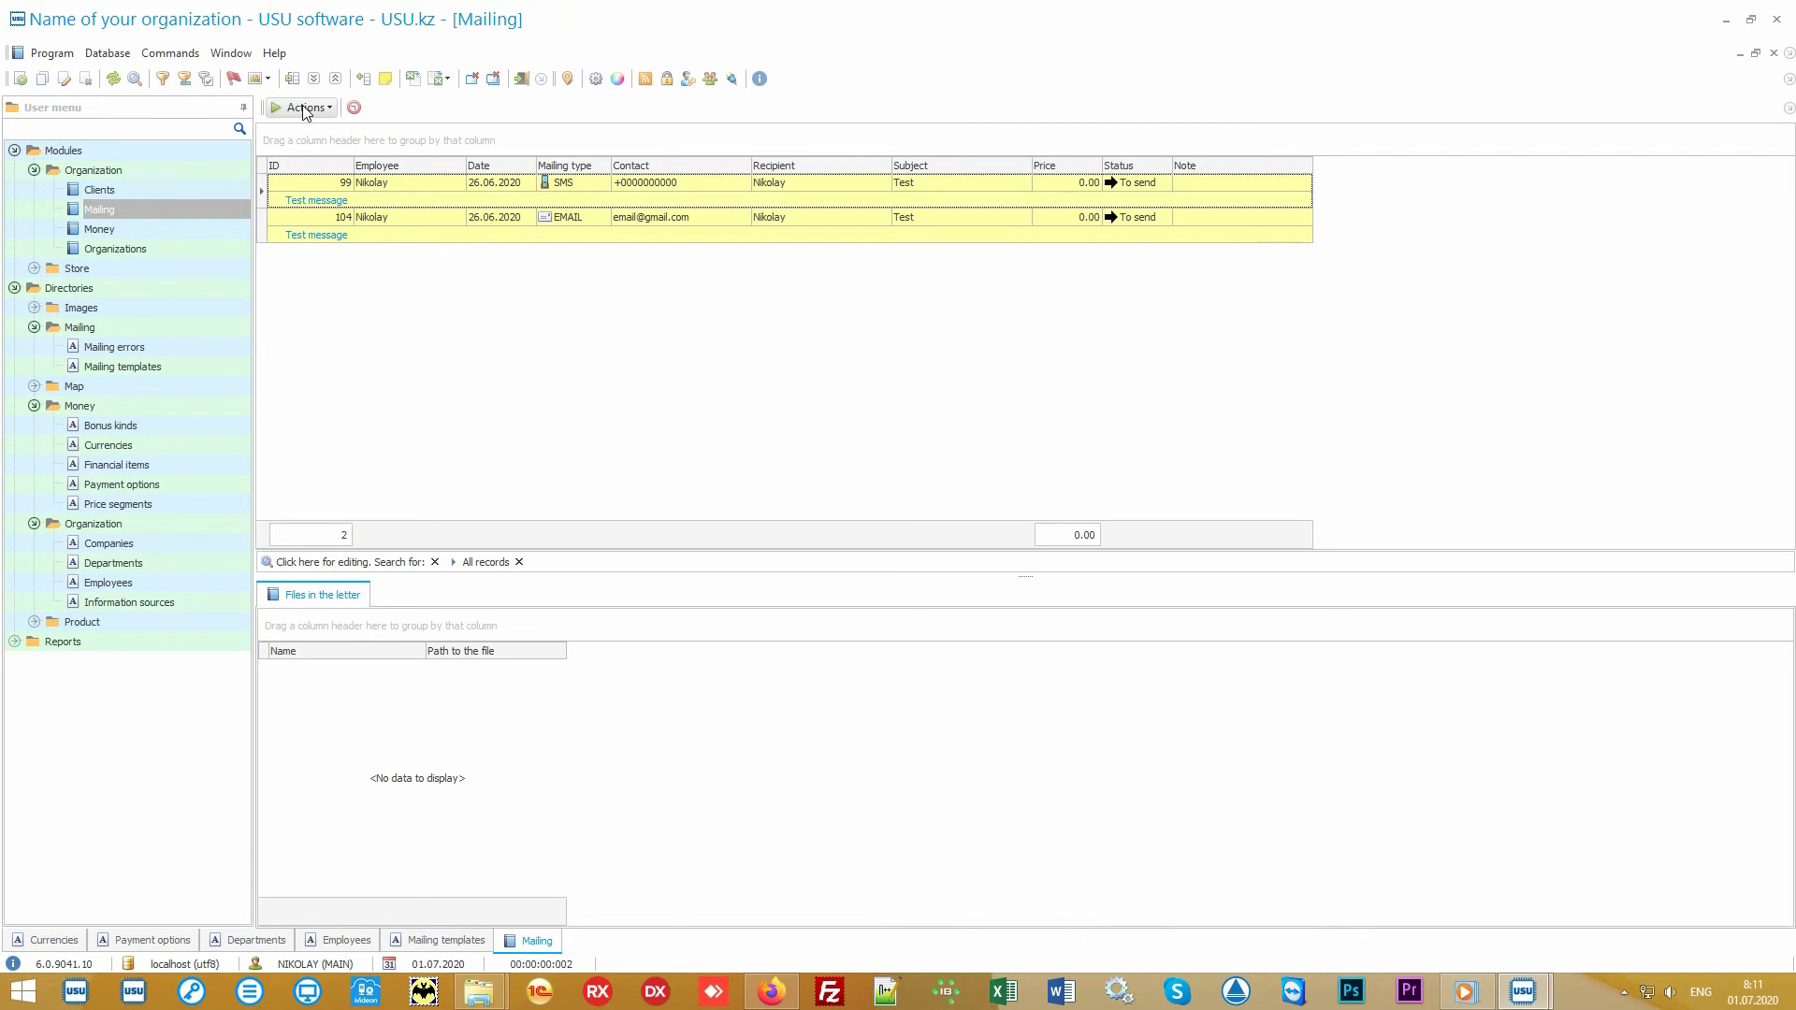
# Step: Open the Run mailing window, review its sending channels including Voice call, and exit without running the mailing
pyautogui.click(305, 110)
pyautogui.click(344, 132)
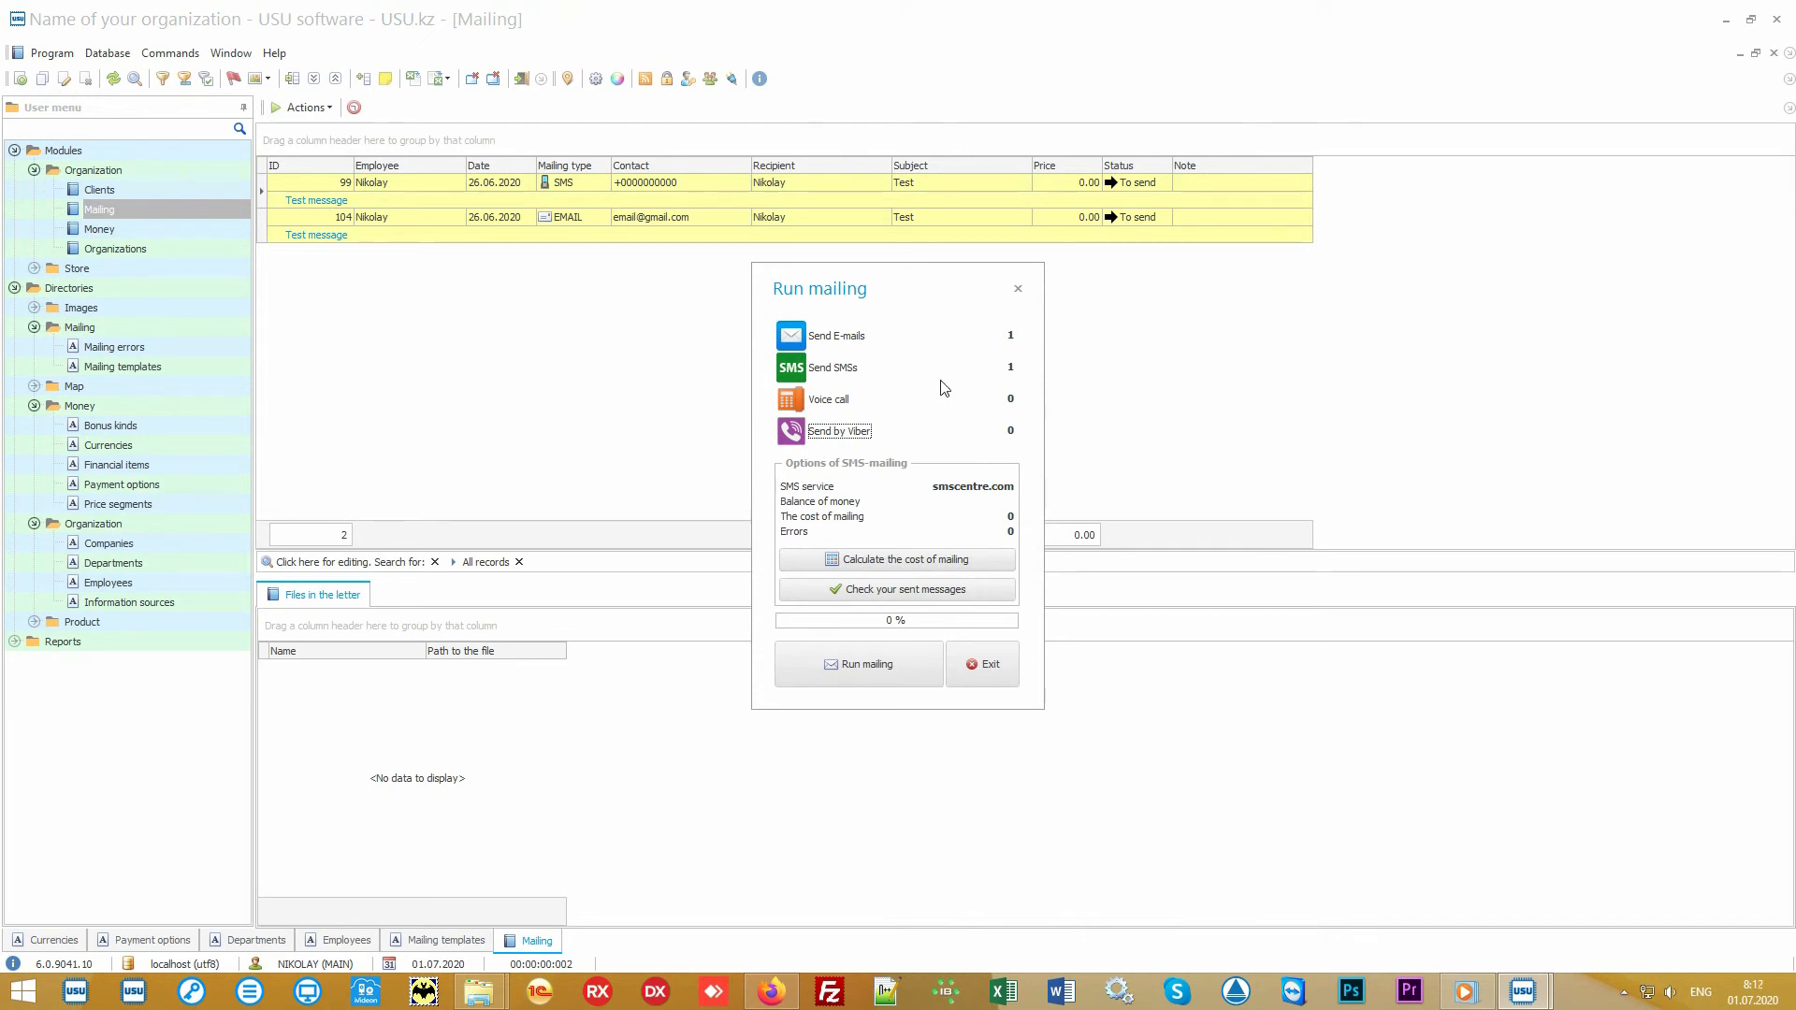
pyautogui.click(836, 402)
pyautogui.click(833, 399)
pyautogui.click(832, 401)
pyautogui.click(836, 403)
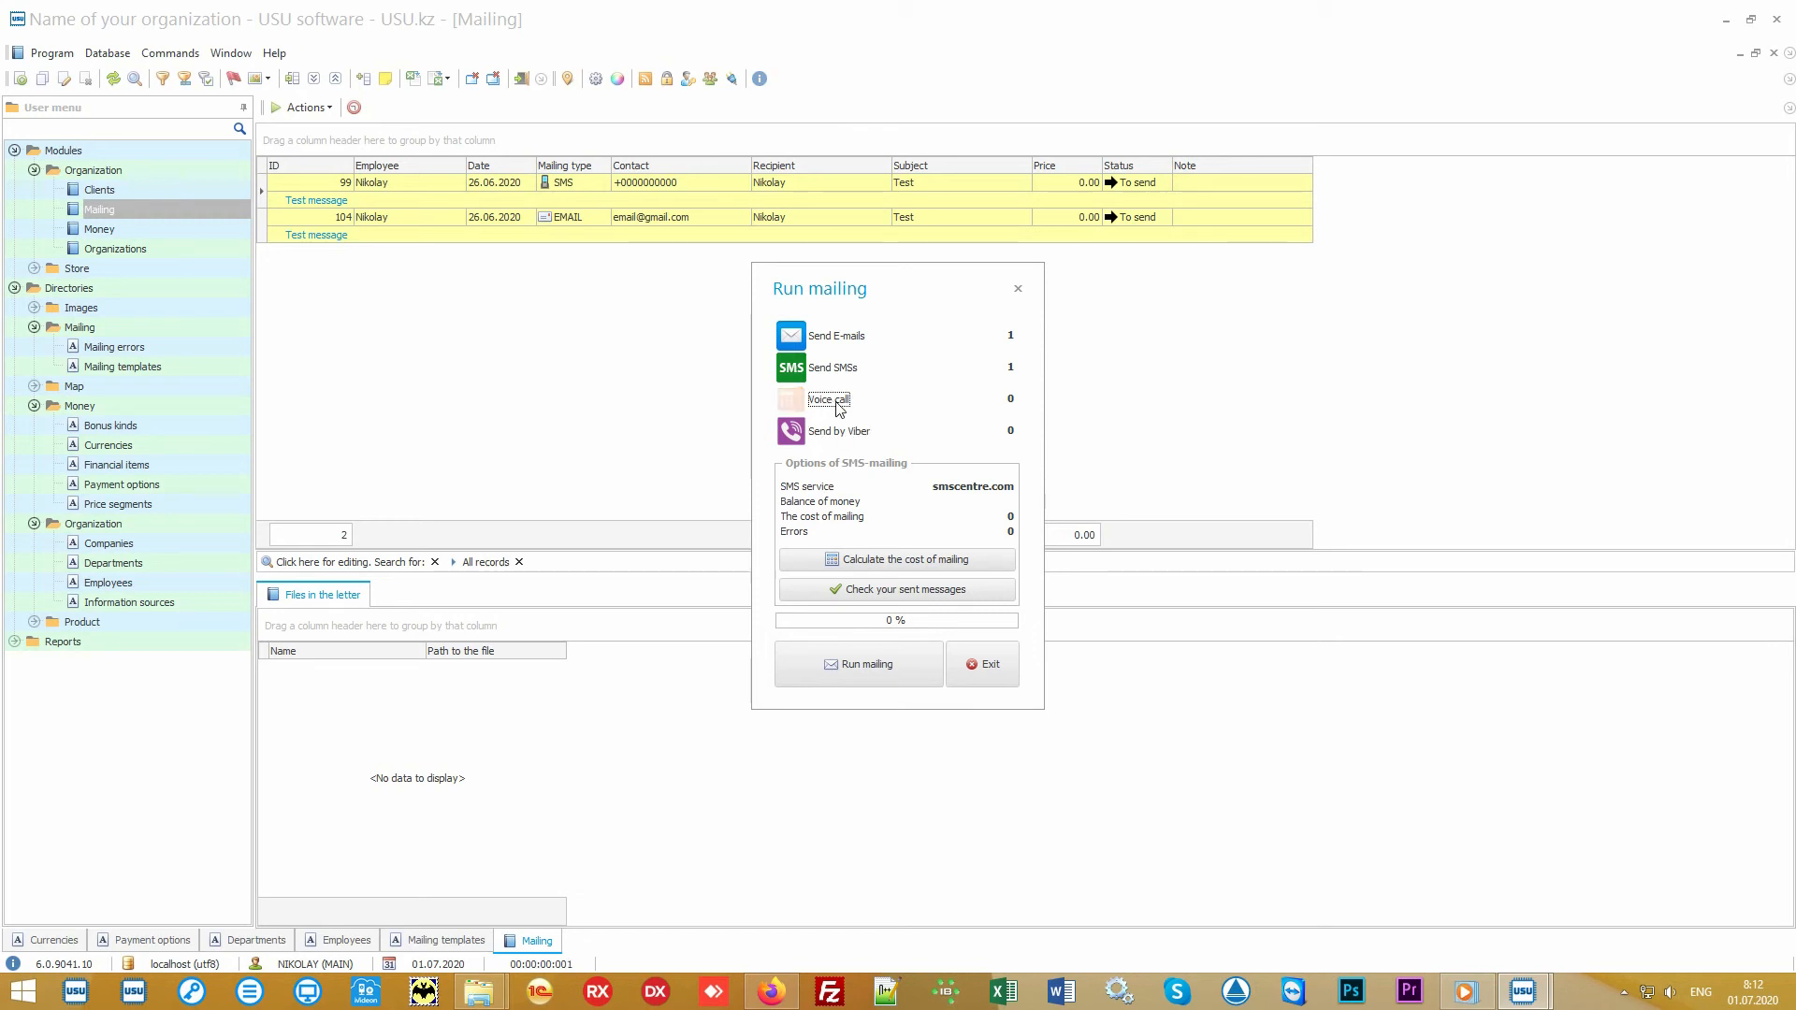
pyautogui.click(836, 403)
pyautogui.click(984, 663)
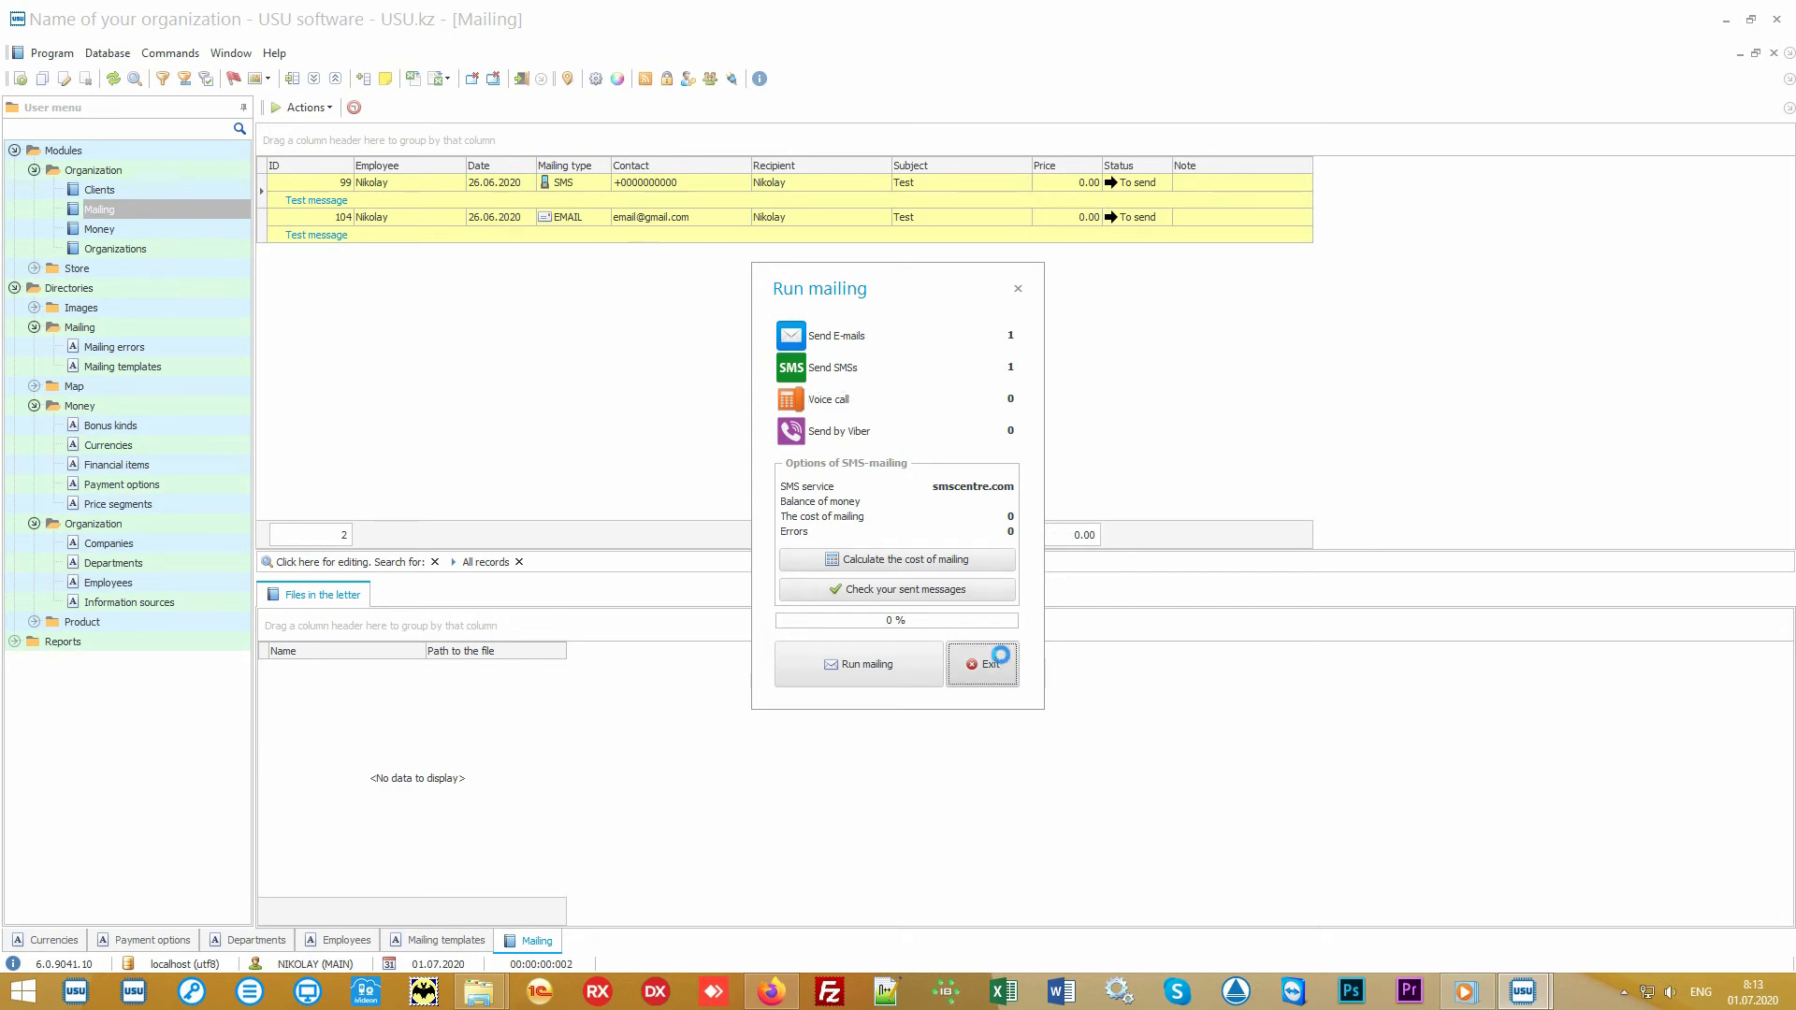
# Step: Examine the SMS record and the EMAIL record in the mailing list, including their contact and recipient fields
pyautogui.click(732, 182)
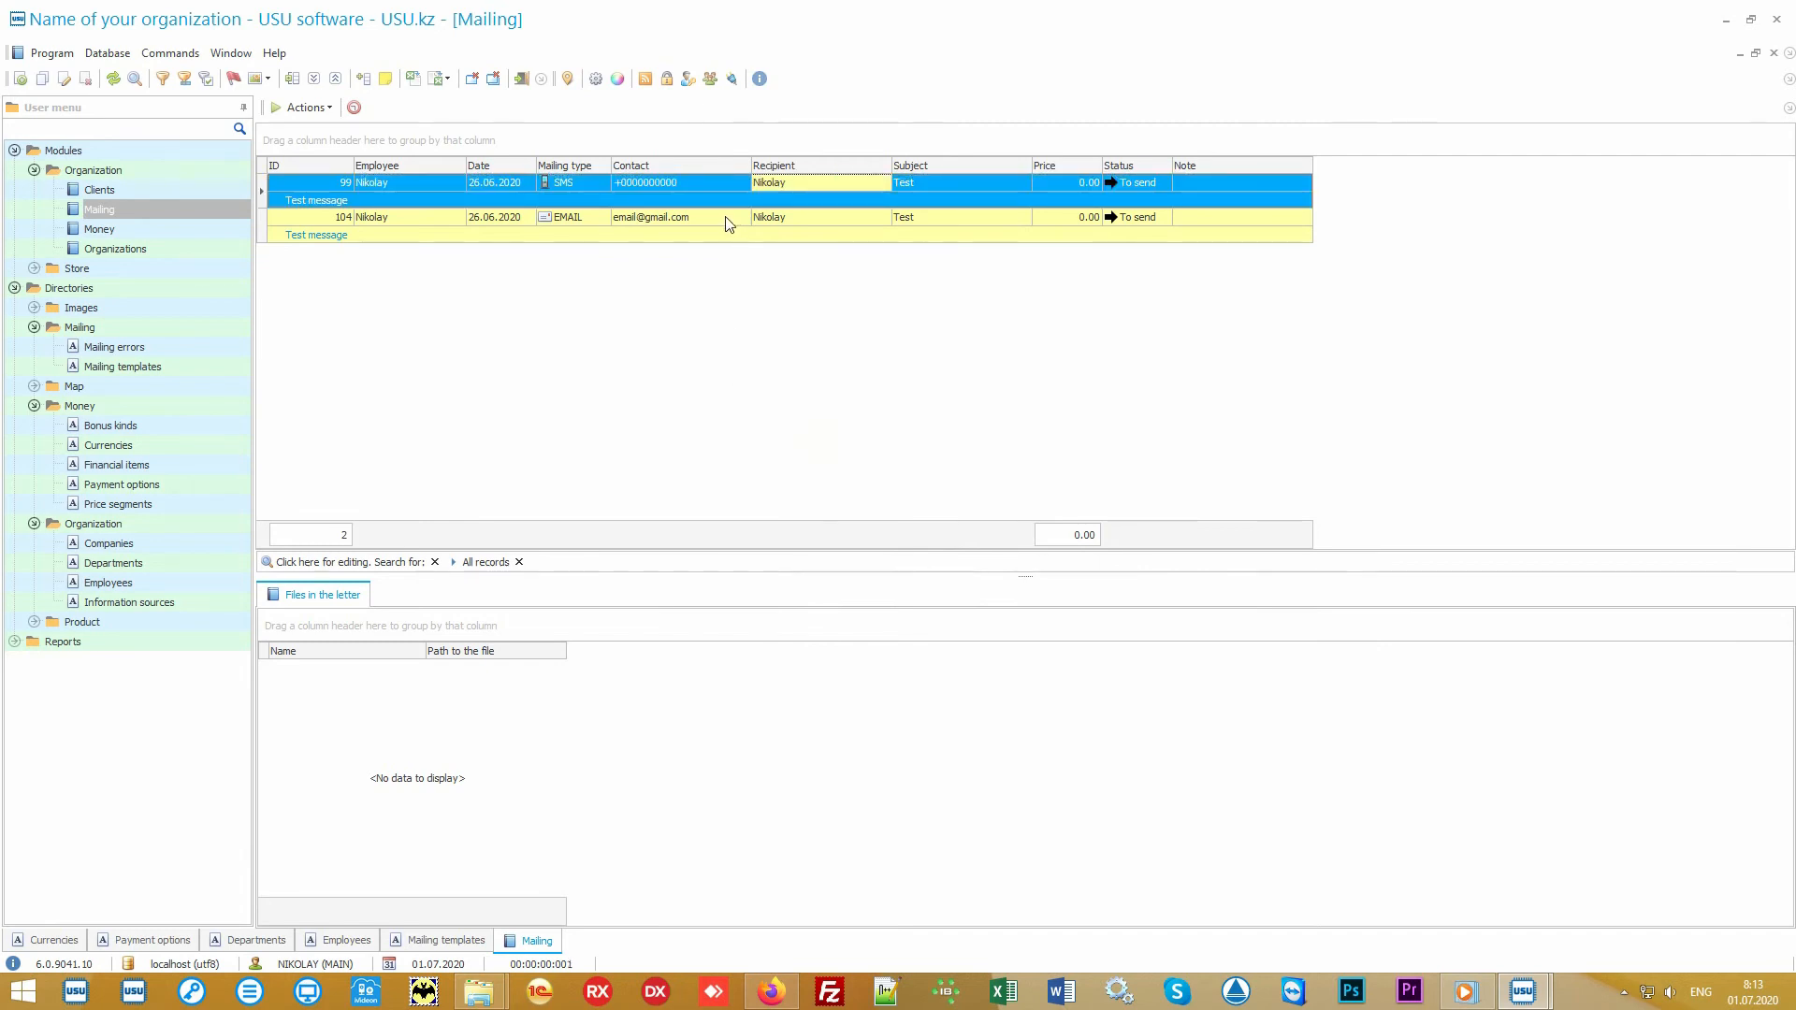
pyautogui.click(740, 221)
pyautogui.click(843, 217)
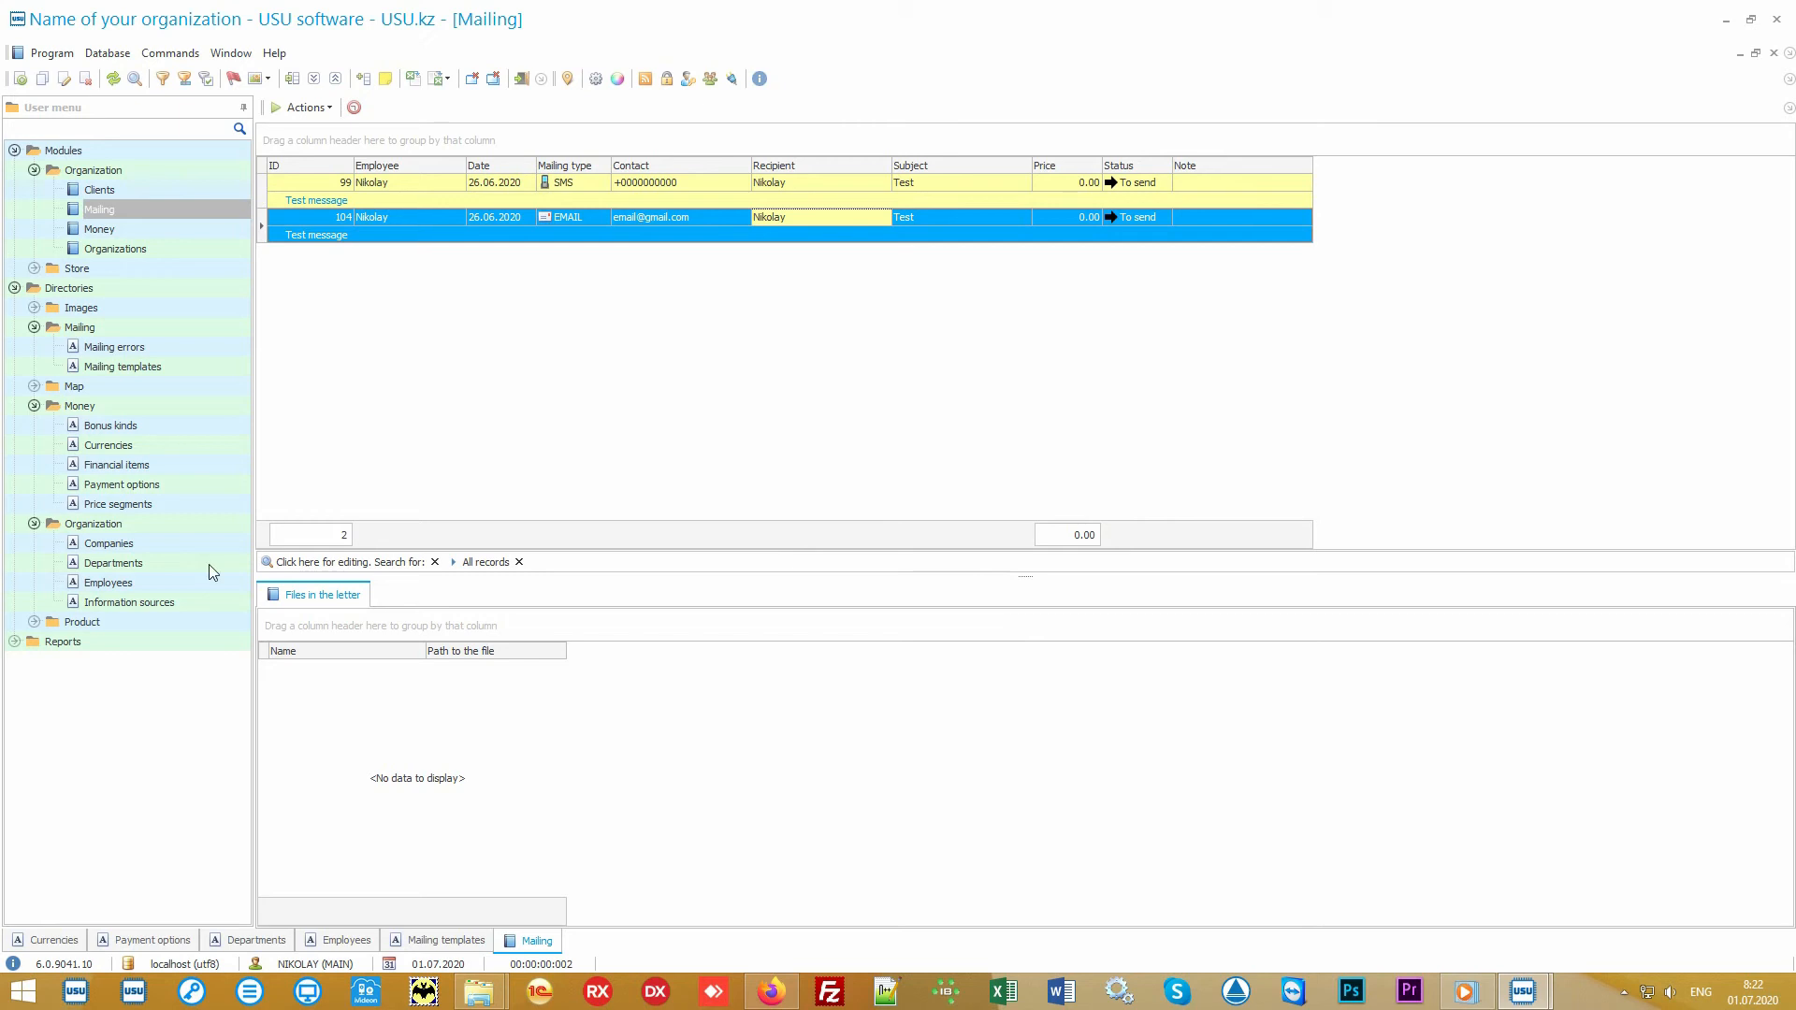
# Step: Open the Product names directory and select the record for Some product
pyautogui.doubleClick(144, 619)
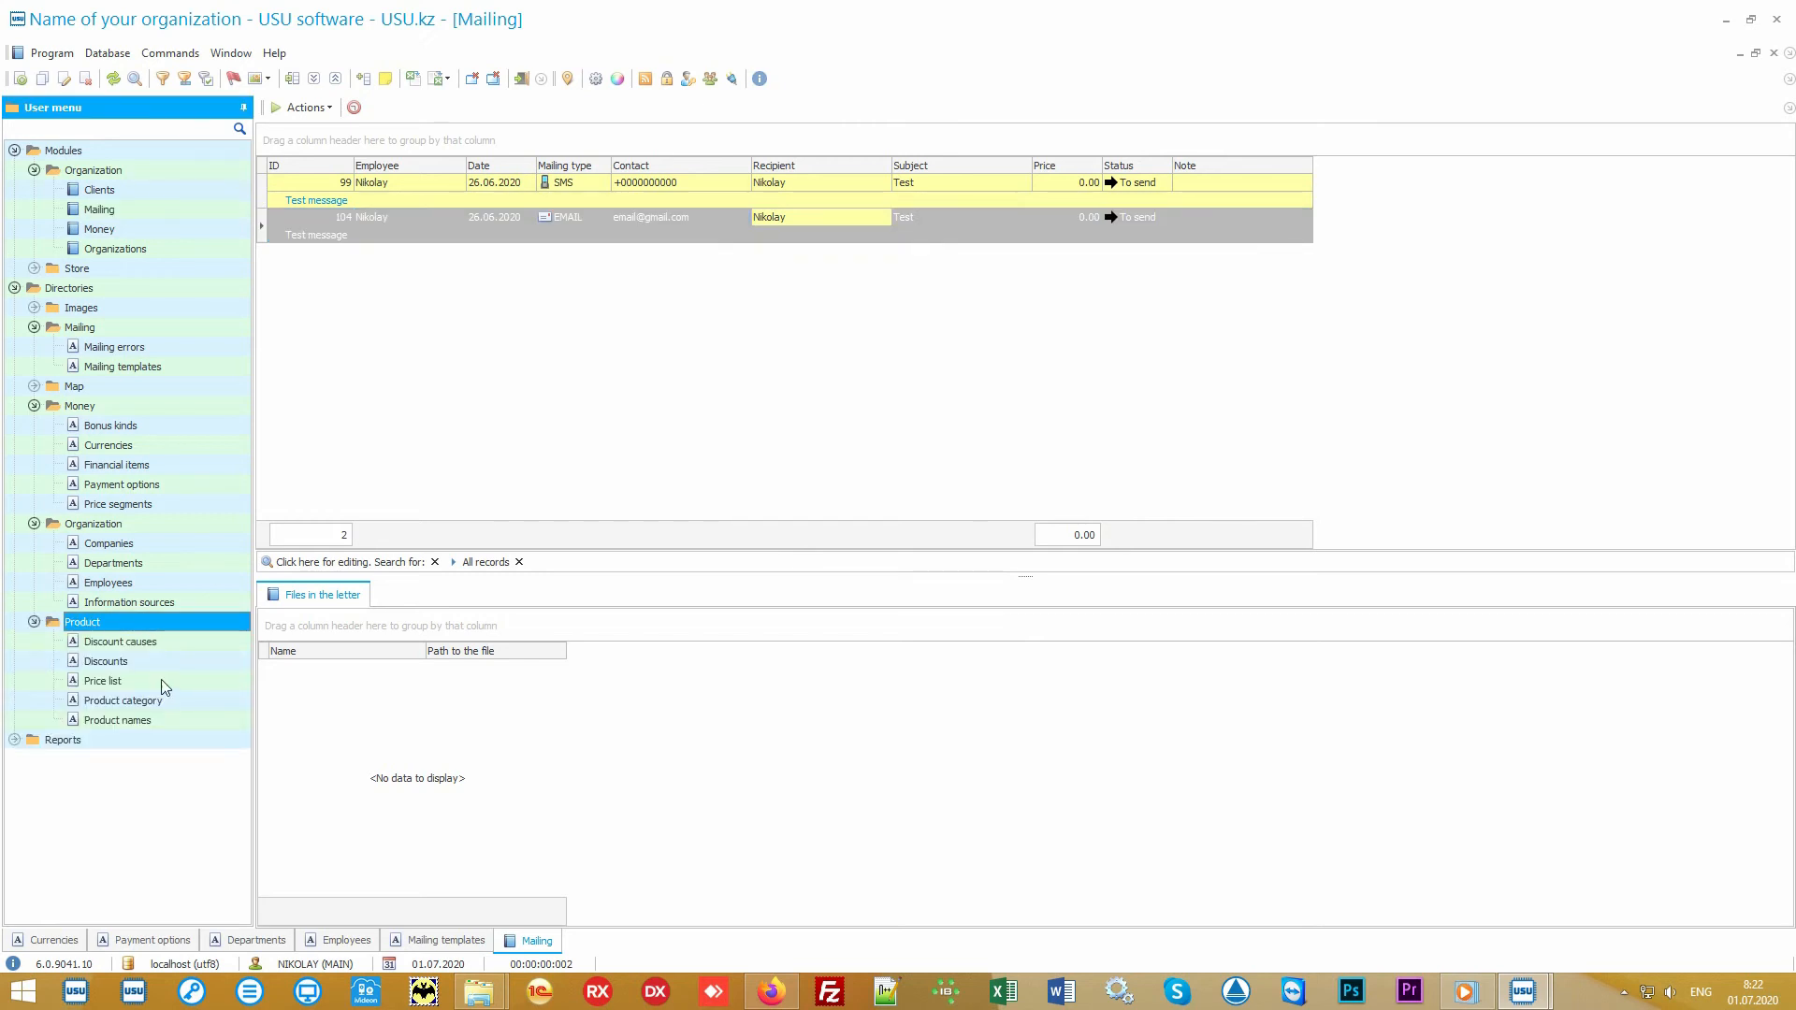
pyautogui.doubleClick(181, 721)
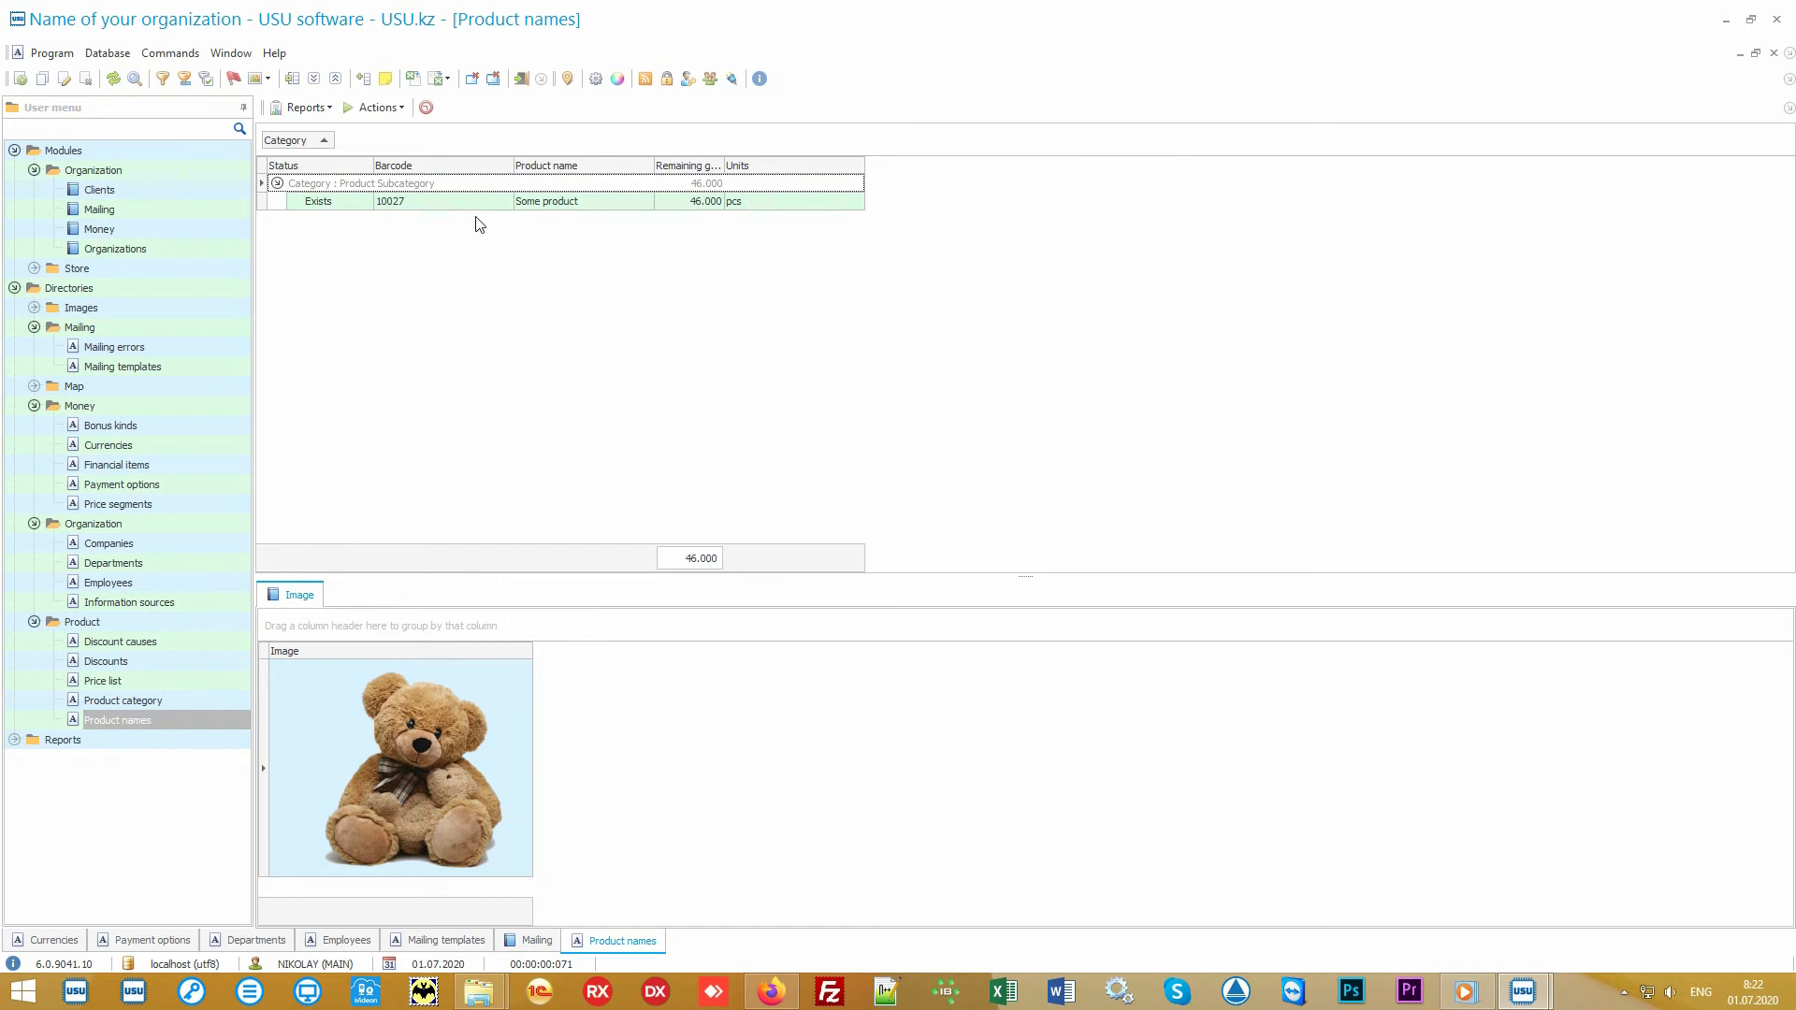
pyautogui.click(482, 208)
pyautogui.click(618, 202)
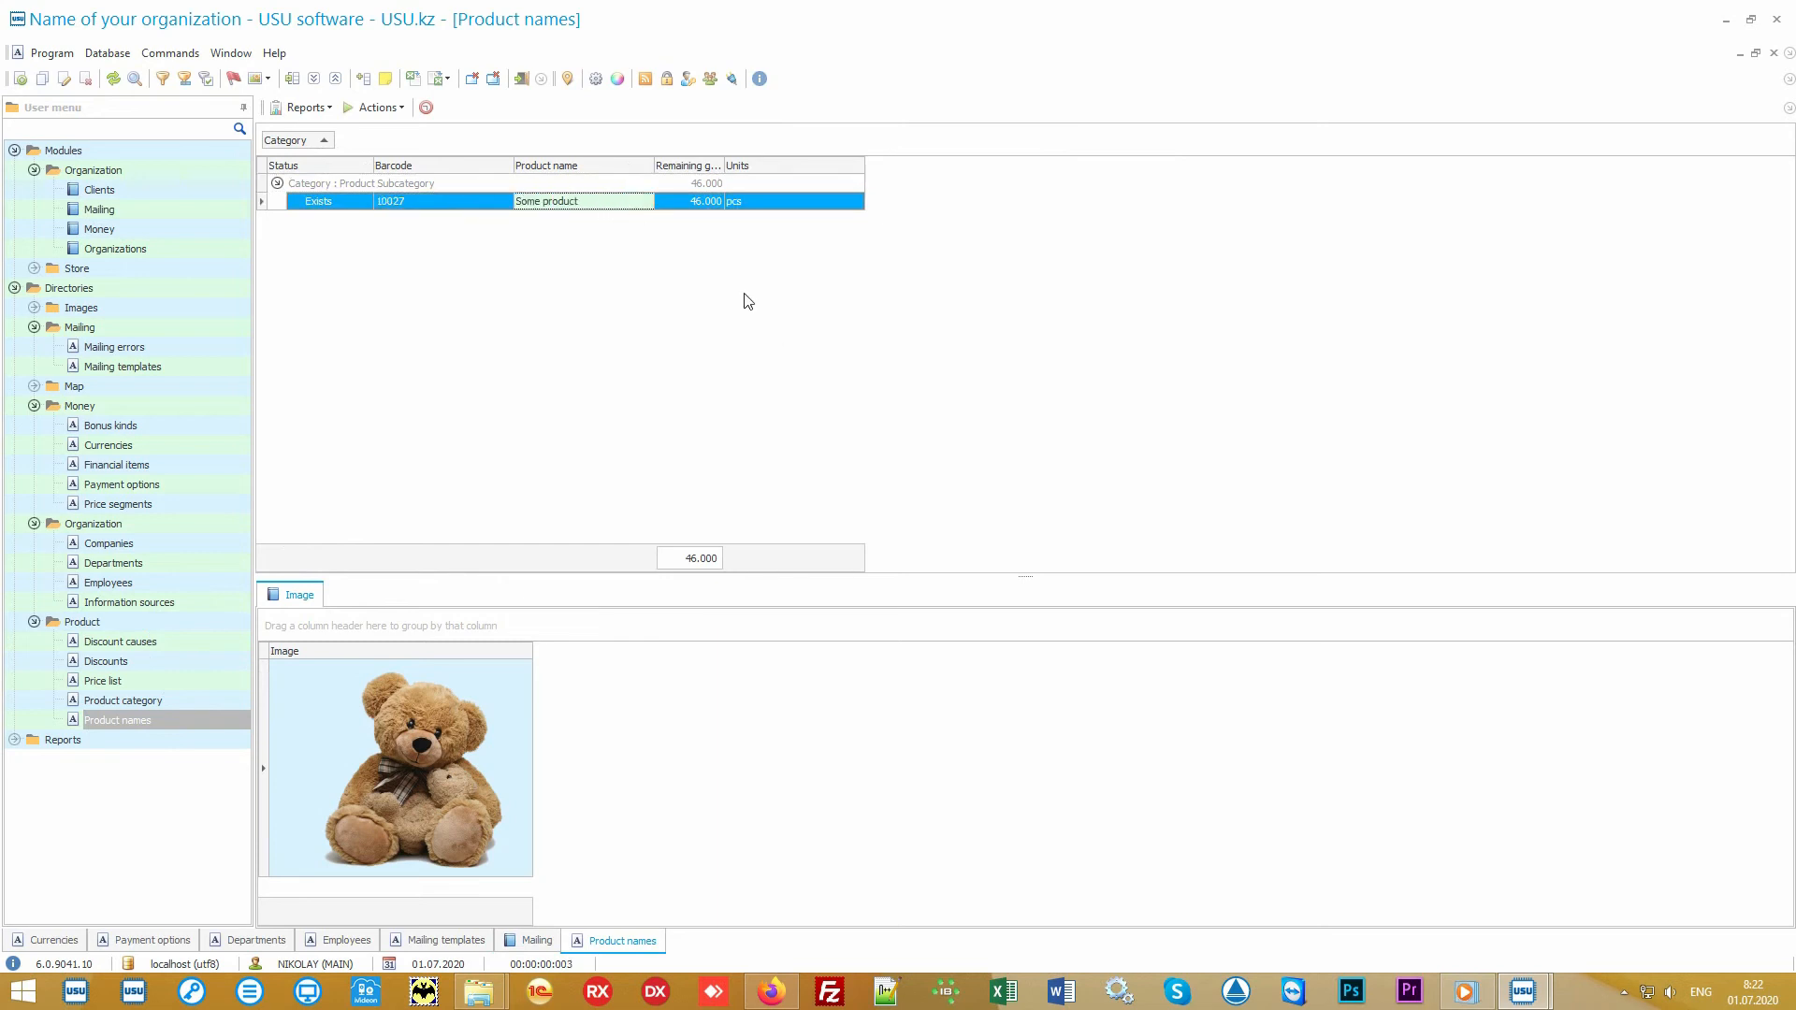
# Step: Open the import data wizard for Product names, review the supported source file formats, and quit it
pyautogui.rightClick(700, 265)
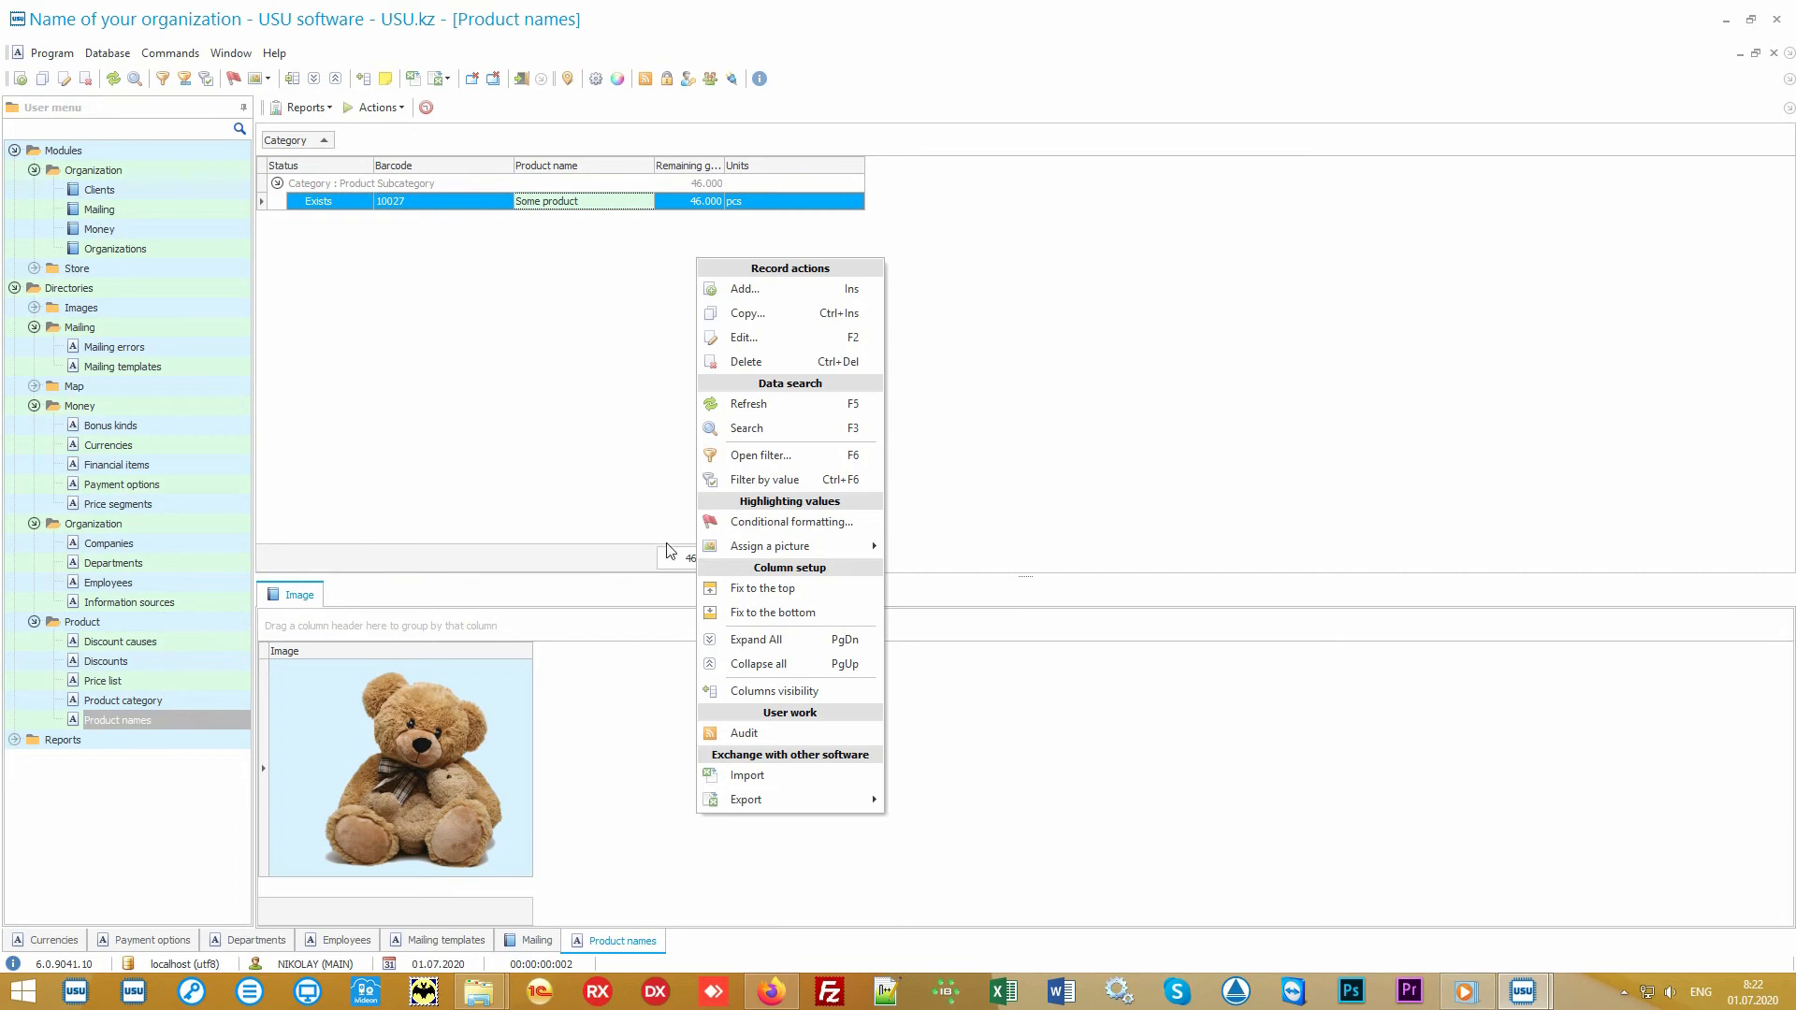
pyautogui.click(807, 784)
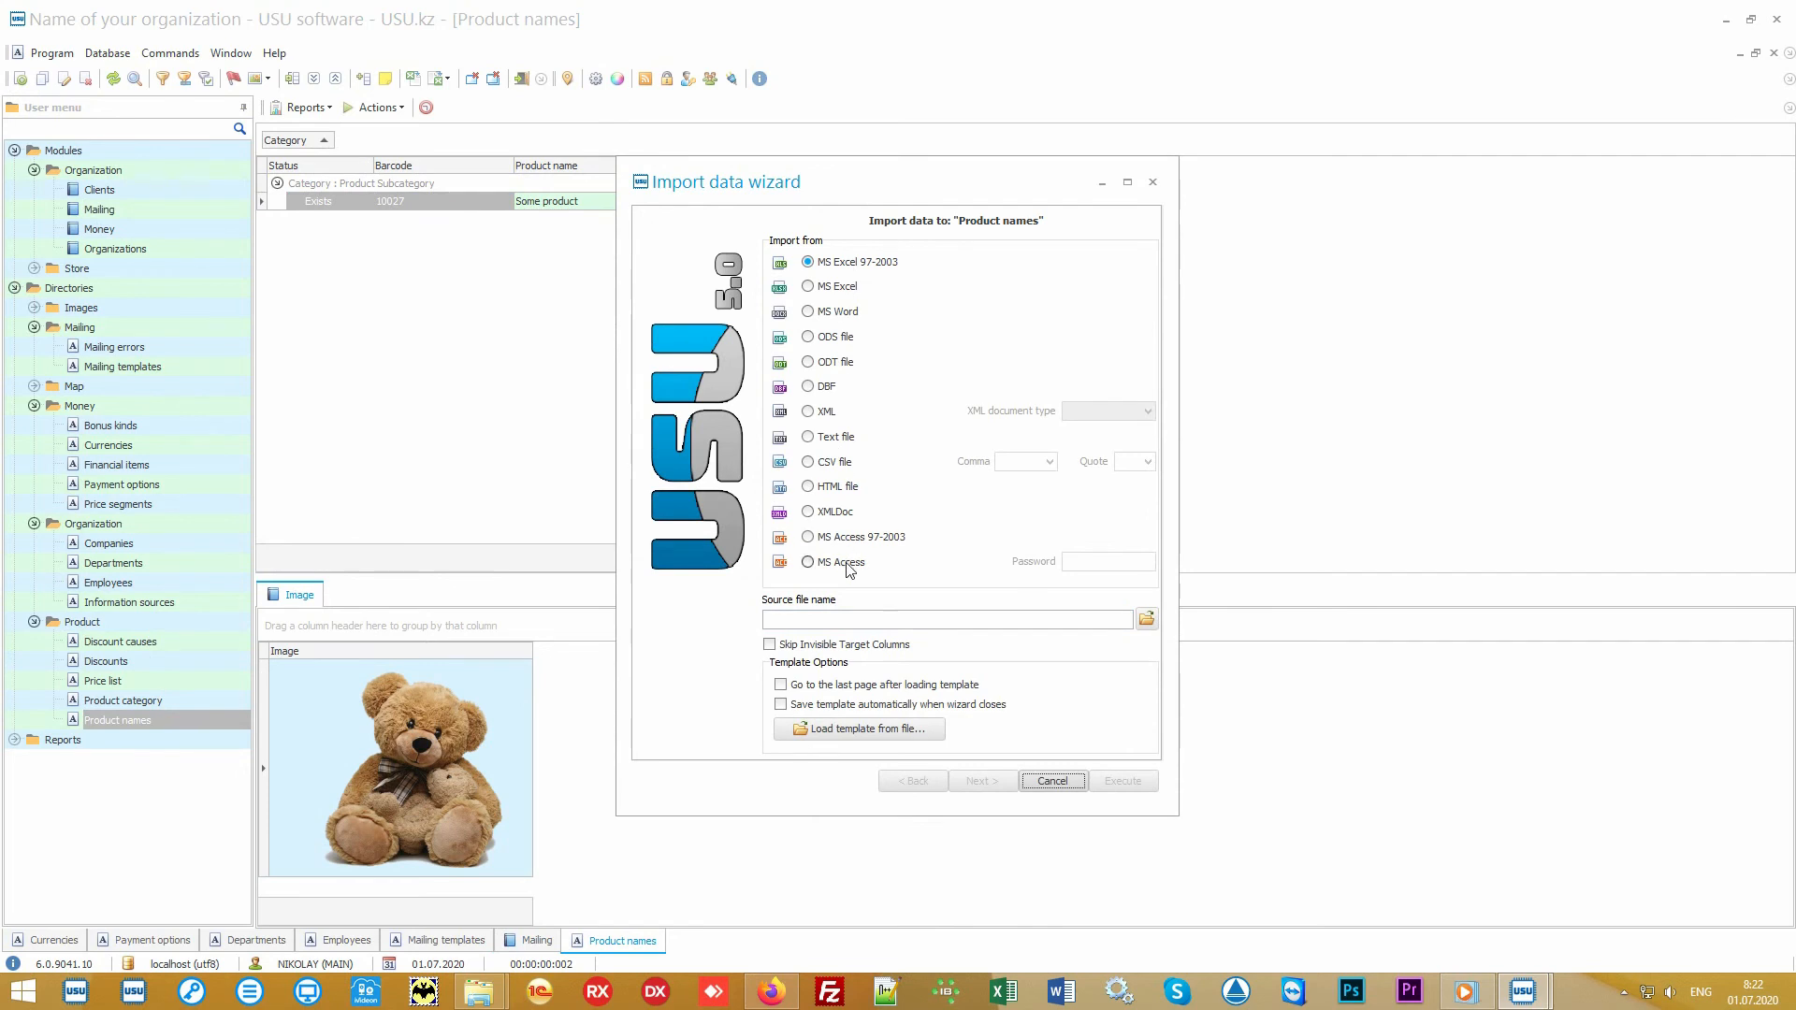
pyautogui.click(1054, 784)
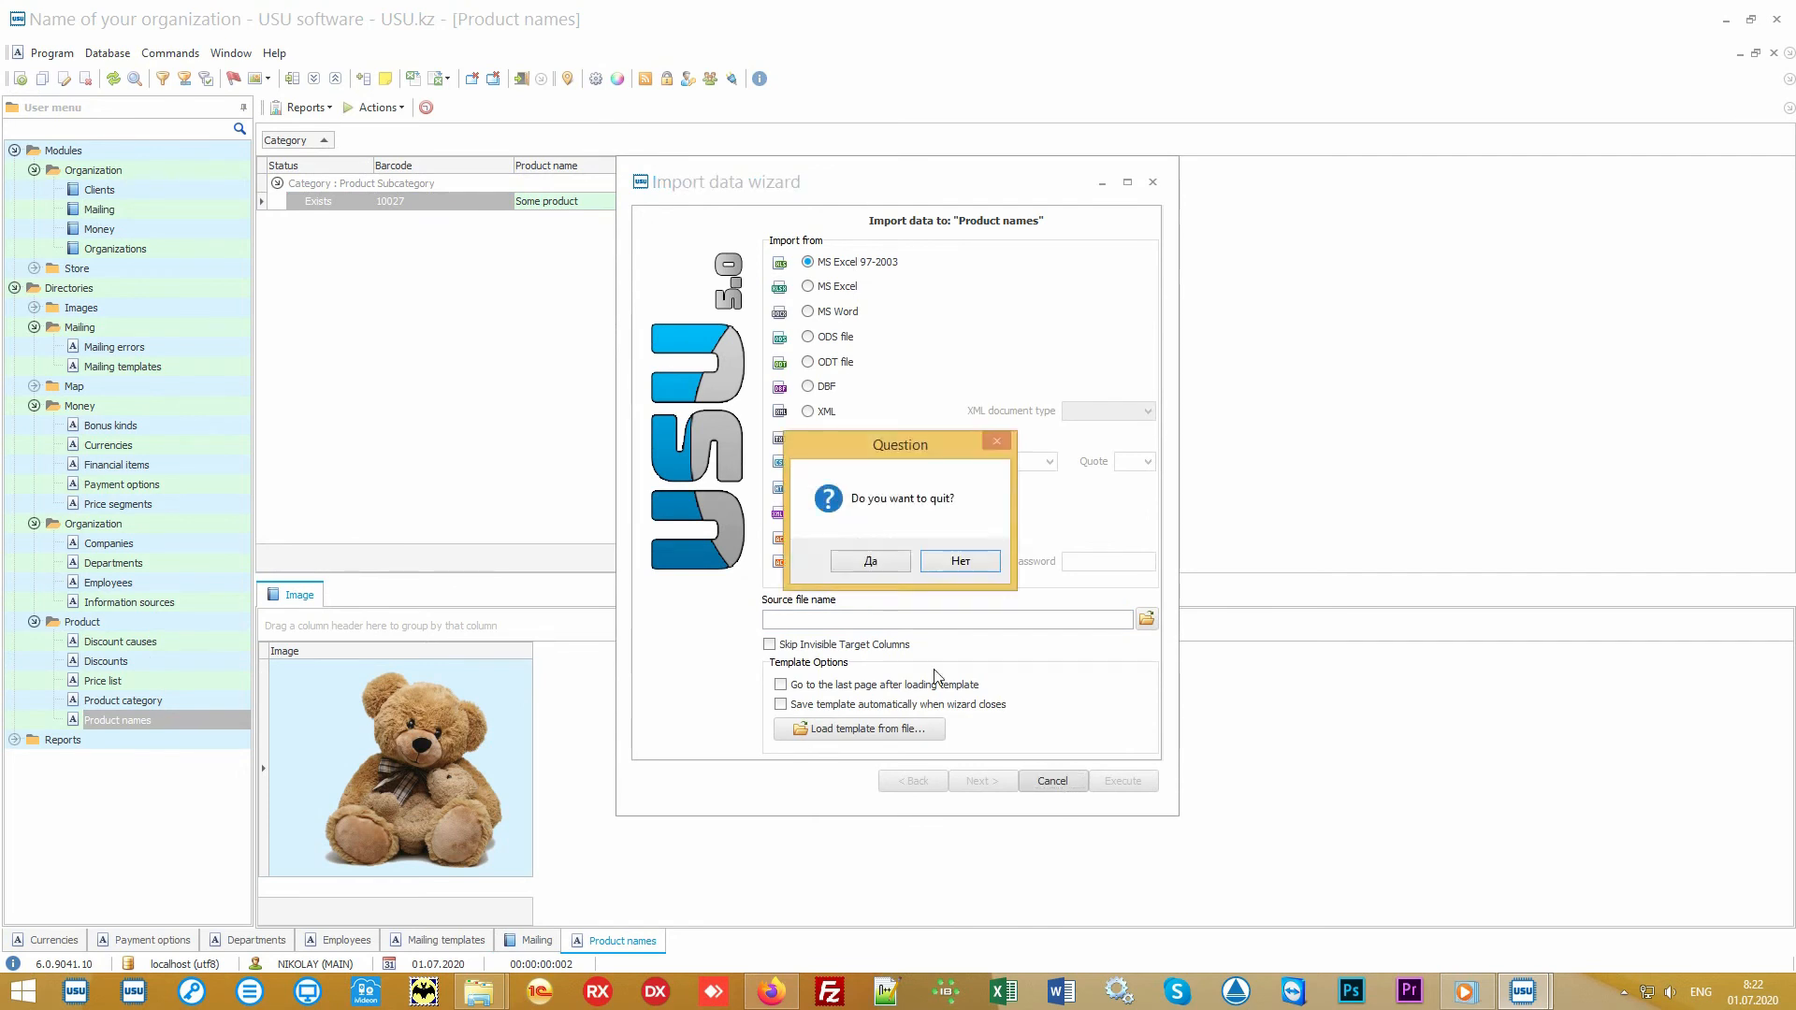
pyautogui.click(889, 566)
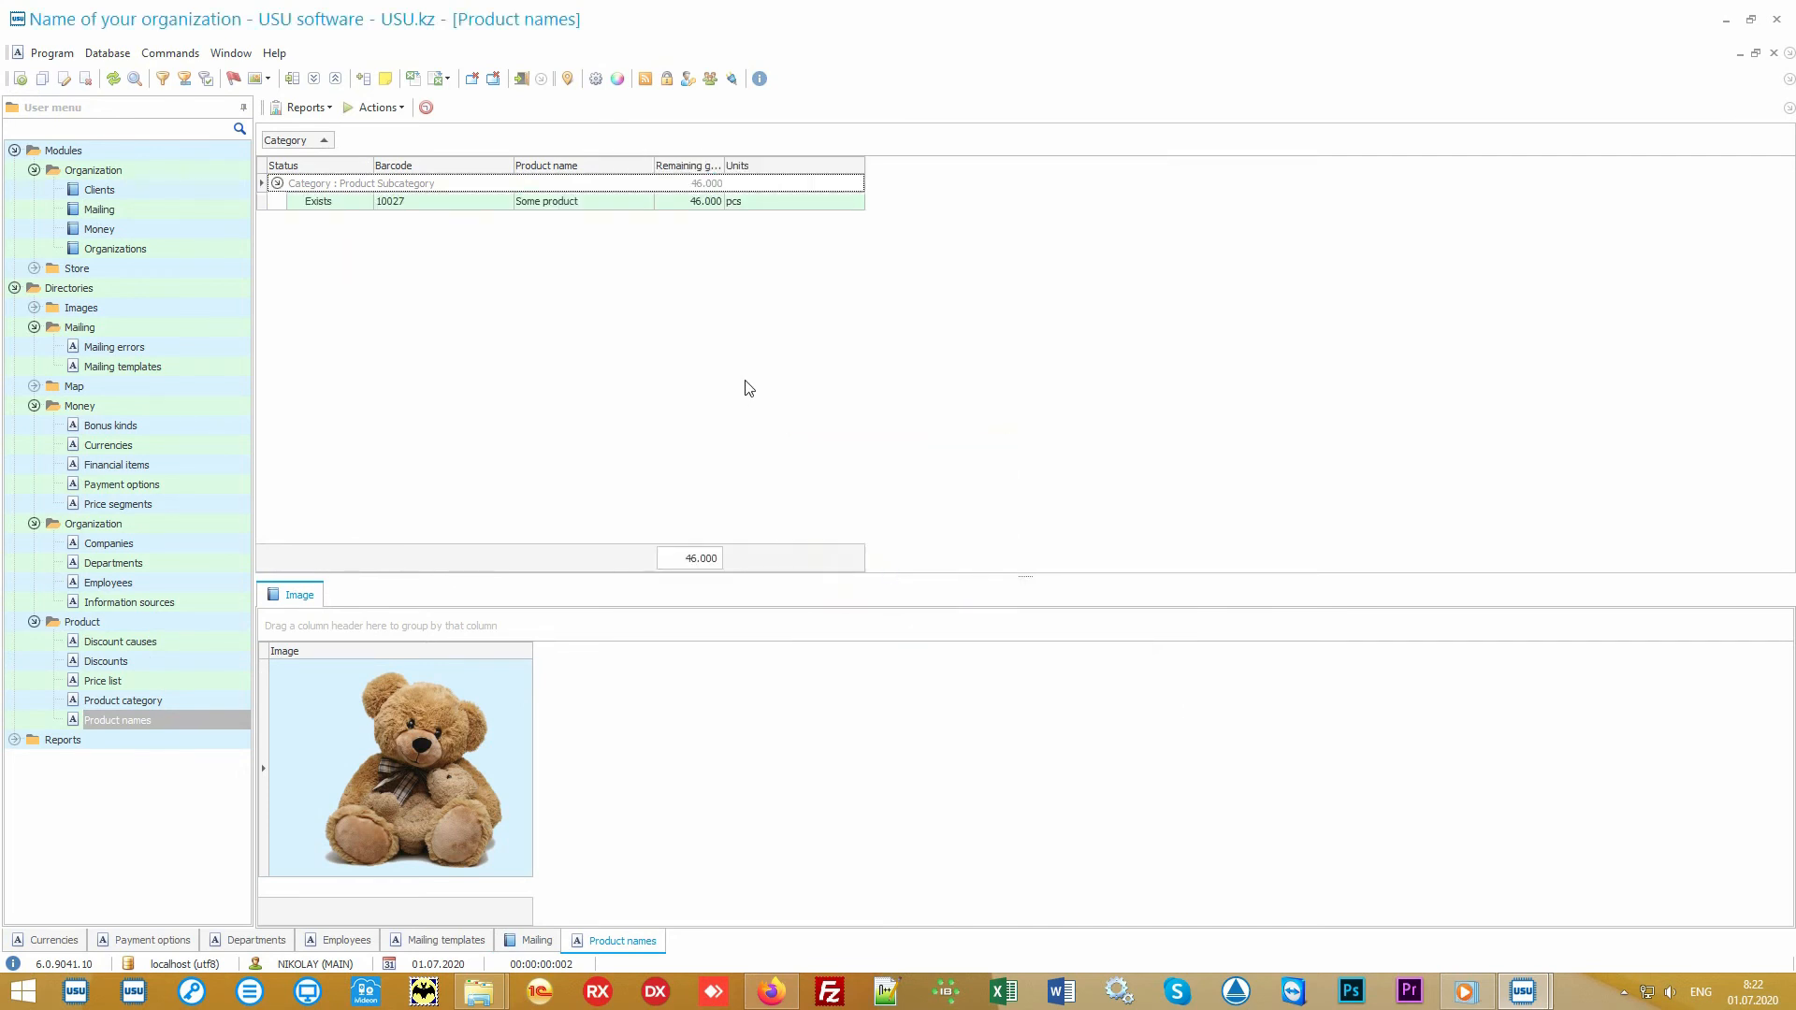
# Step: Open Product names.xlsx in Excel and examine its columns from Product Category through Selling price
pyautogui.click(1727, 20)
pyautogui.doubleClick(900, 513)
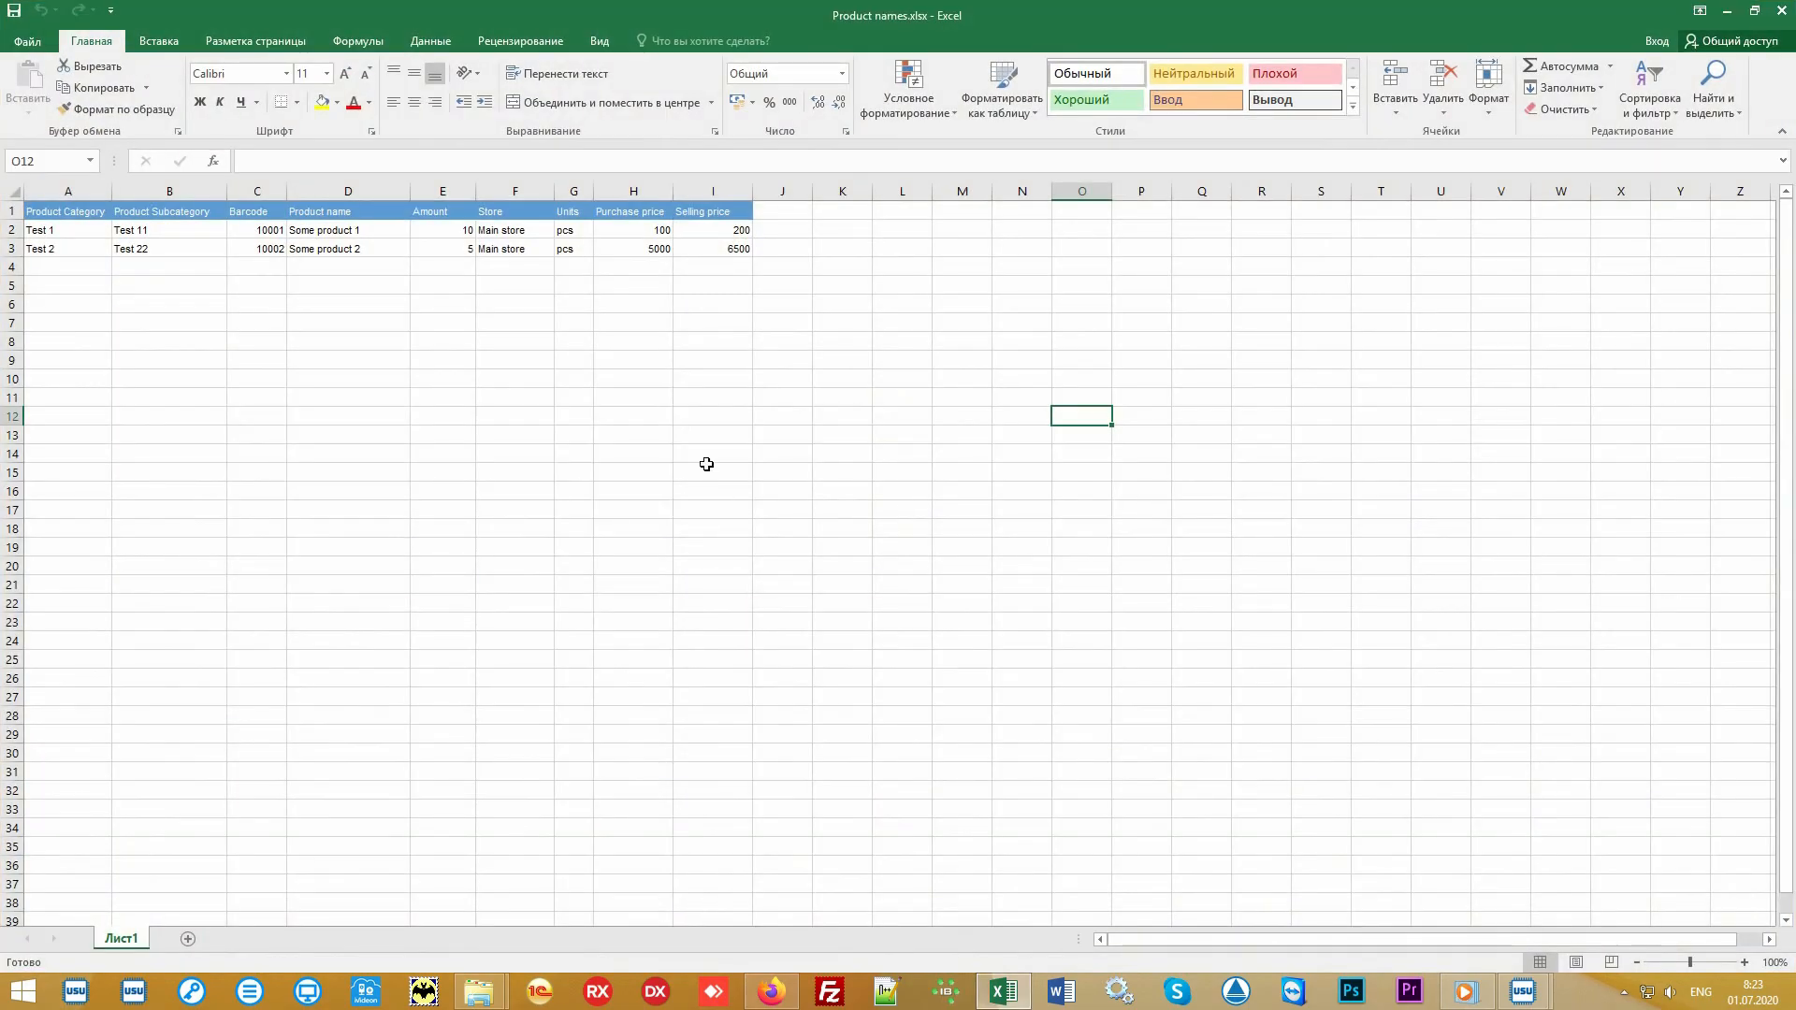
pyautogui.moveTo(713, 248); pyautogui.dragTo(146, 190)
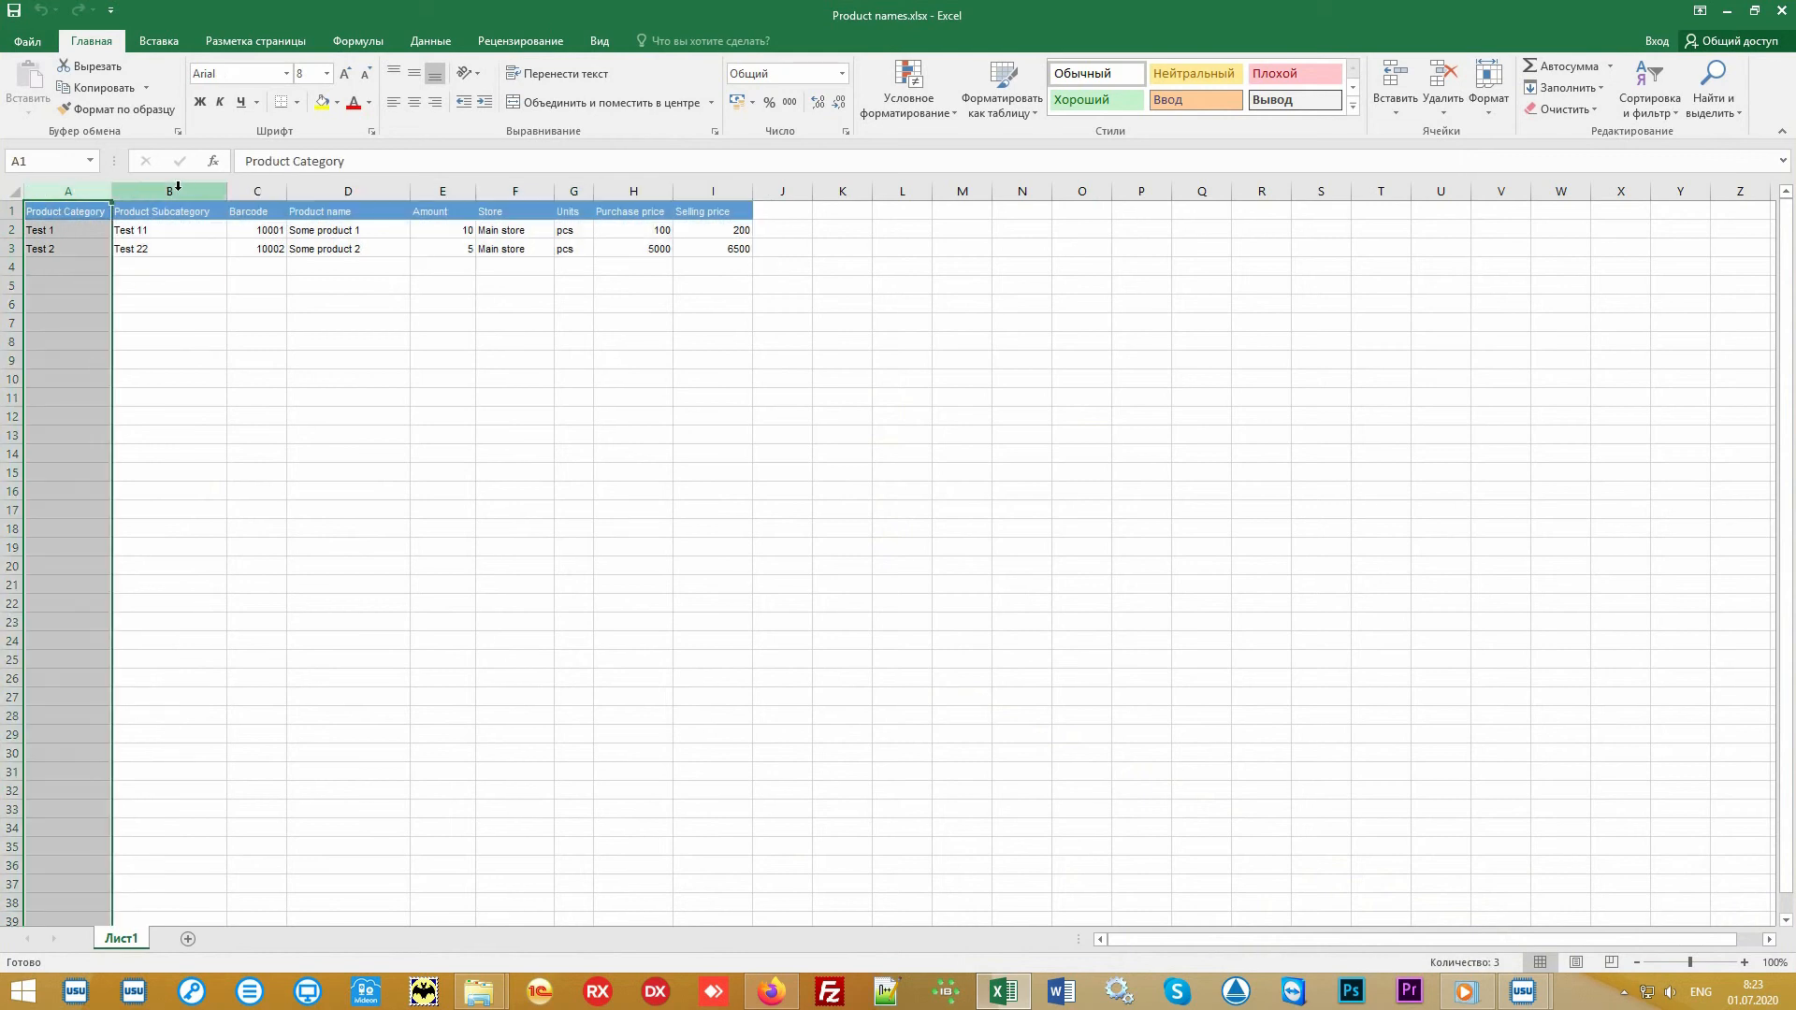
pyautogui.click(177, 191)
pyautogui.click(254, 191)
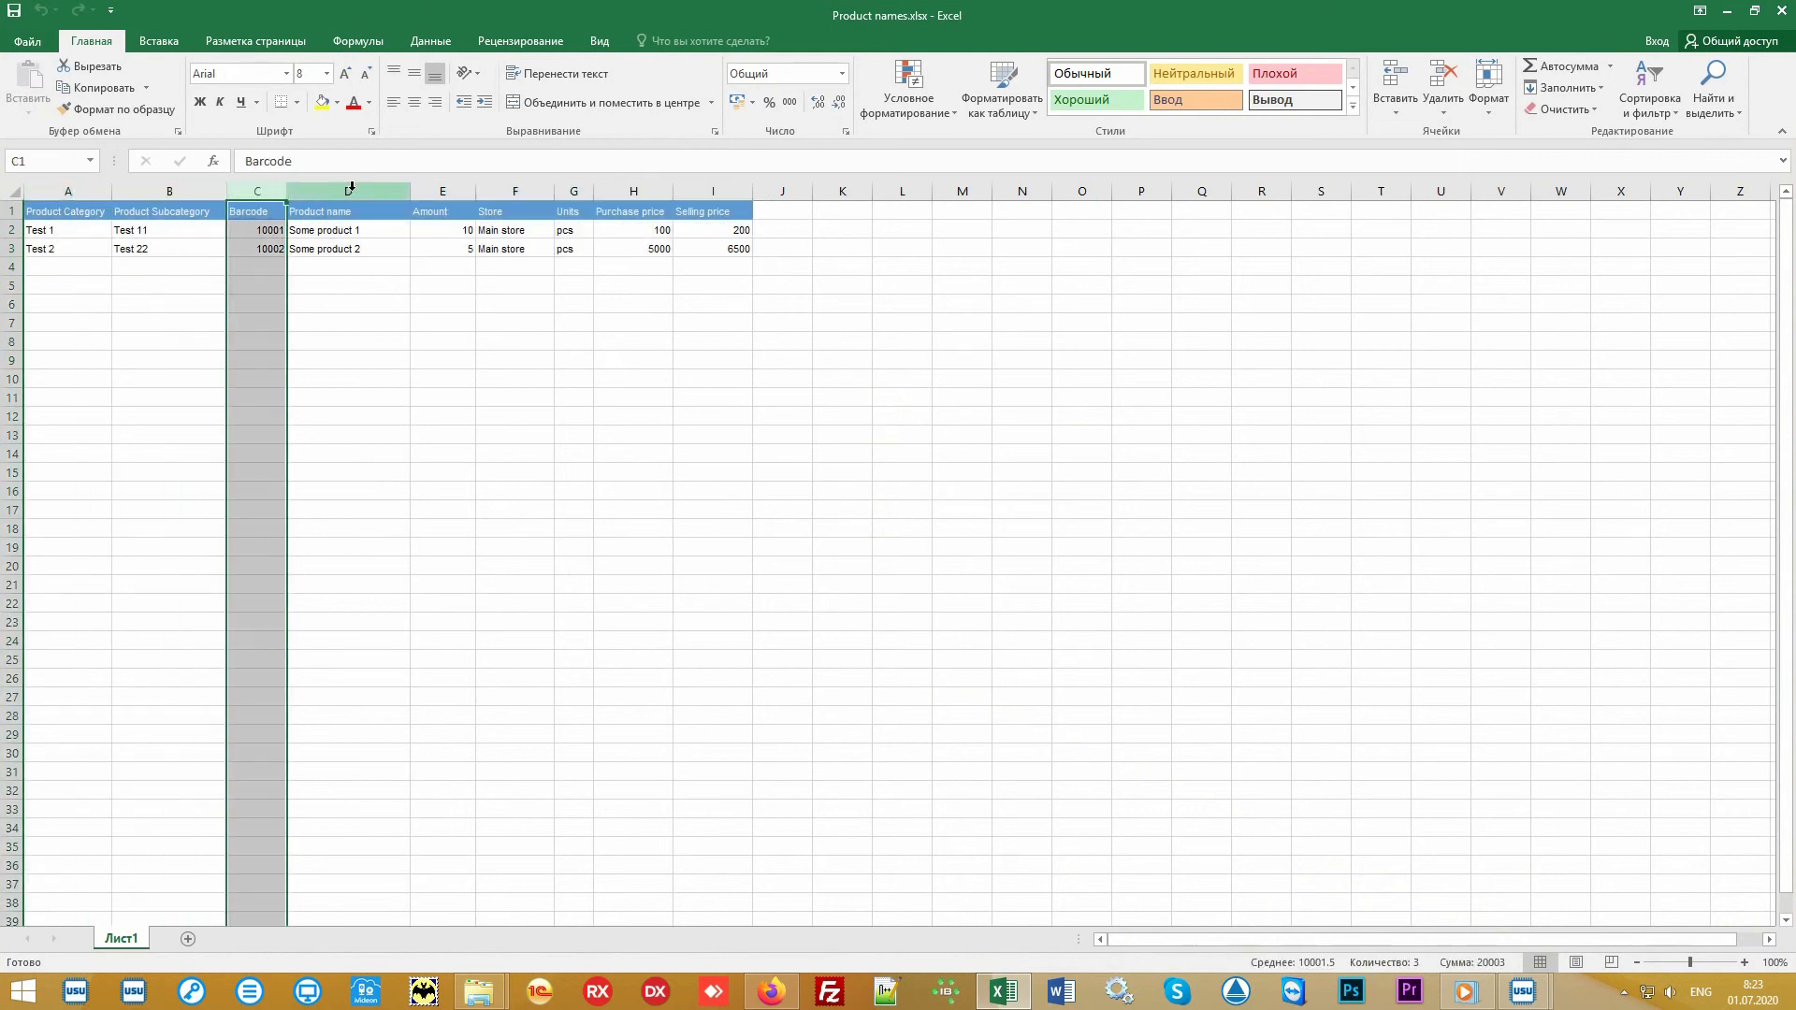
pyautogui.moveTo(351, 187); pyautogui.dragTo(742, 192)
pyautogui.click(866, 382)
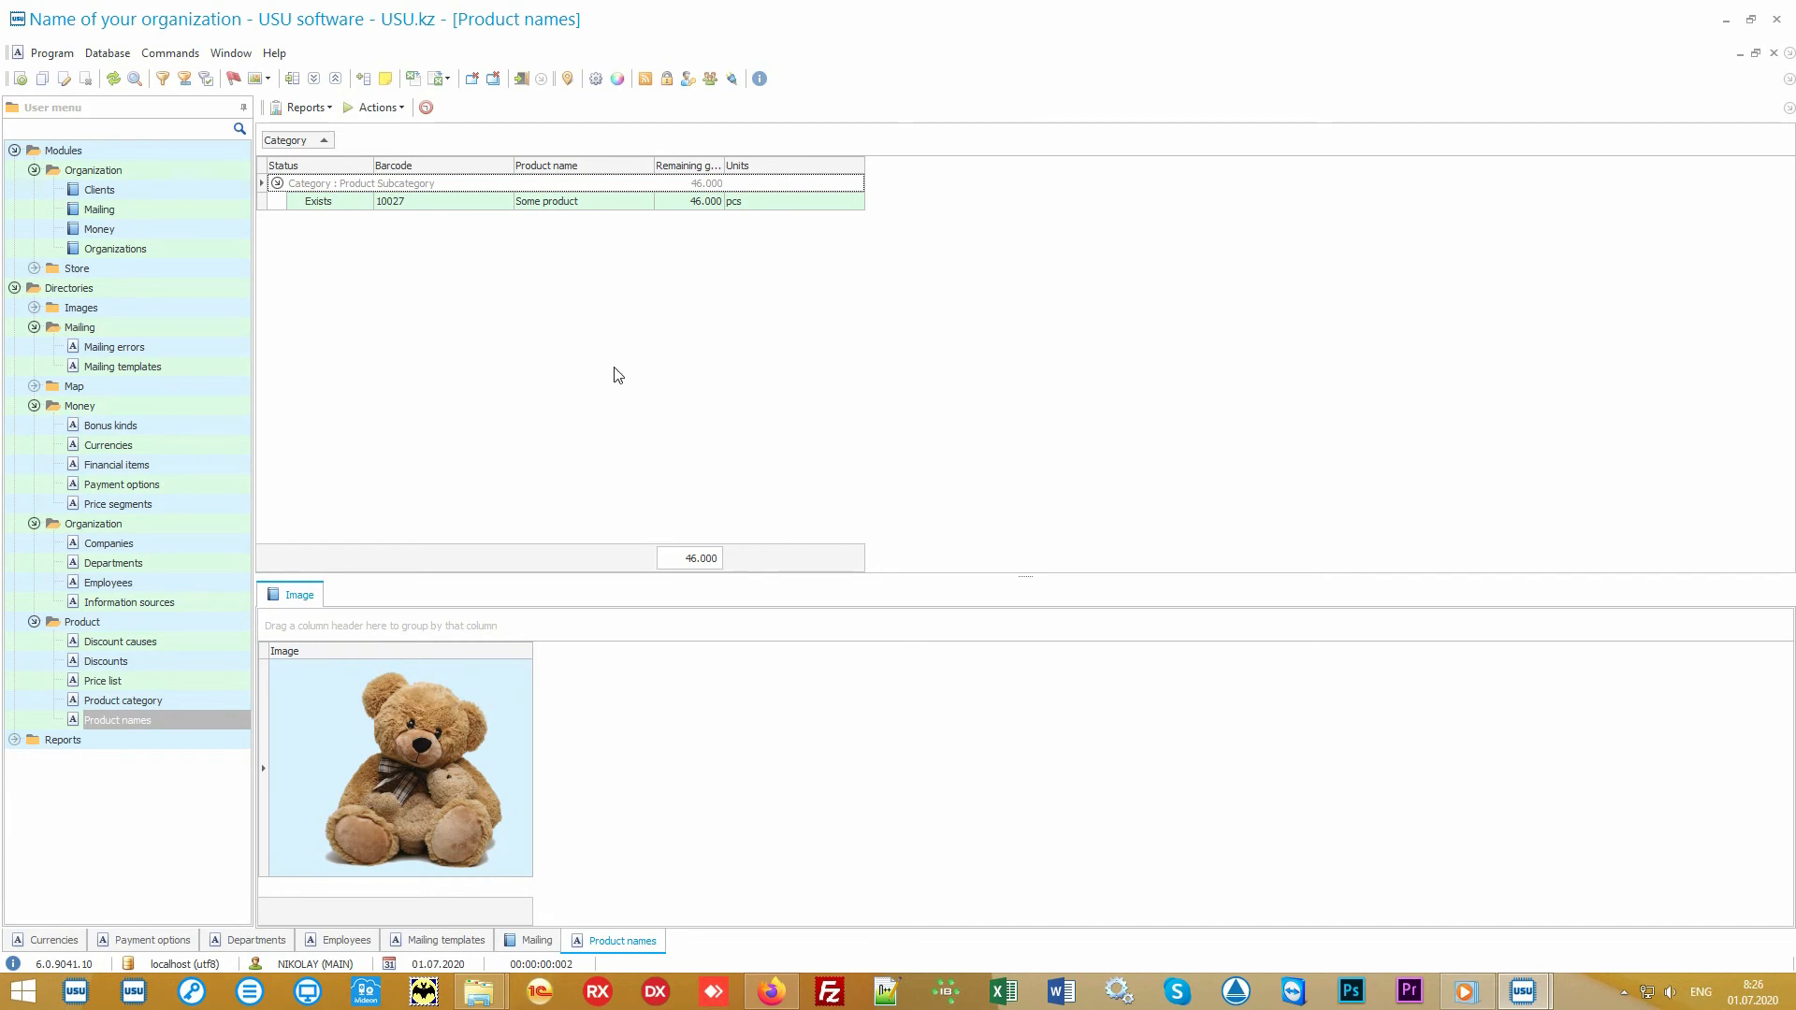
# Step: Open the store's Product module and inspect the Main store receipt and its Some product line
pyautogui.click(154, 269)
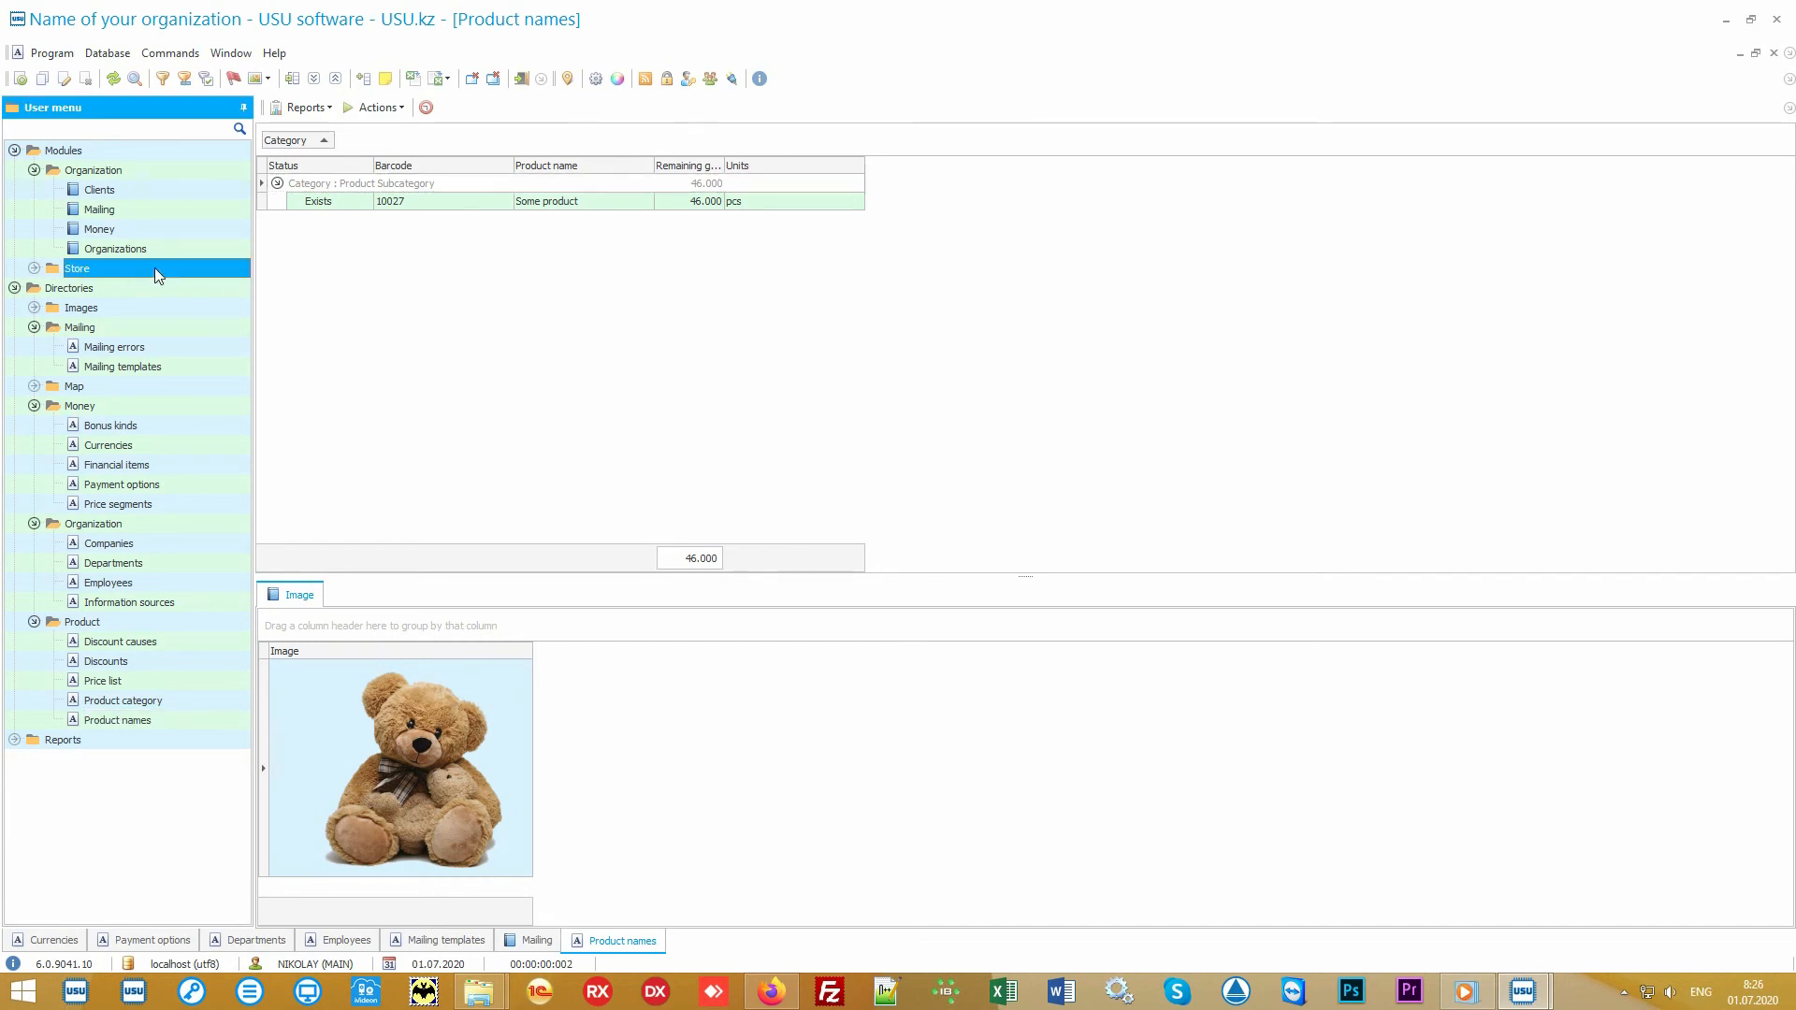
pyautogui.doubleClick(154, 267)
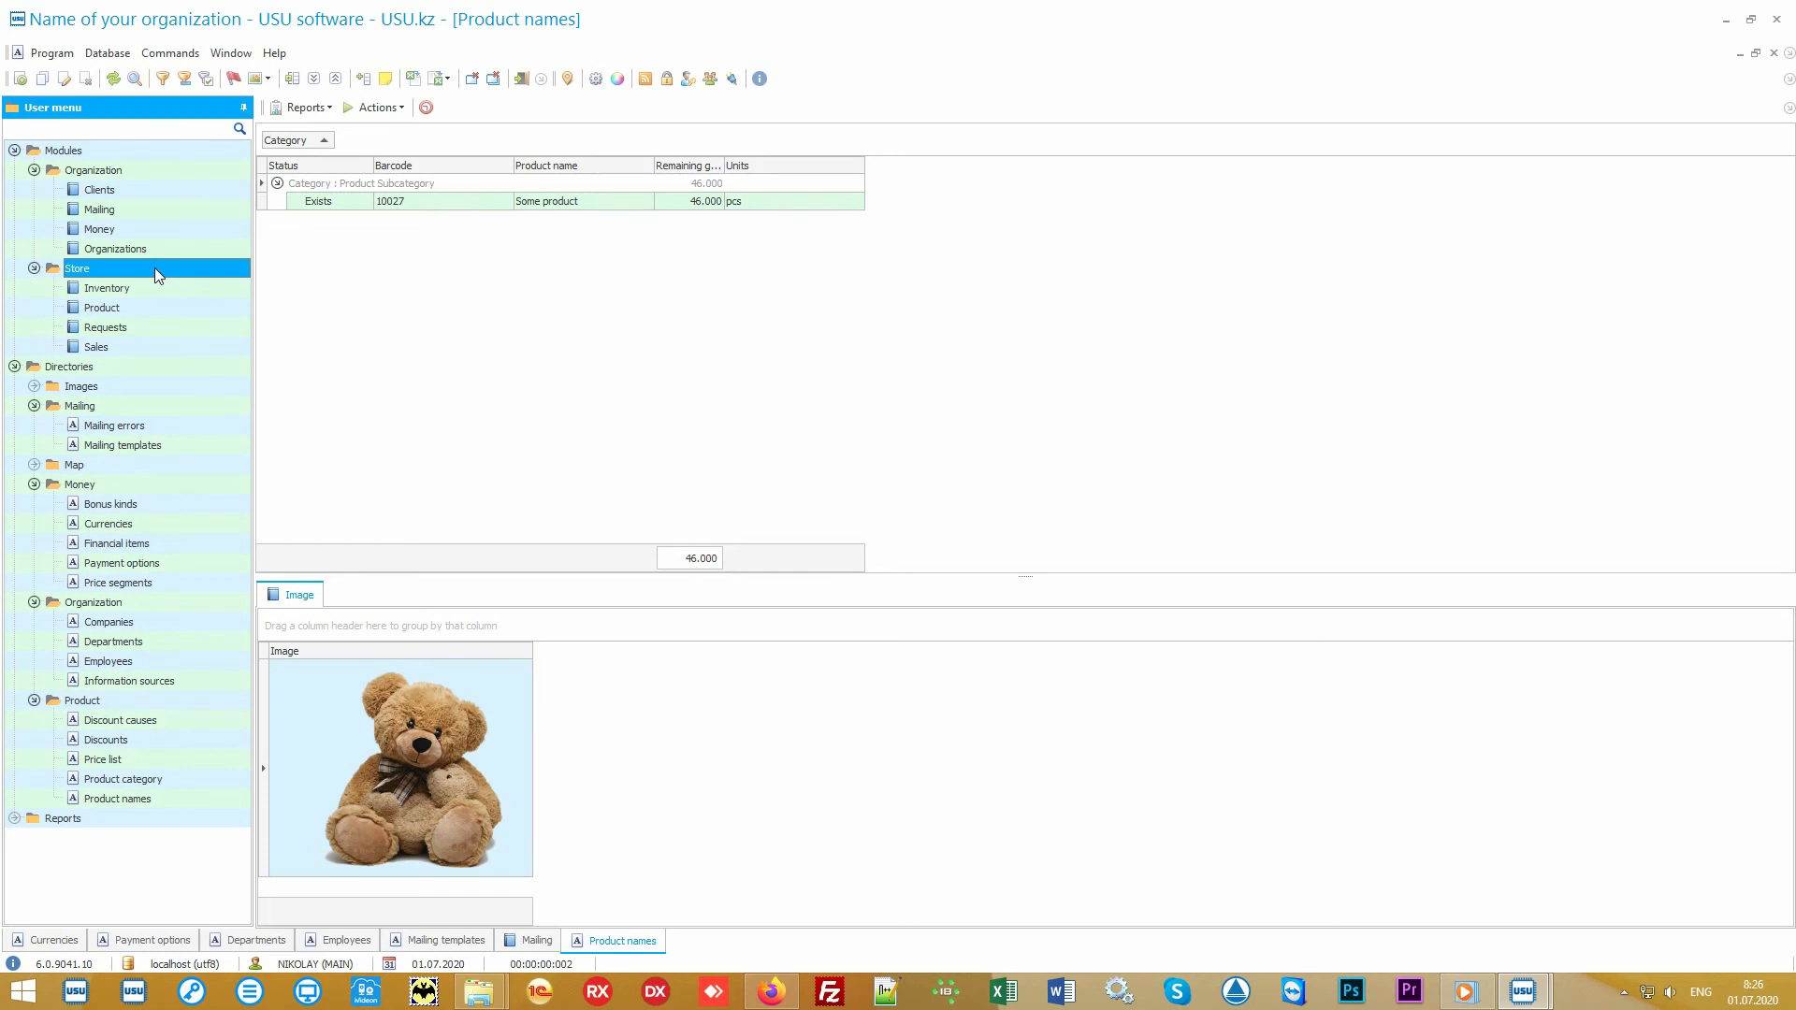
pyautogui.doubleClick(171, 307)
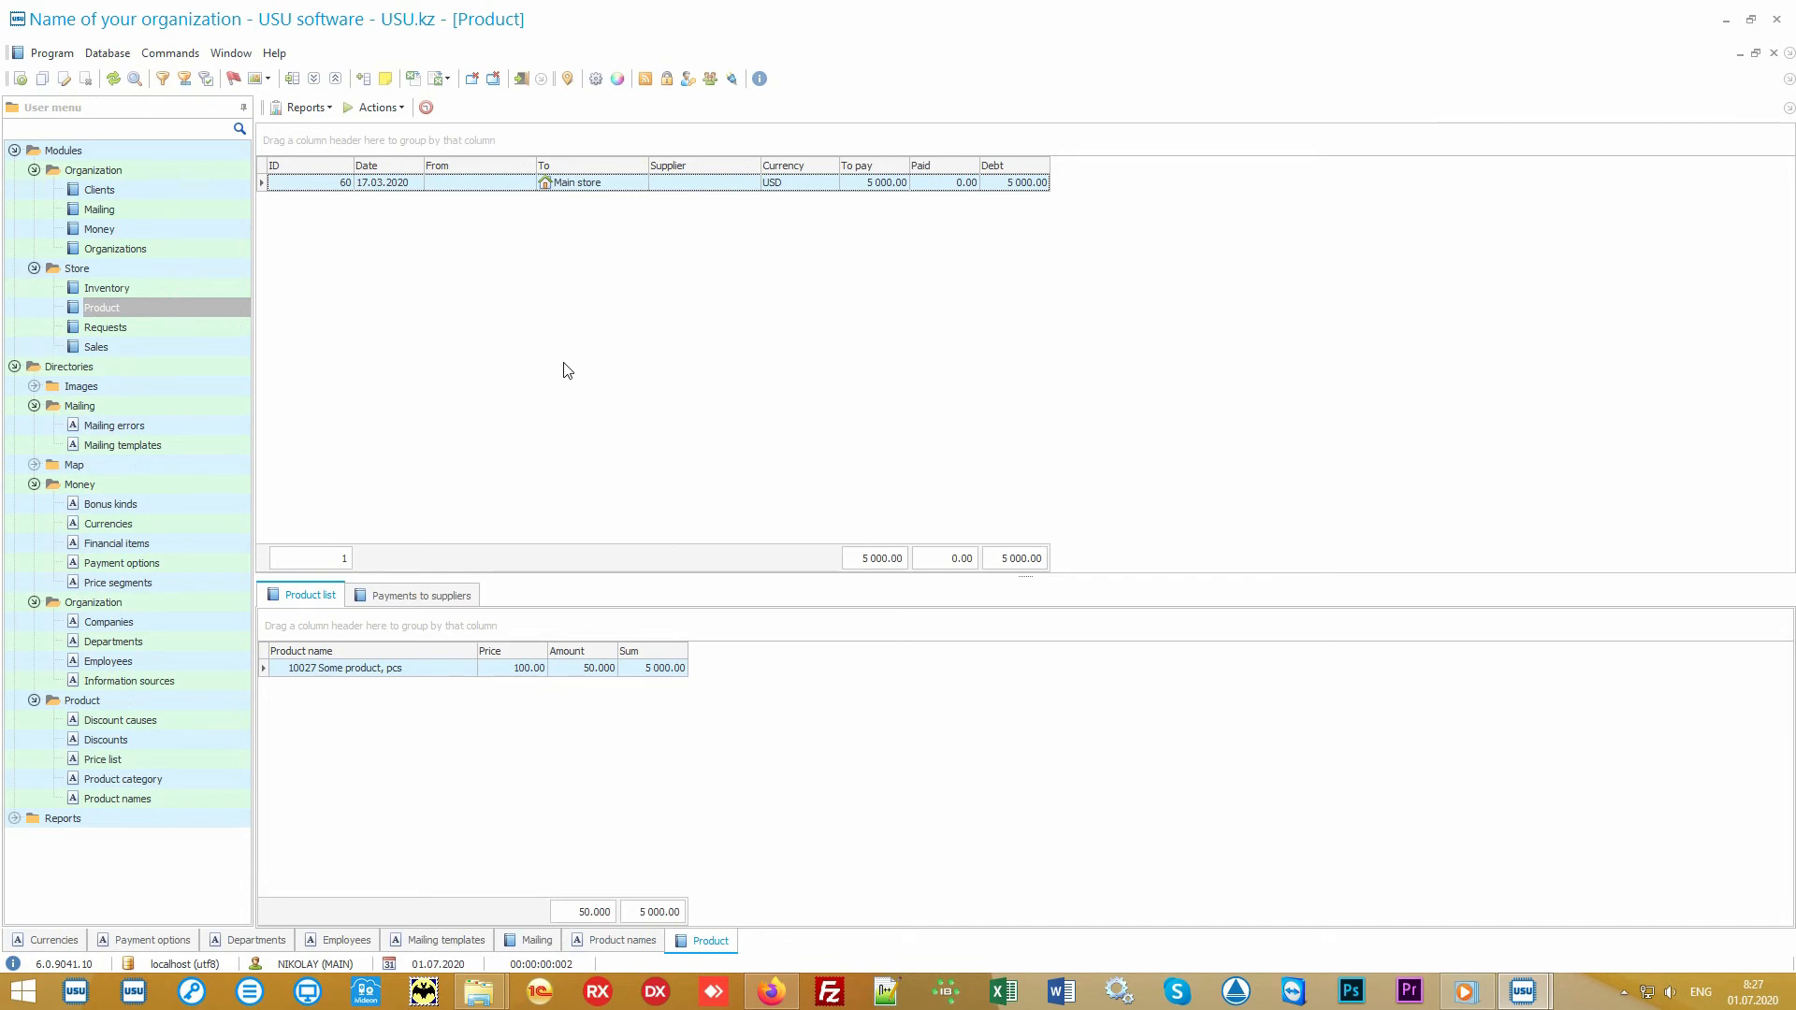
pyautogui.click(619, 187)
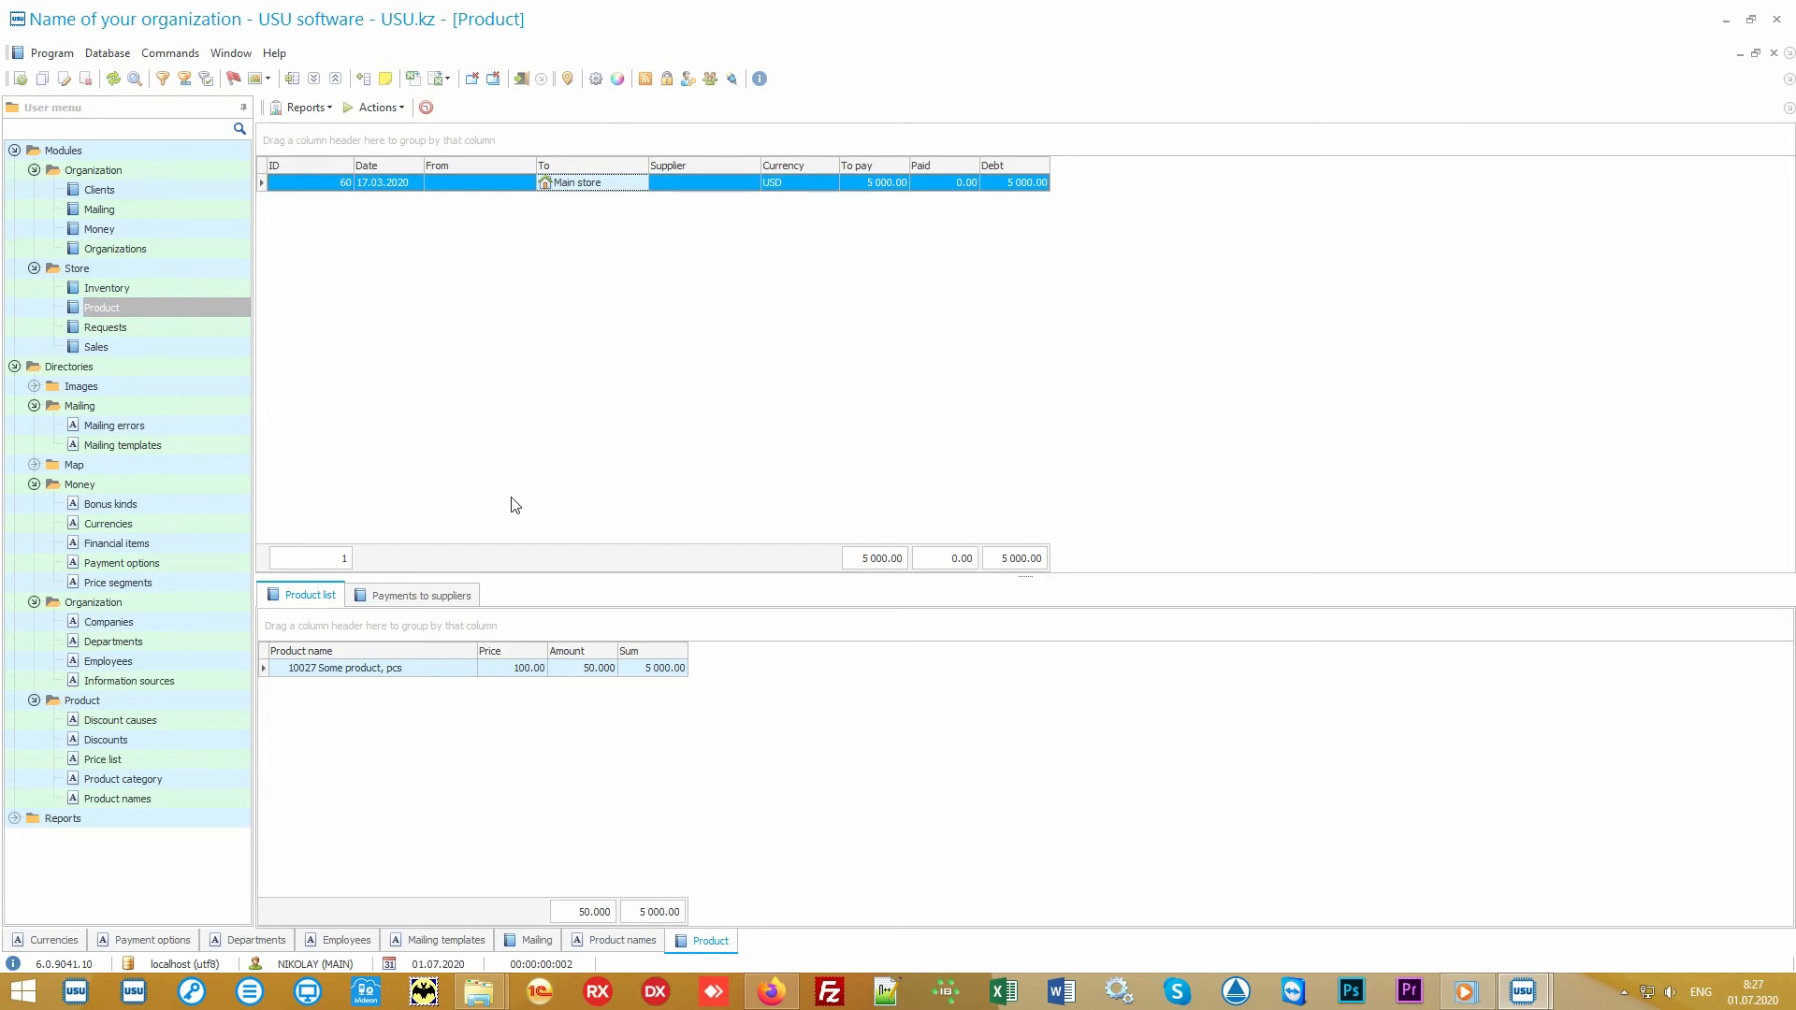
pyautogui.click(424, 671)
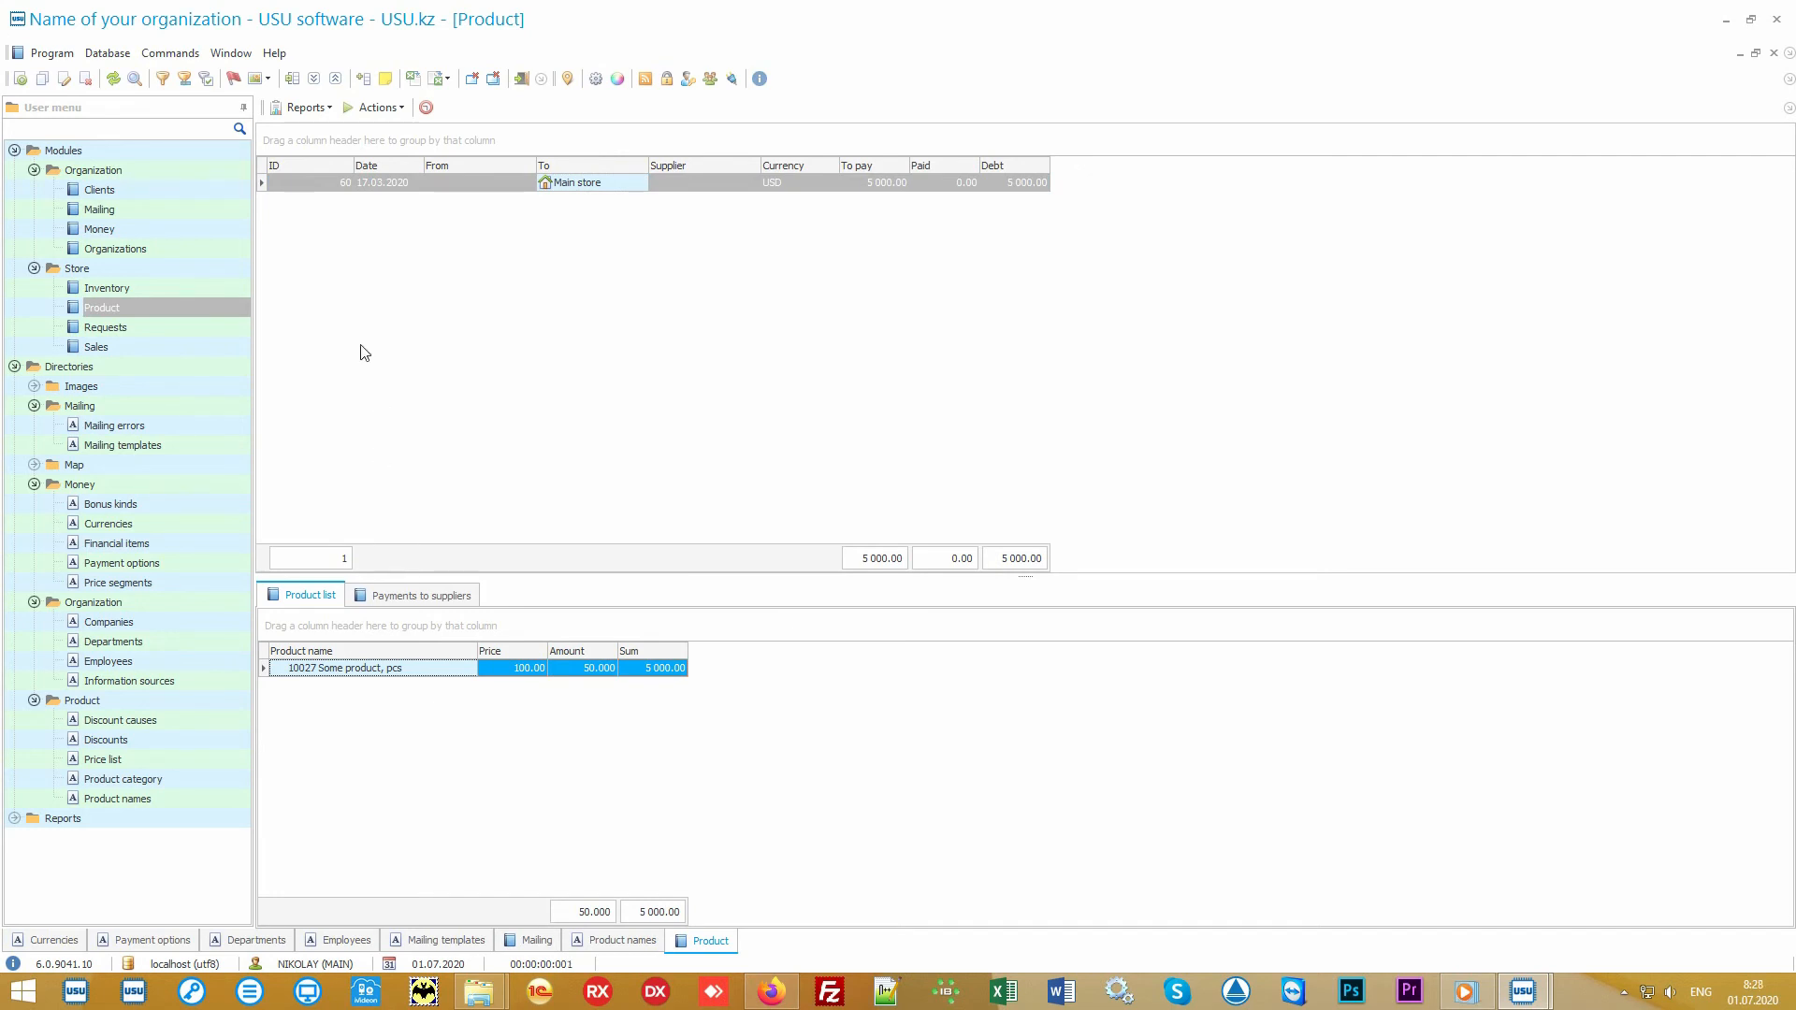
# Step: Generate the Label set report for the Main store receipt, view the barcode labels, and close it
pyautogui.click(323, 108)
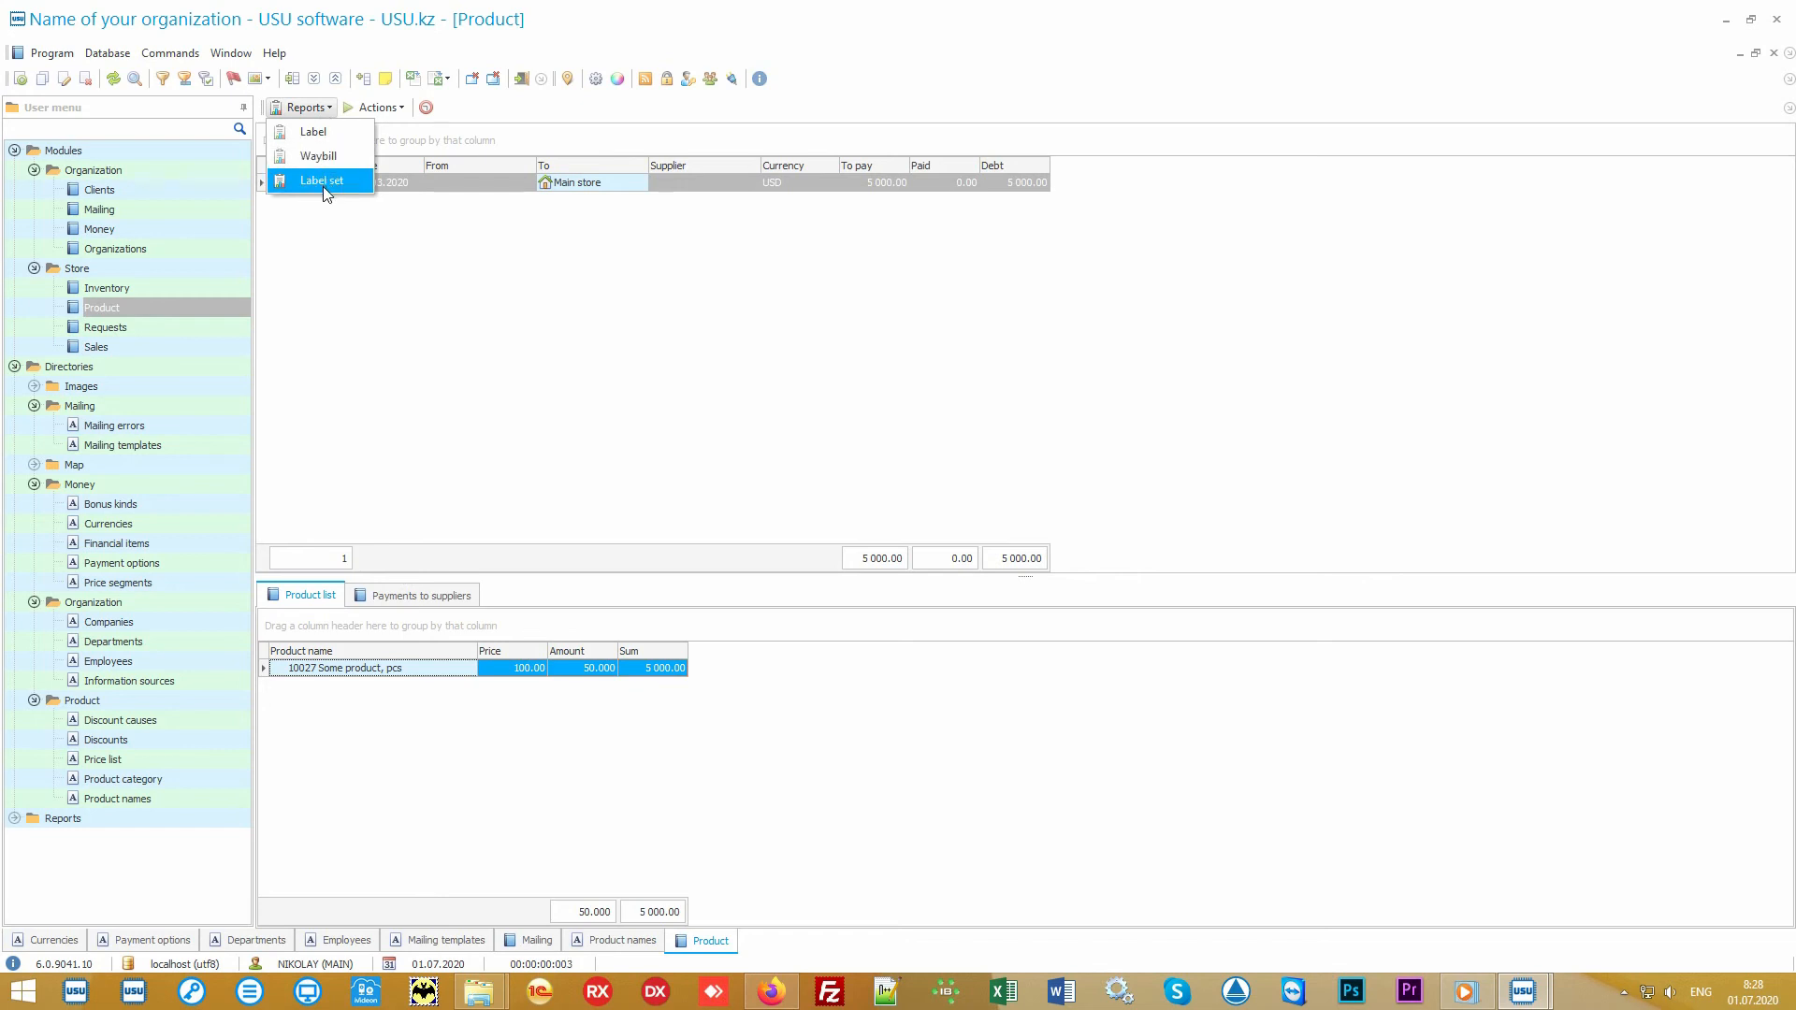
pyautogui.click(353, 188)
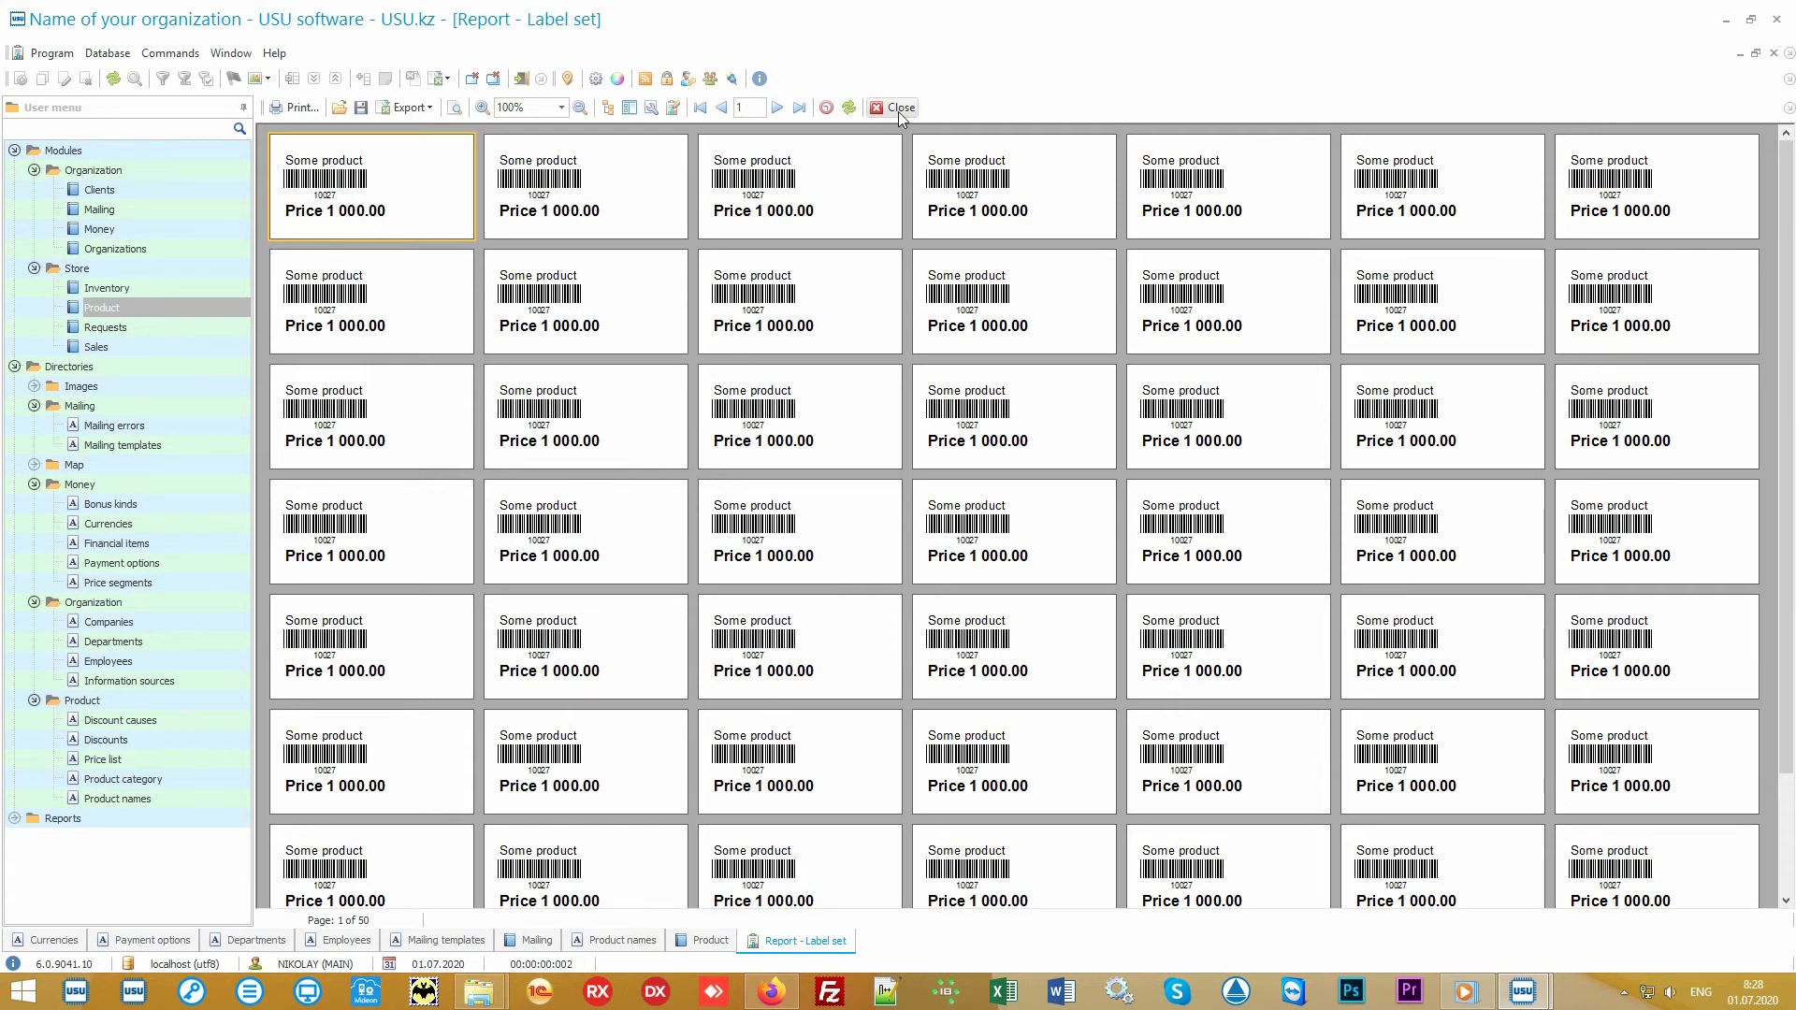
pyautogui.click(900, 109)
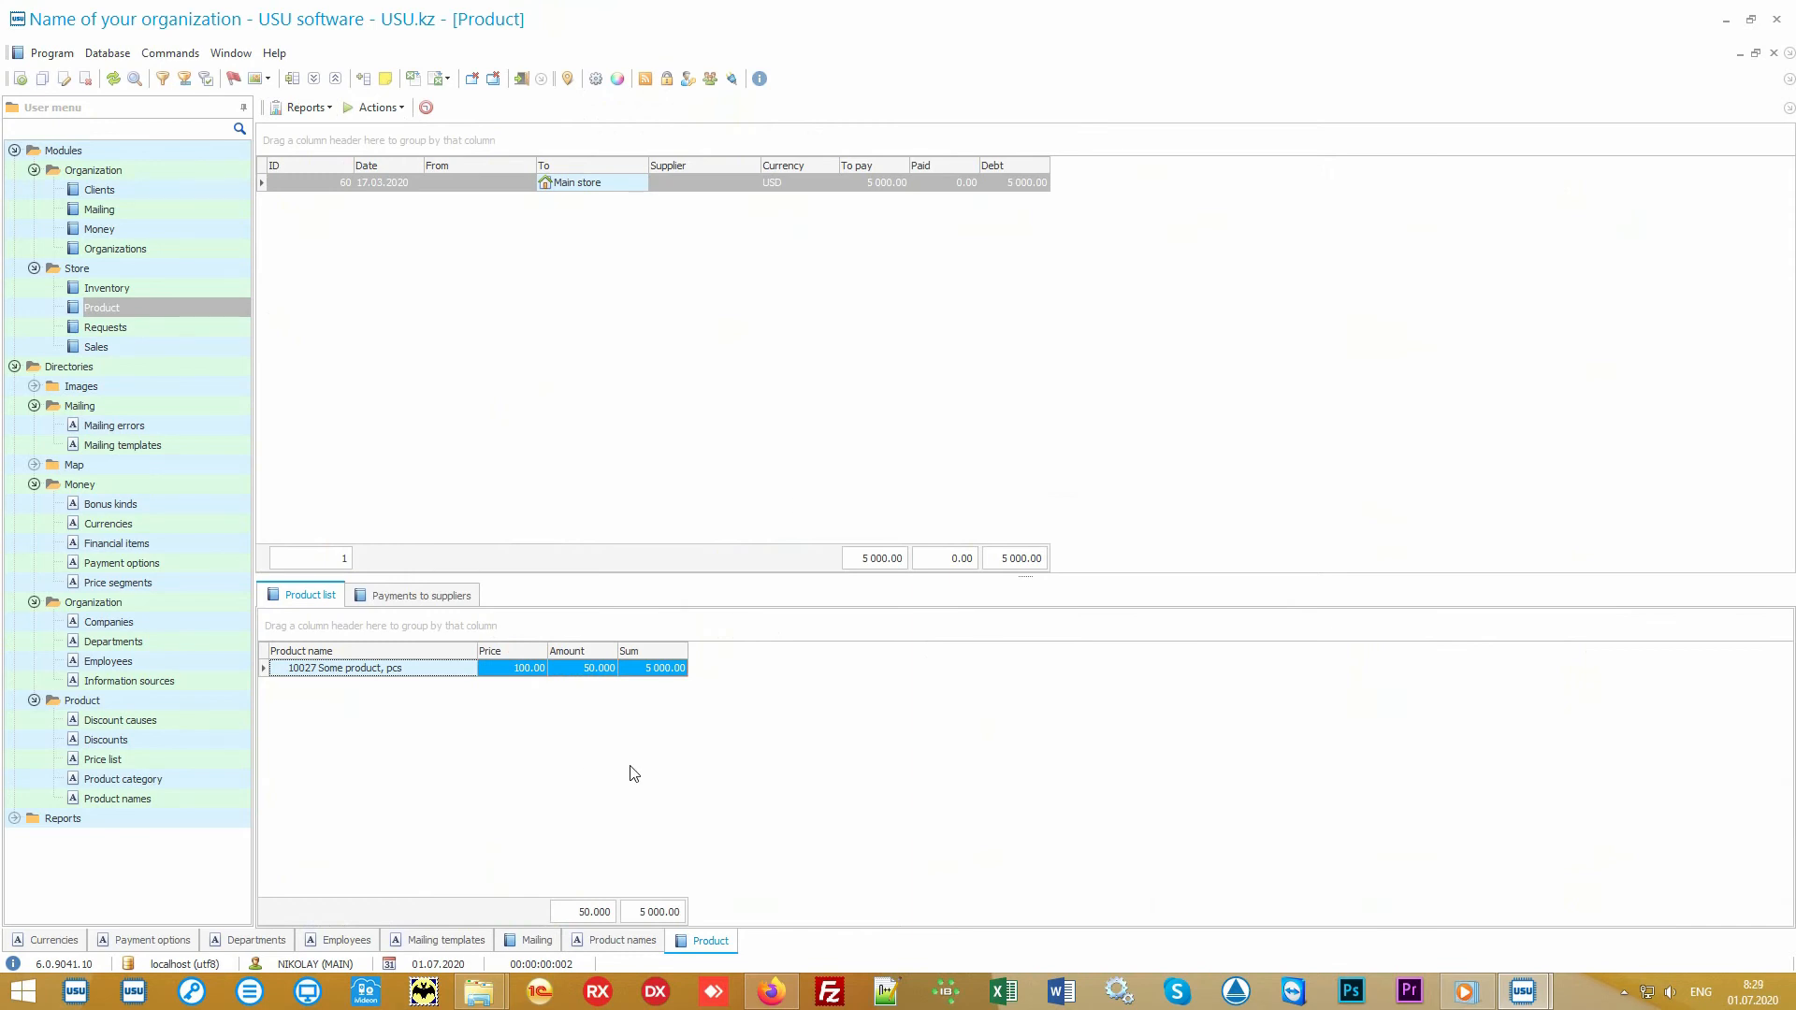
# Step: Generate the Records report for Some product in the Product names directory, view it at 175% zoom, and close it
pyautogui.click(184, 805)
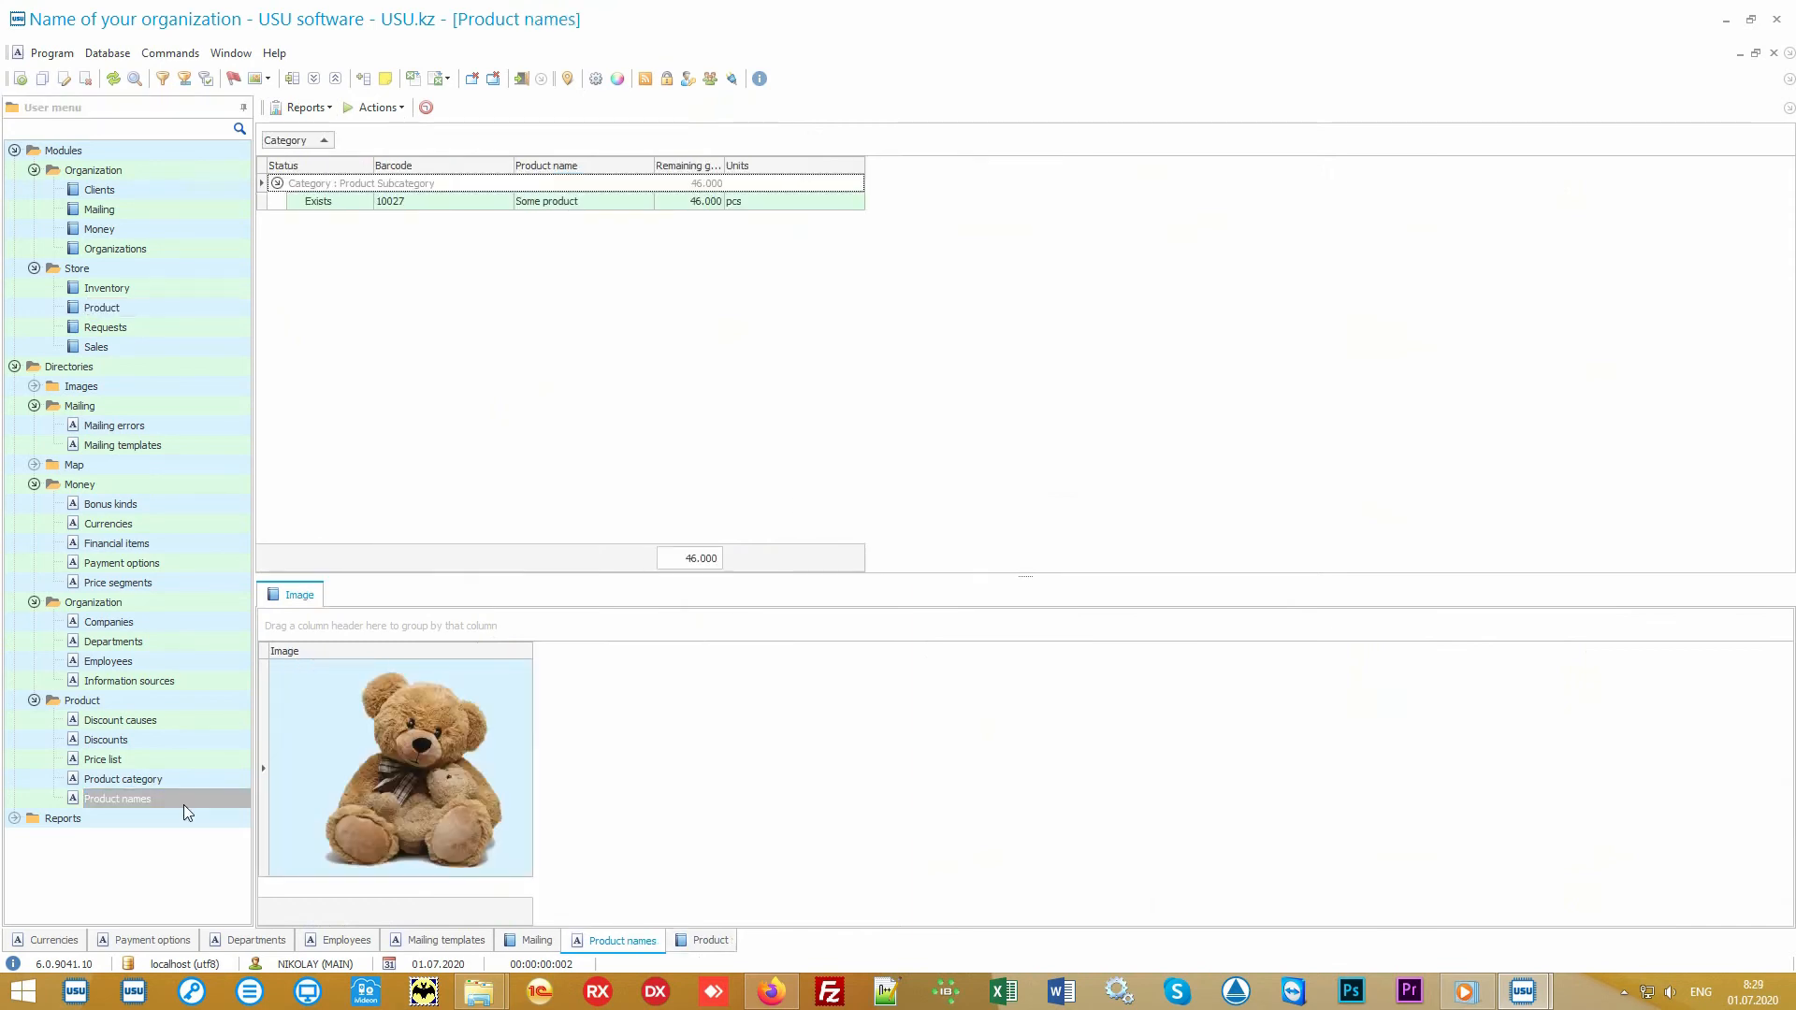
pyautogui.click(580, 203)
pyautogui.click(317, 108)
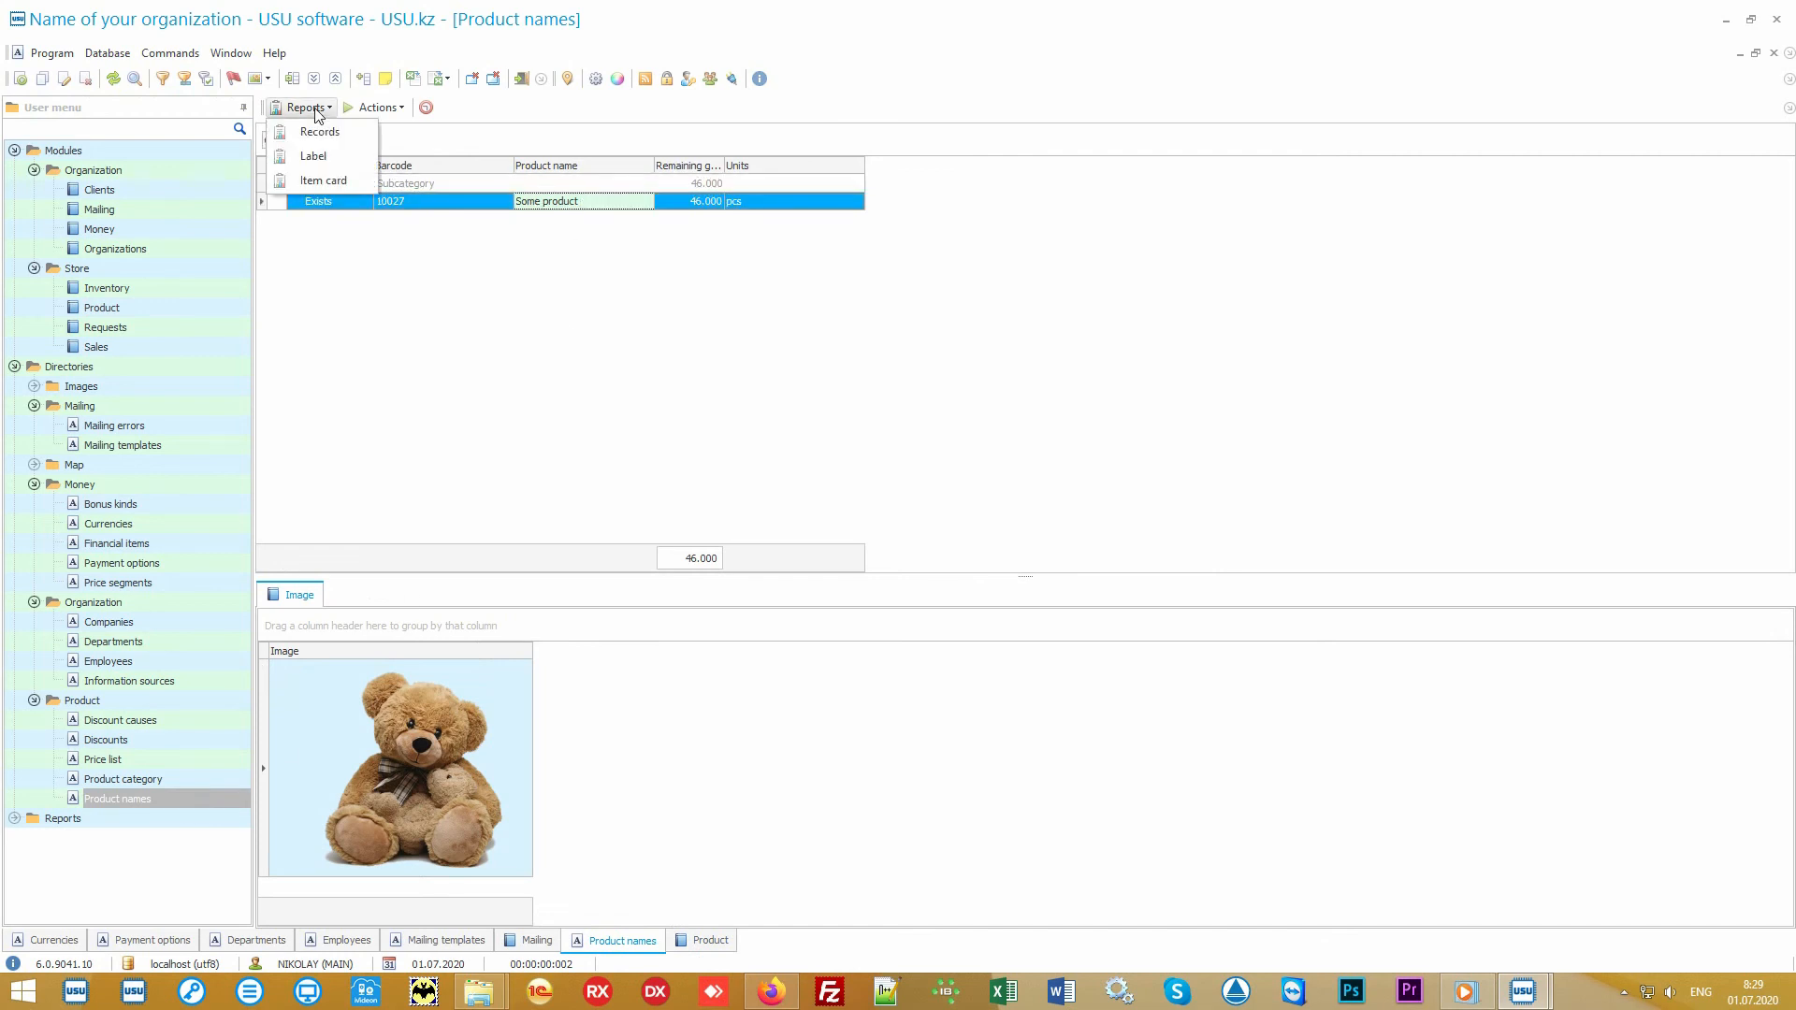
pyautogui.click(357, 142)
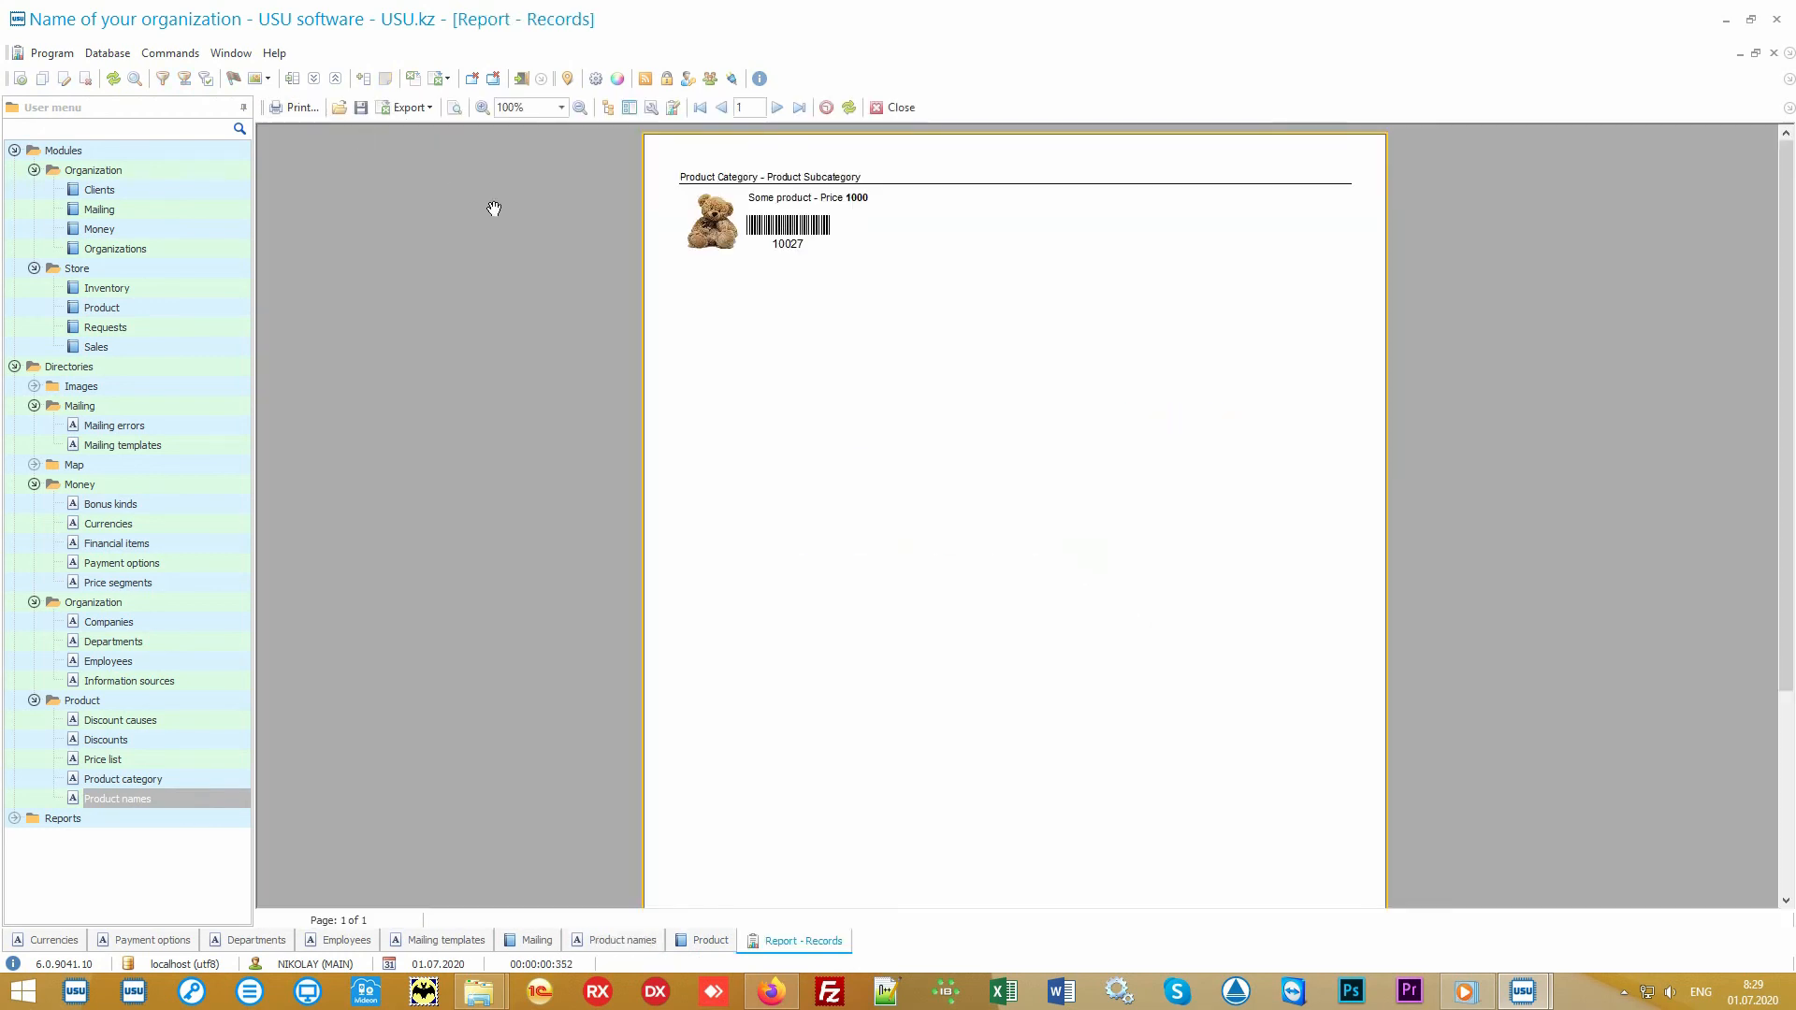
pyautogui.scroll(3, 866, 365)
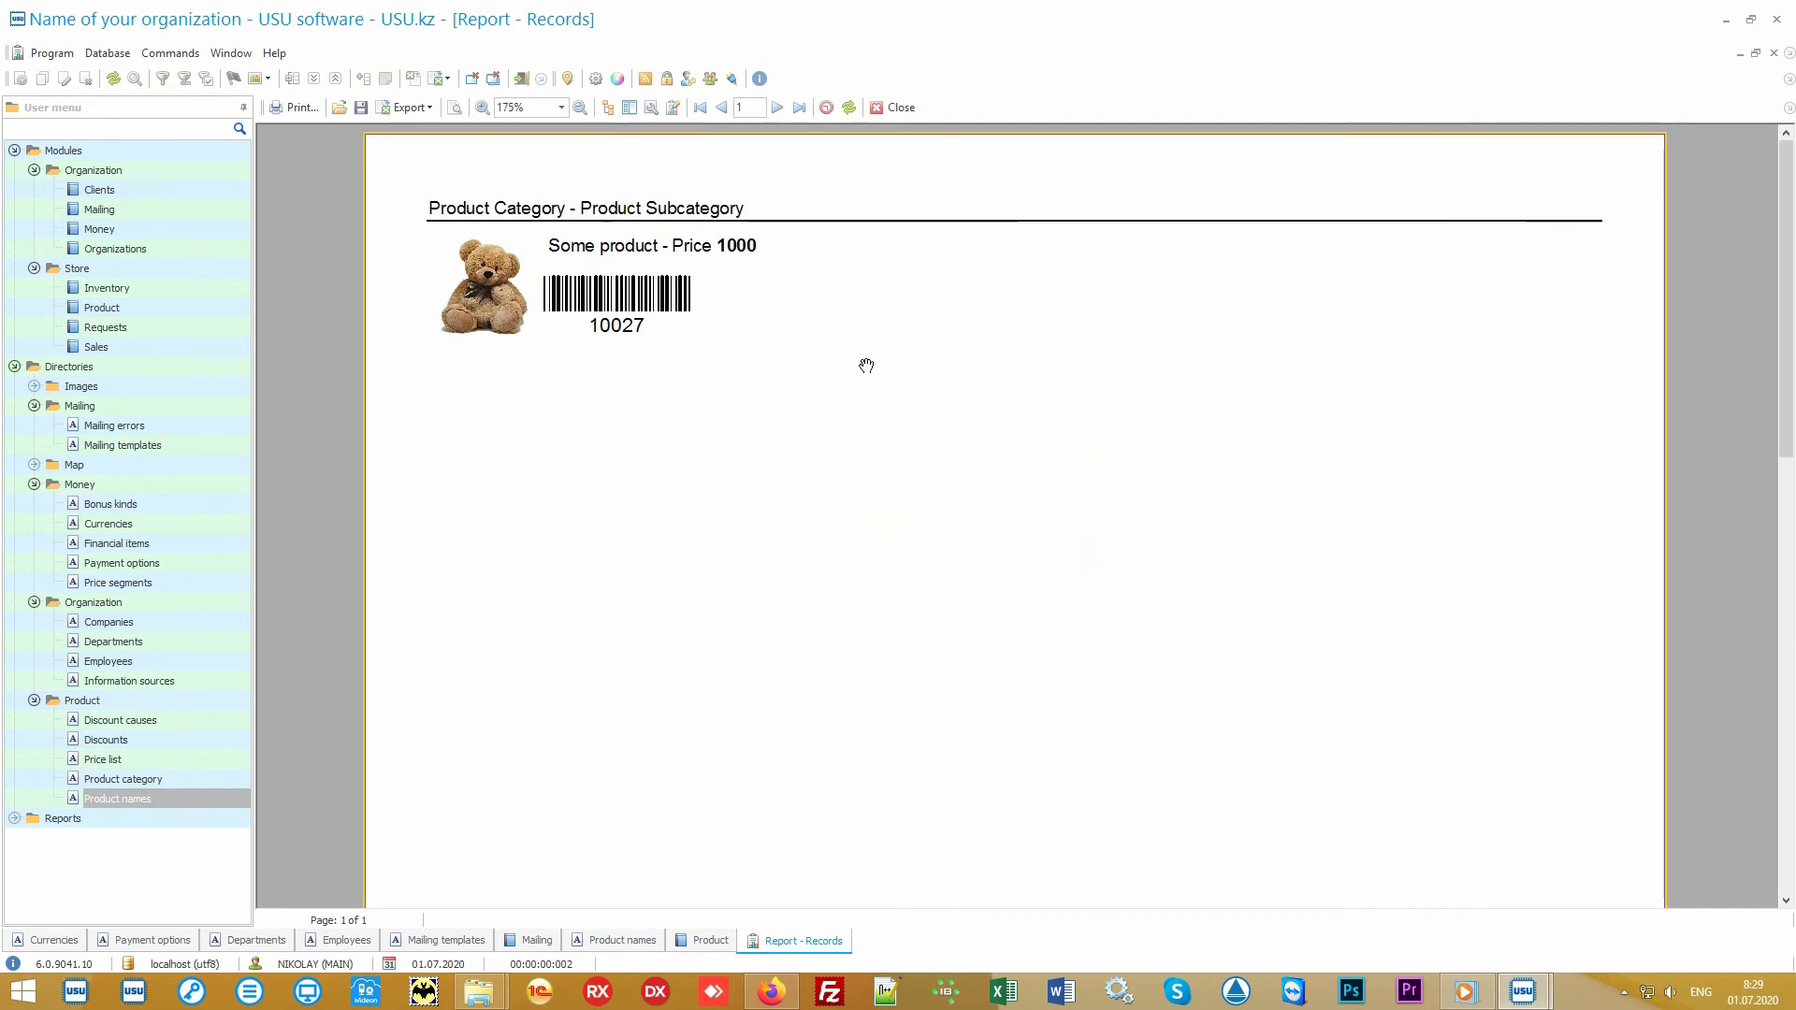
pyautogui.click(893, 108)
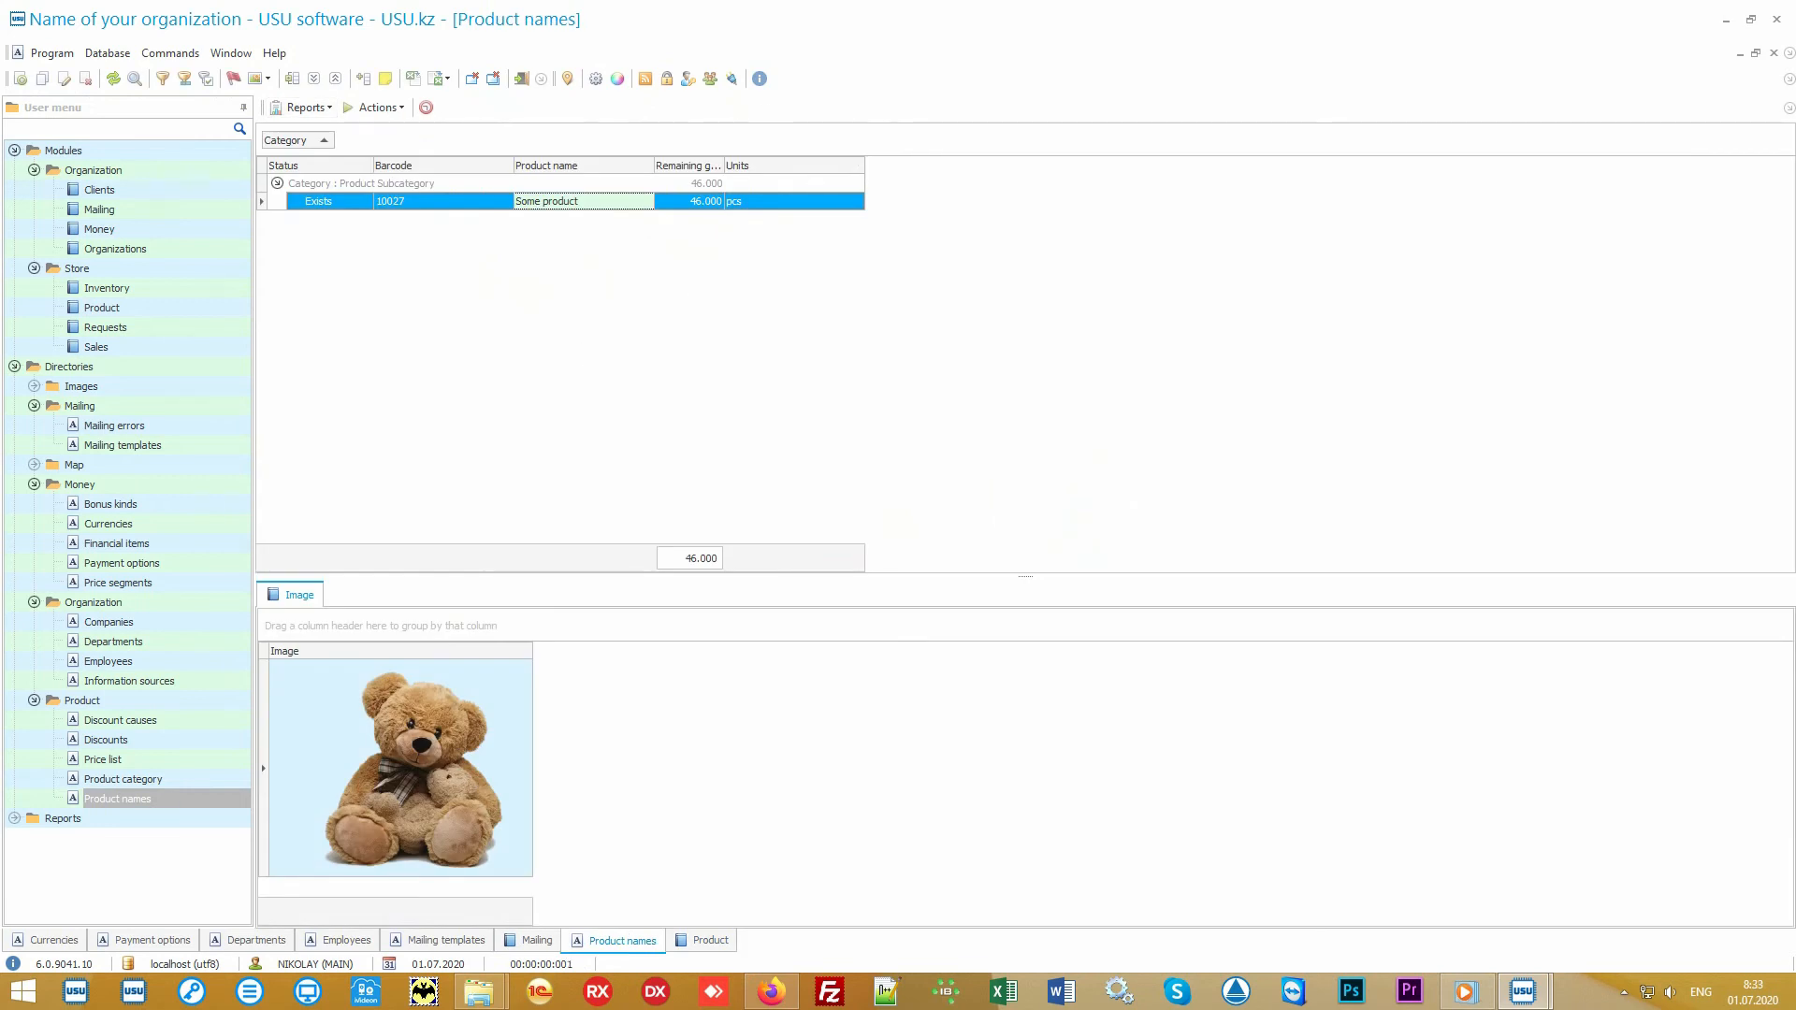
# Step: Return to the store's Product module and compare the Main store receipt with the transfer from Main store to Branch 1
pyautogui.click(210, 310)
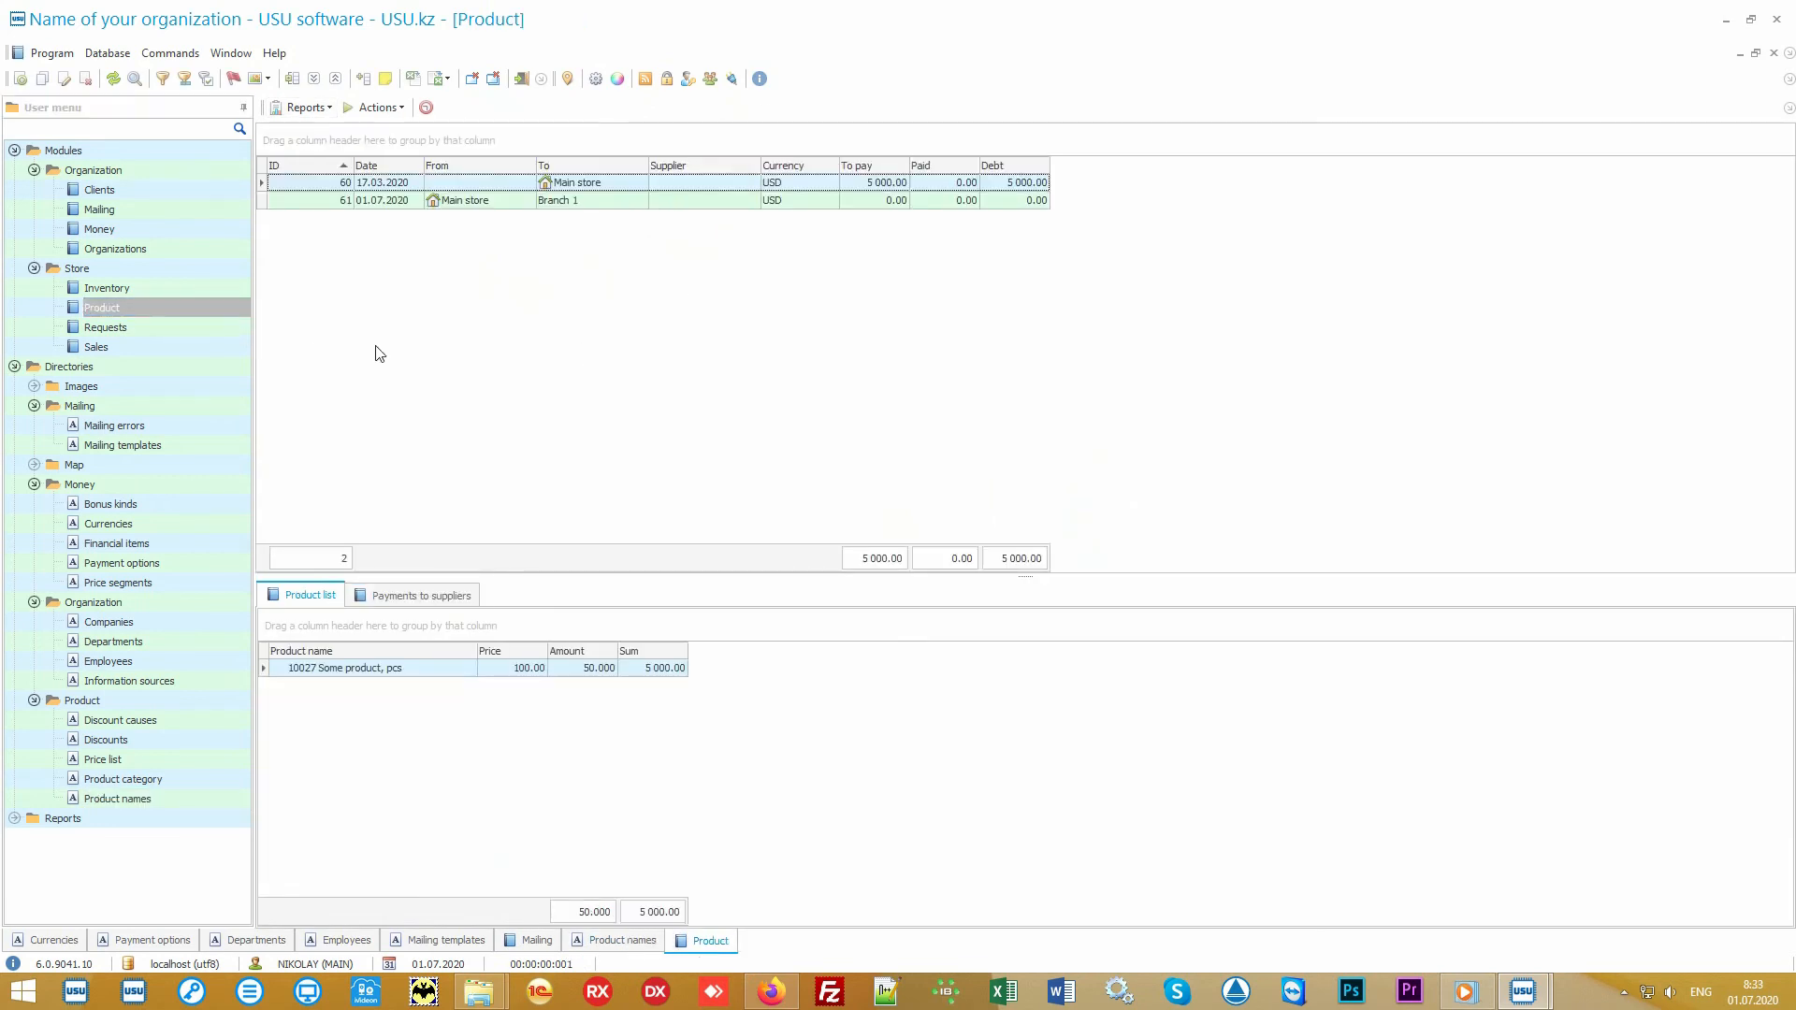
pyautogui.click(617, 186)
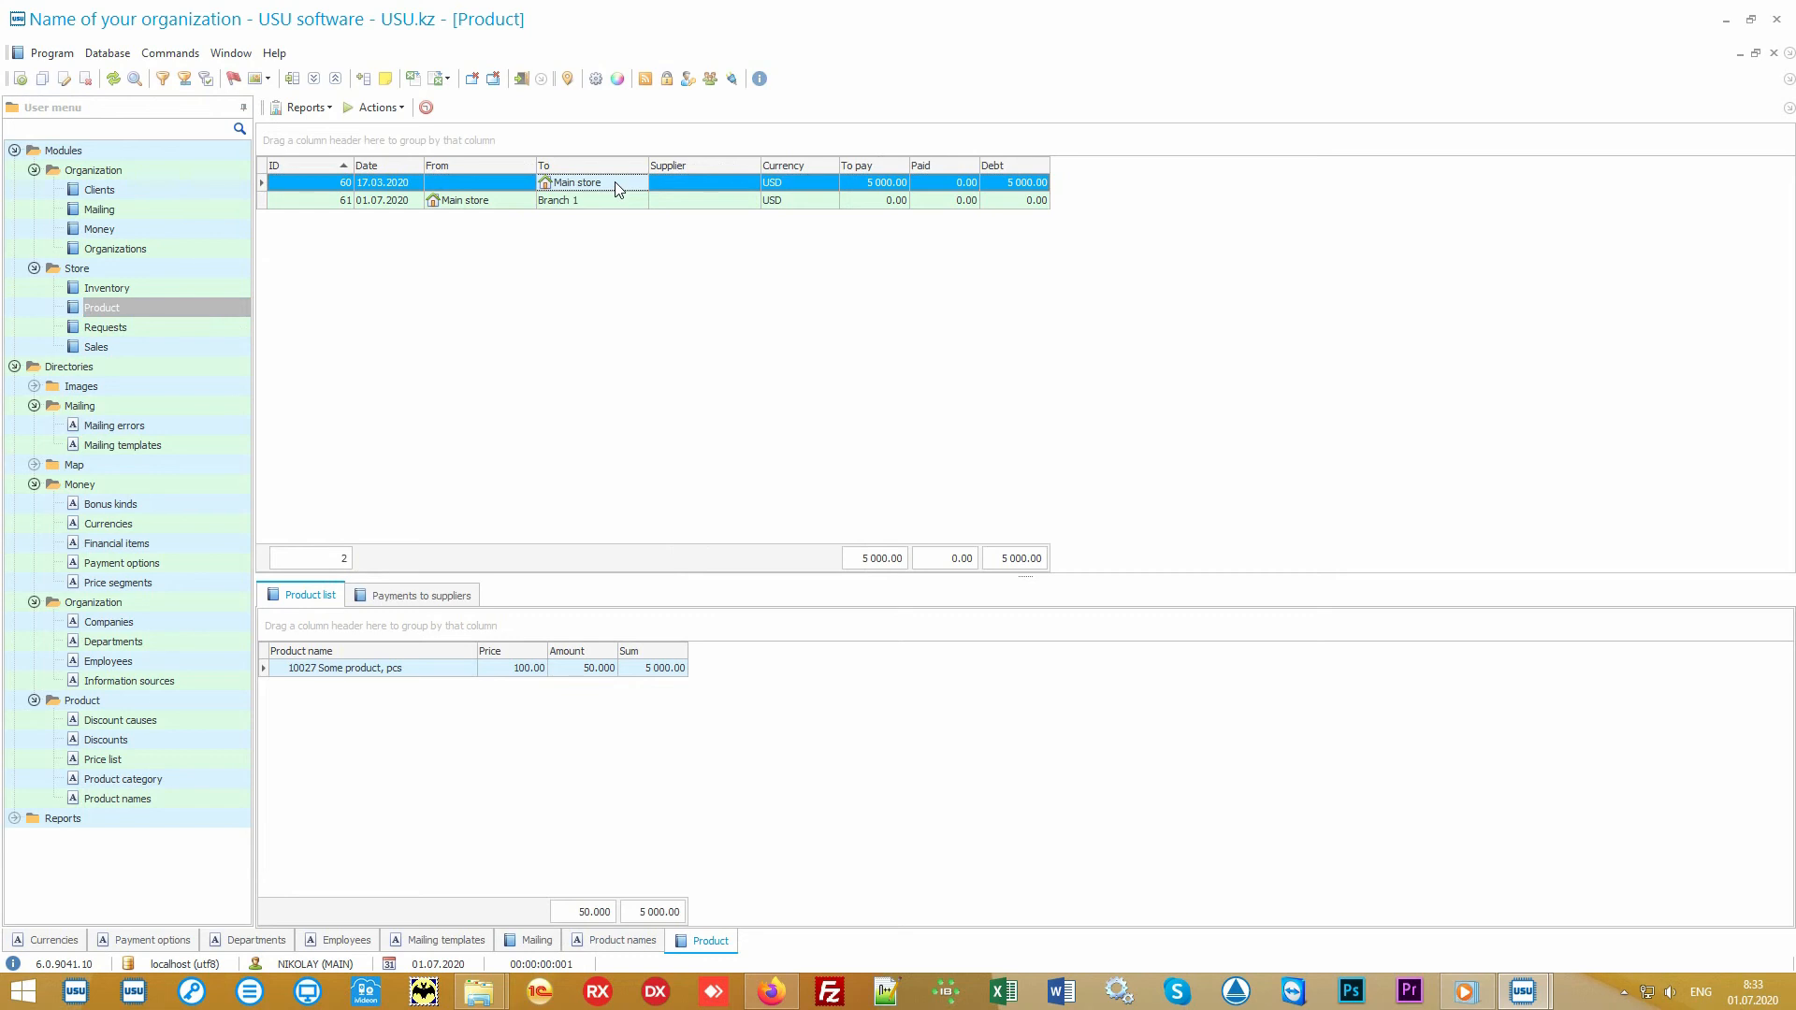
pyautogui.click(500, 207)
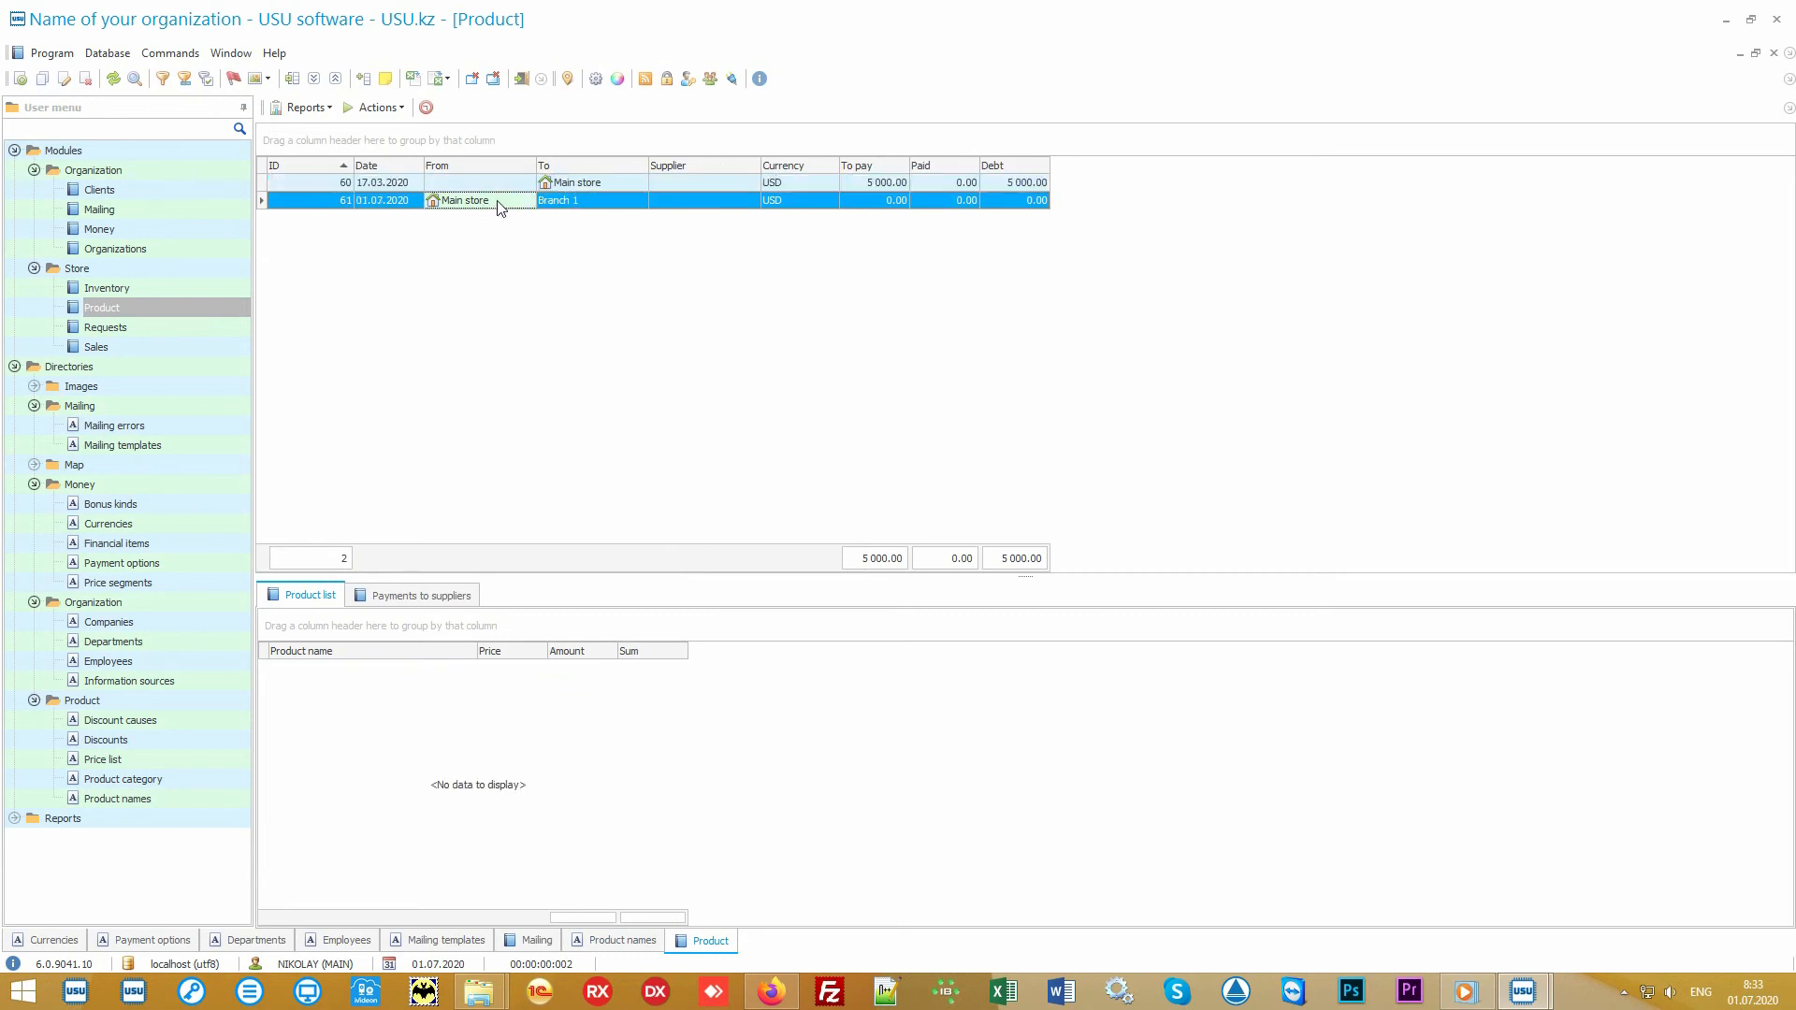
pyautogui.click(587, 199)
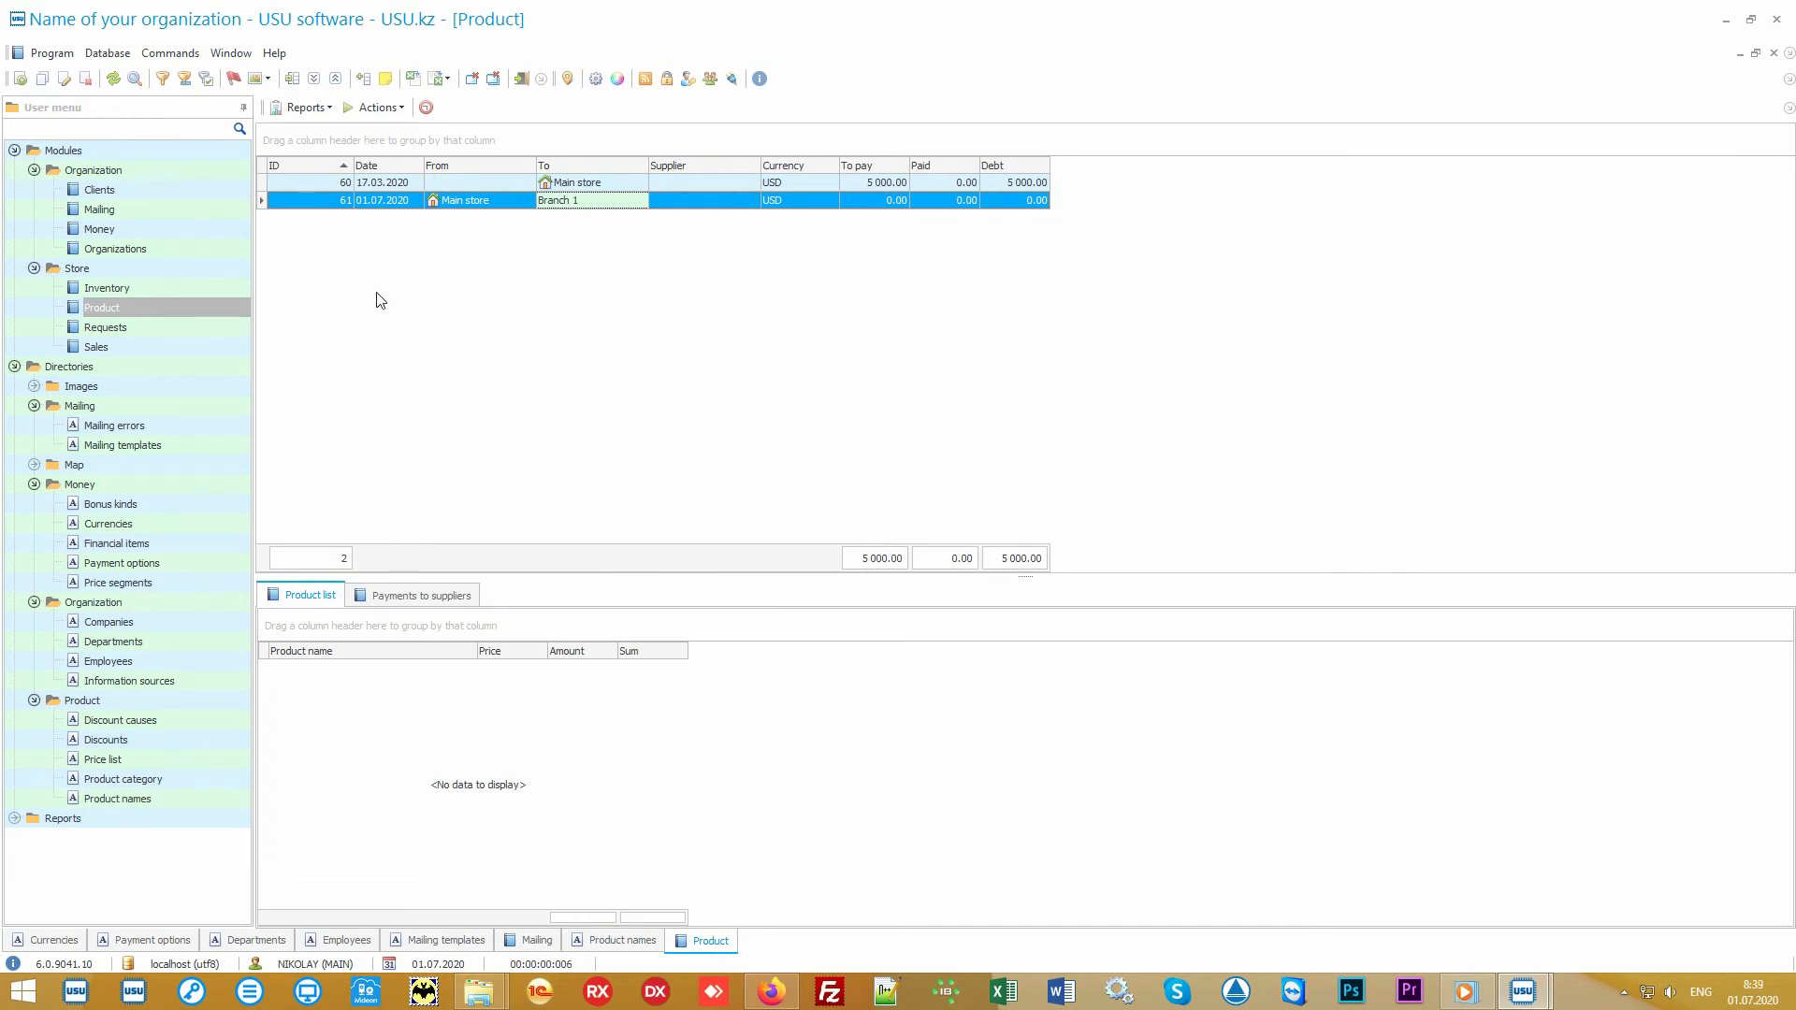
# Step: Open the Sales module and search for sales with a sell date from 01.07.2020
pyautogui.click(177, 348)
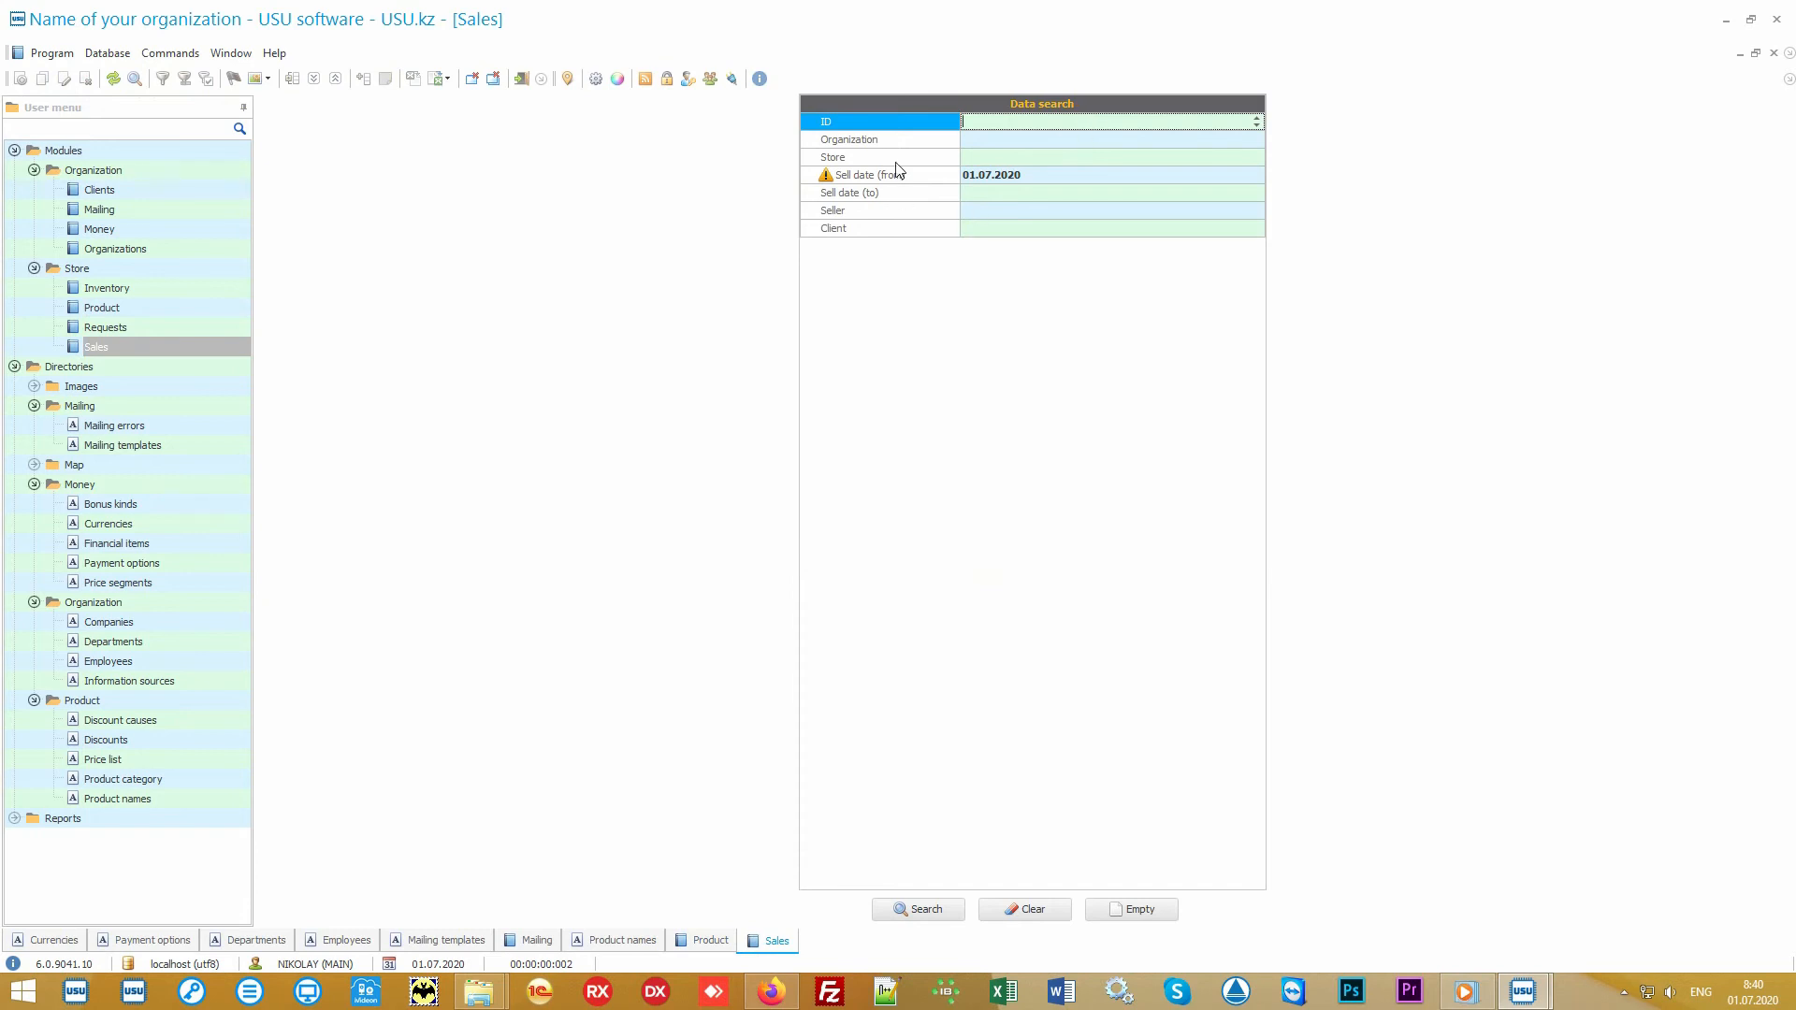
pyautogui.moveTo(914, 140)
pyautogui.mouseDown()
pyautogui.moveTo(904, 240)
pyautogui.moveTo(898, 120)
pyautogui.mouseUp()
pyautogui.click(931, 913)
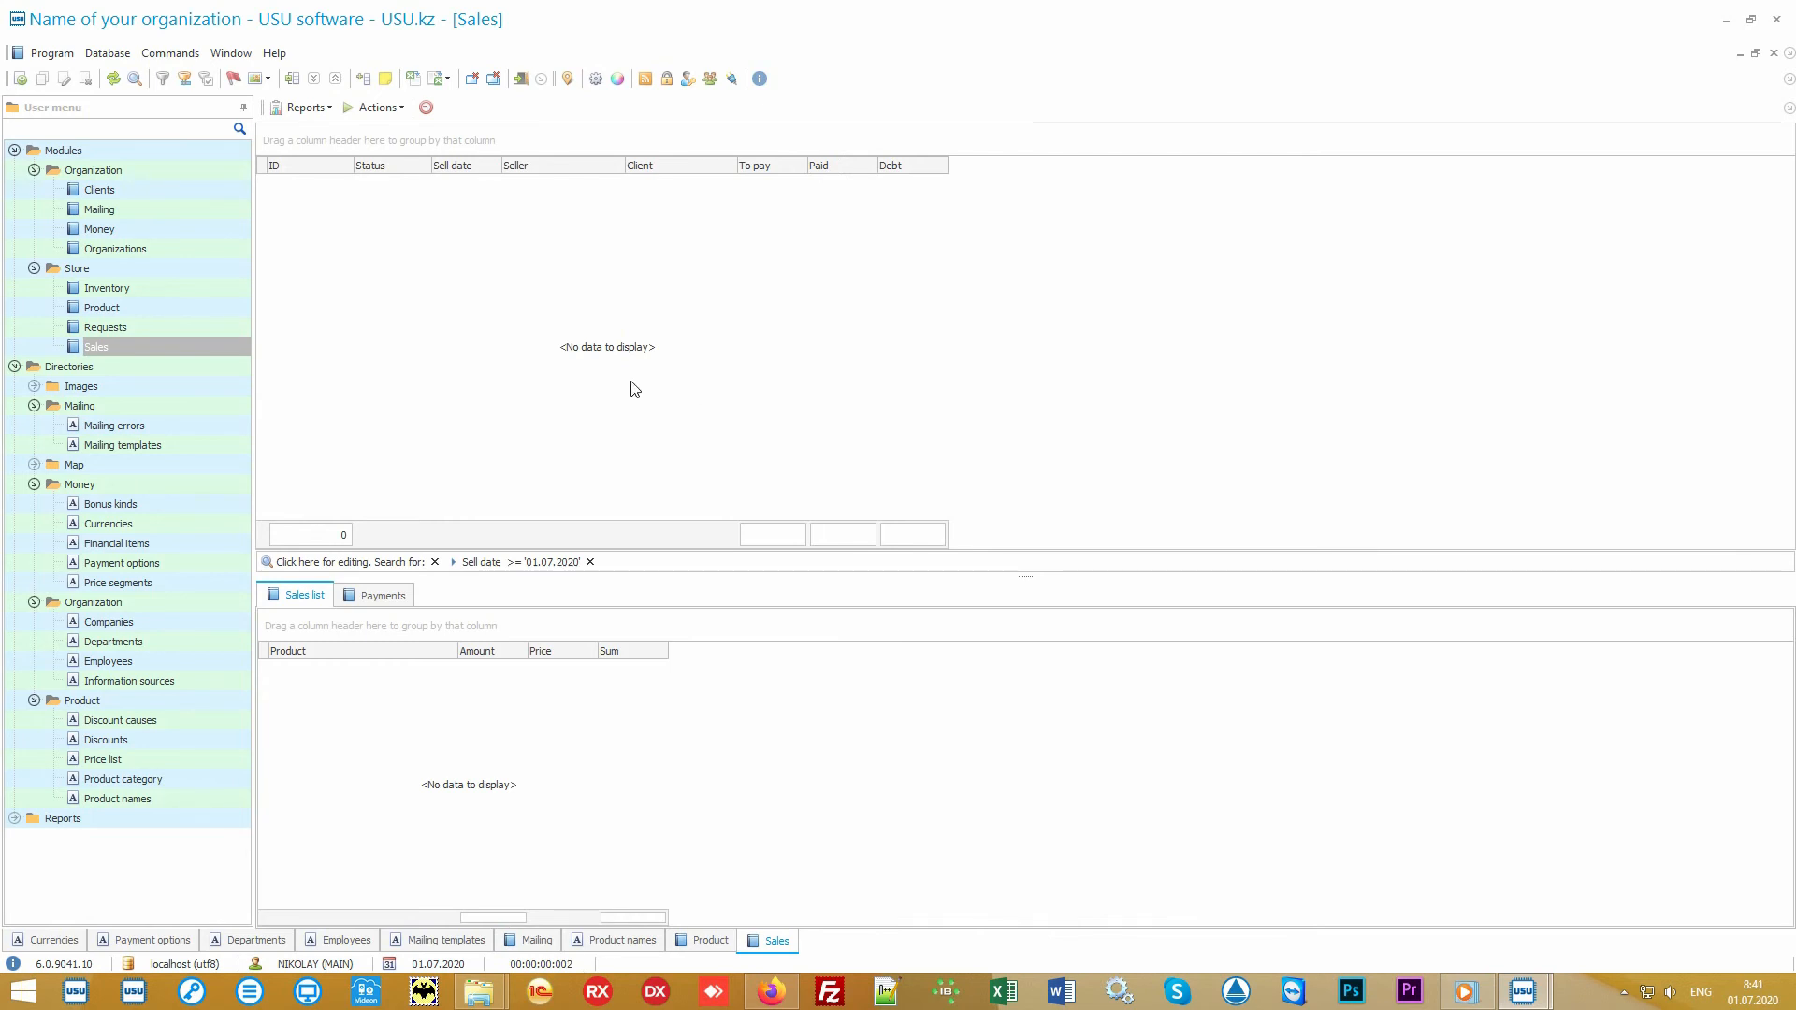
# Step: Start a new sale from the Sales module and choose the client by entering their card number
pyautogui.click(380, 109)
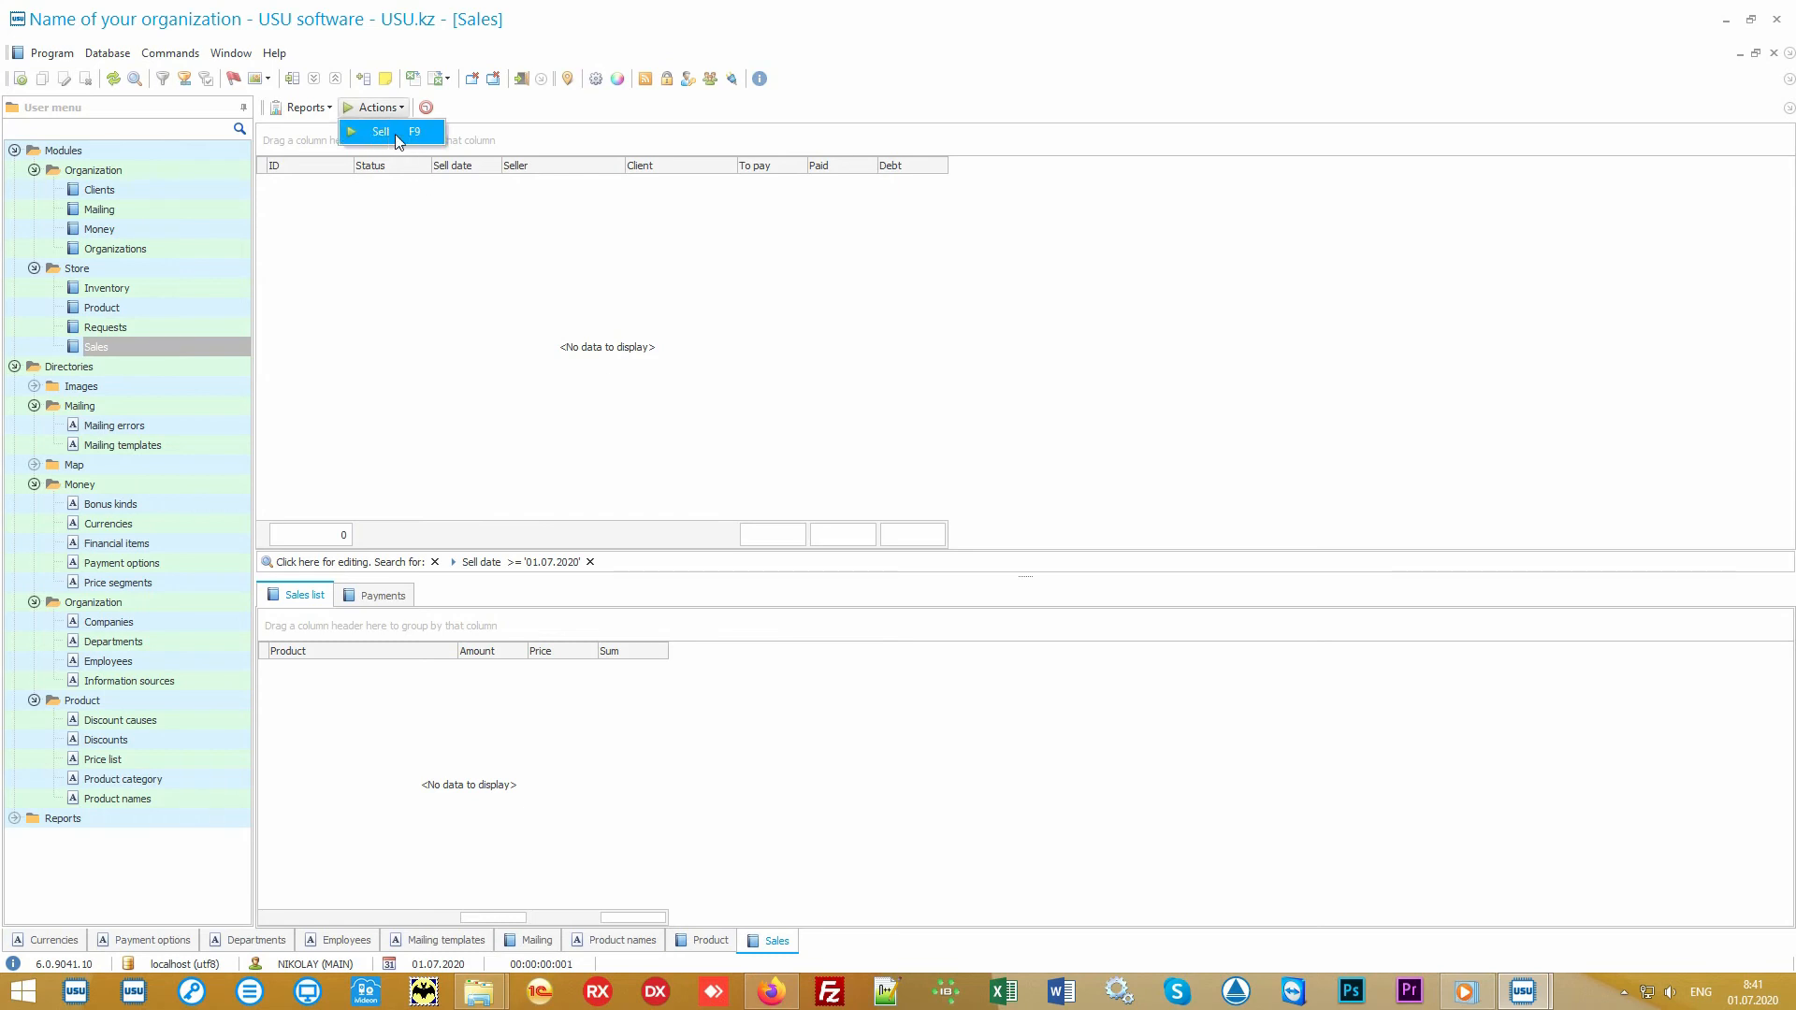
pyautogui.click(396, 137)
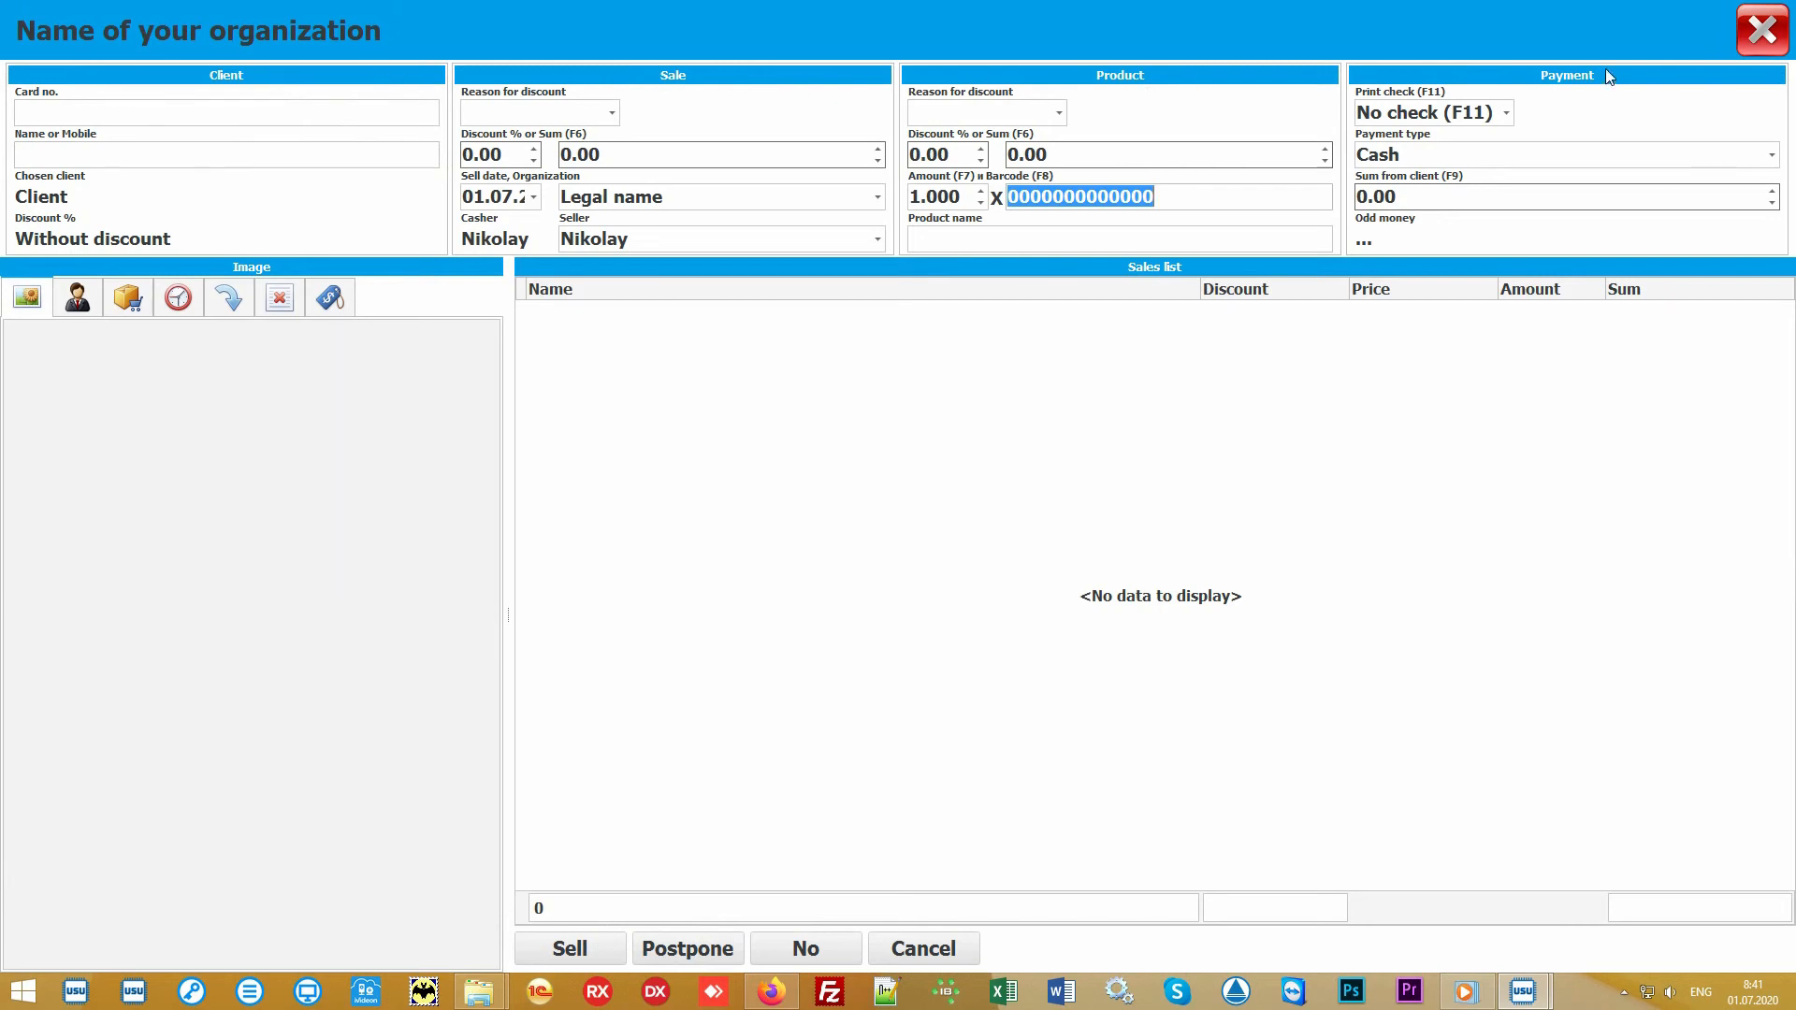
pyautogui.click(819, 469)
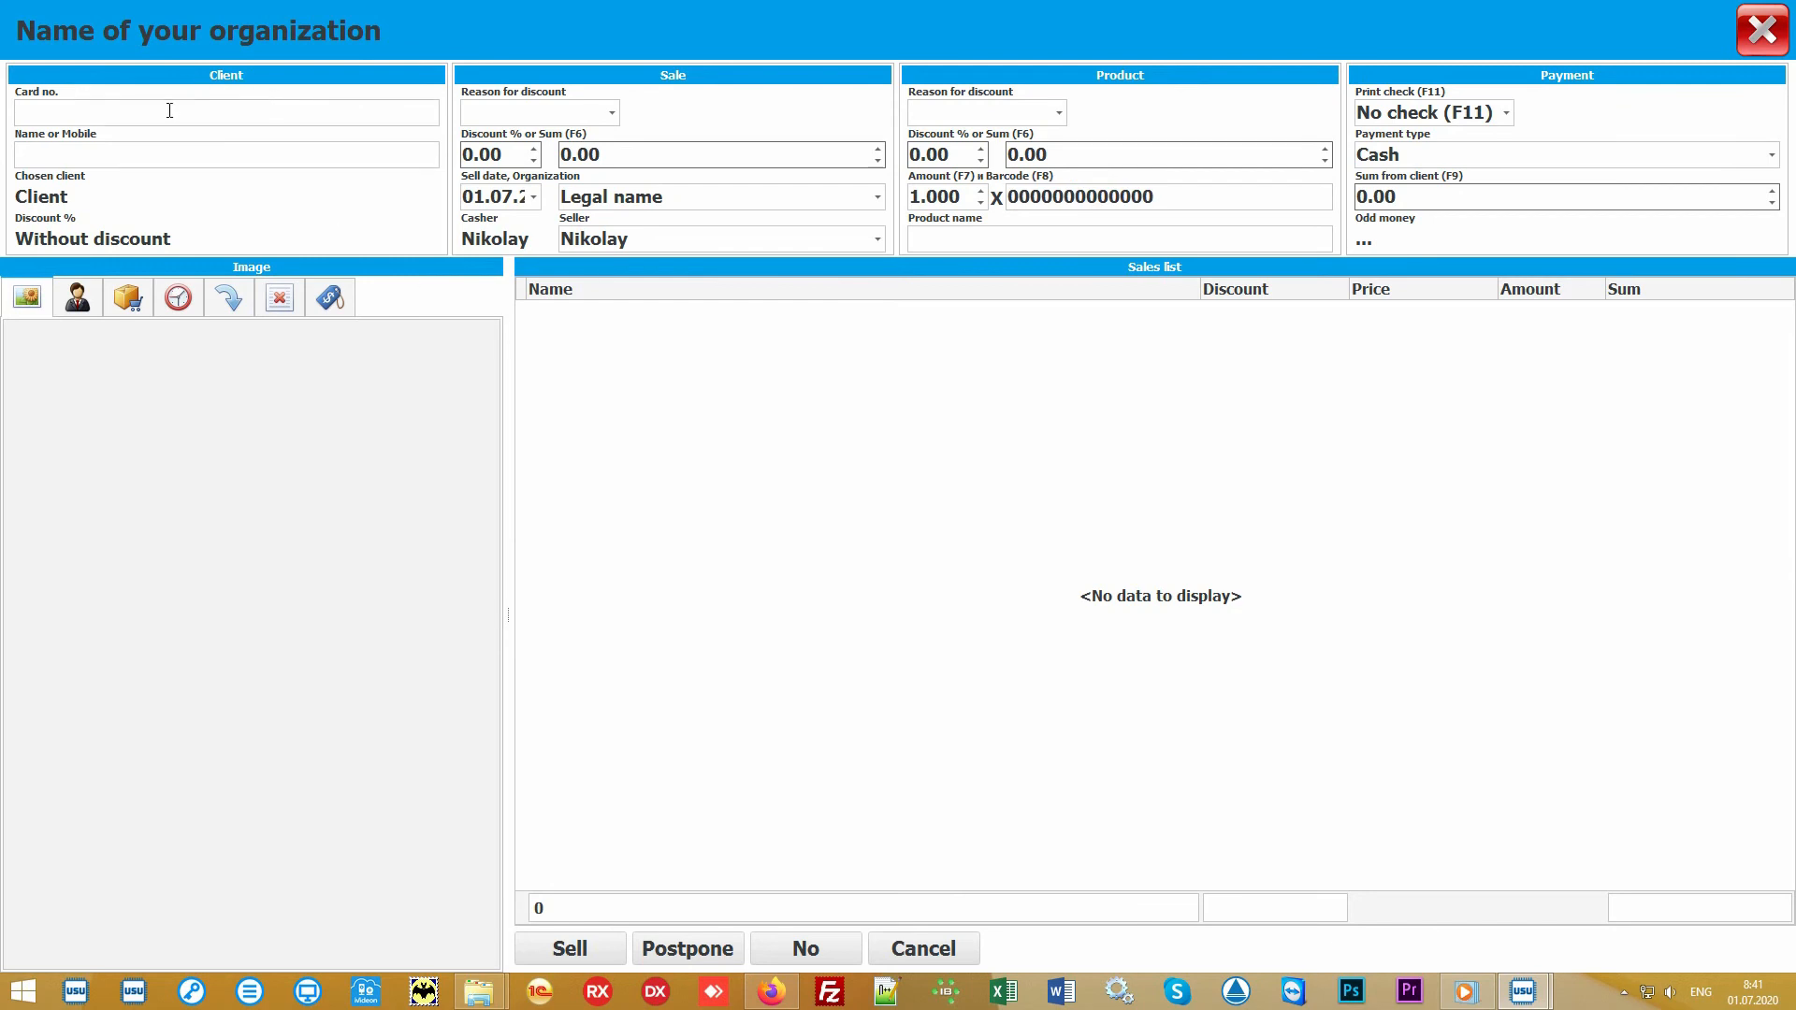
pyautogui.click(141, 111)
pyautogui.write('111')
pyautogui.press('Return')
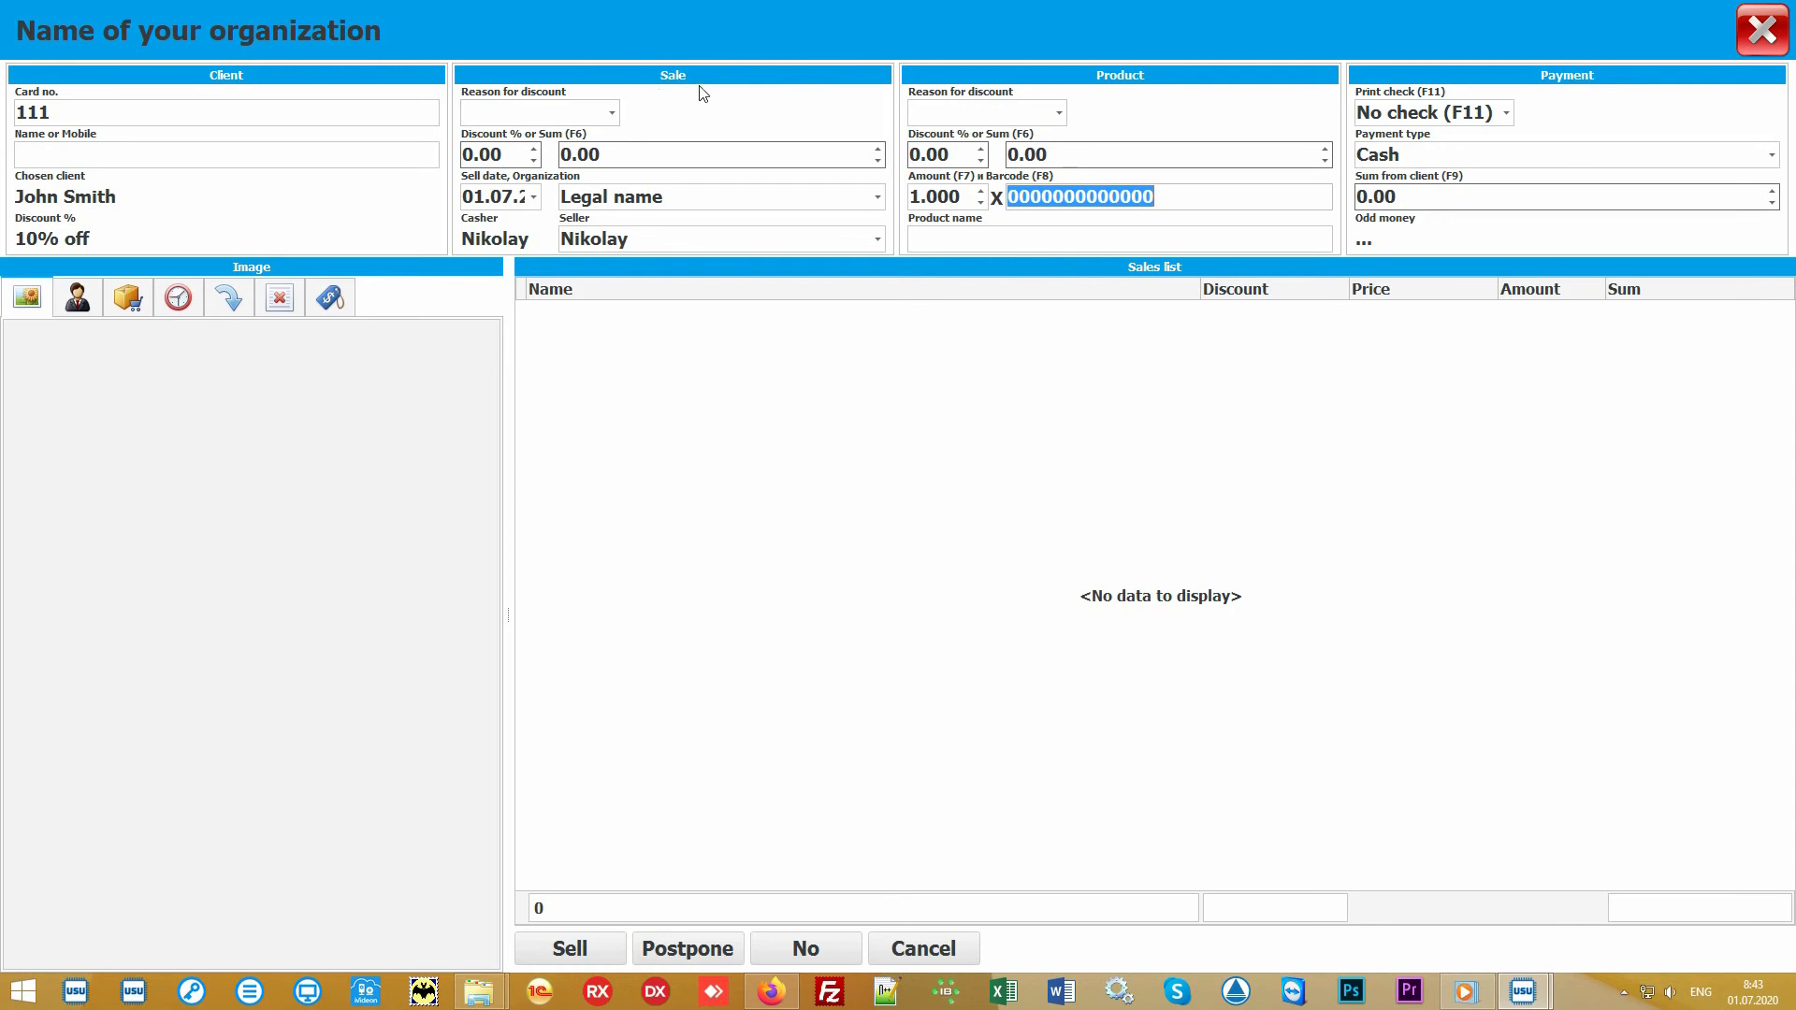
# Step: Review the organization and seller choices for the sale, keeping Legal name and the current seller
pyautogui.click(878, 198)
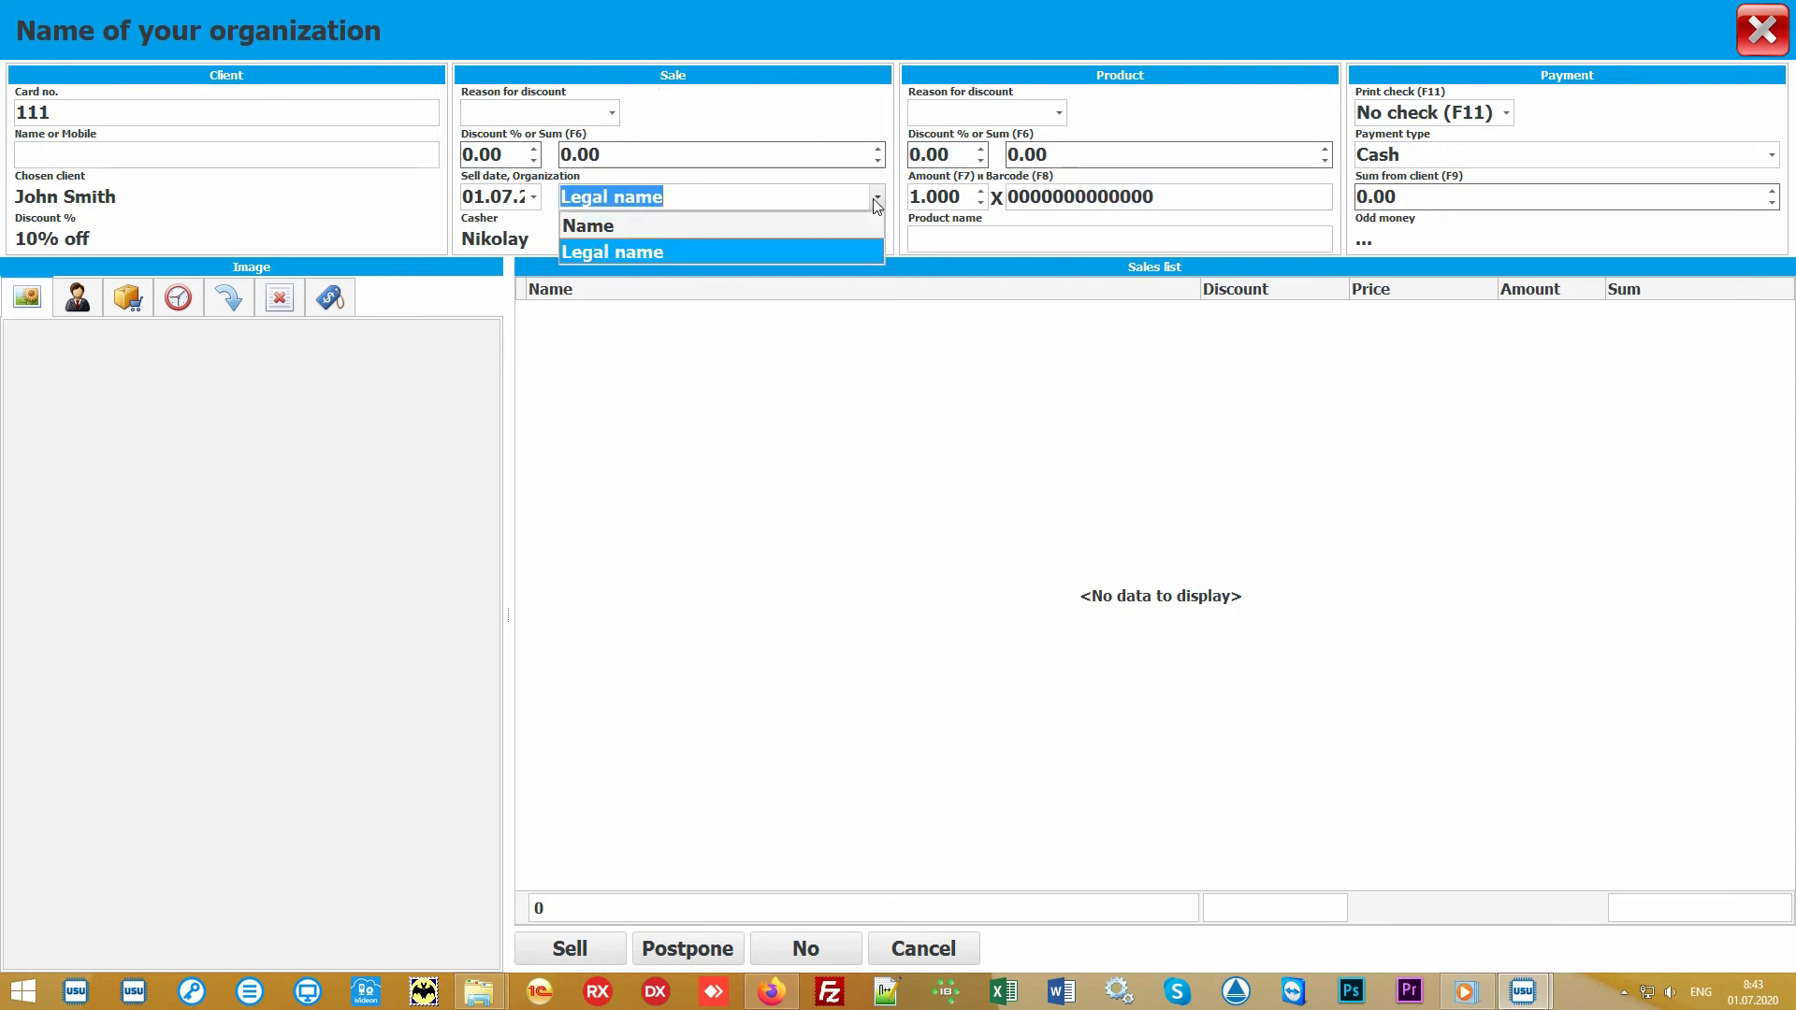
pyautogui.click(875, 199)
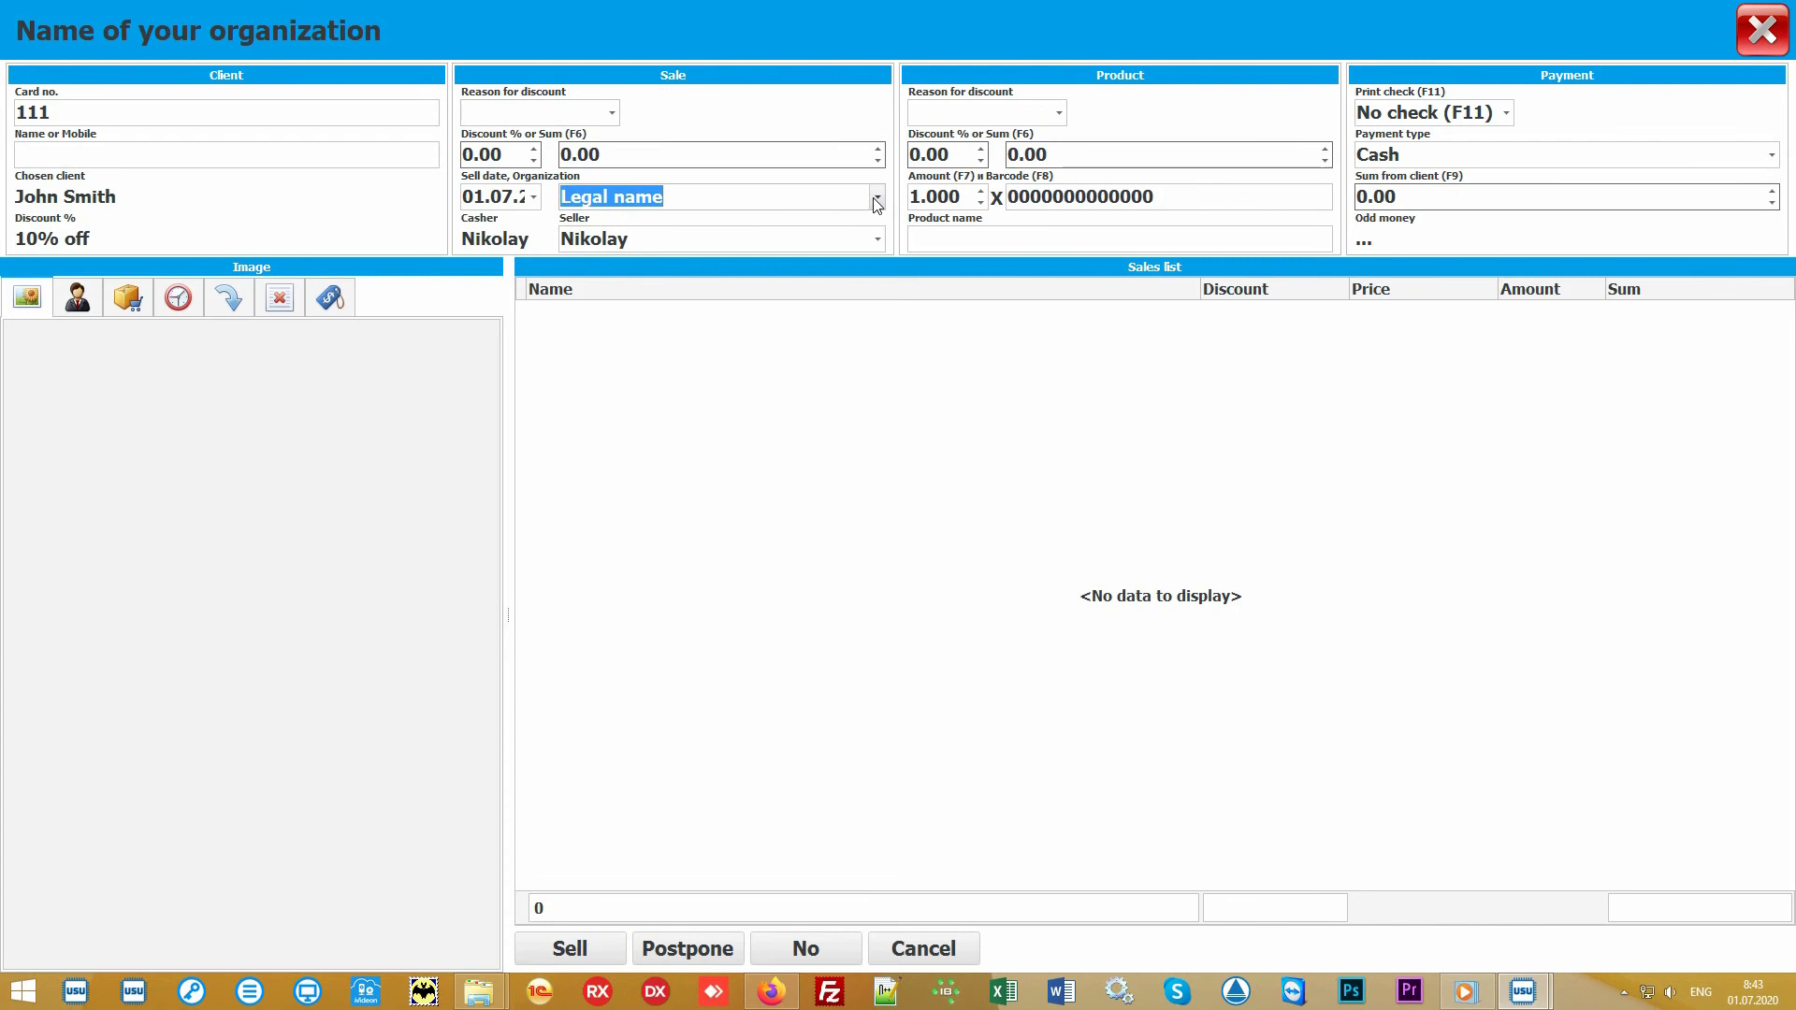
pyautogui.click(877, 239)
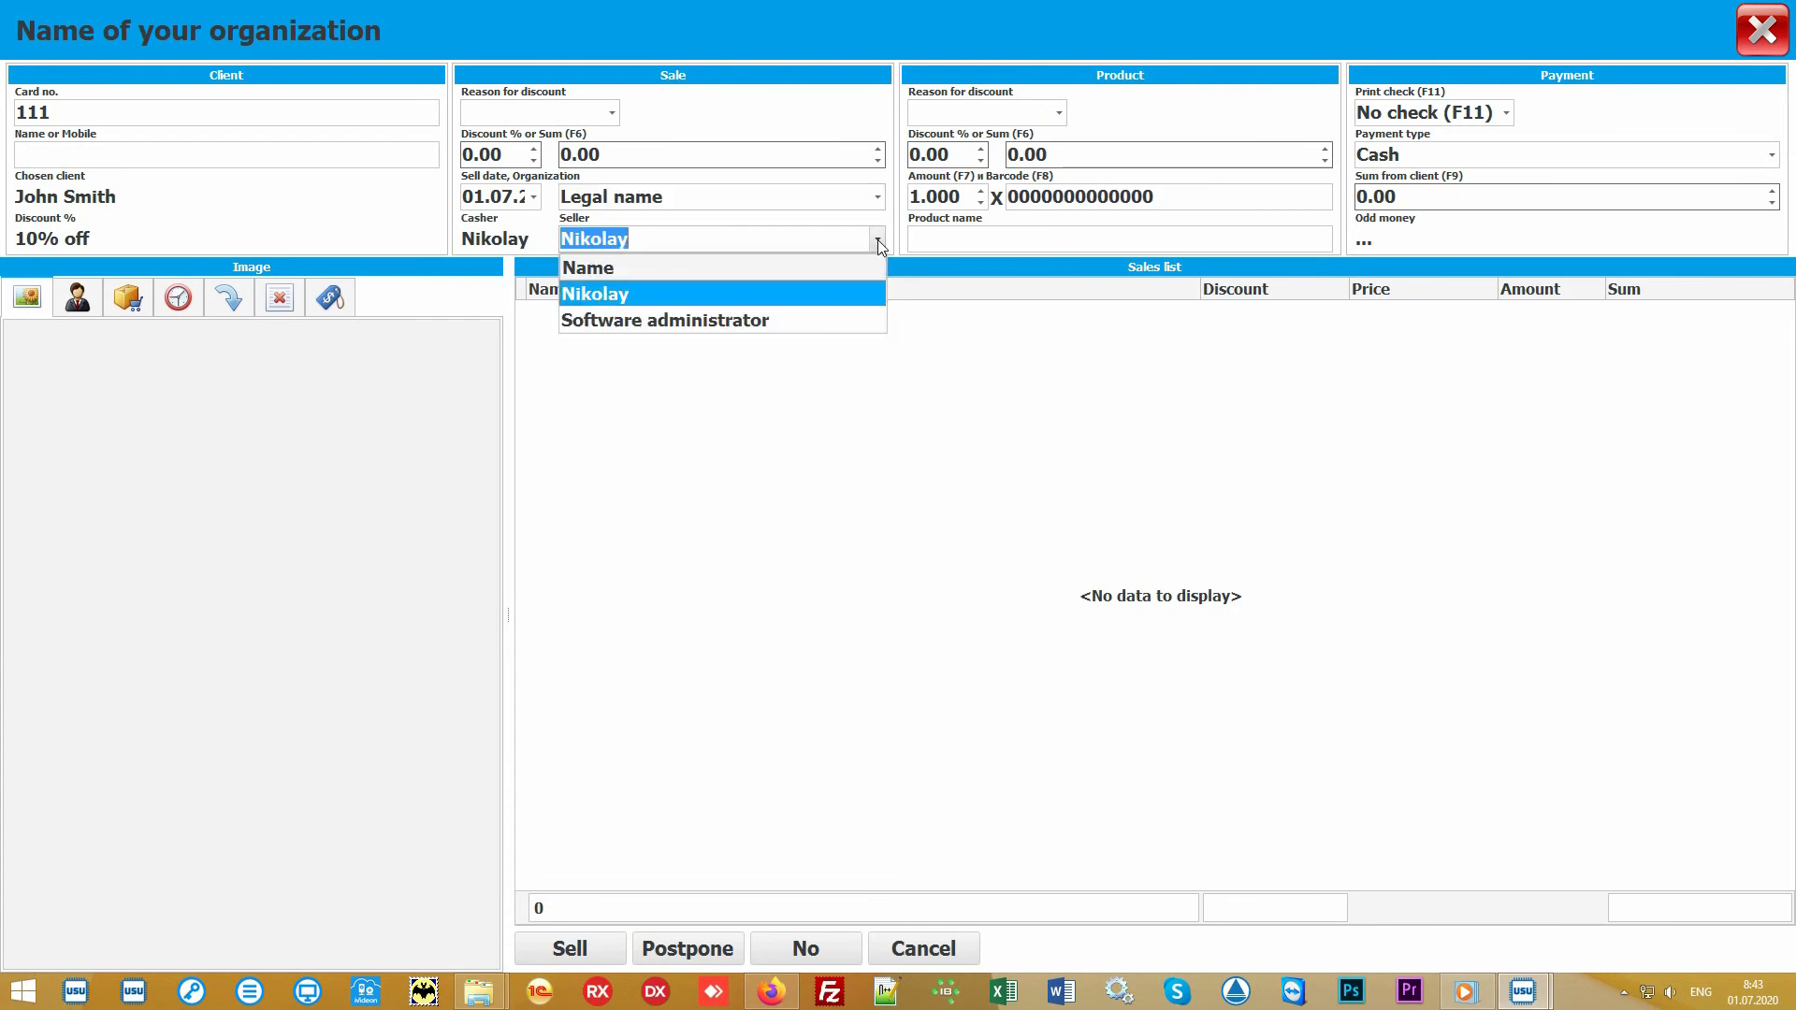
pyautogui.click(829, 292)
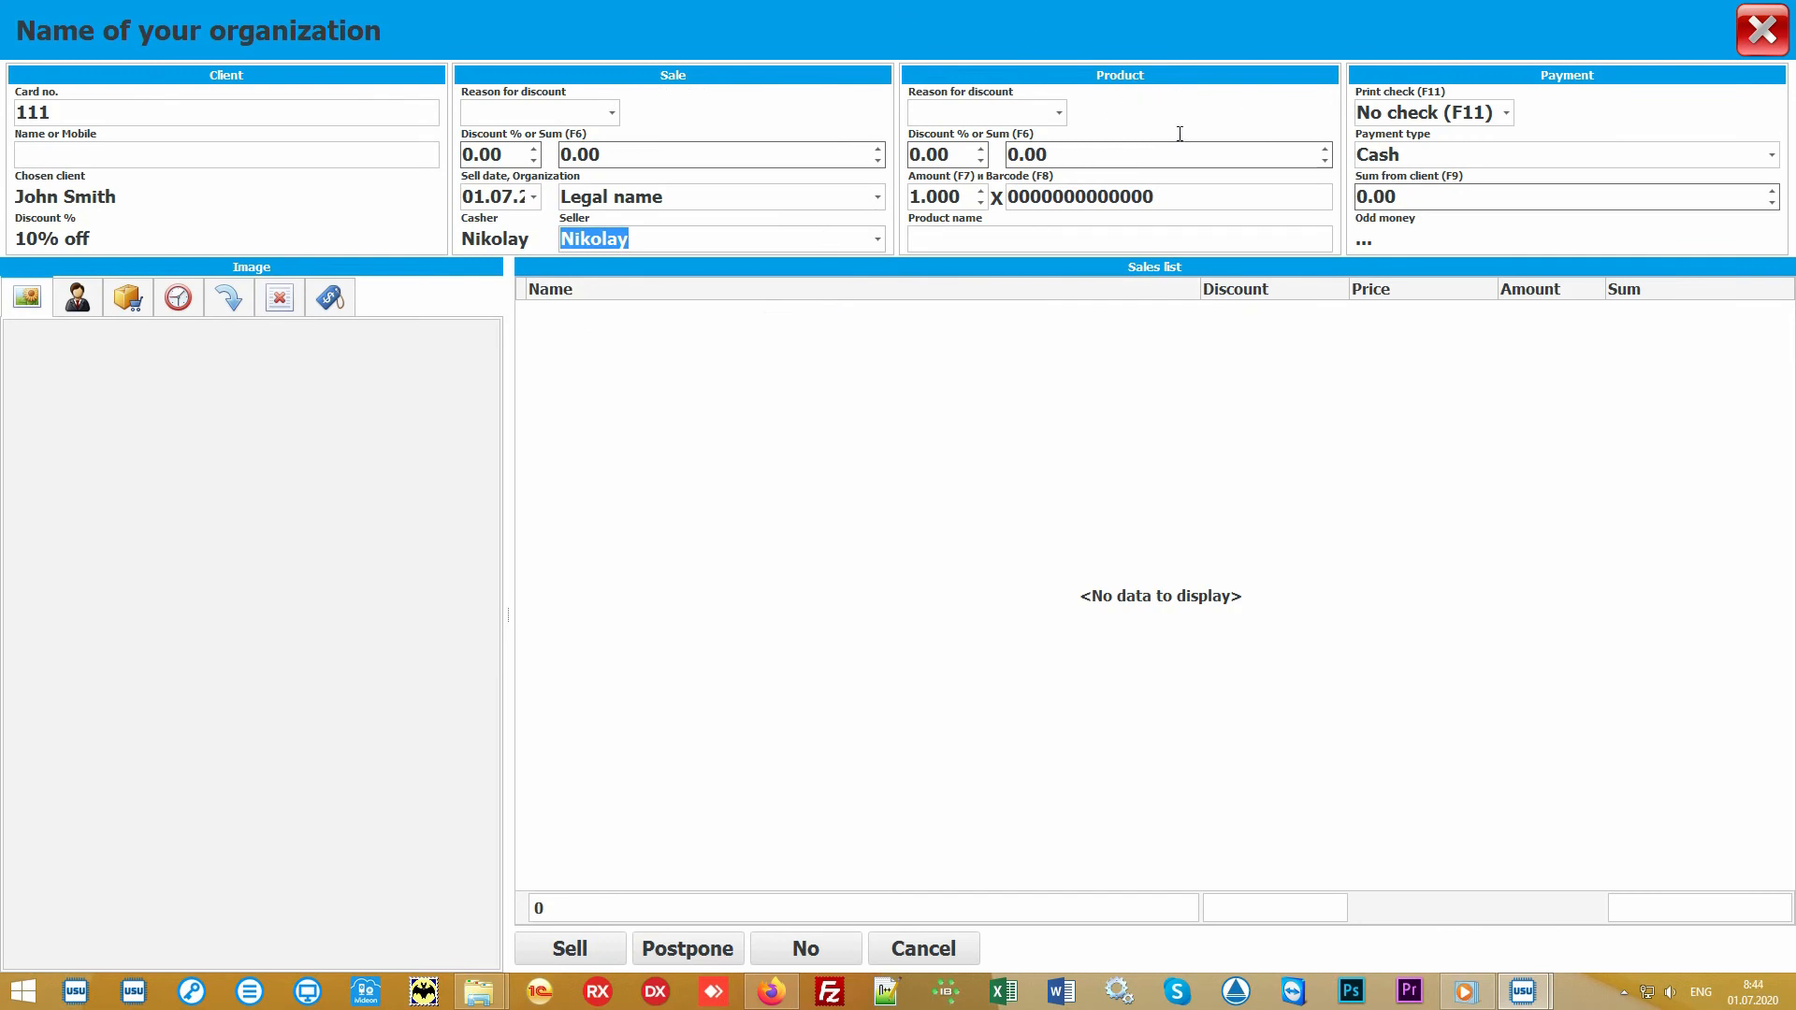
# Step: Add one unit of the product with barcode 10027 to the sales list
pyautogui.click(1205, 194)
pyautogui.write('100')
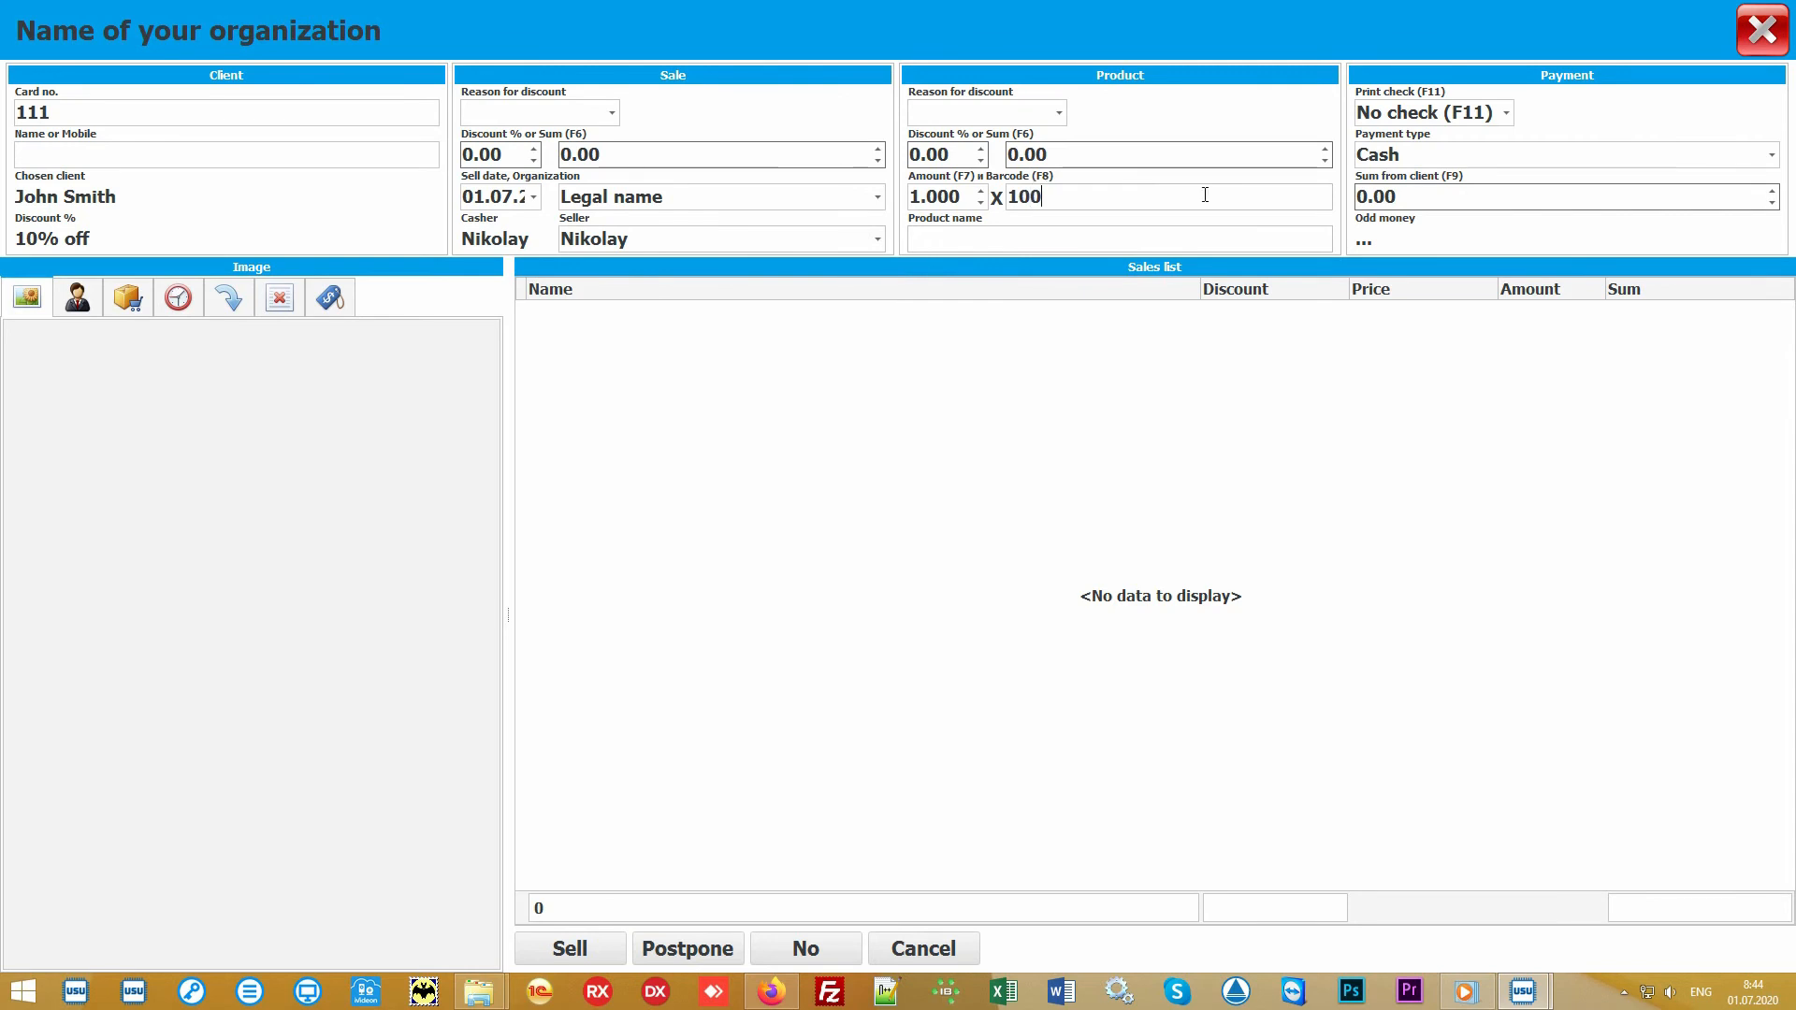
pyautogui.write('27')
pyautogui.press('Return')
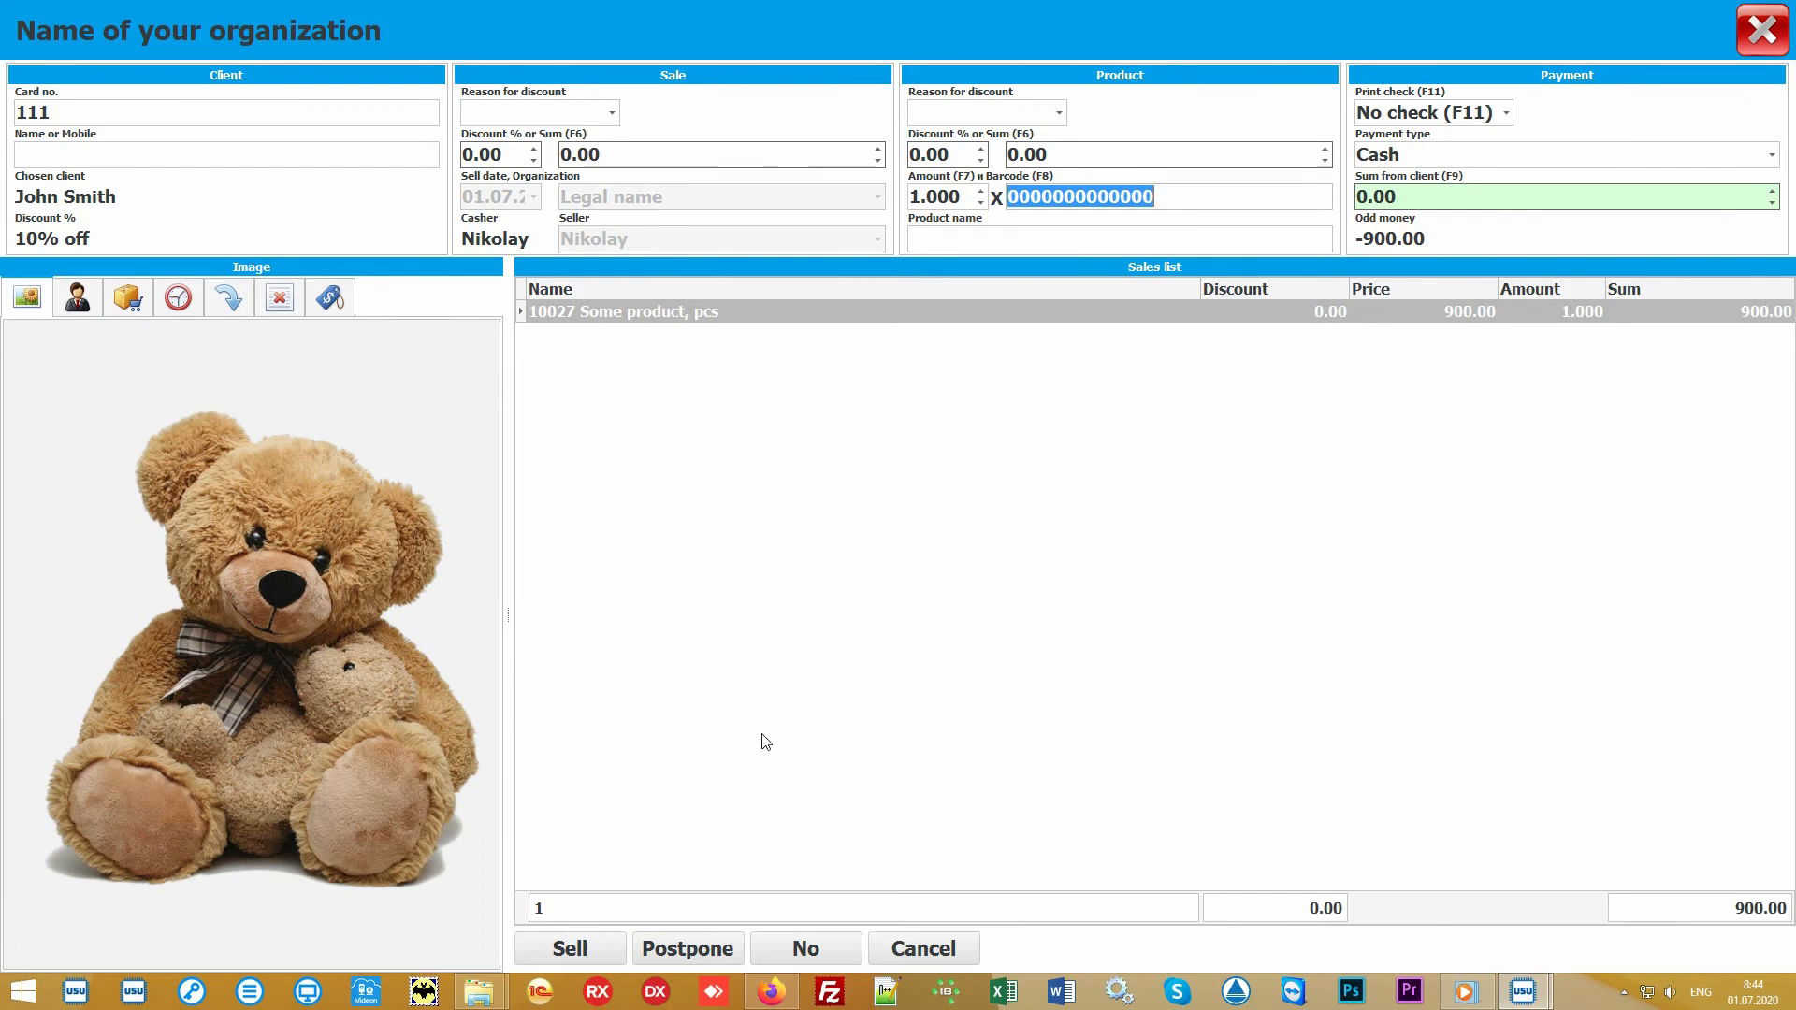
# Step: Show the product selection list for the Main store, grouped by category and subcategory, beside the sale
pyautogui.click(874, 606)
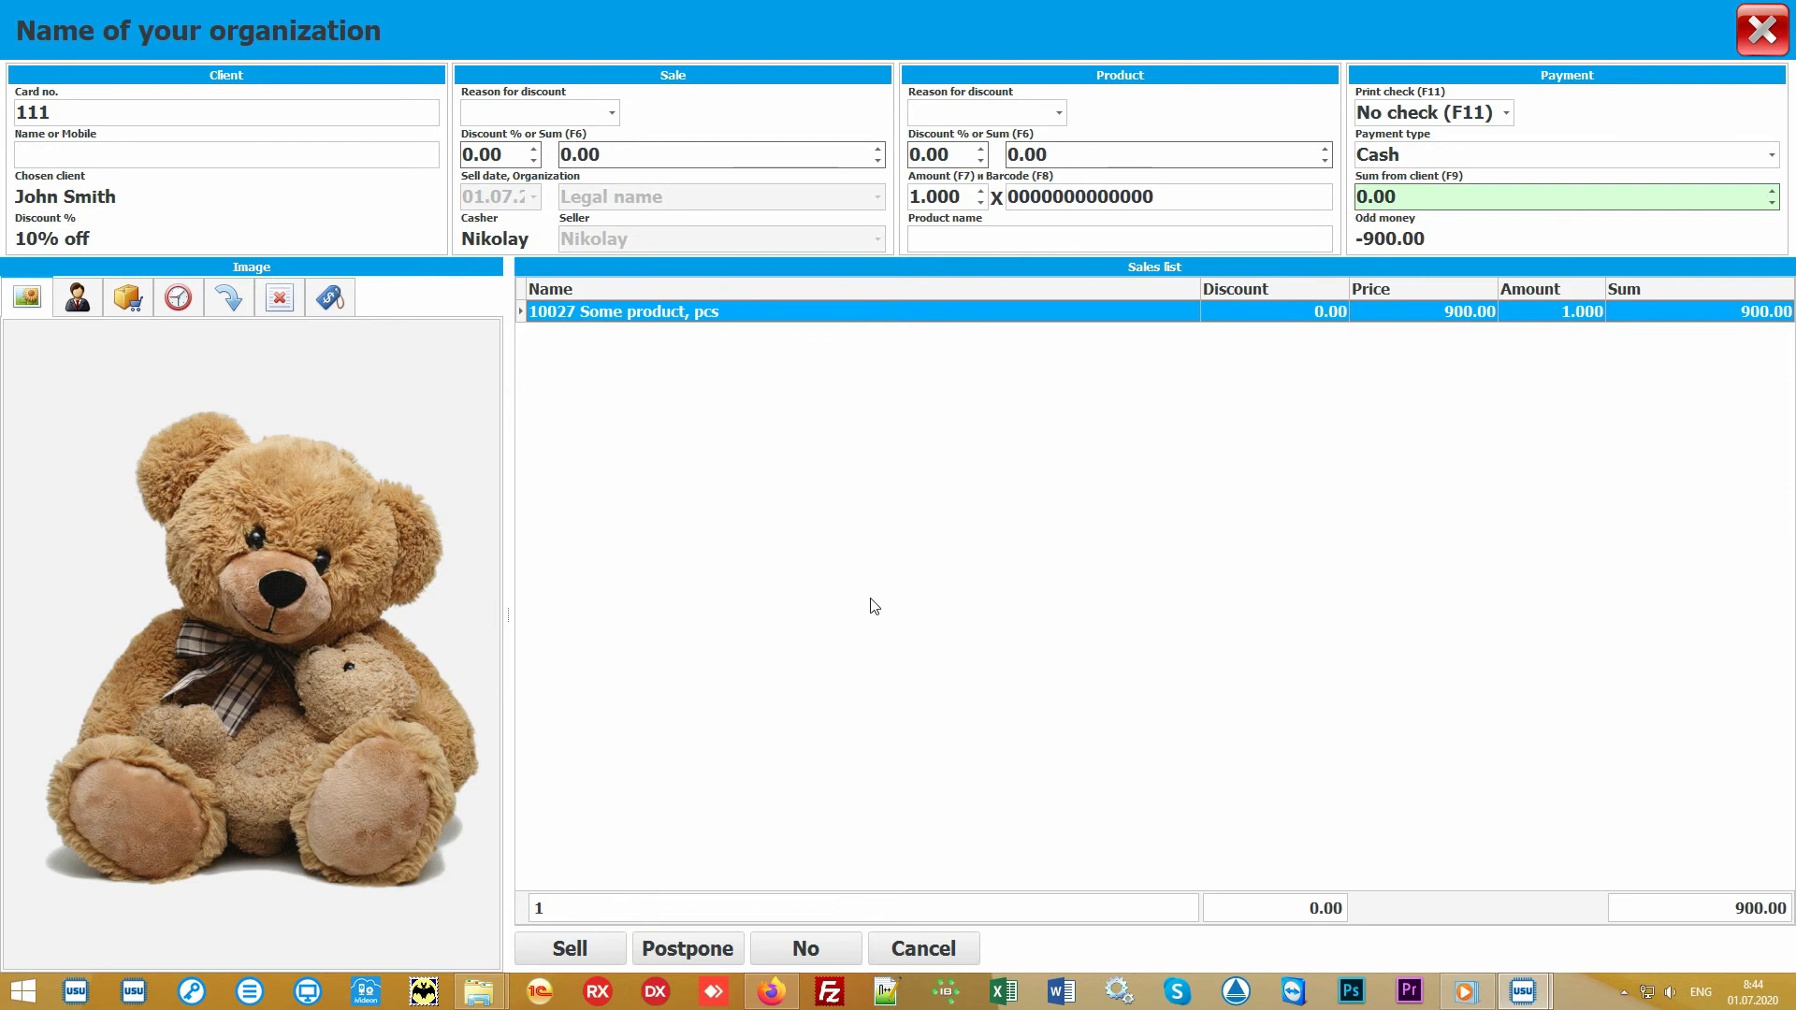
pyautogui.click(997, 235)
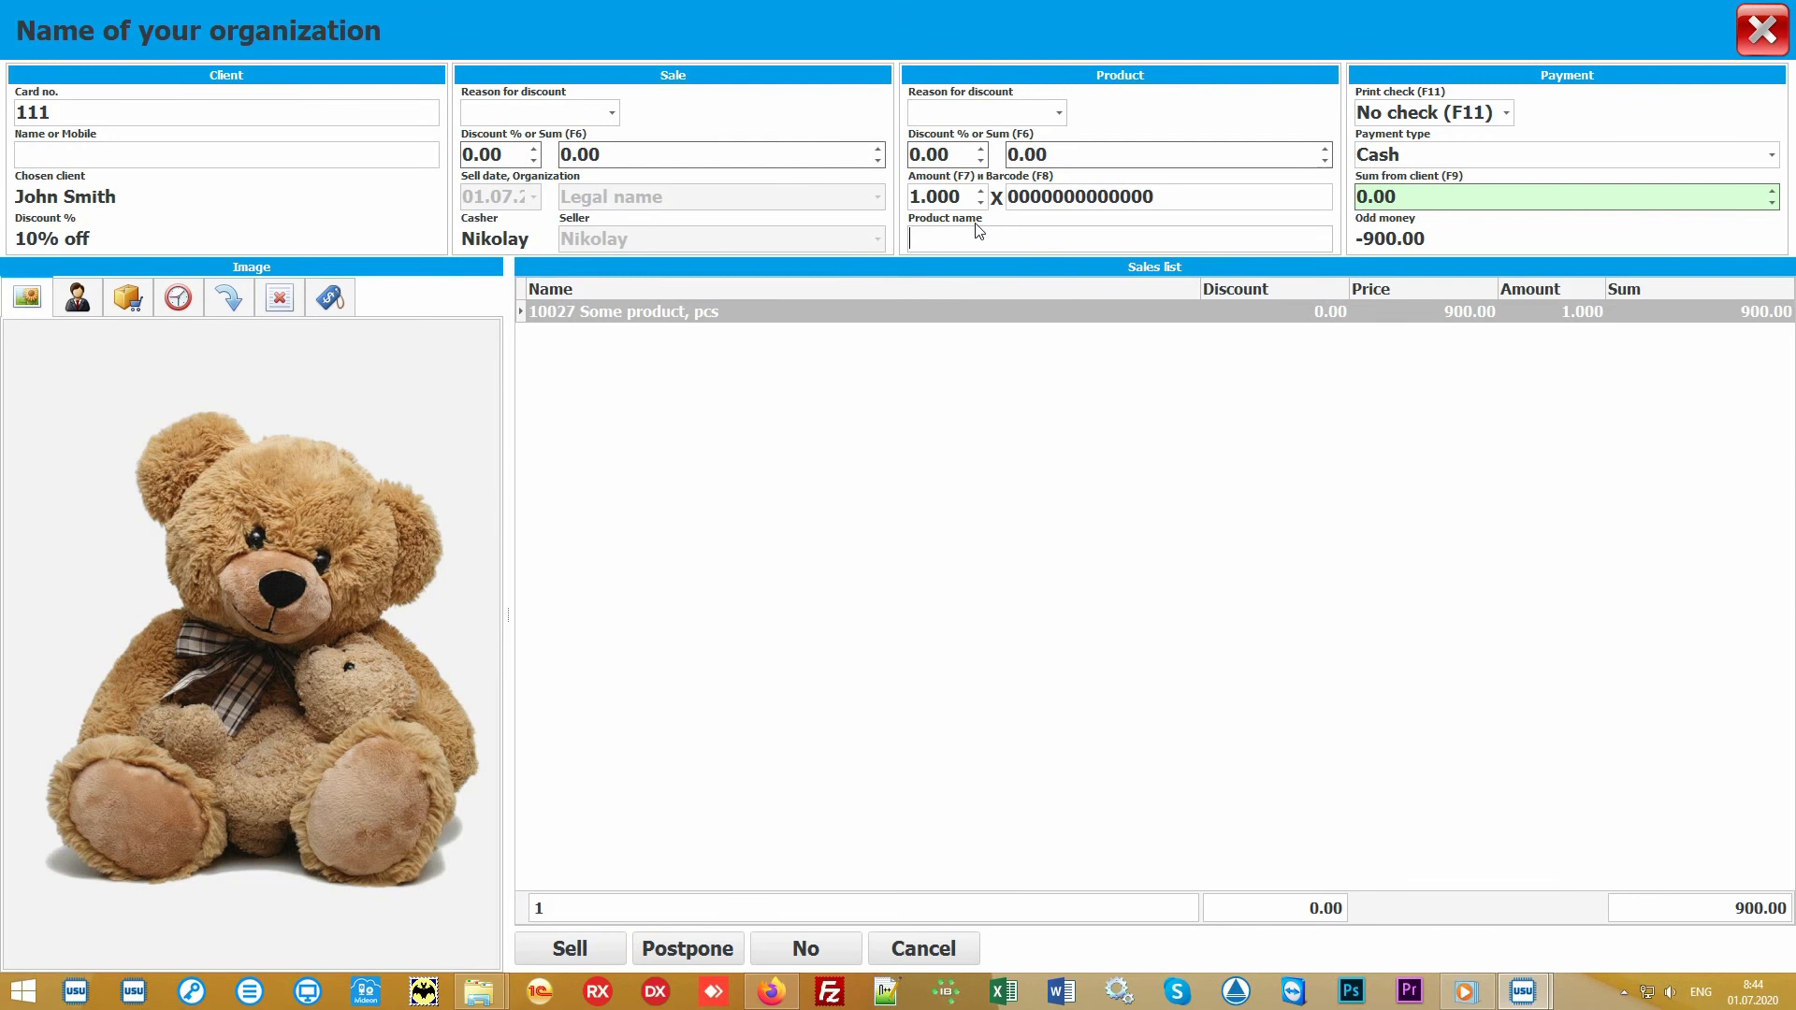
pyautogui.click(129, 299)
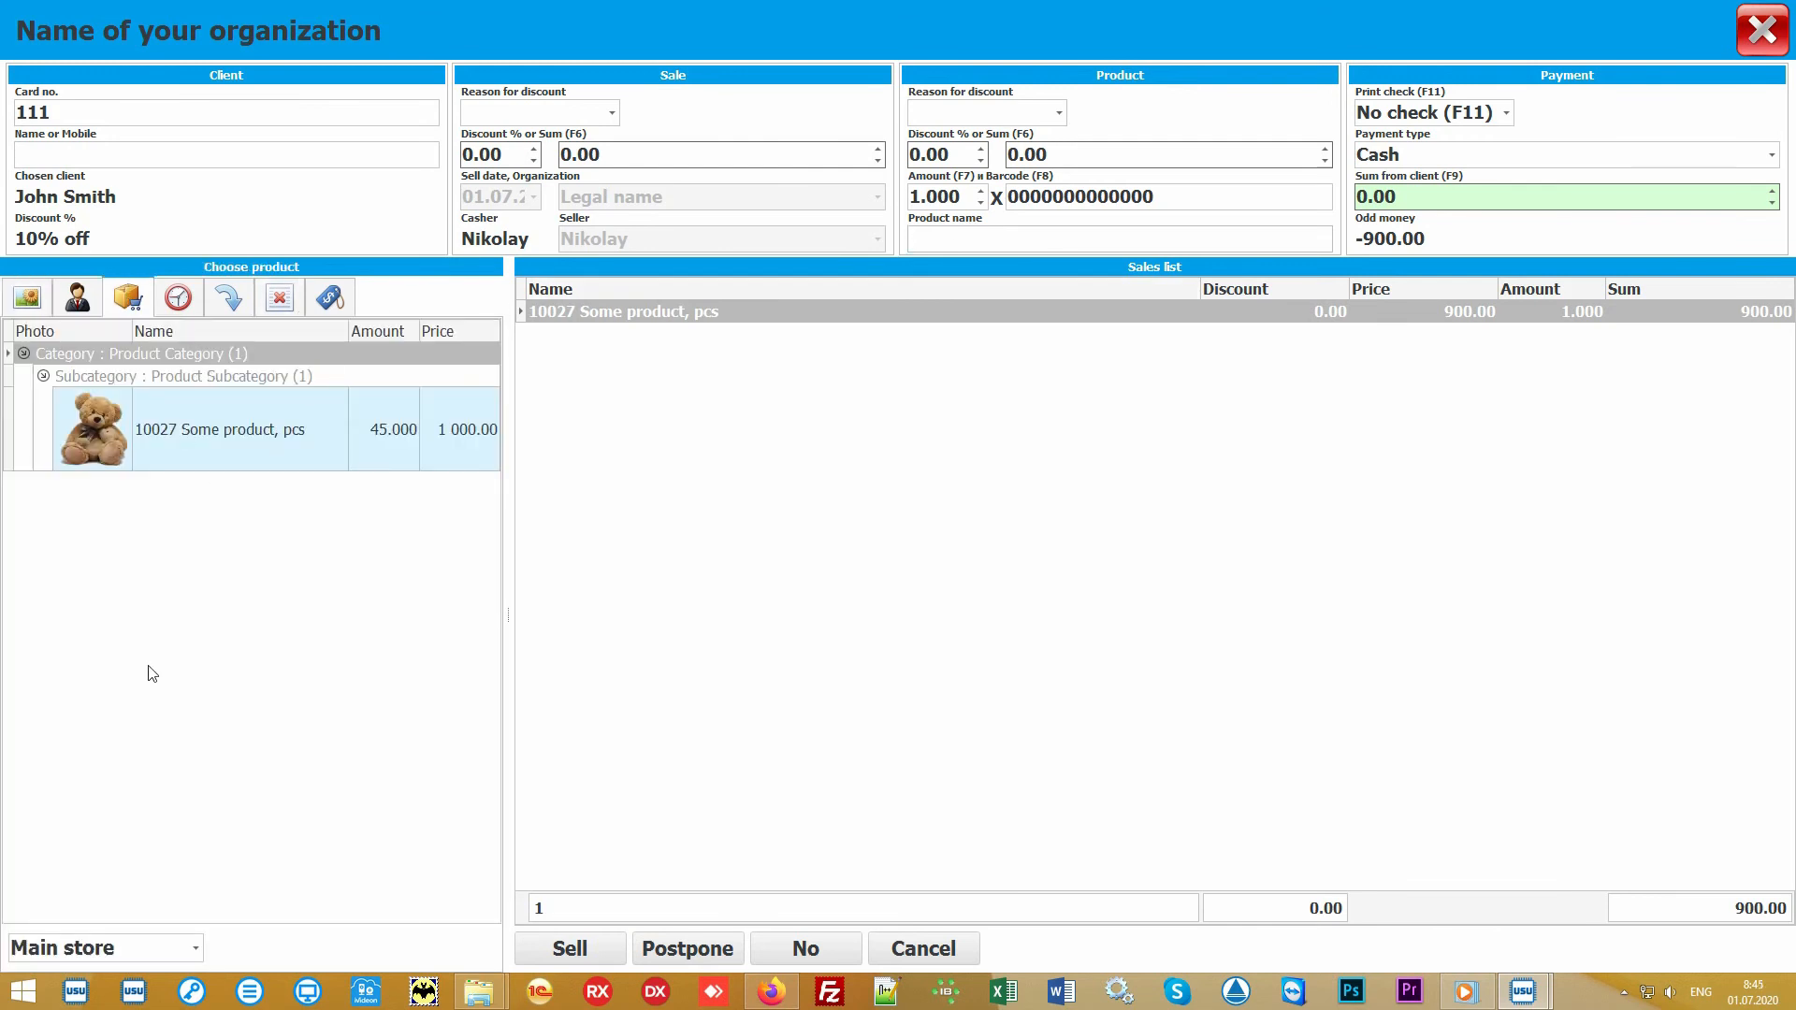
pyautogui.click(287, 610)
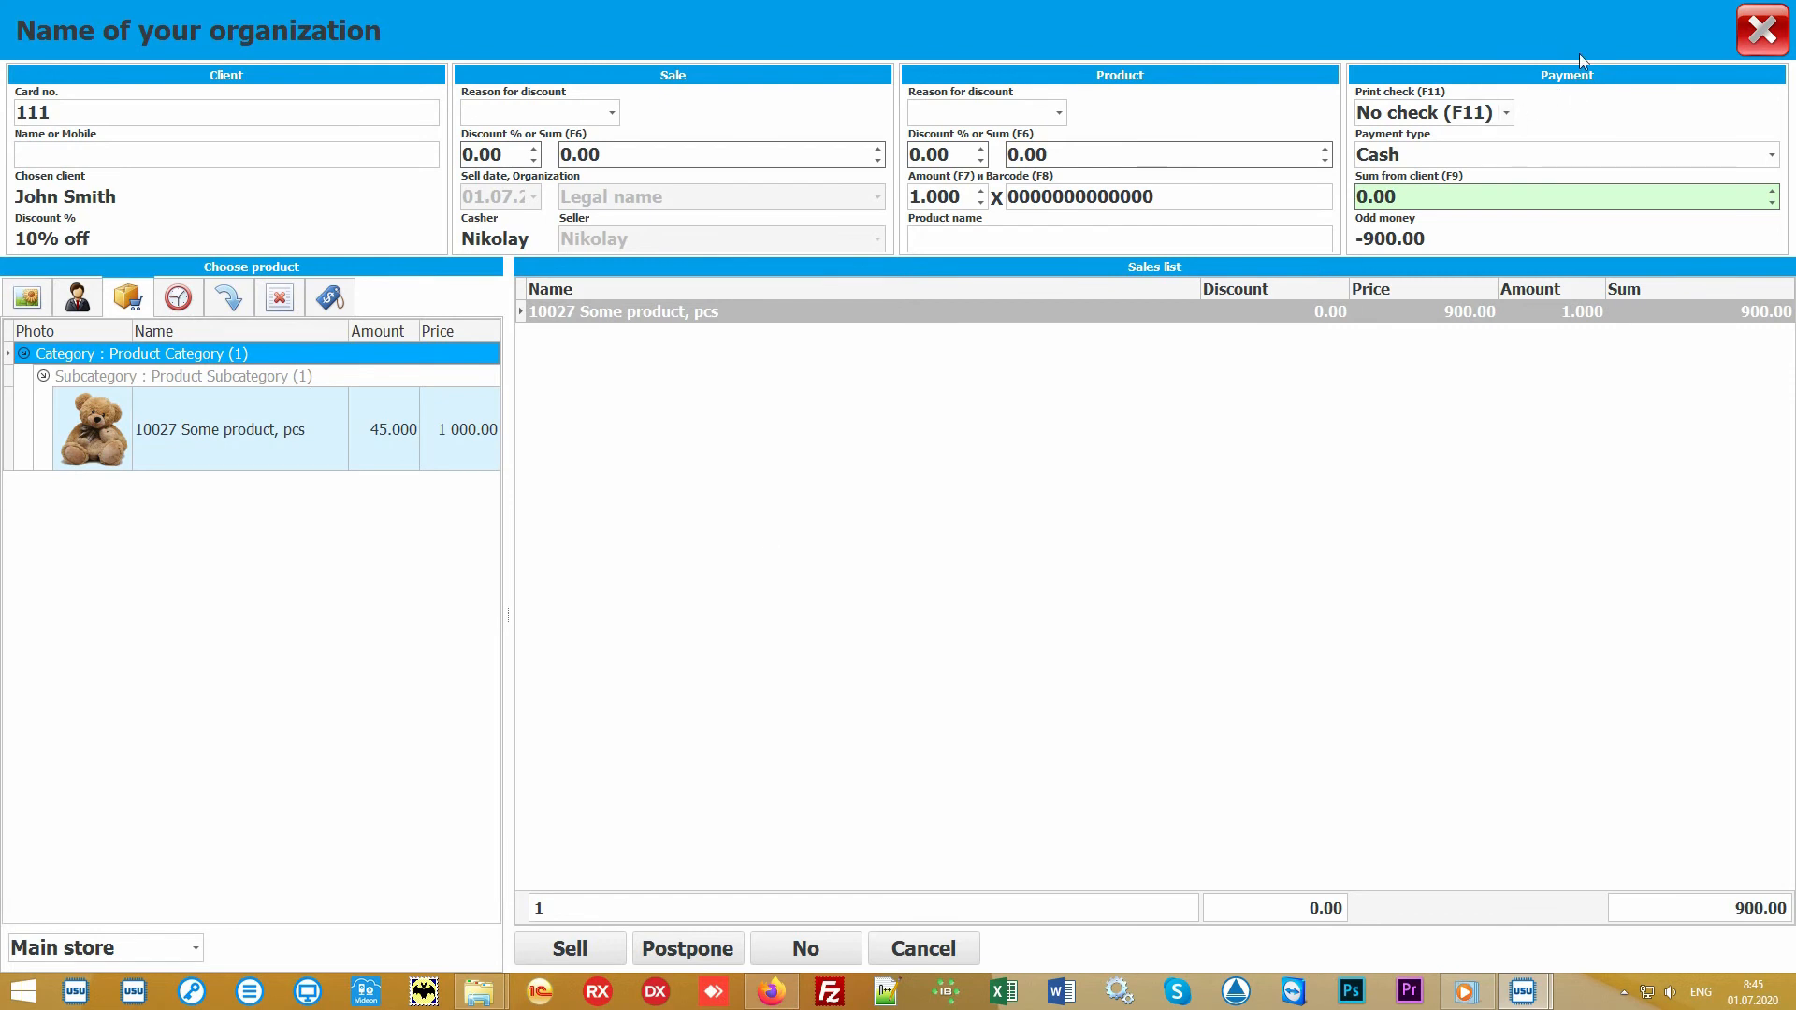
# Step: Set the sum from client to 1000 and review the payment type and check printing options, keeping Cash and No check
pyautogui.click(1474, 198)
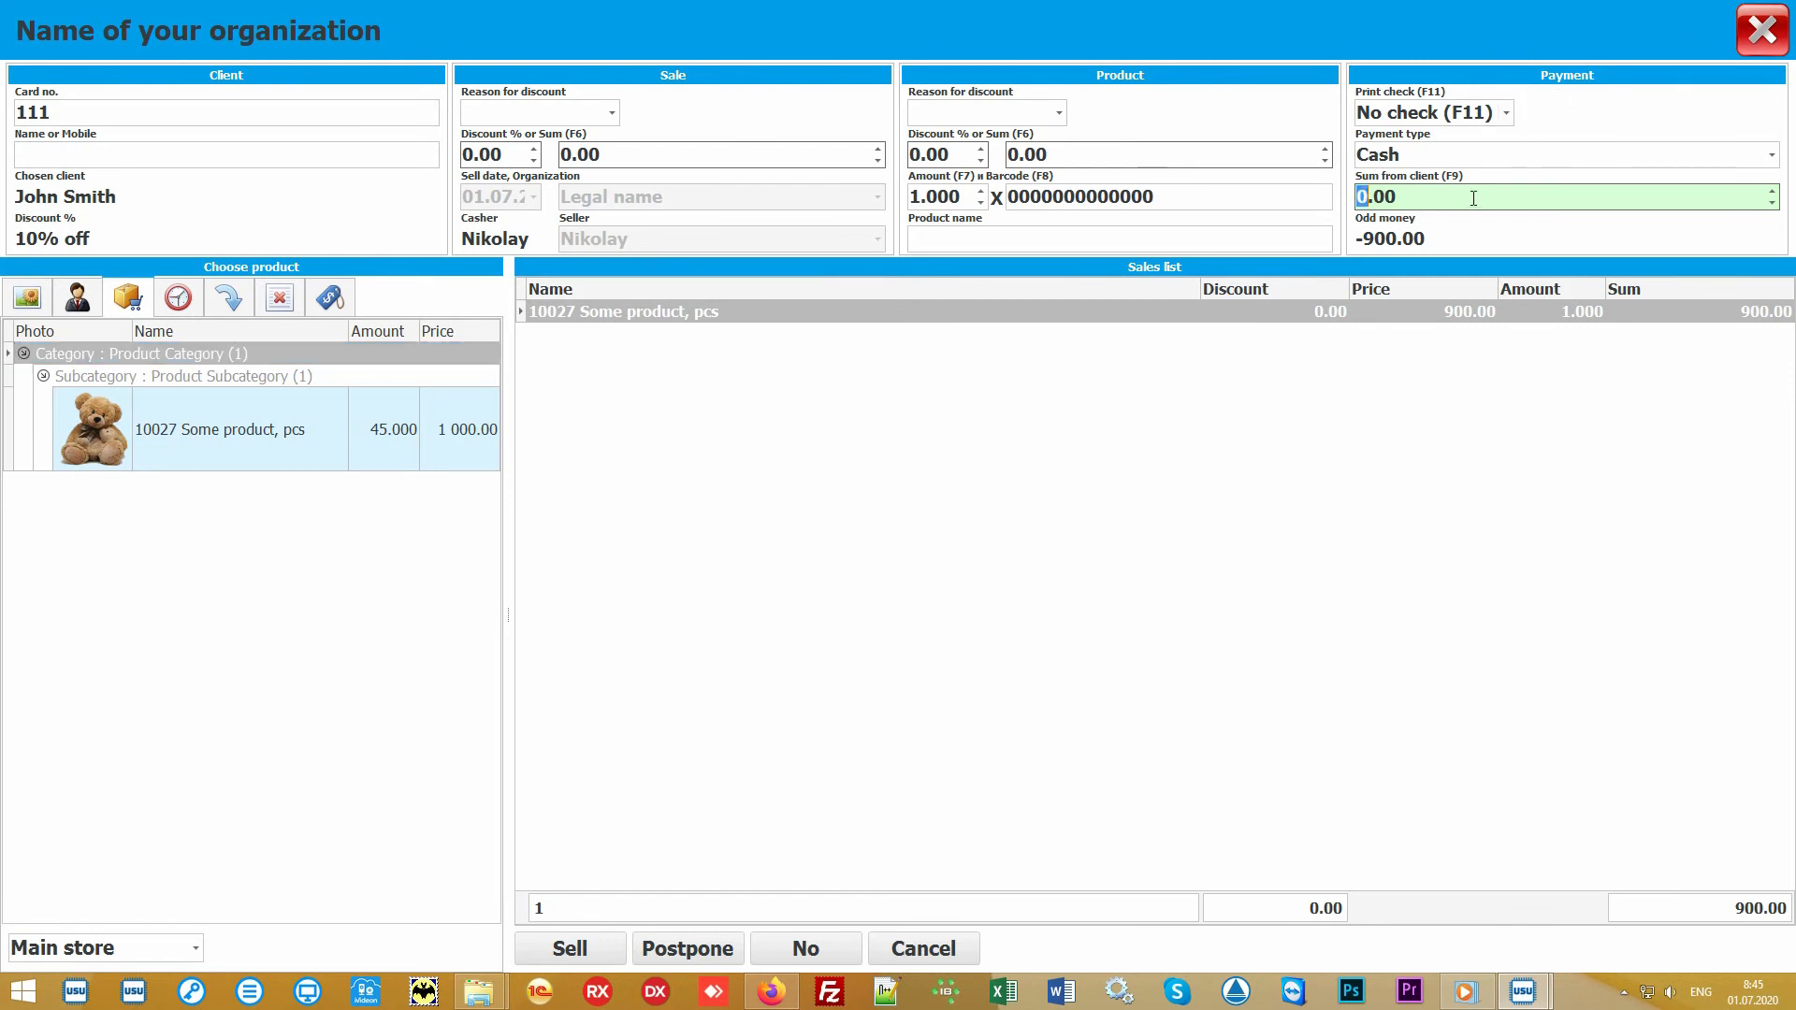
pyautogui.write('1000')
pyautogui.click(1778, 164)
pyautogui.click(1778, 164)
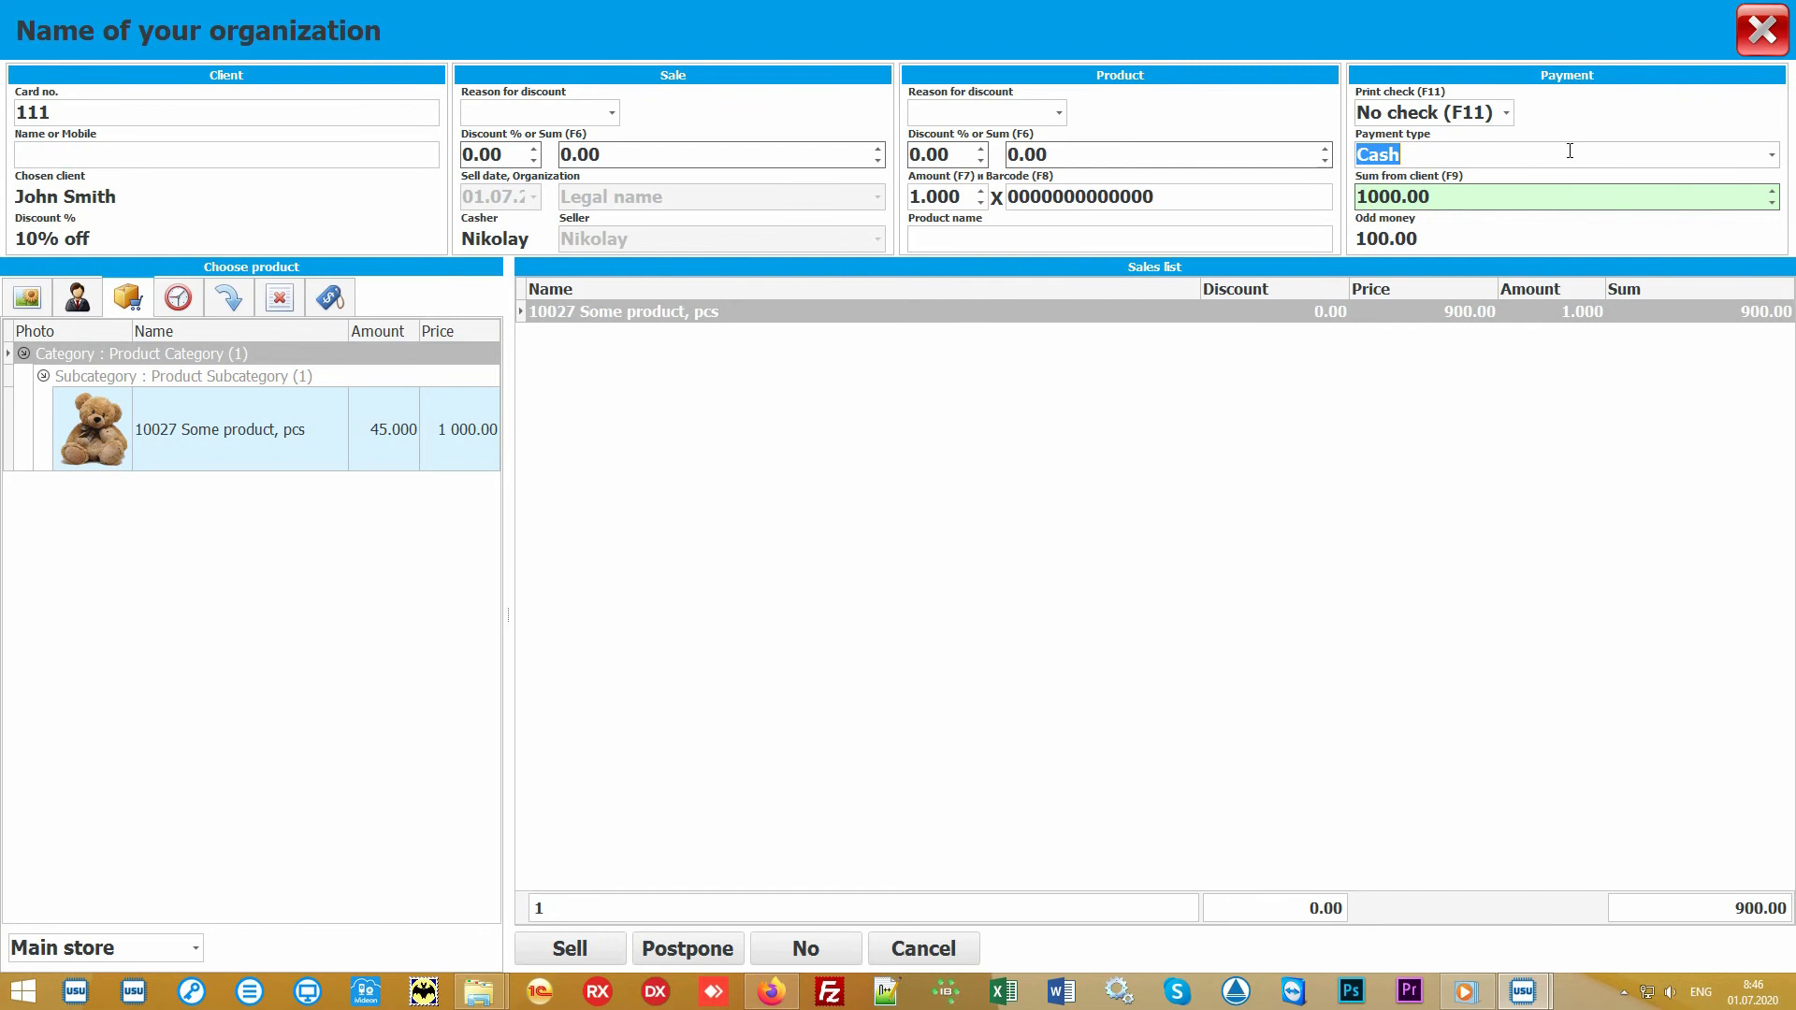
pyautogui.click(1509, 114)
pyautogui.click(1508, 115)
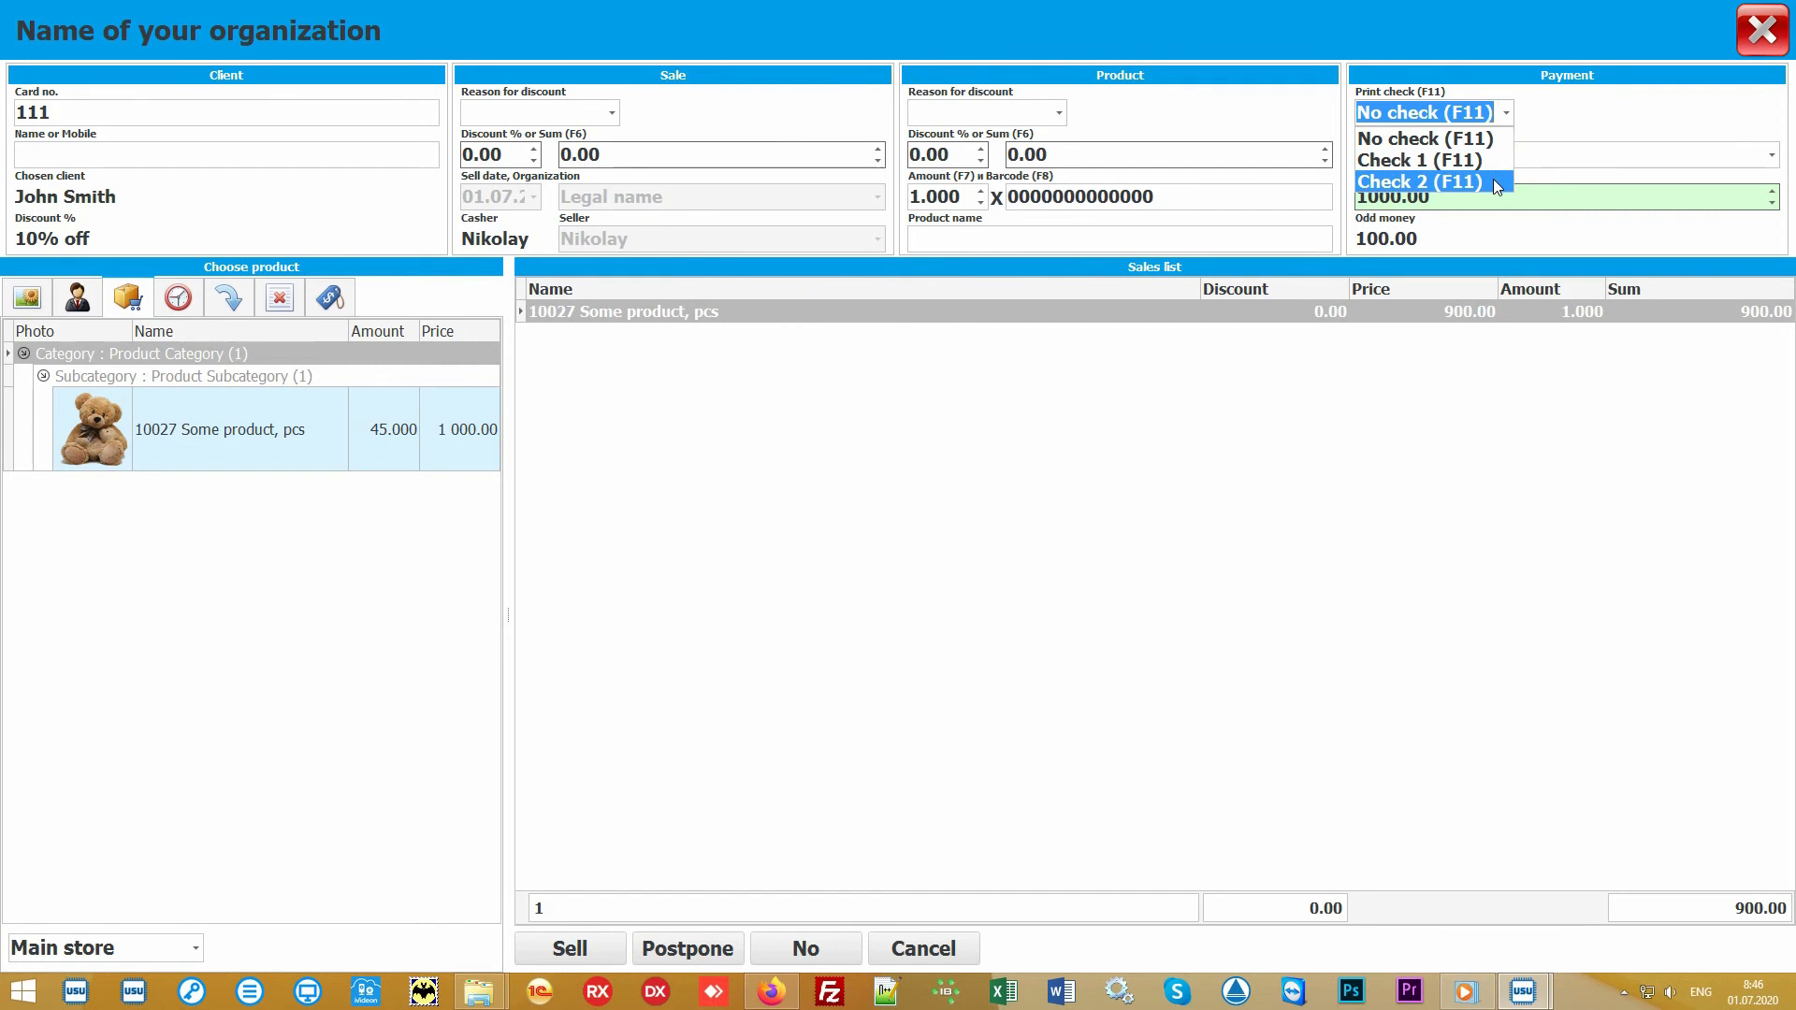
pyautogui.click(1514, 117)
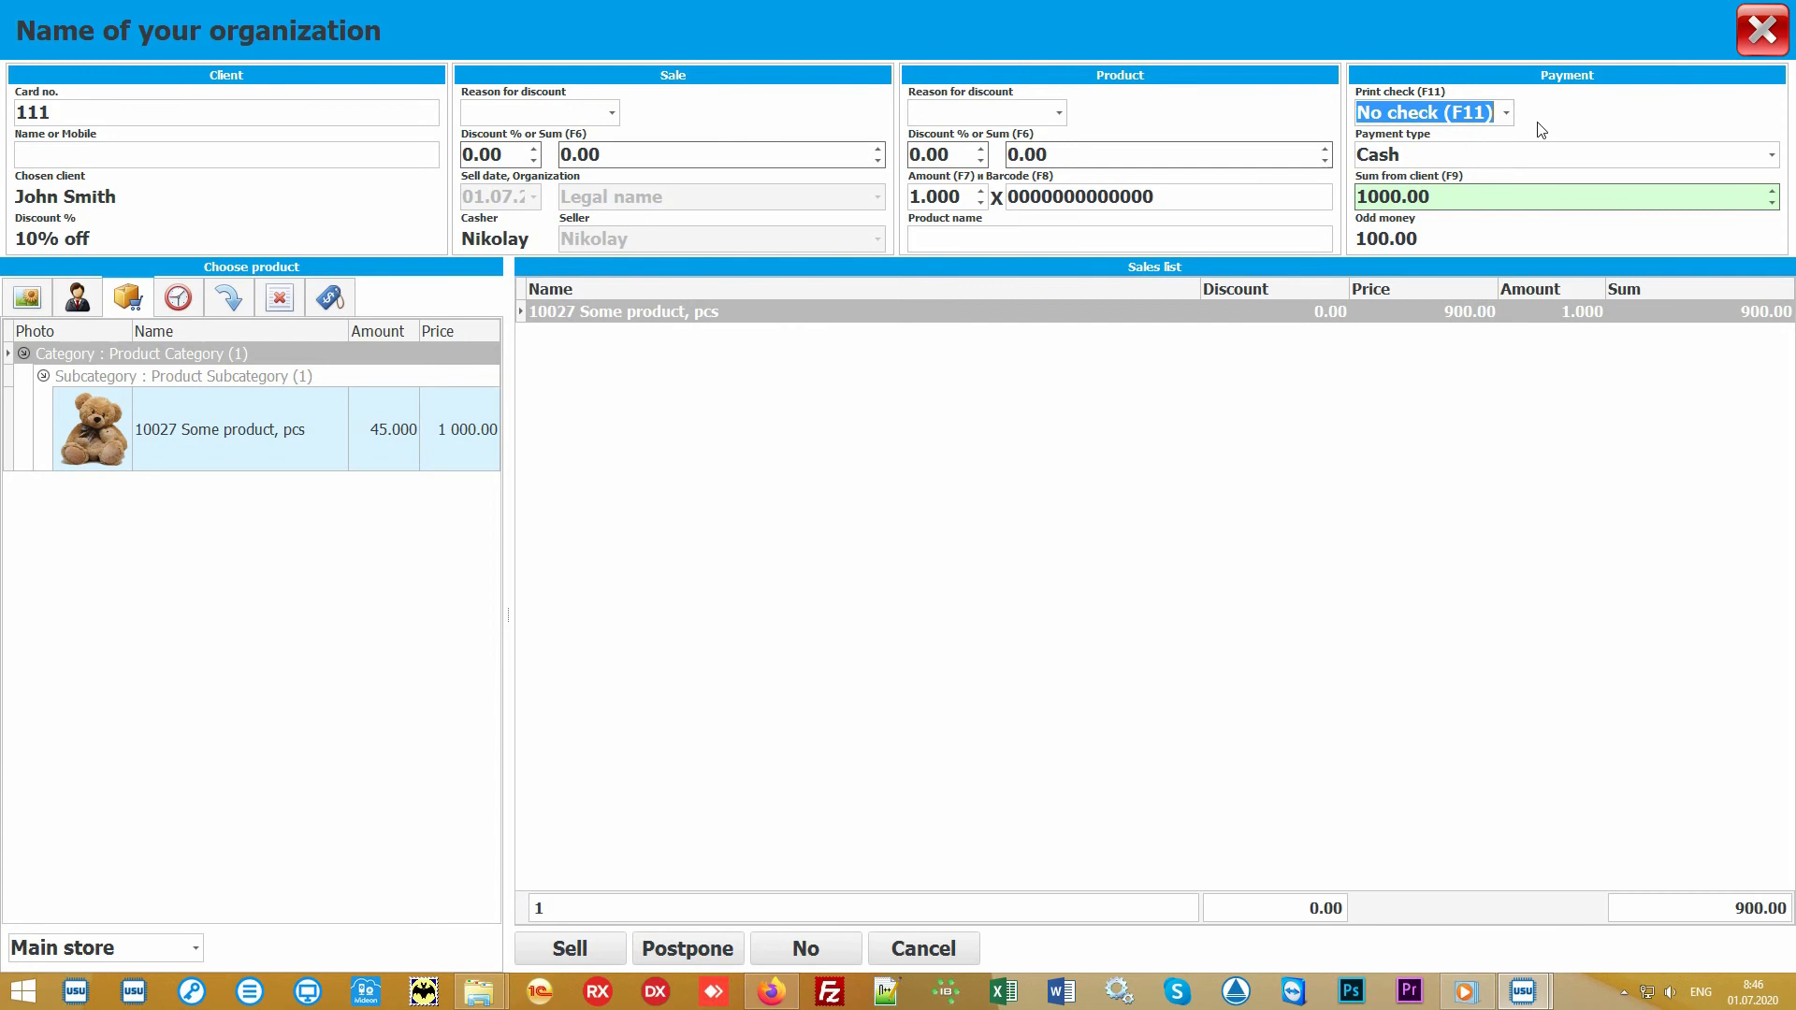
pyautogui.click(900, 539)
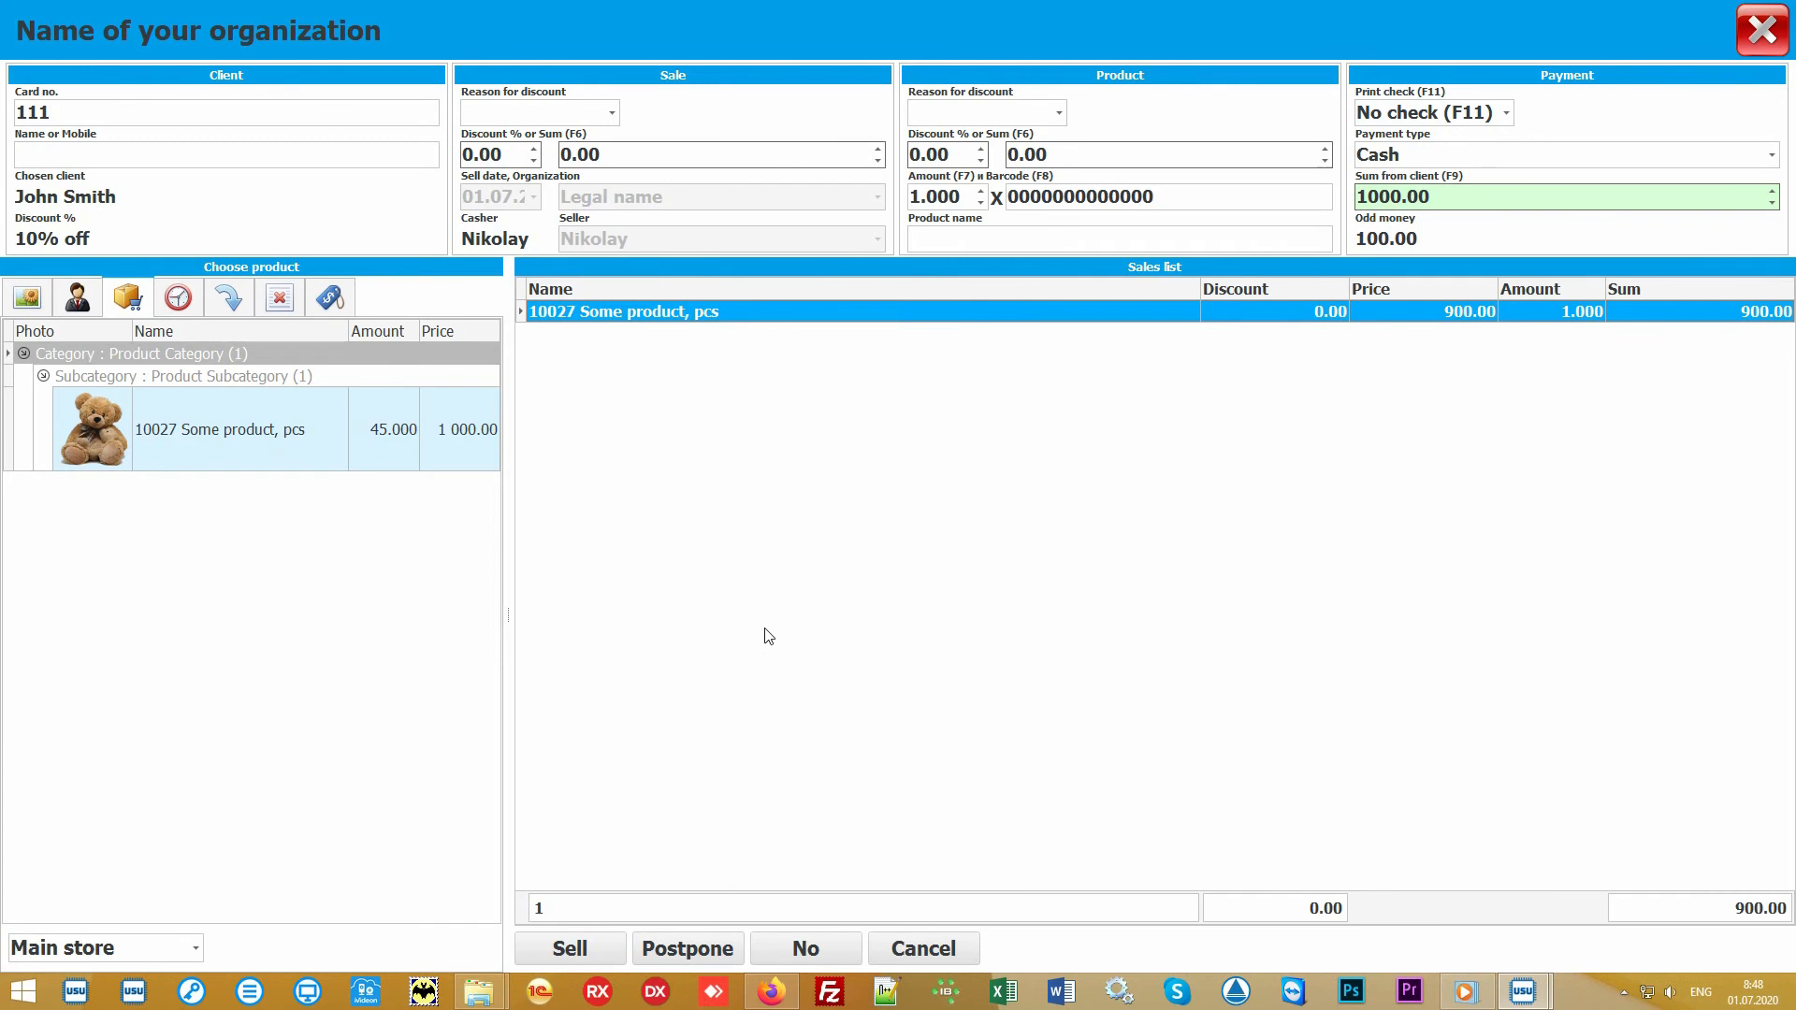
# Step: Complete the sale, close the cashier window, and select the new sale in the sales table
pyautogui.click(577, 950)
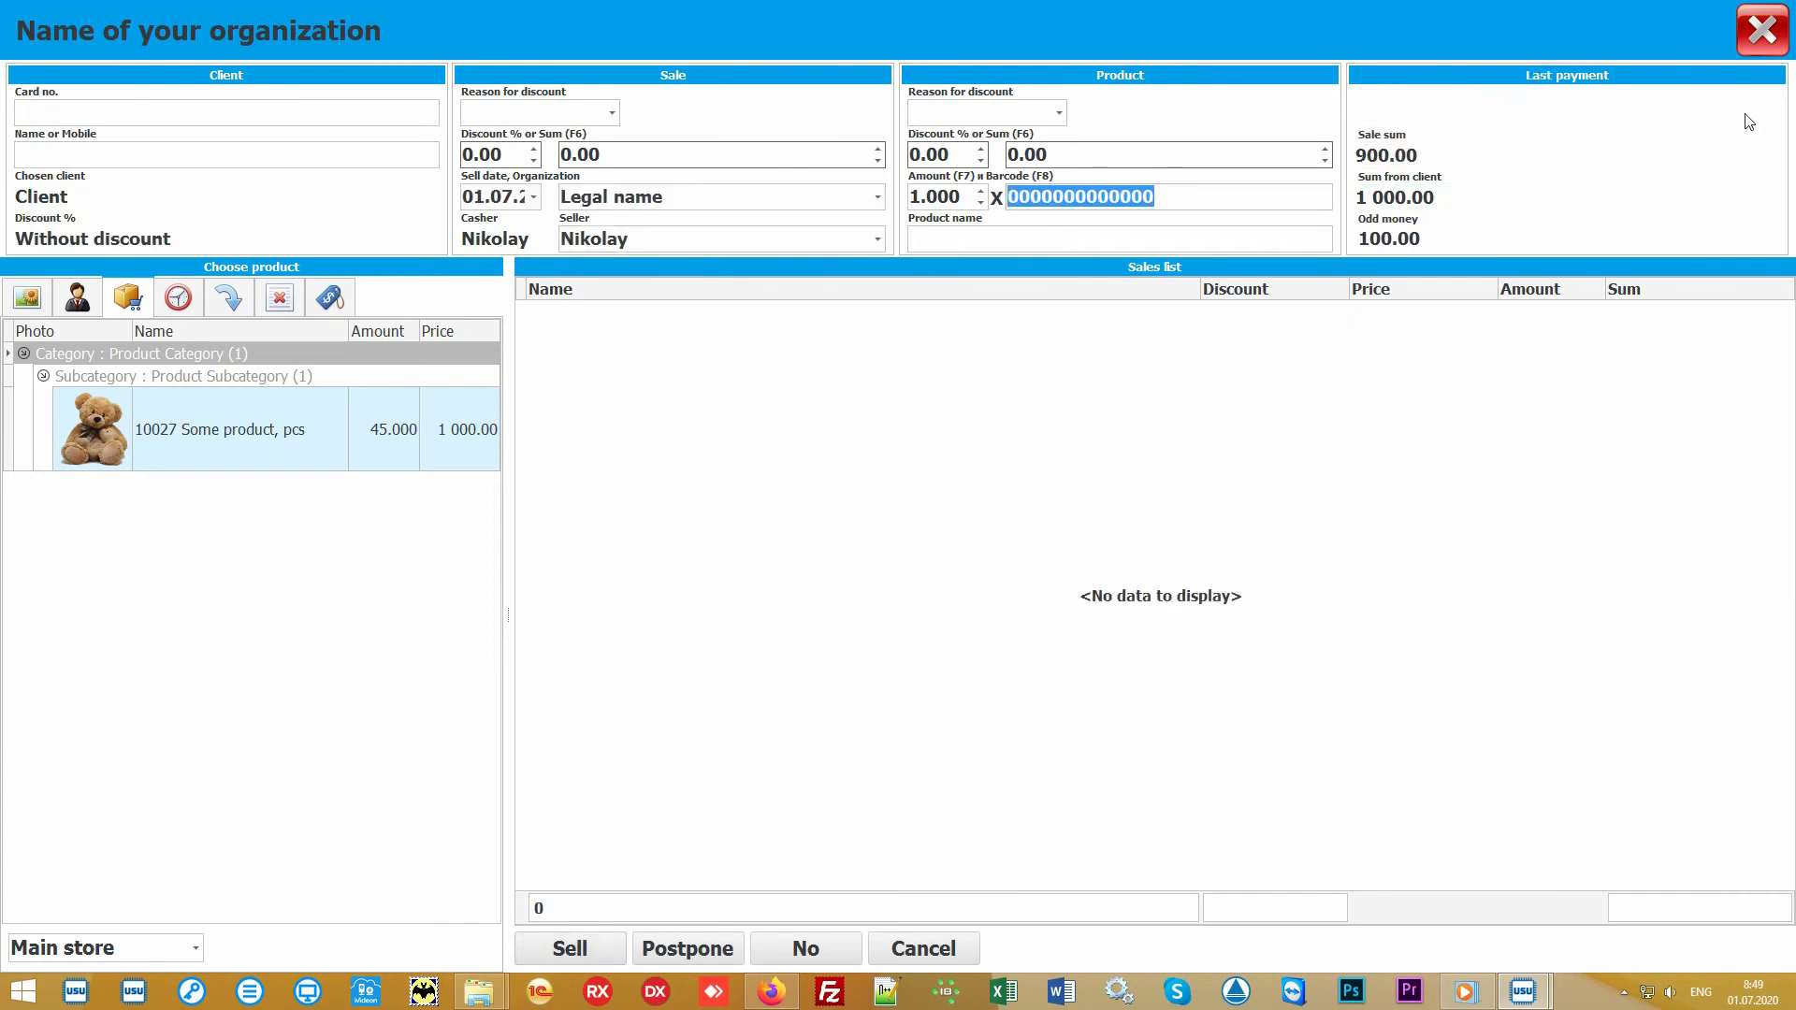
pyautogui.click(1763, 33)
pyautogui.click(653, 183)
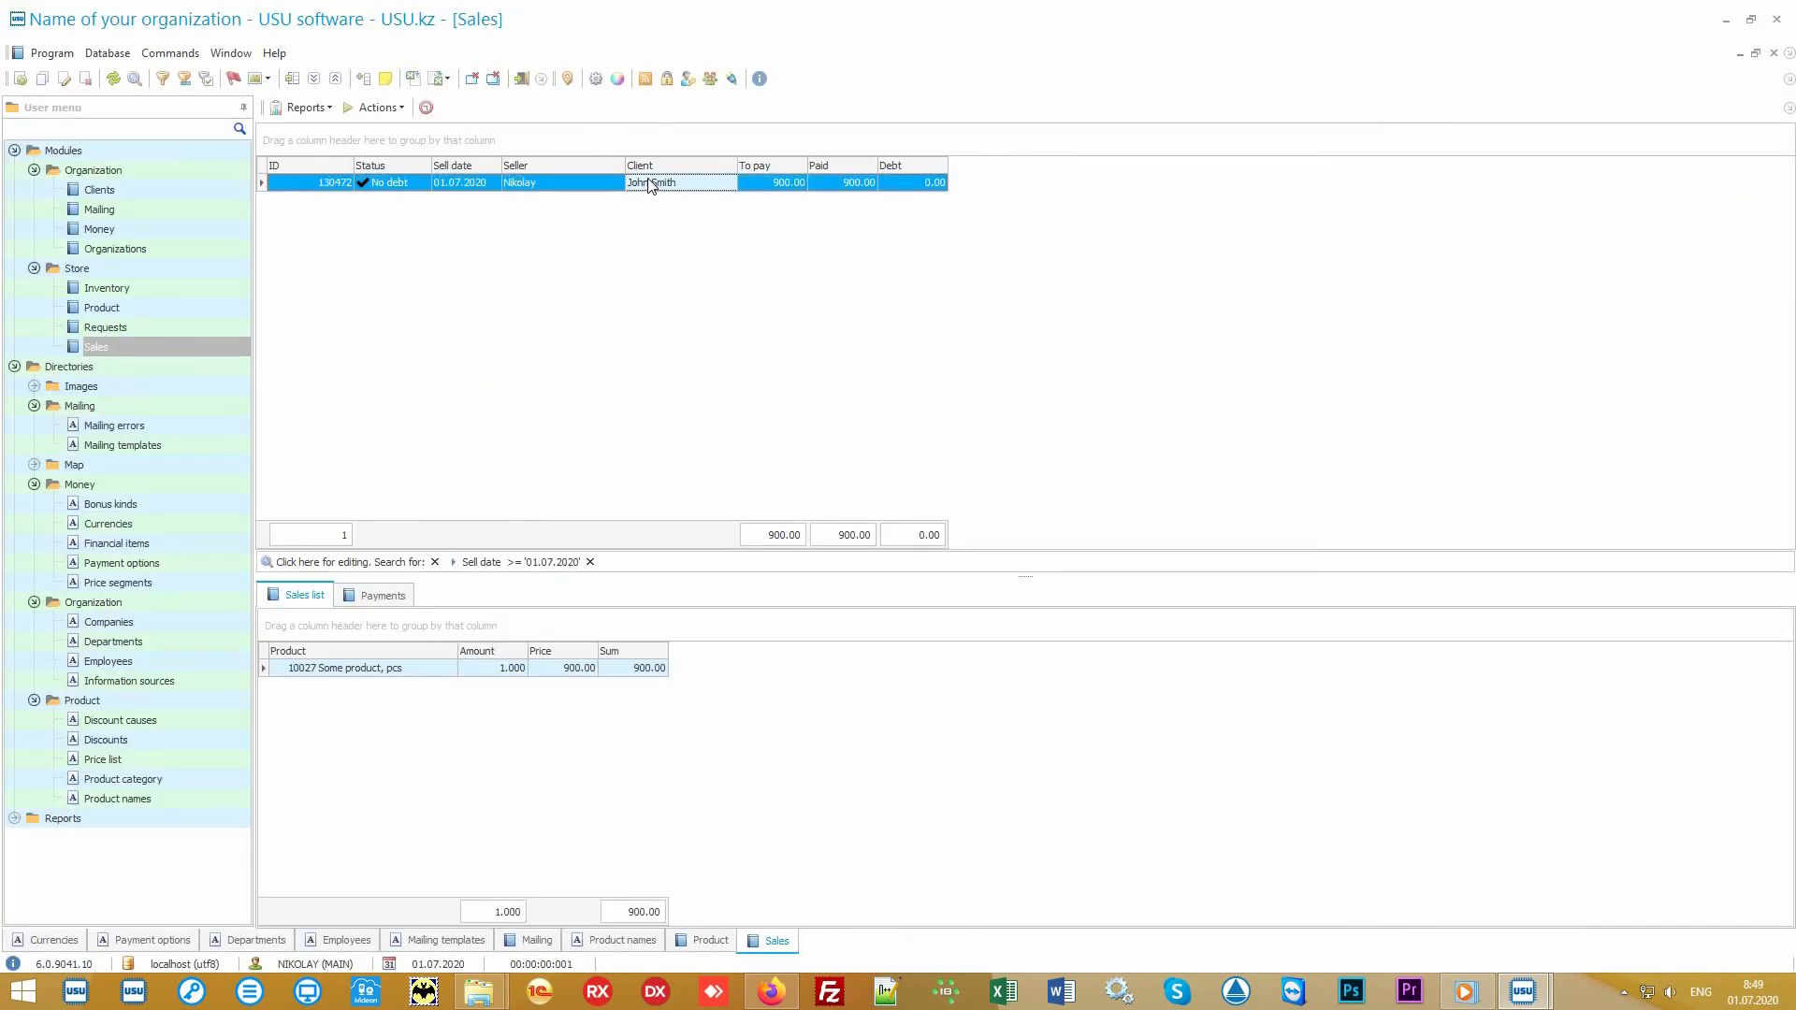
# Step: Generate the Check report for the selected sale, view the receipt, and close it
pyautogui.click(308, 109)
pyautogui.click(342, 127)
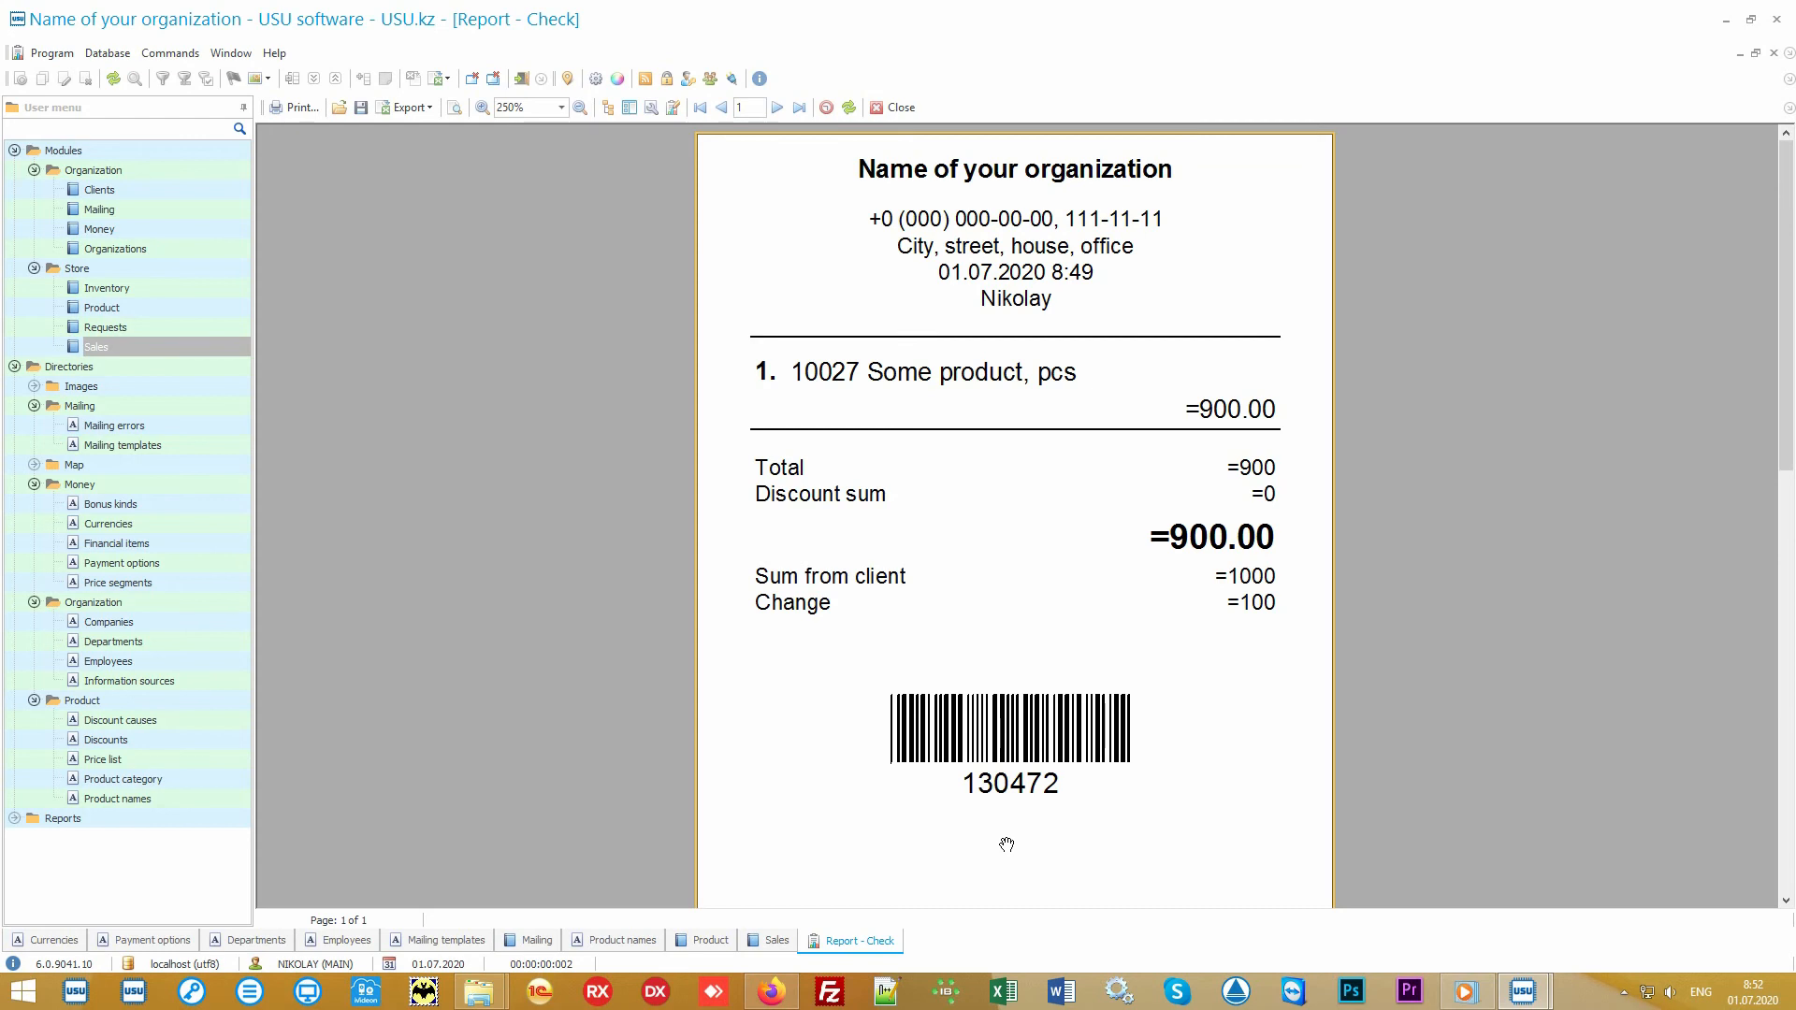
pyautogui.click(899, 110)
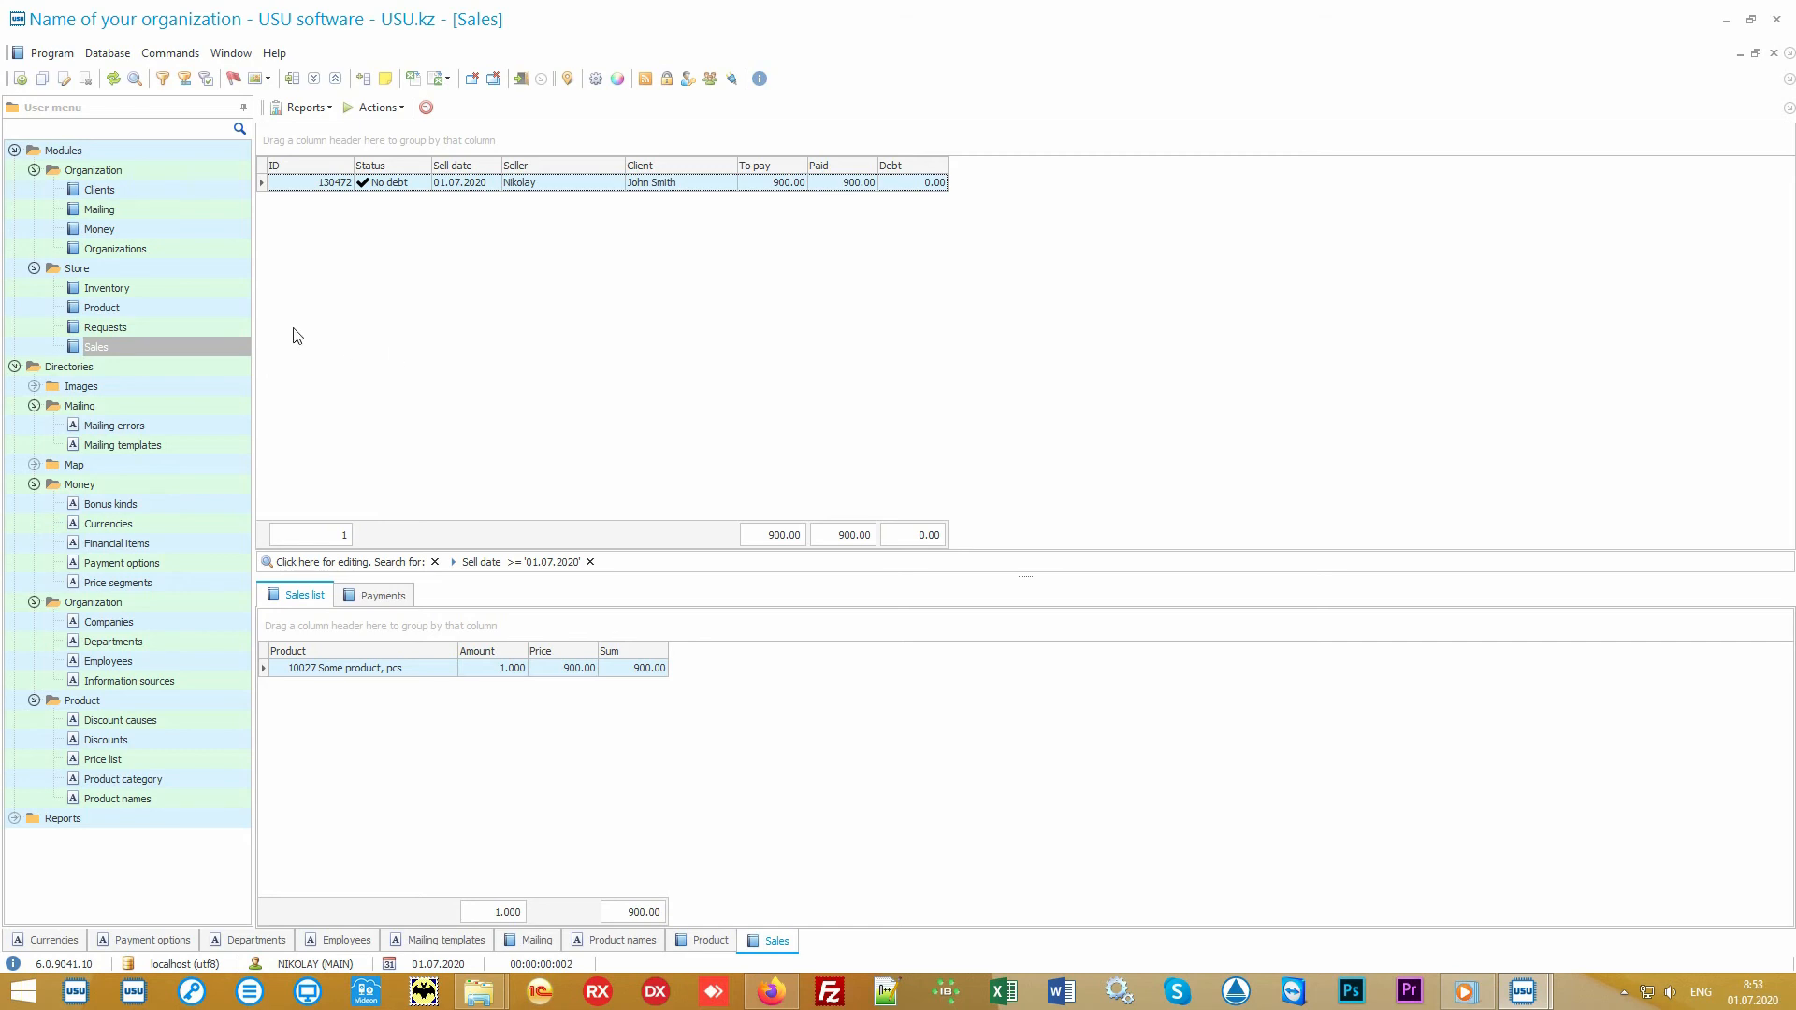
# Step: Open the Inventory module and examine the Main store inventory with its planned, actual and difference amounts
pyautogui.click(200, 289)
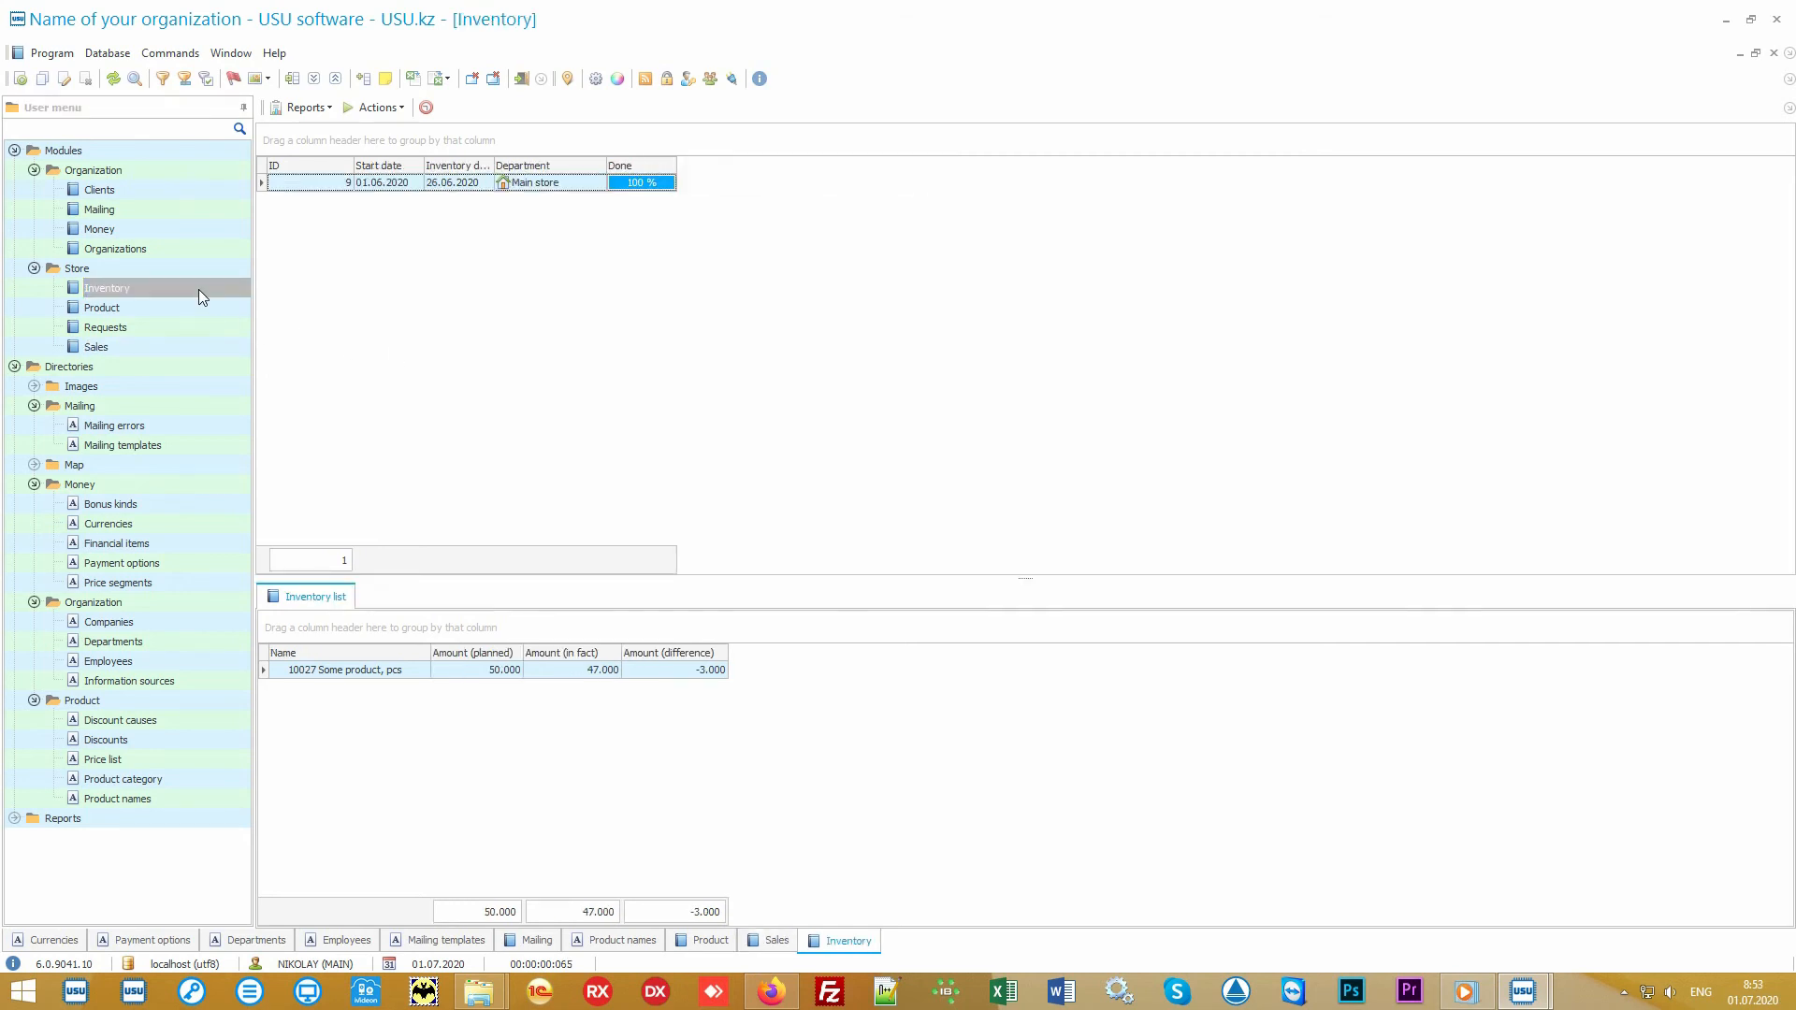
pyautogui.click(595, 187)
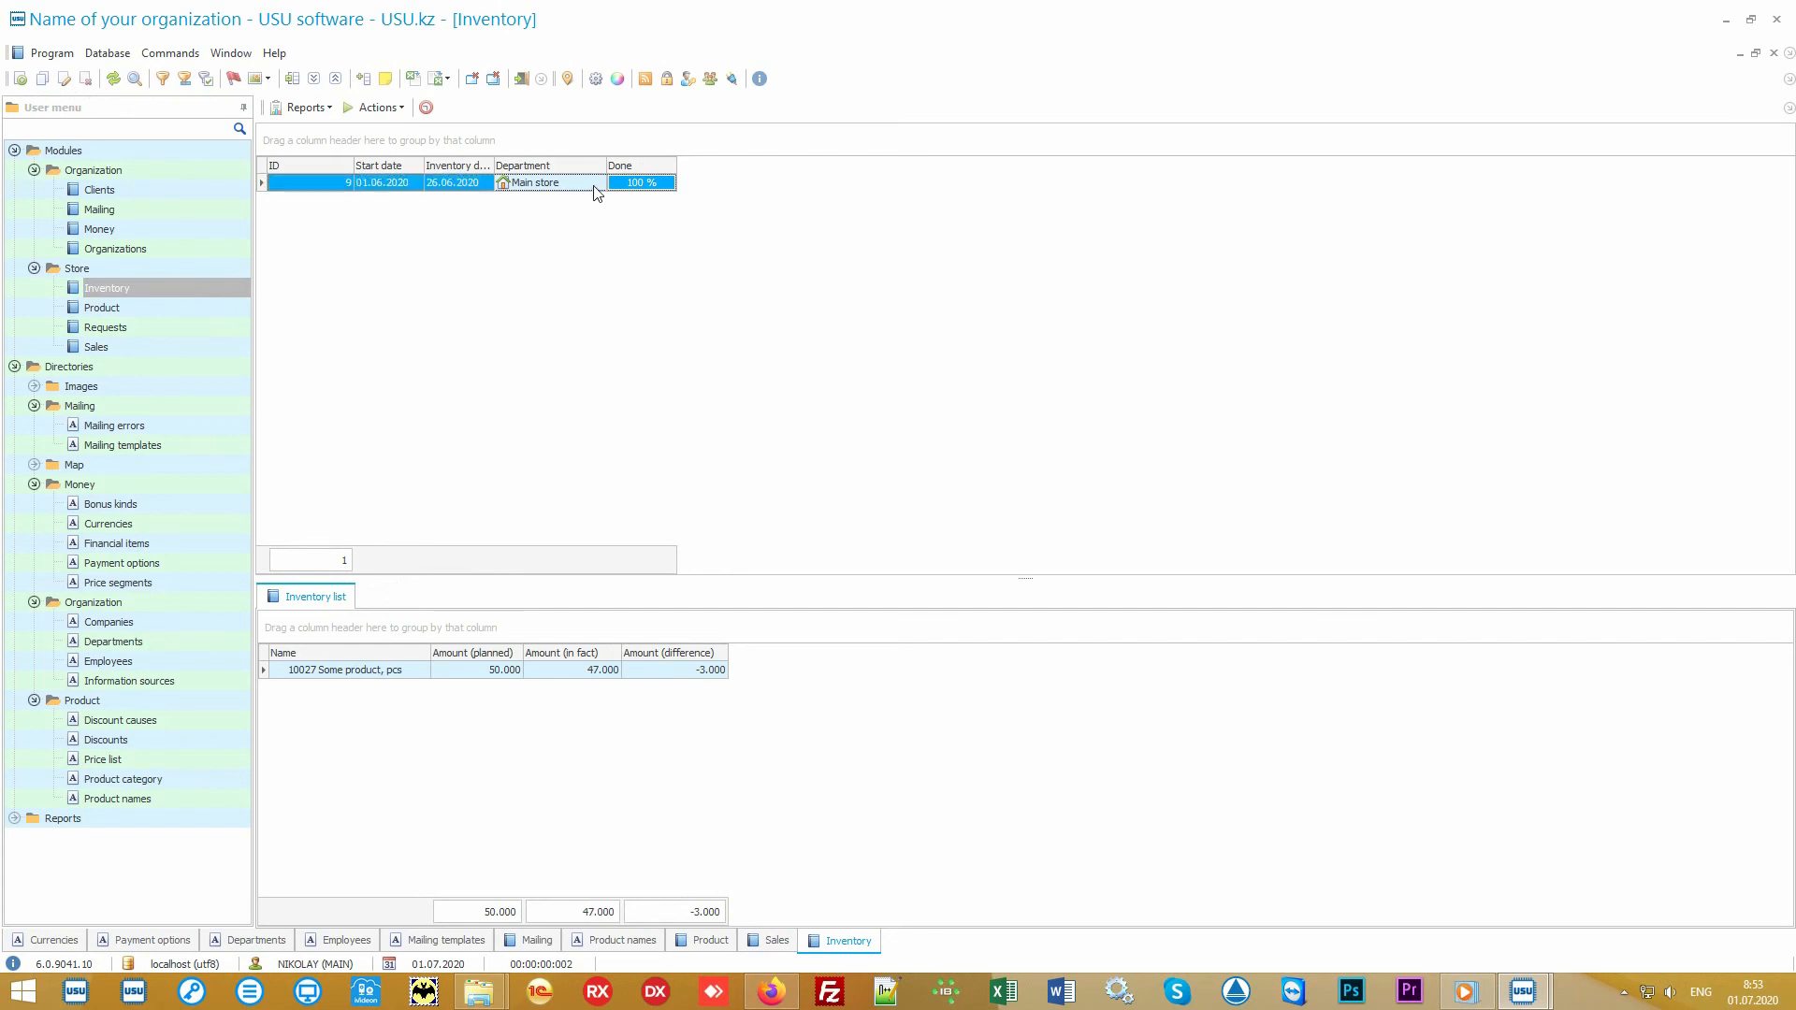
pyautogui.click(407, 675)
pyautogui.click(458, 678)
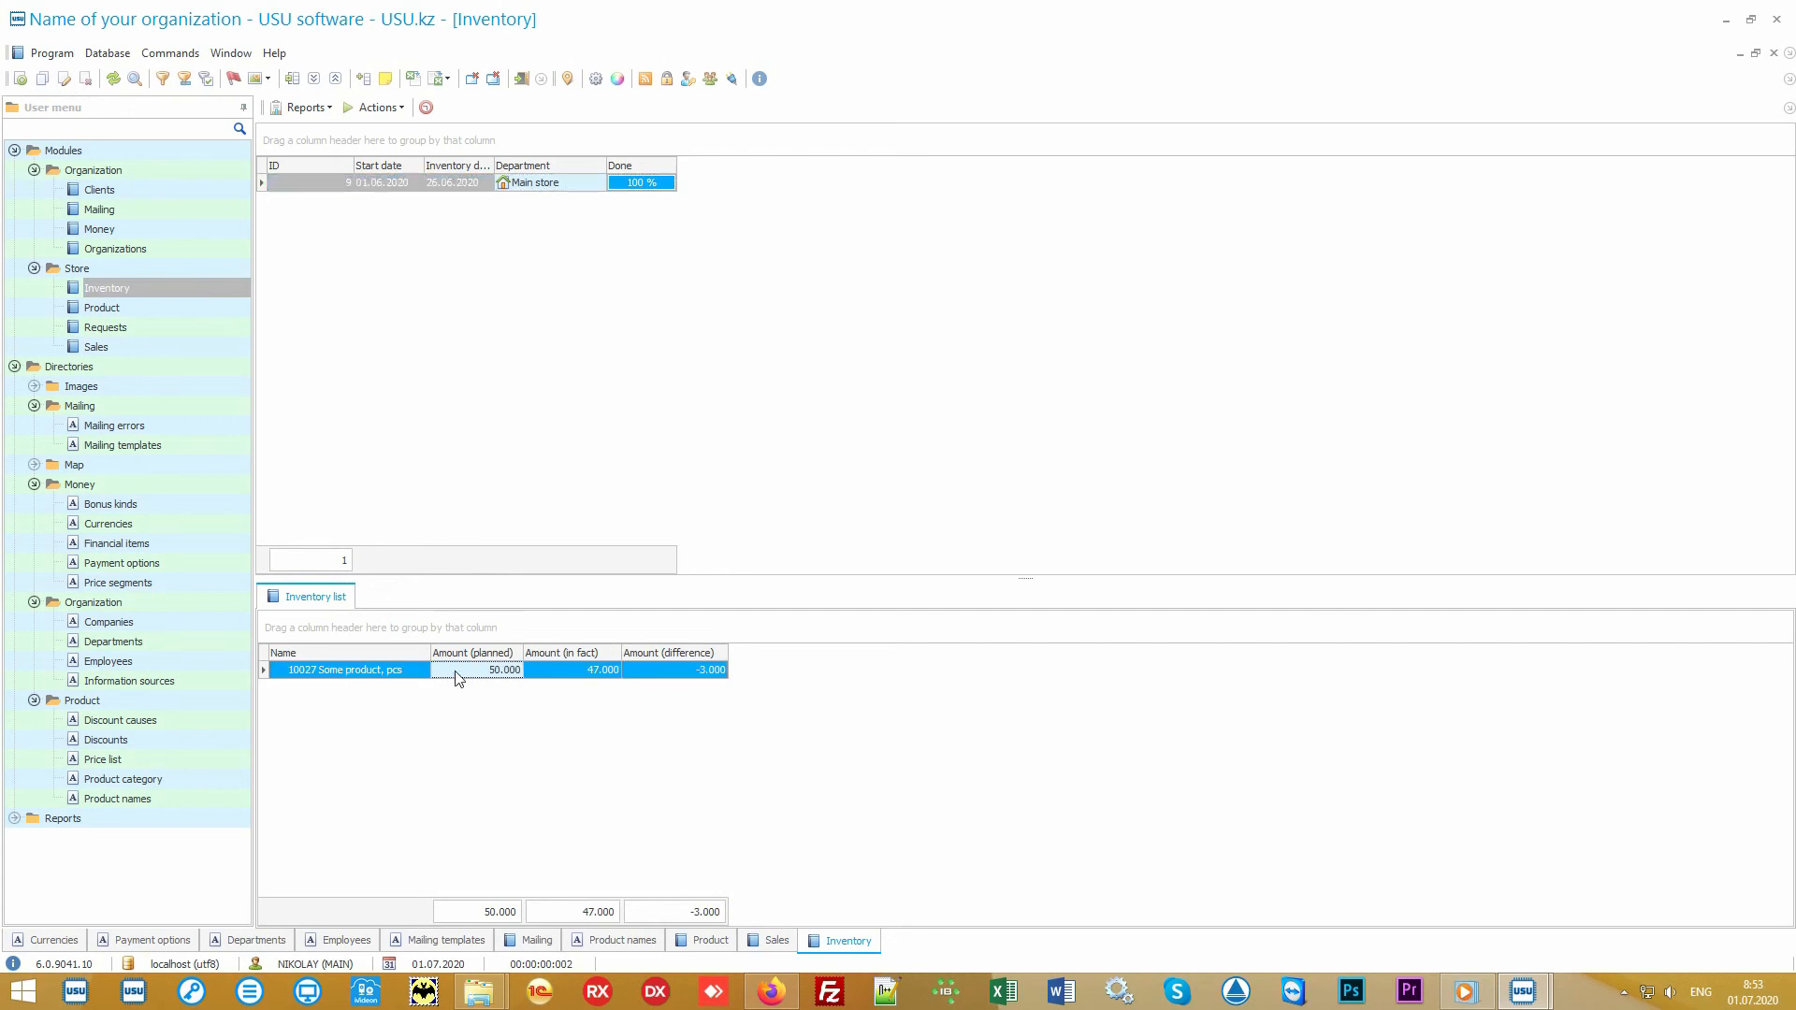
pyautogui.click(557, 680)
pyautogui.click(660, 674)
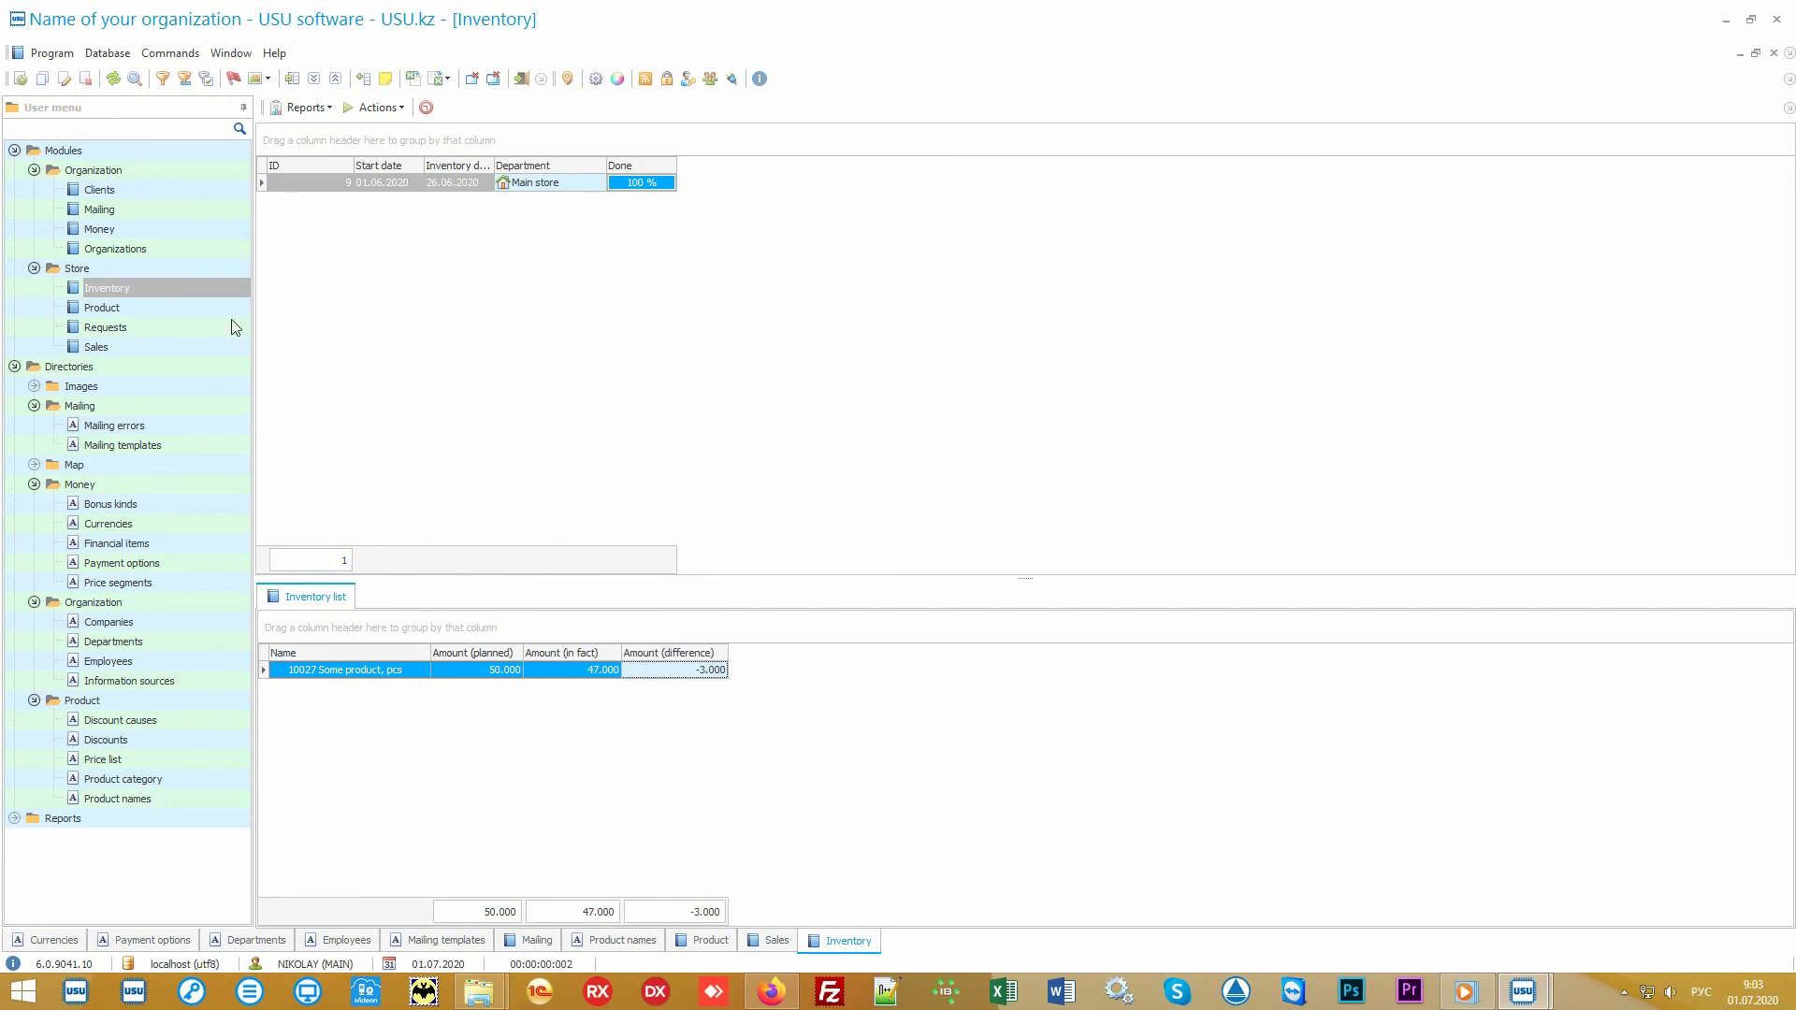
# Step: Open the Clients module and examine the VIP, Problem and Supplier records with their tasks and price lists
pyautogui.click(136, 191)
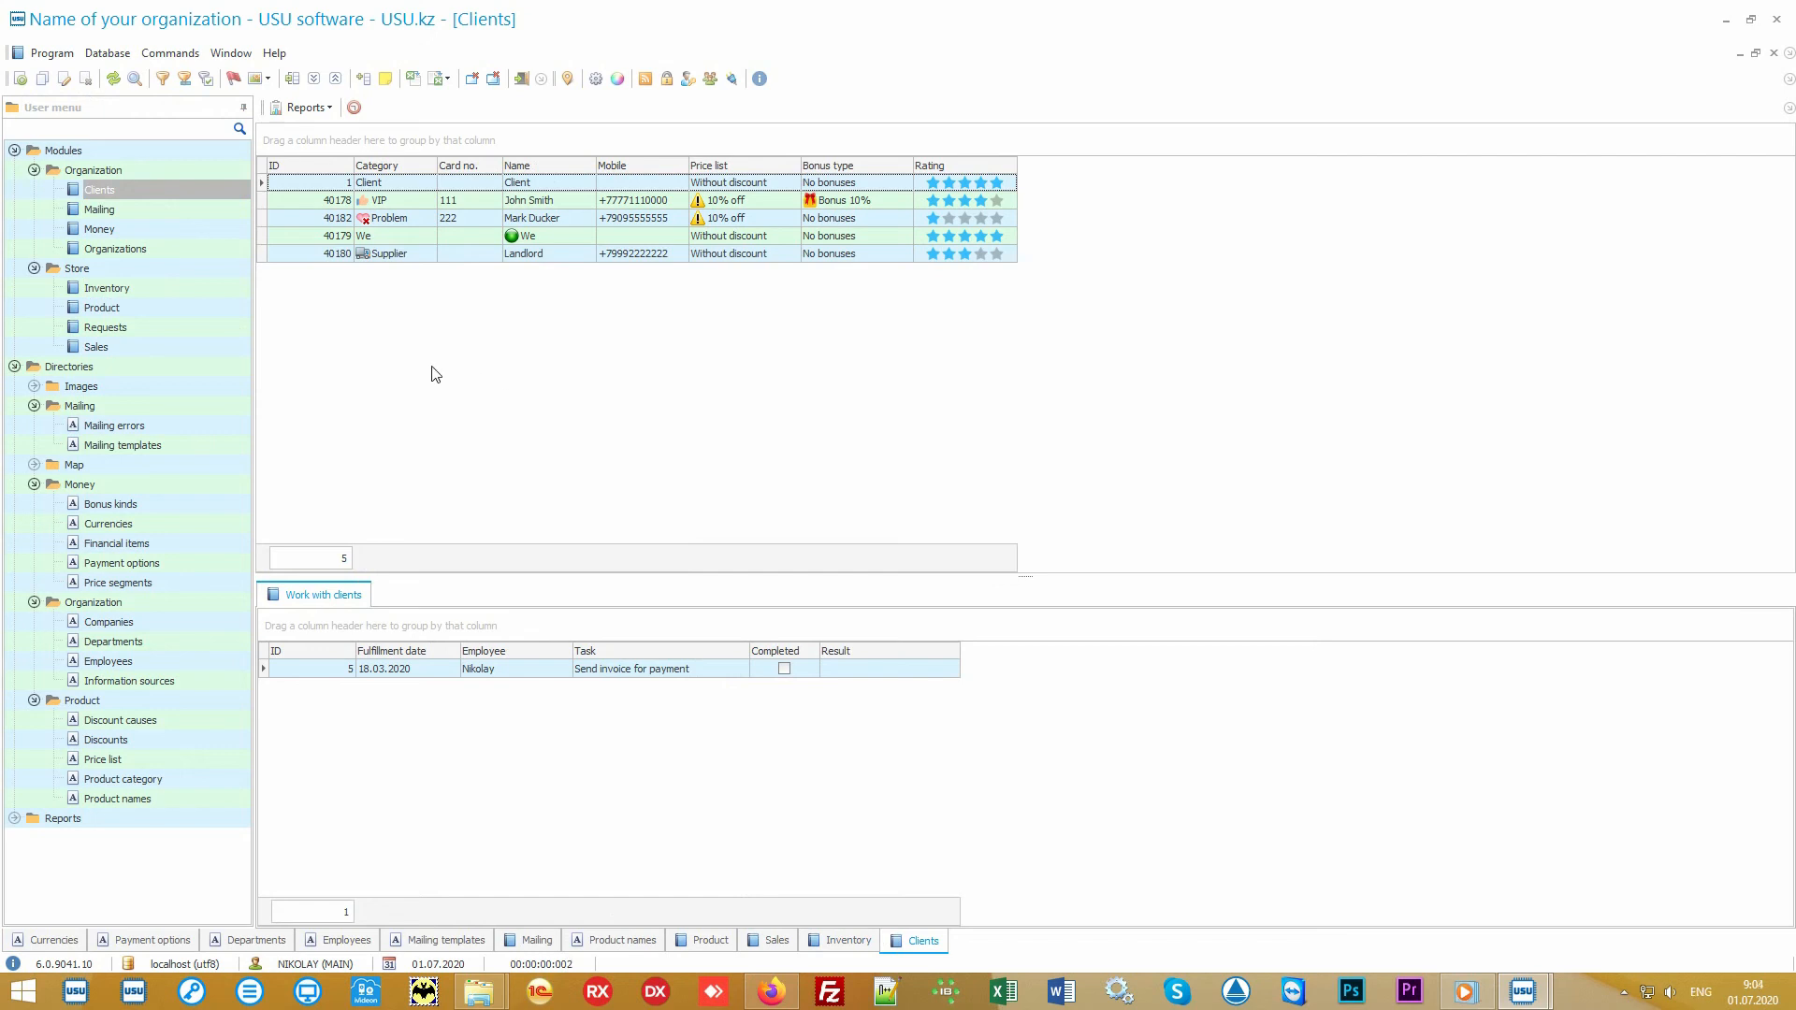
pyautogui.click(179, 348)
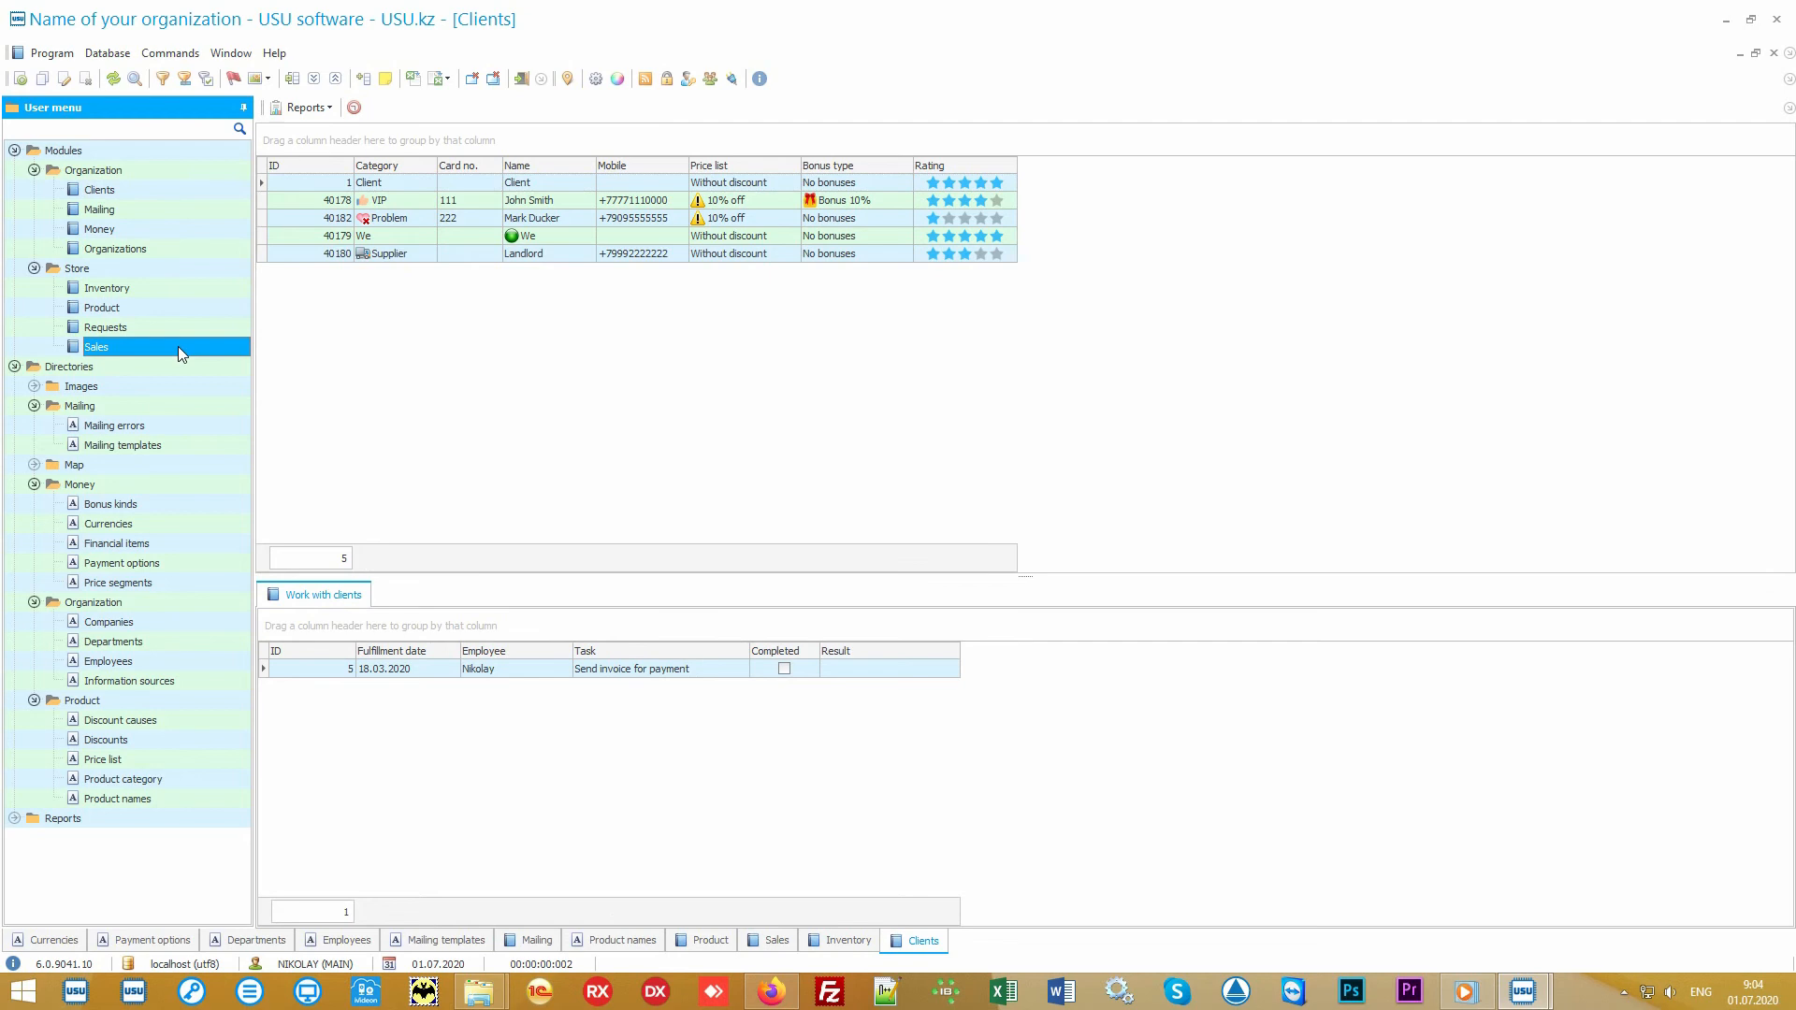
pyautogui.click(176, 193)
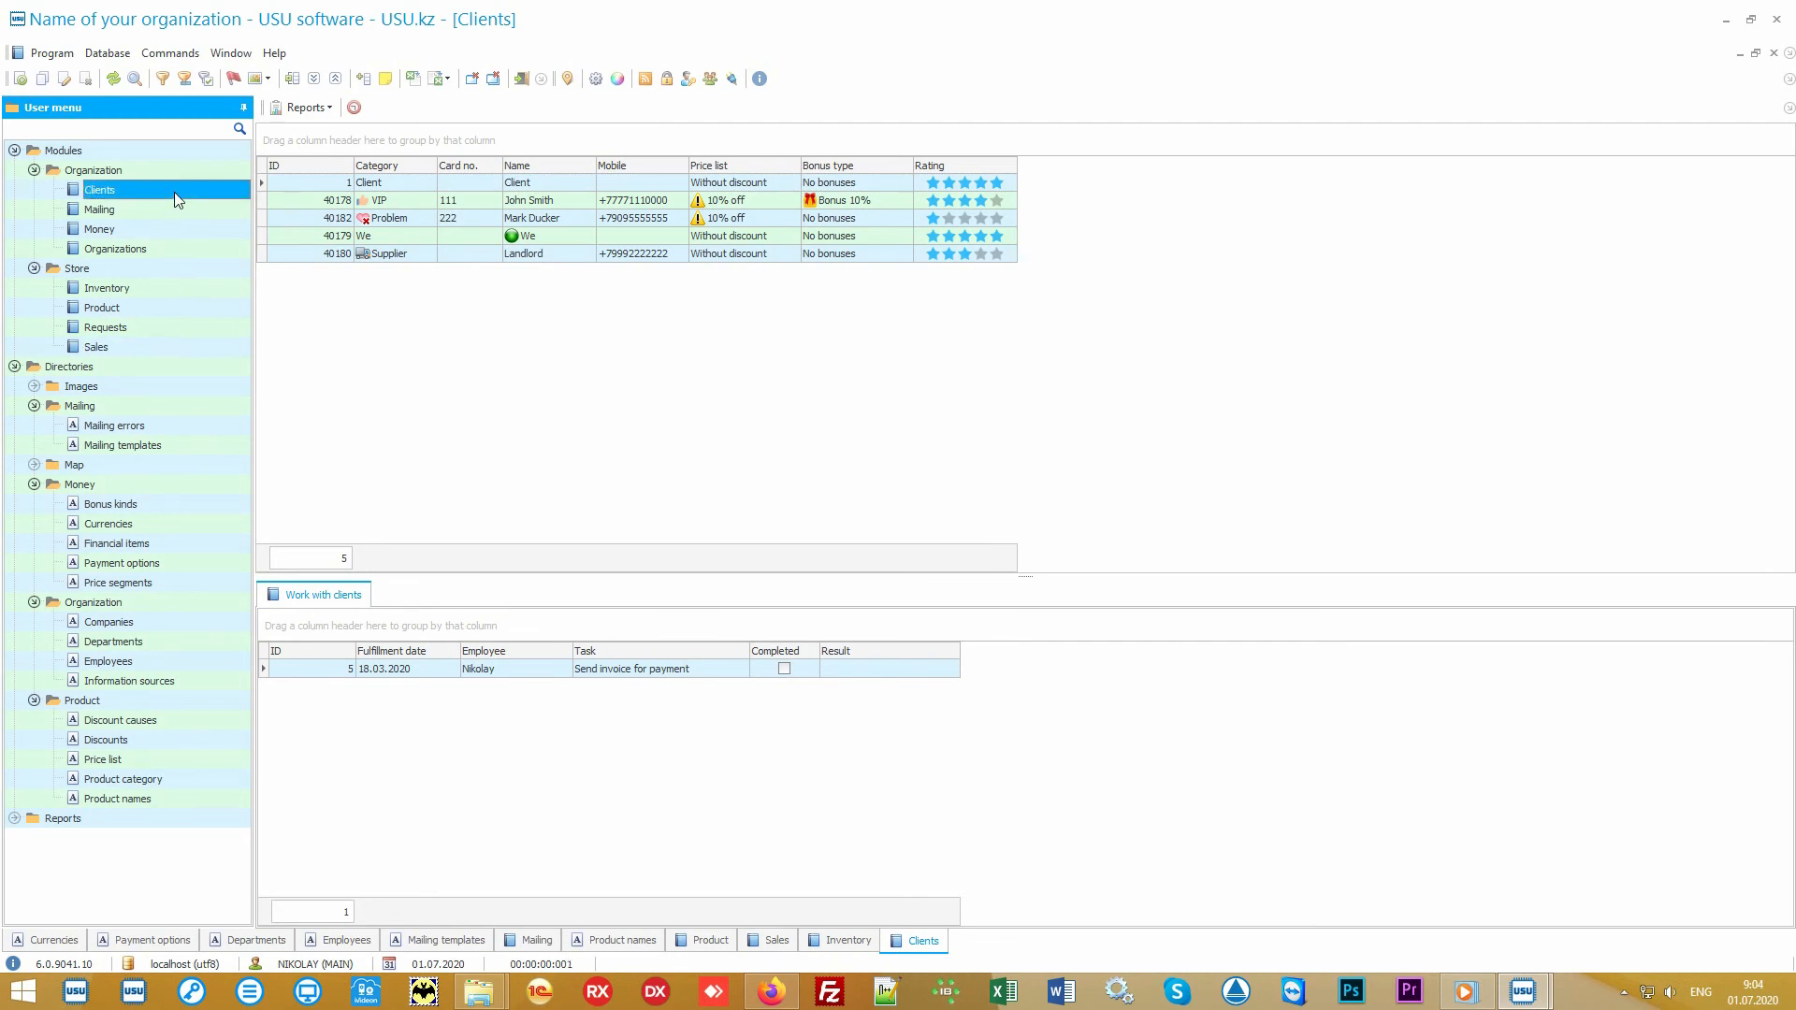
pyautogui.click(532, 396)
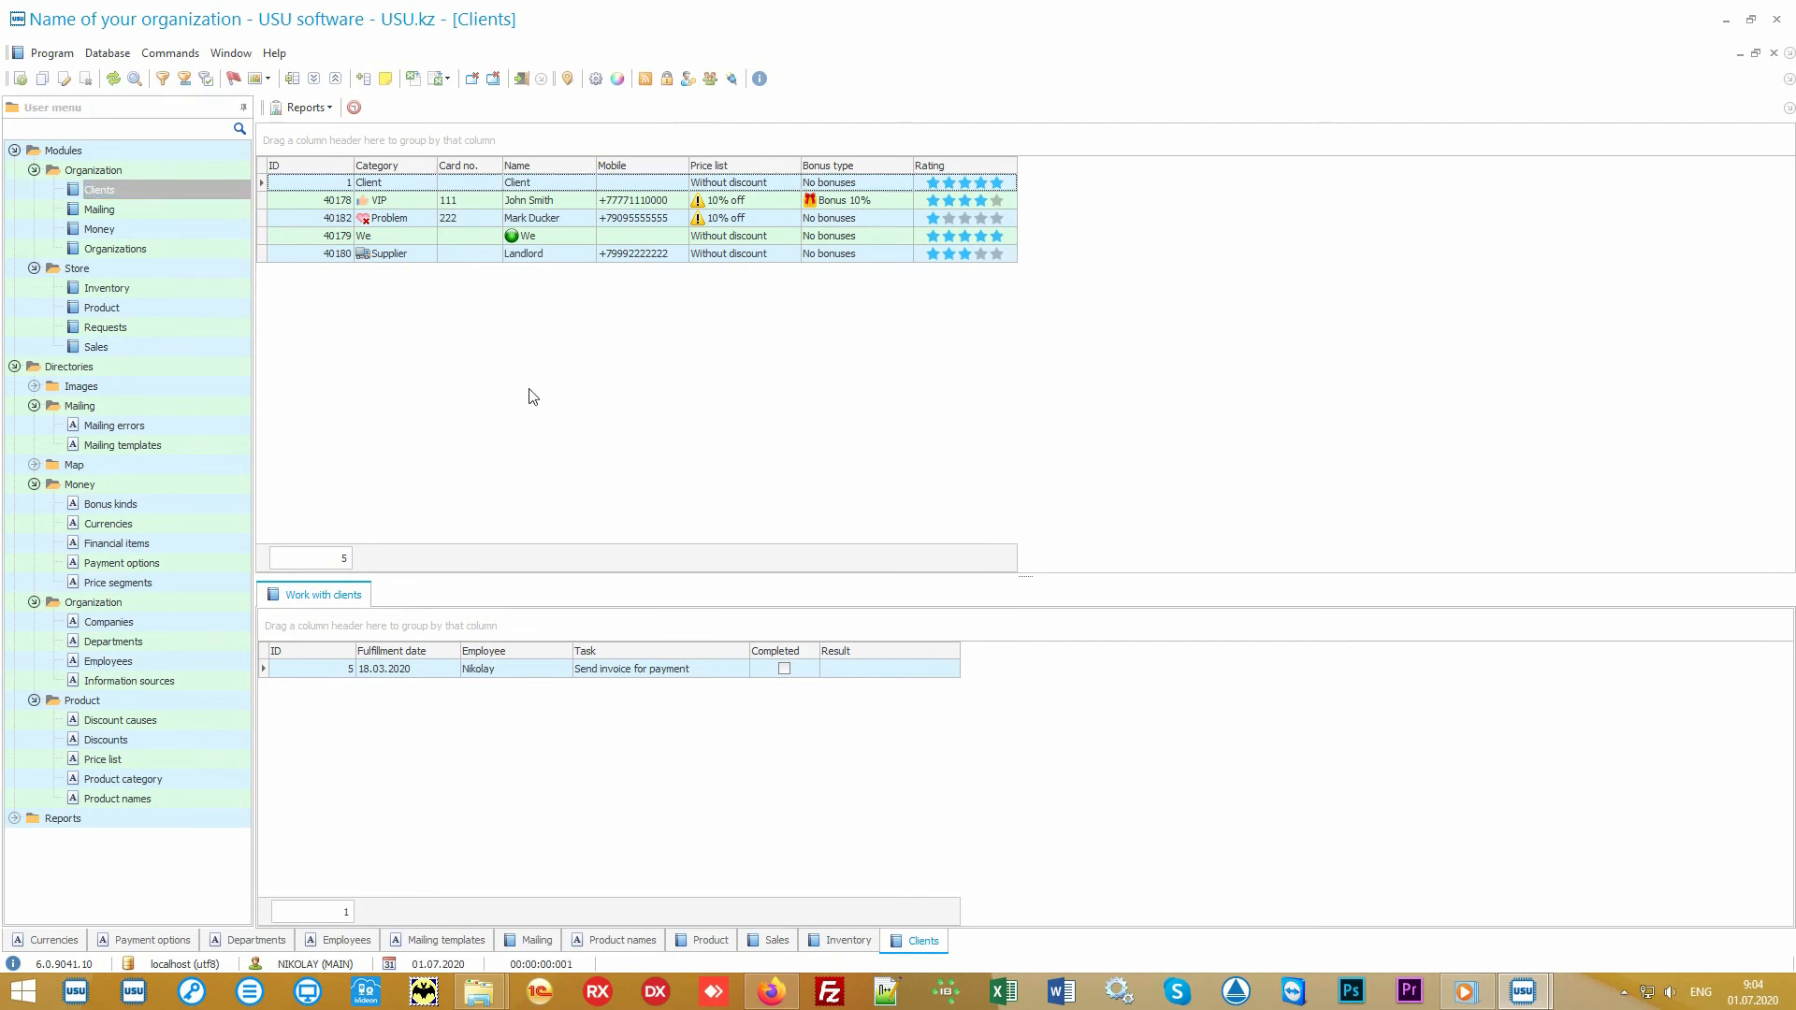
pyautogui.click(407, 199)
pyautogui.click(414, 221)
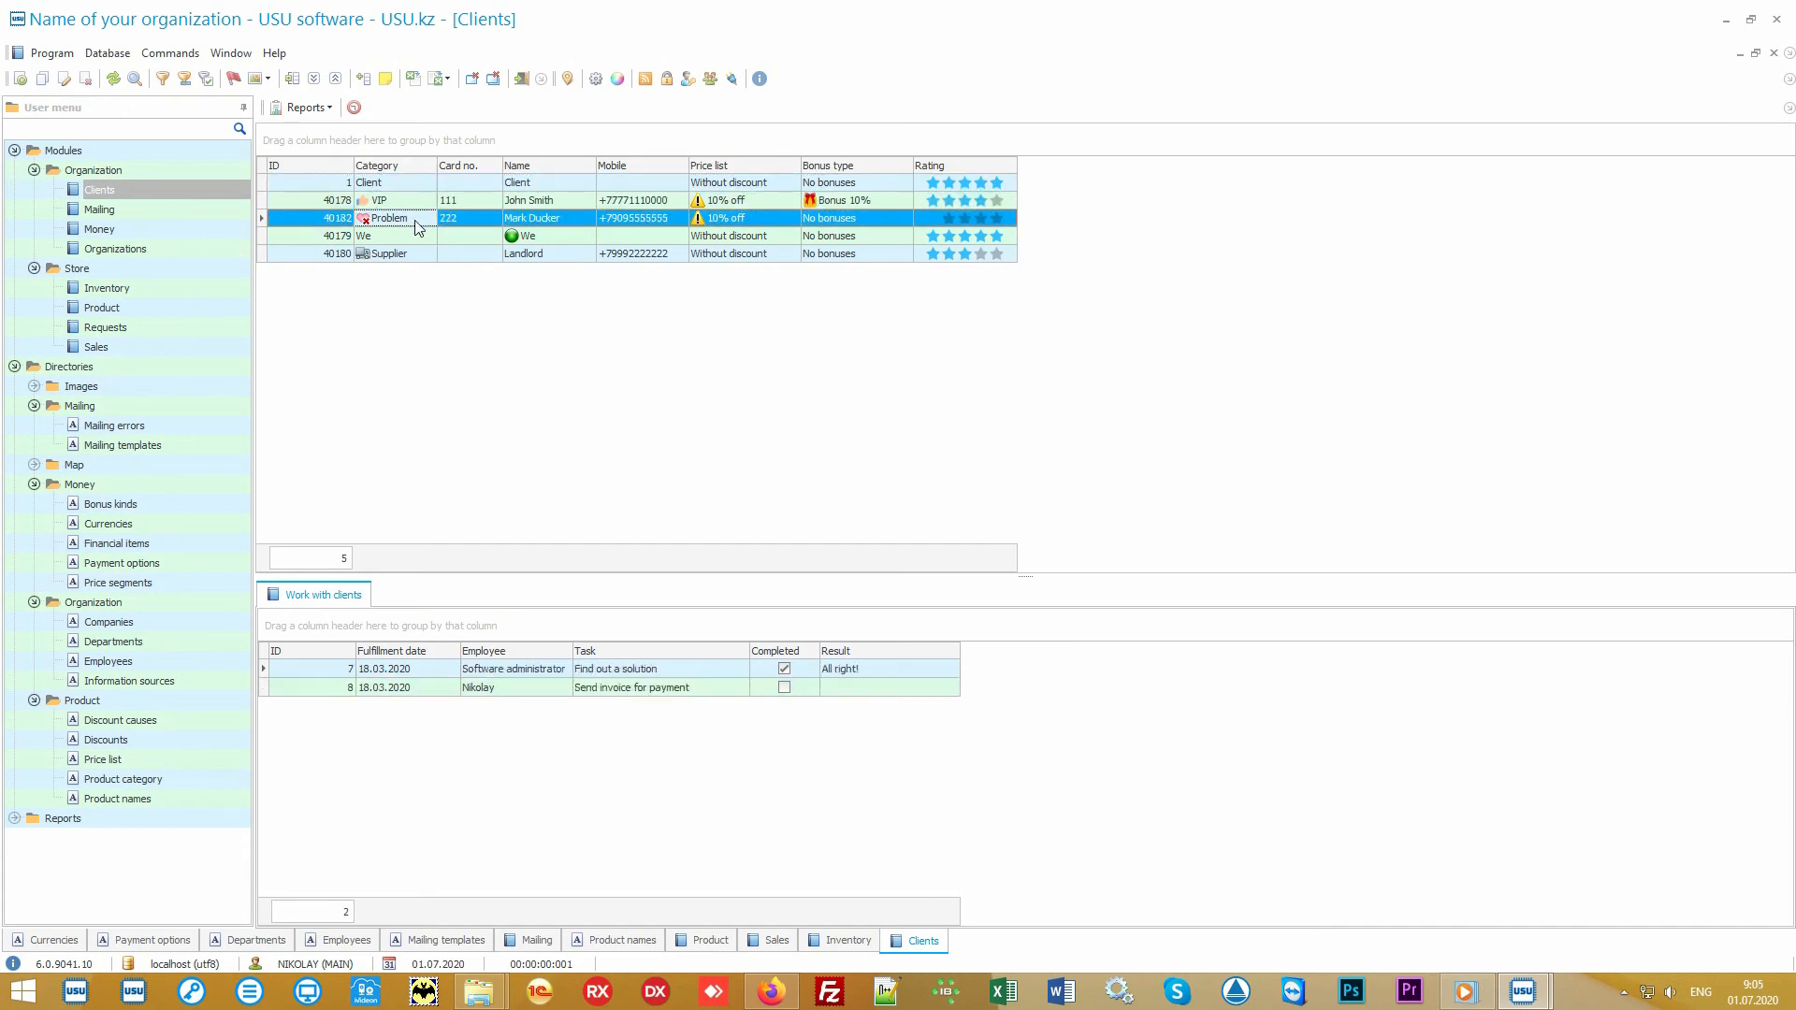
pyautogui.click(414, 254)
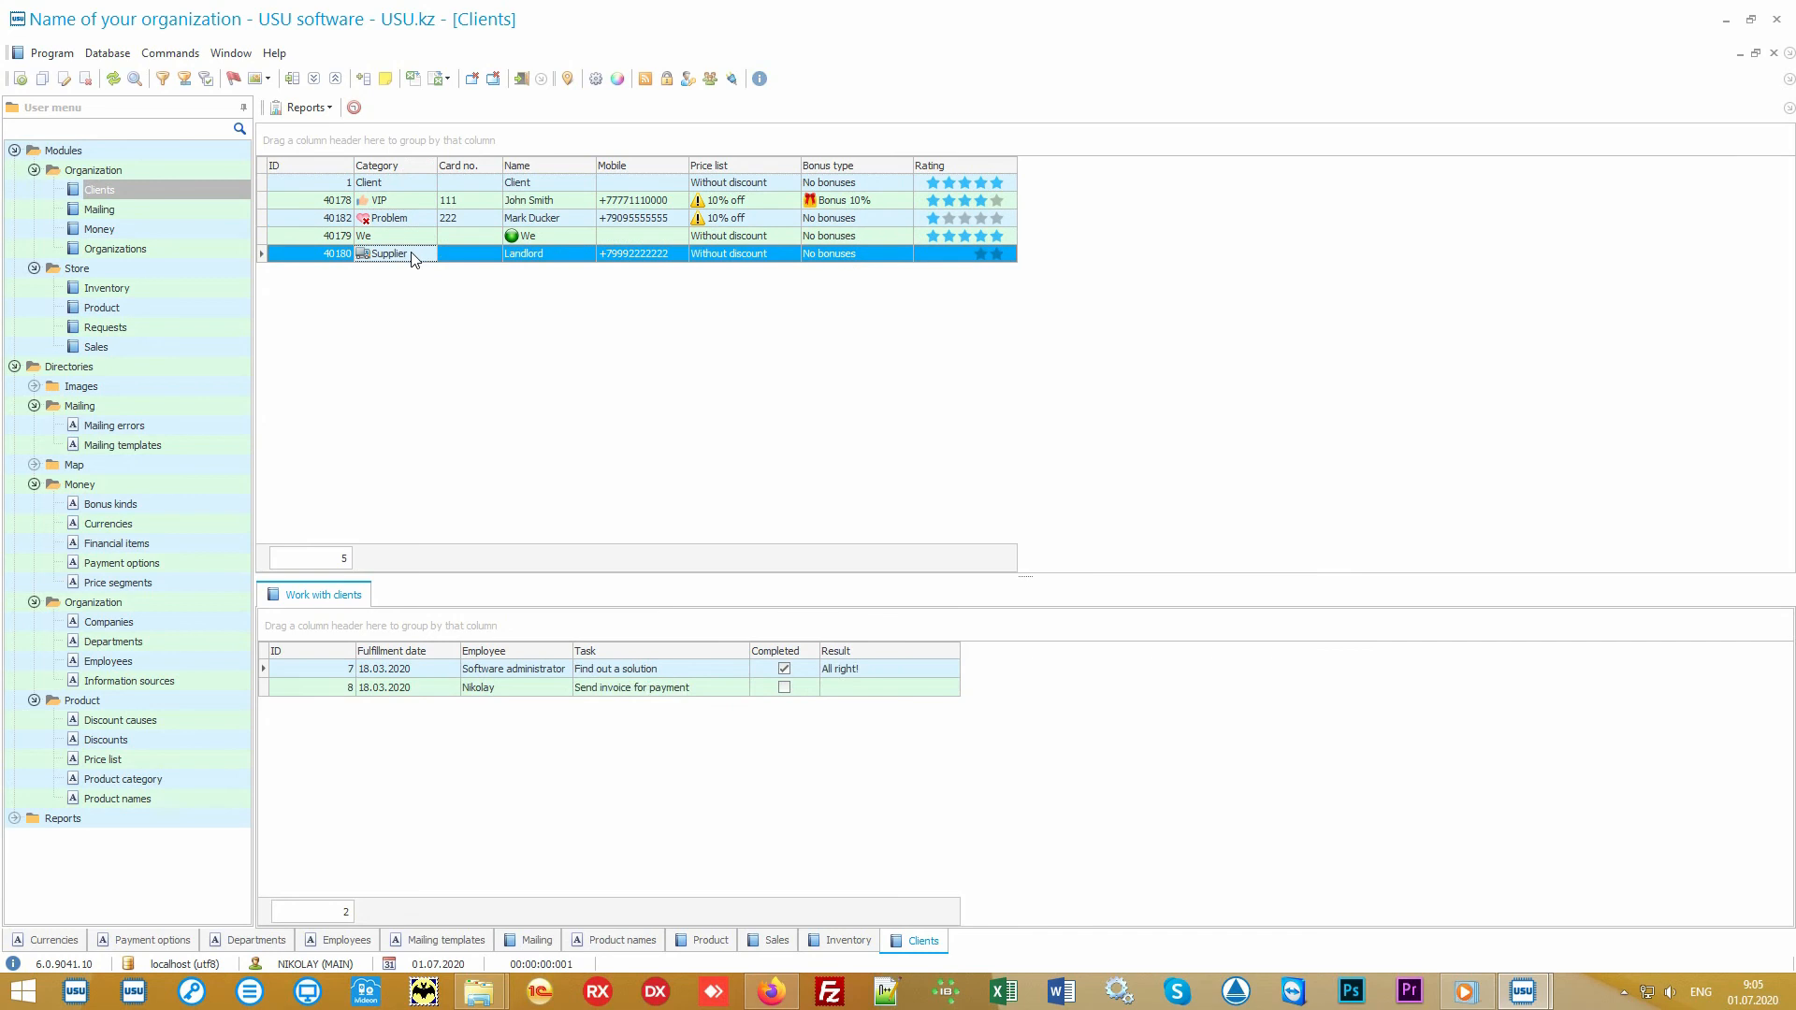
pyautogui.click(421, 206)
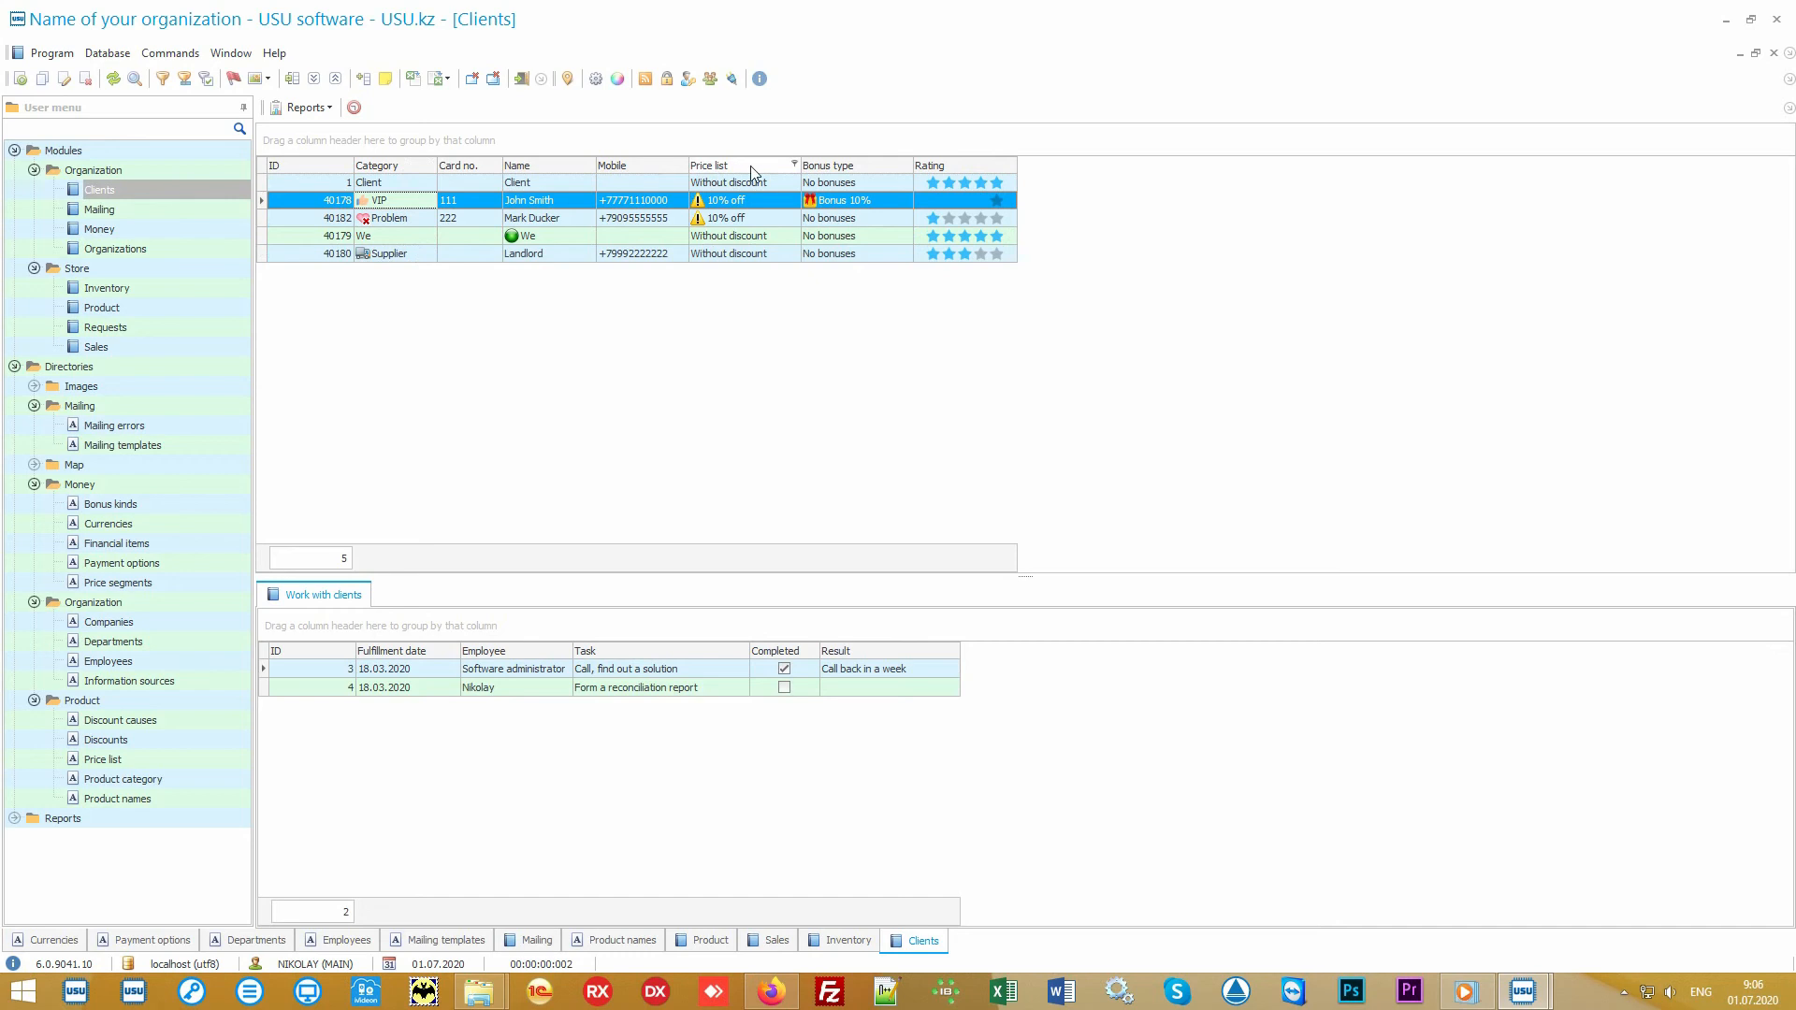
pyautogui.click(772, 187)
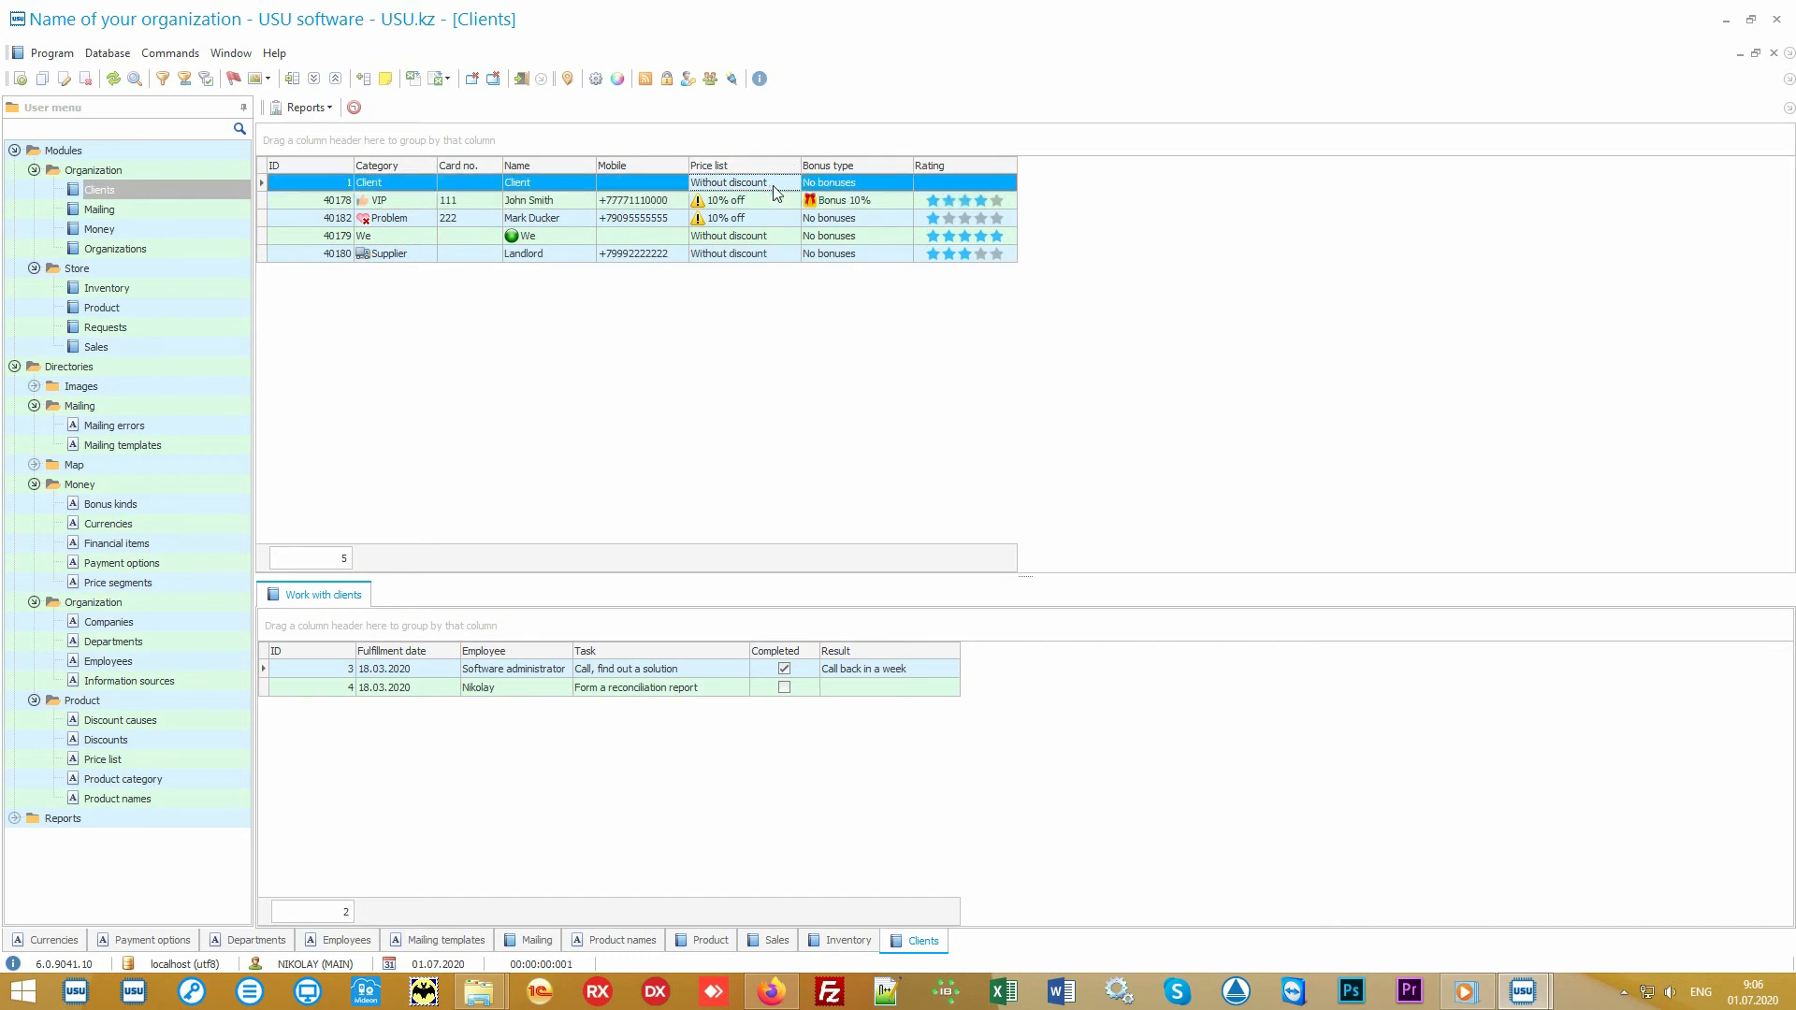
# Step: Add the Information source column to the clients table after the Rating column, using the column customization list
pyautogui.click(769, 198)
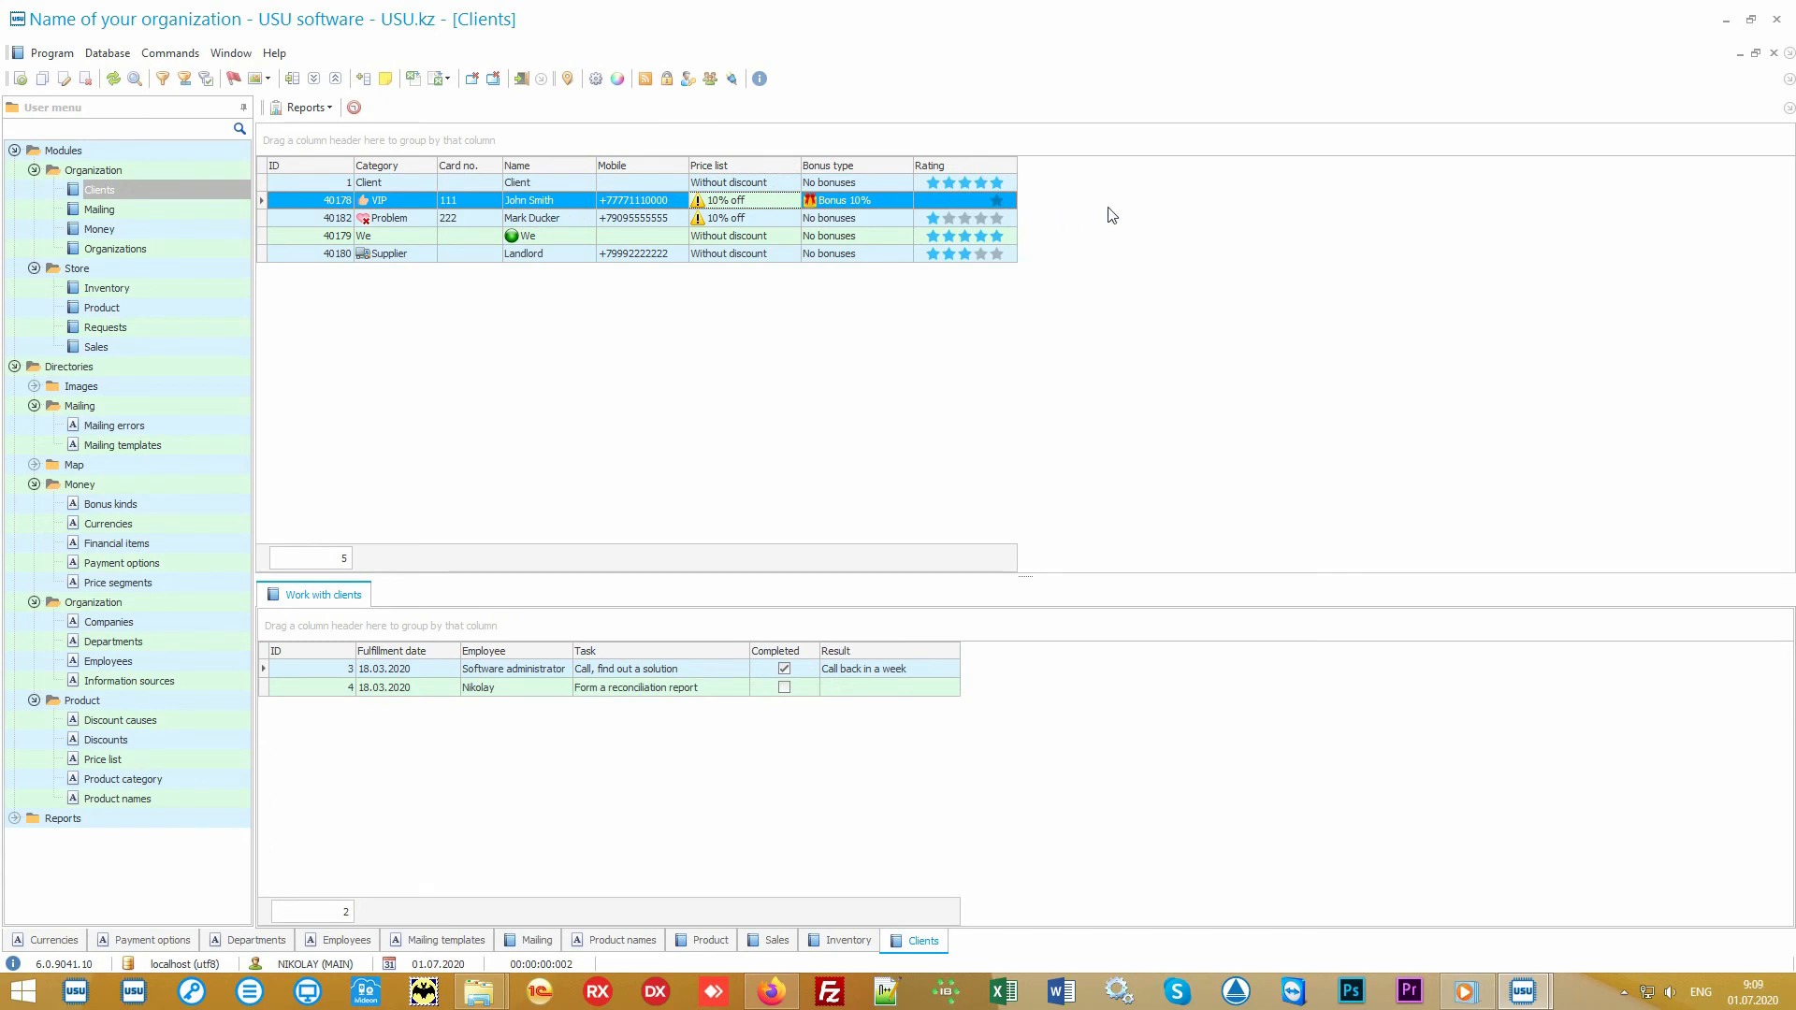
pyautogui.rightClick(1122, 202)
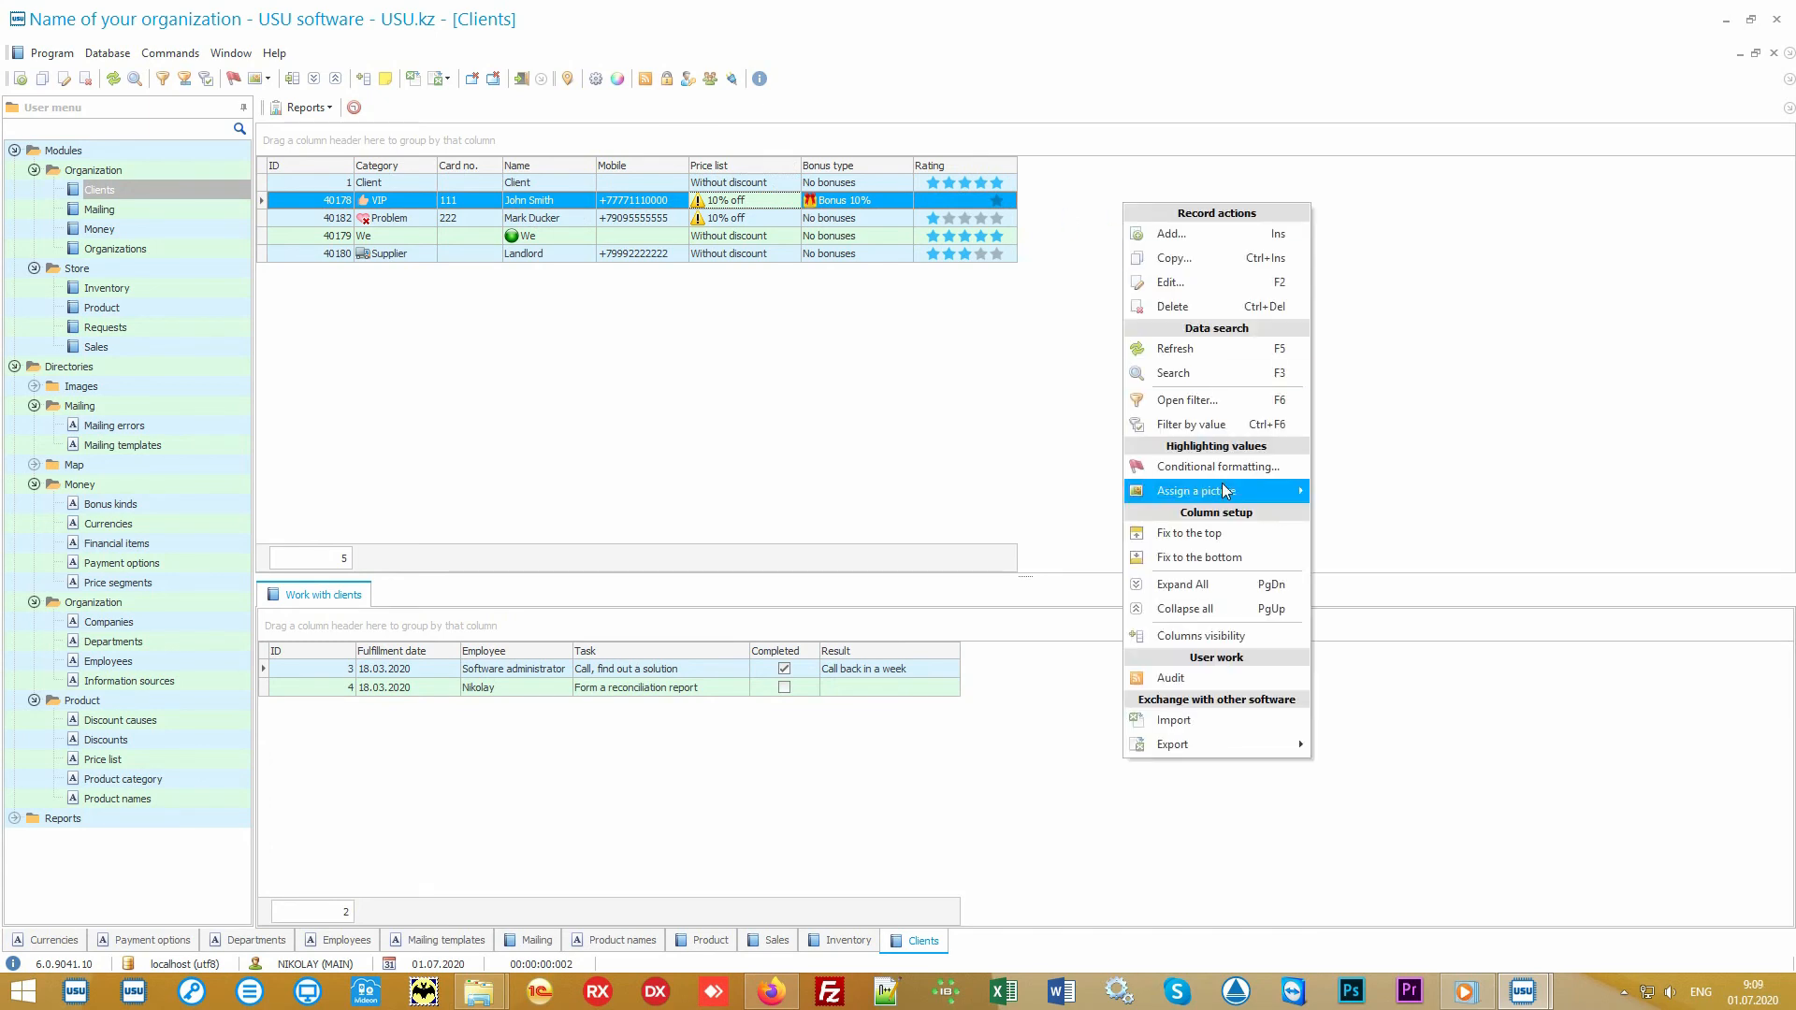
pyautogui.click(1247, 635)
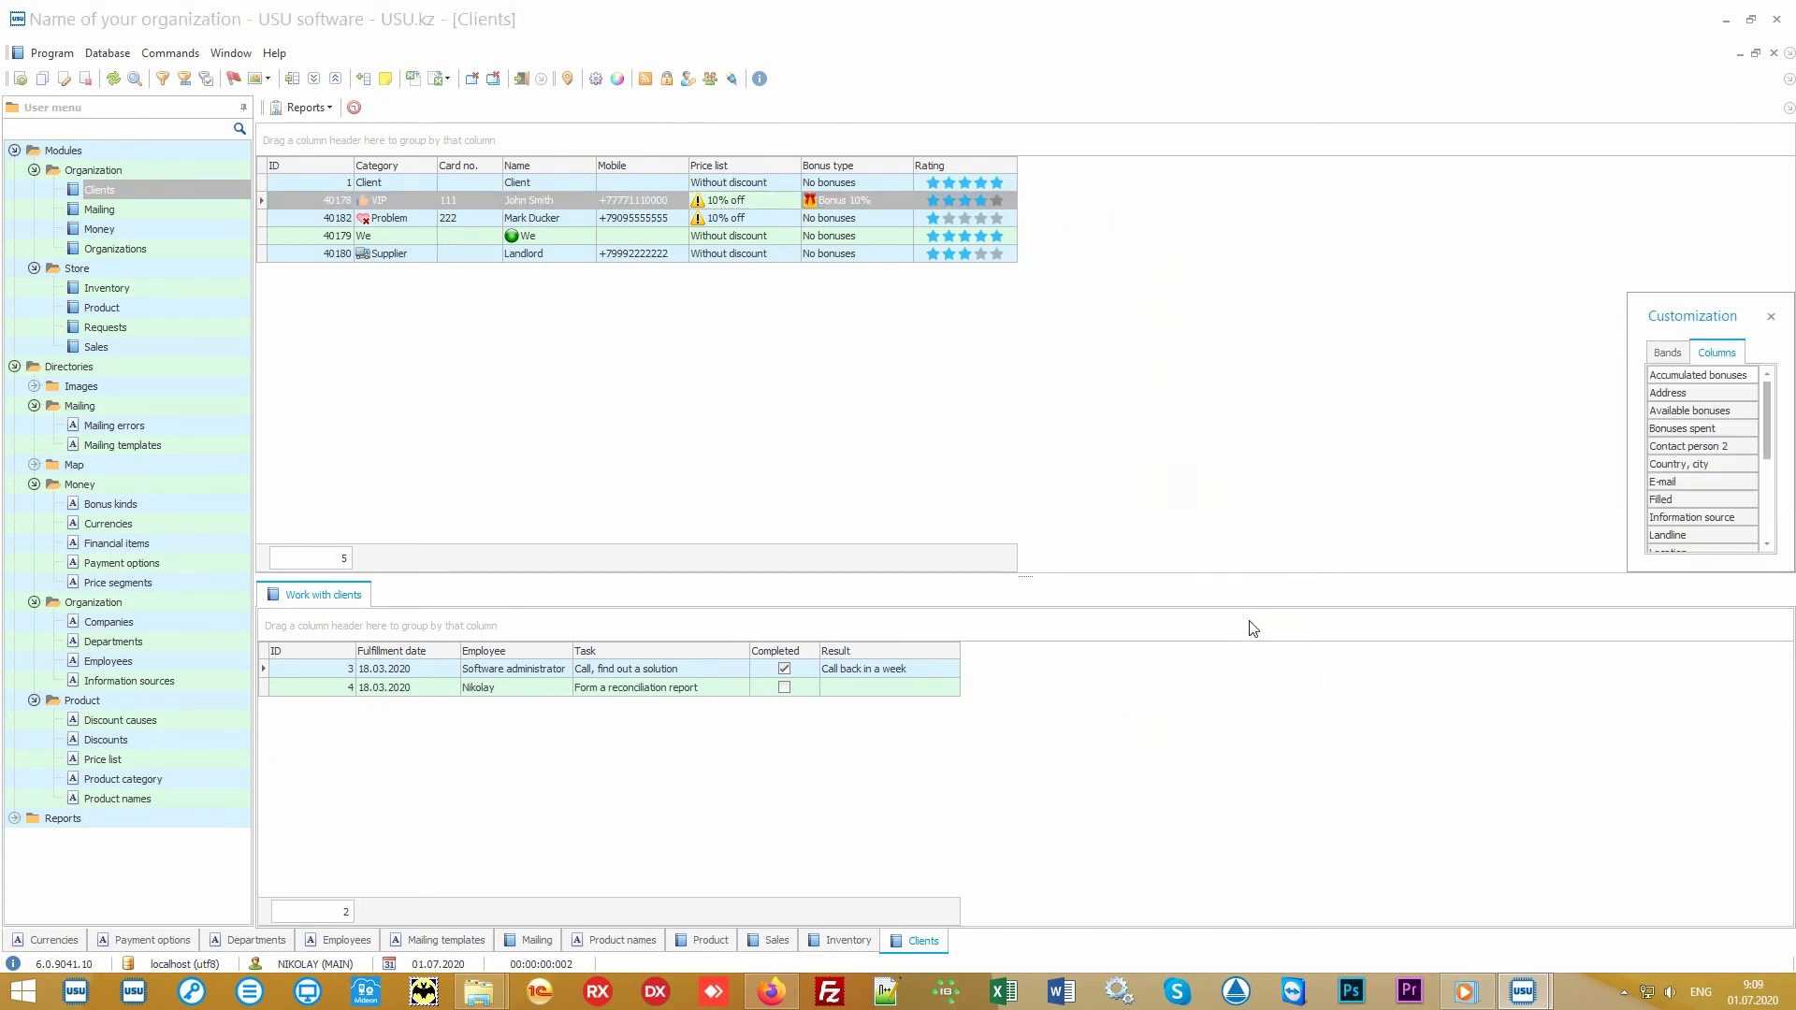
pyautogui.moveTo(1629, 572); pyautogui.dragTo(1386, 855)
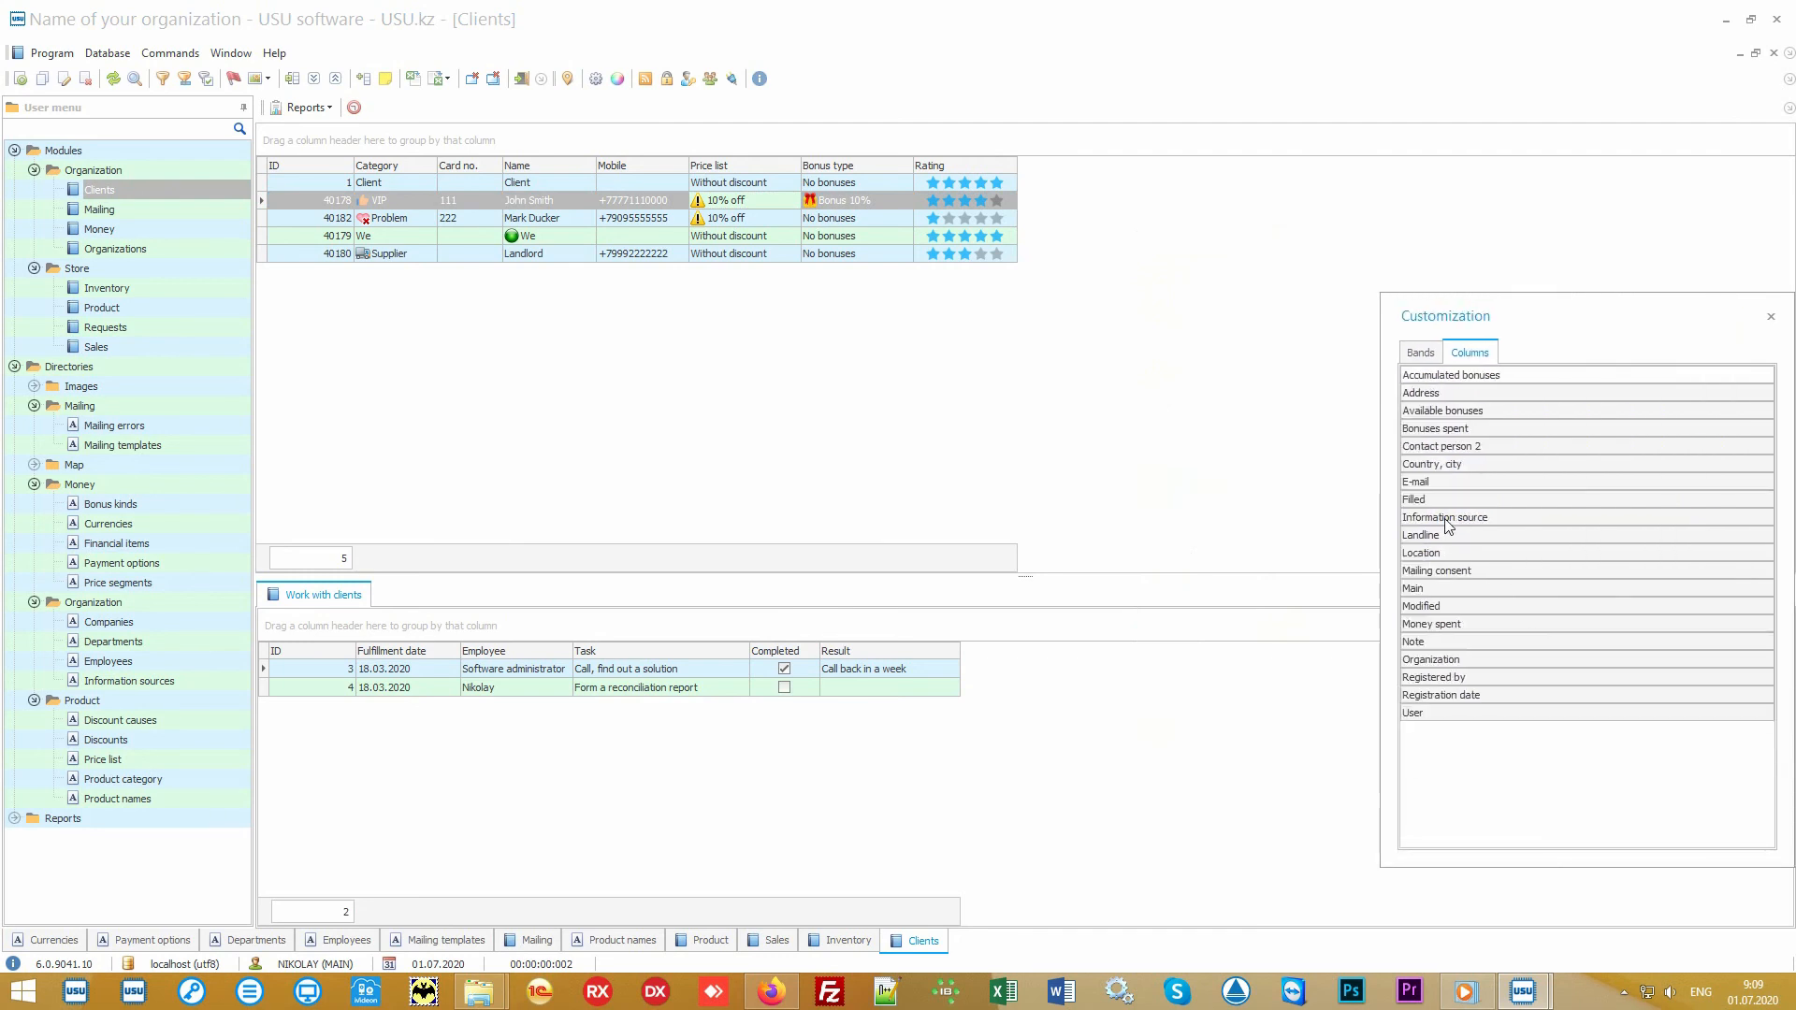
pyautogui.moveTo(1488, 517); pyautogui.dragTo(1010, 169)
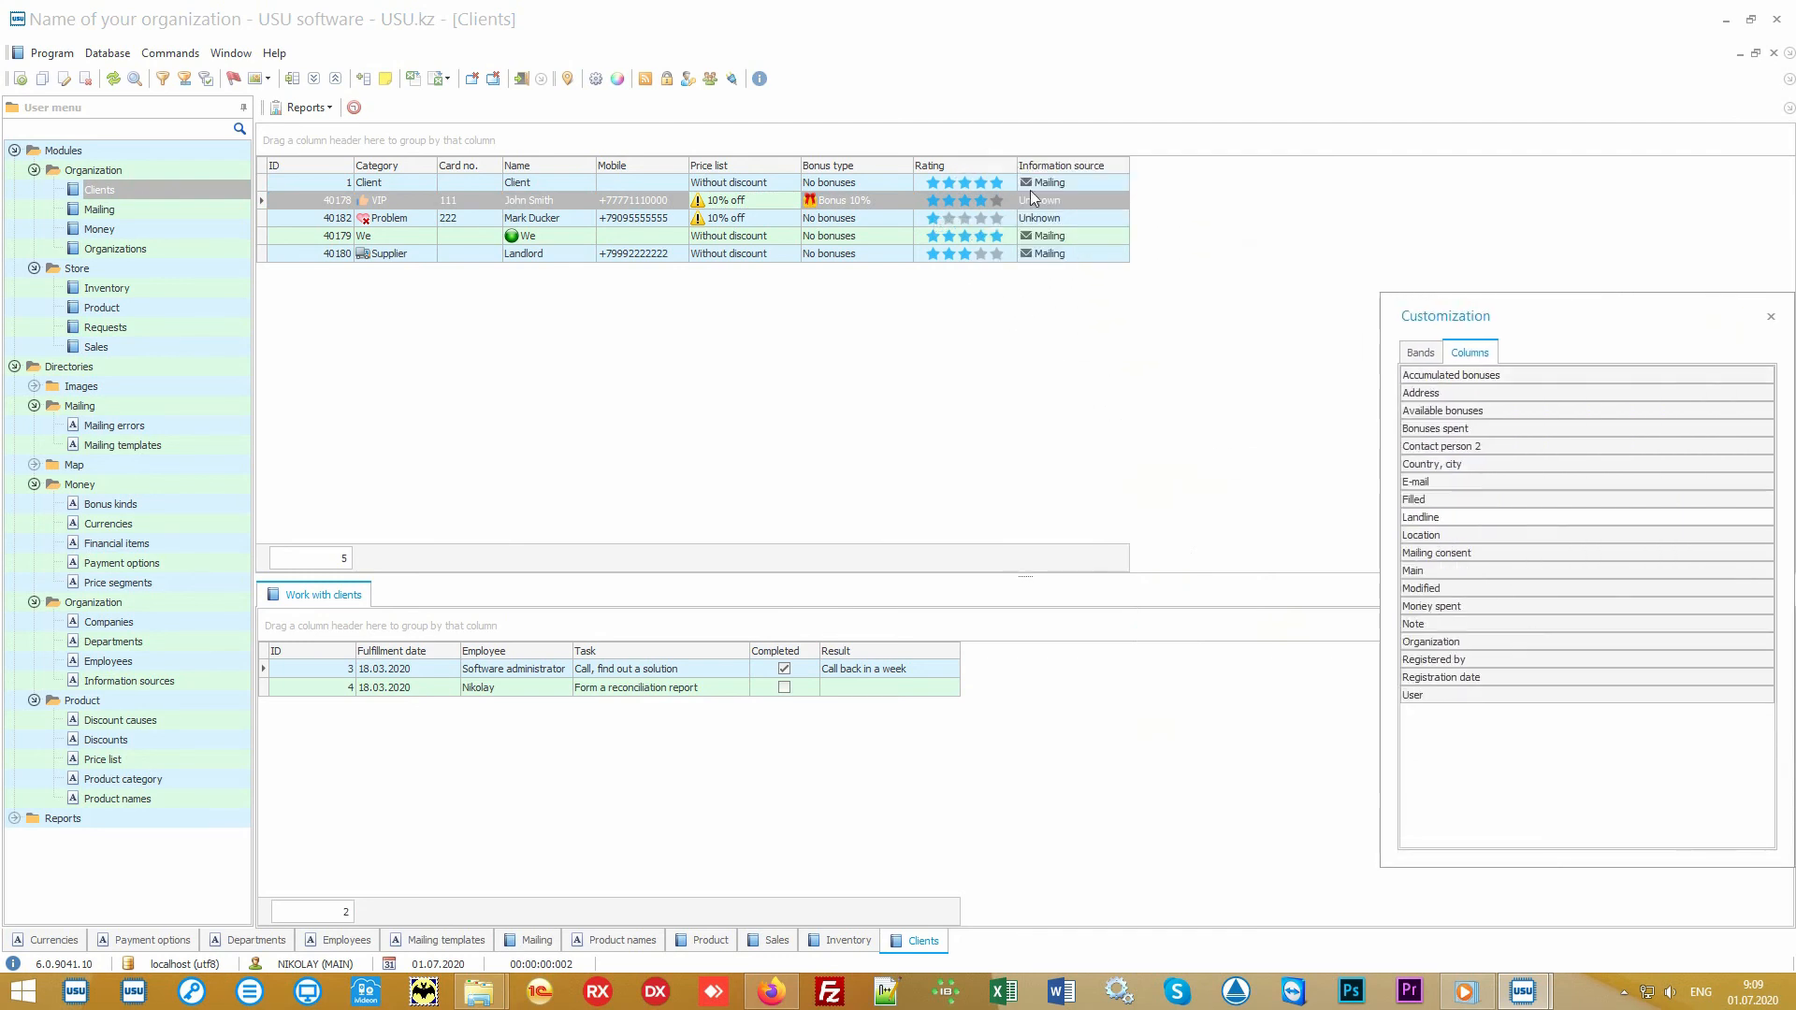
pyautogui.click(1771, 317)
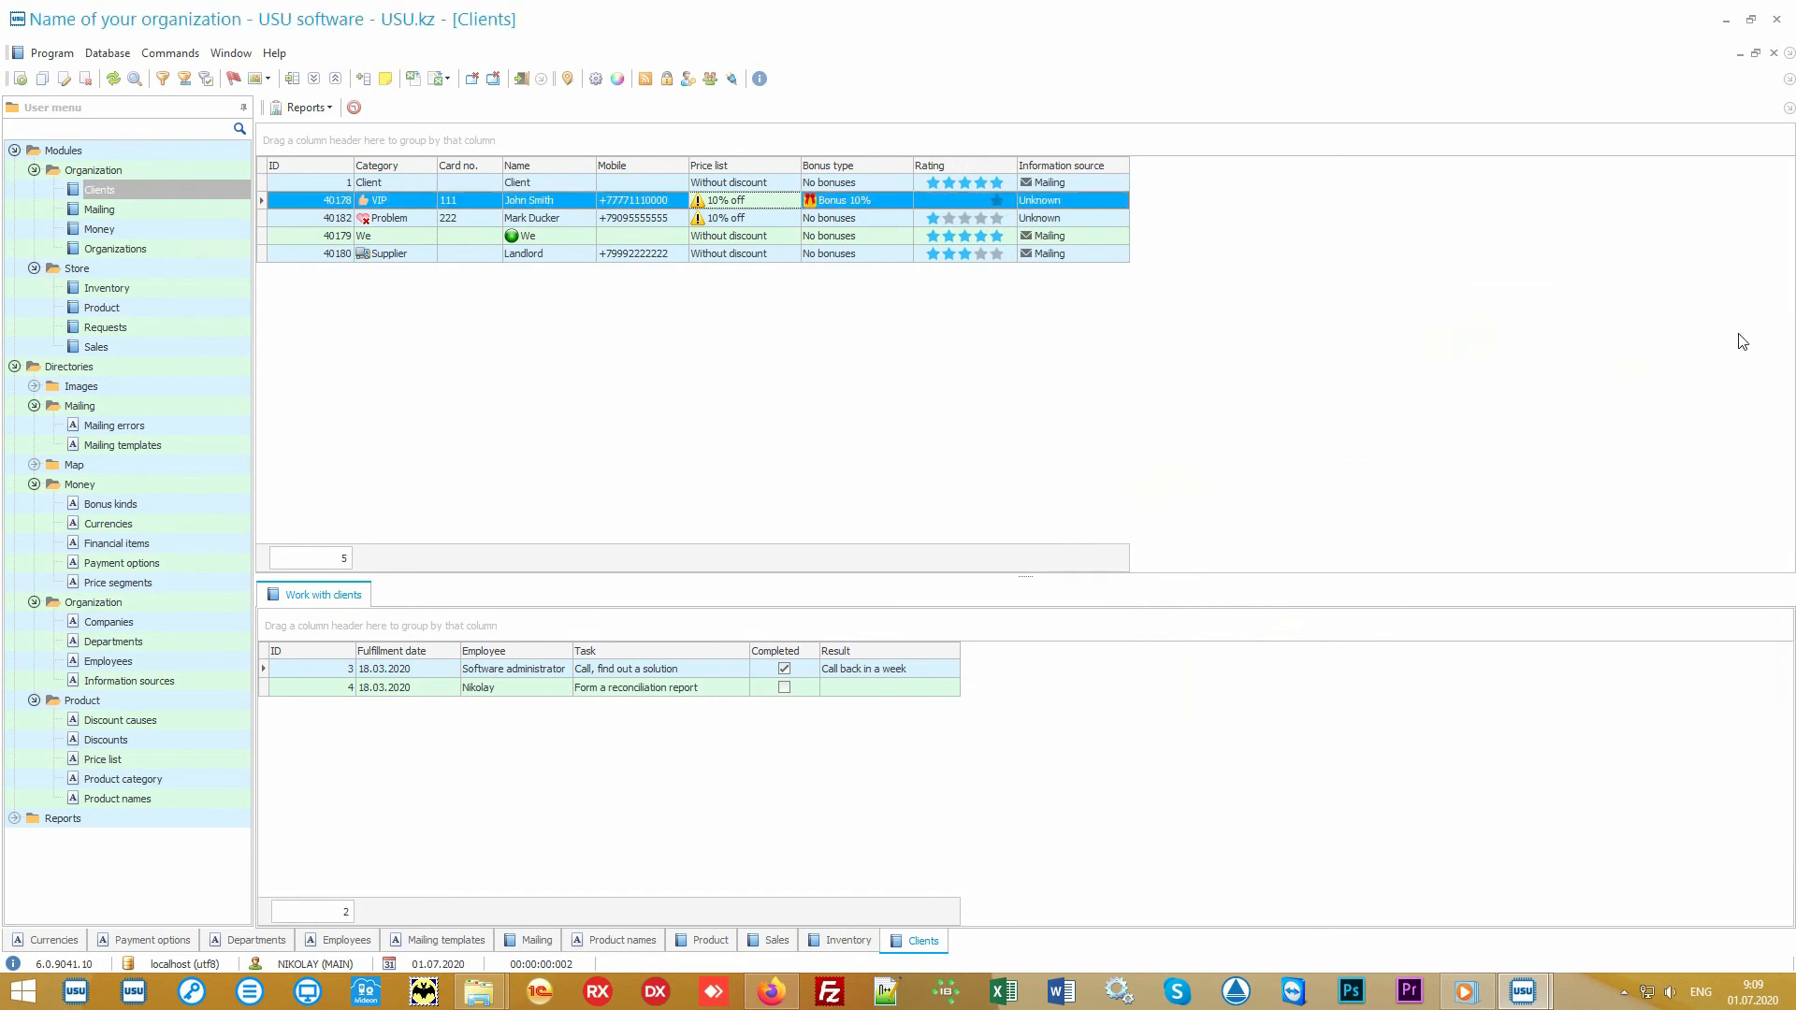
# Step: Examine the information source of the default Client and VIP records, and the VIP client's bonus type
pyautogui.click(1110, 183)
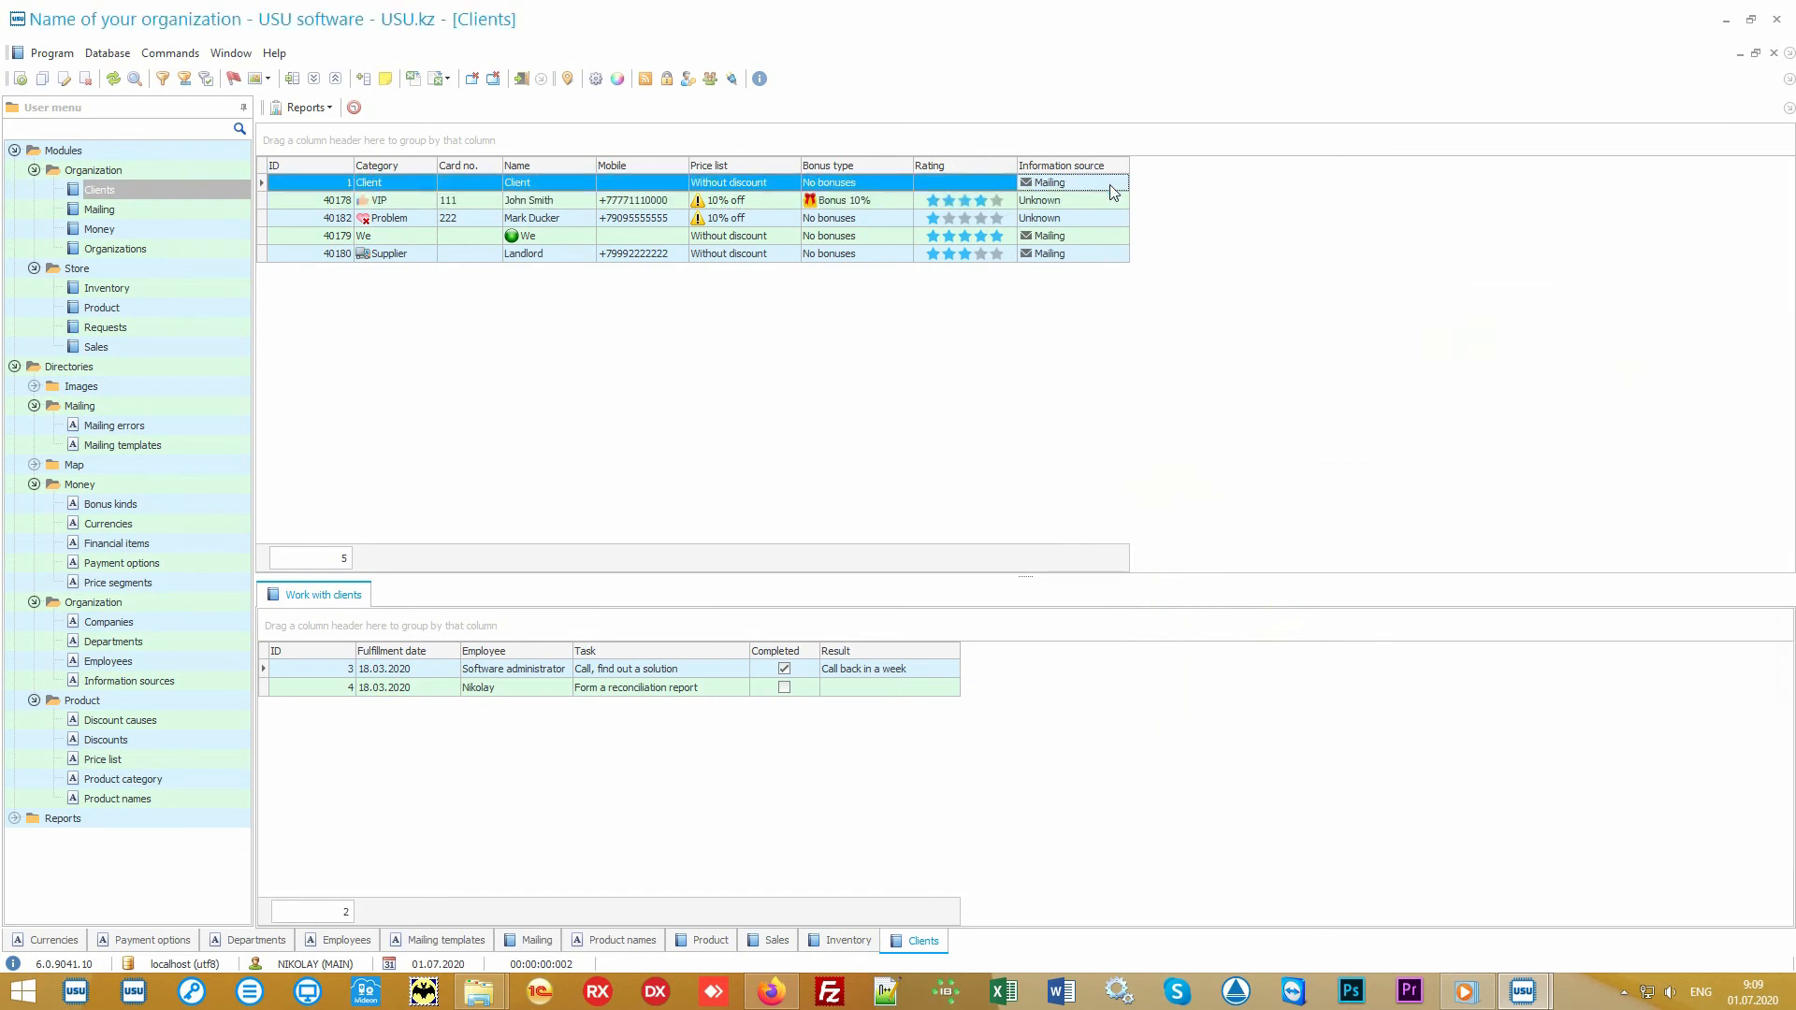
pyautogui.click(1109, 202)
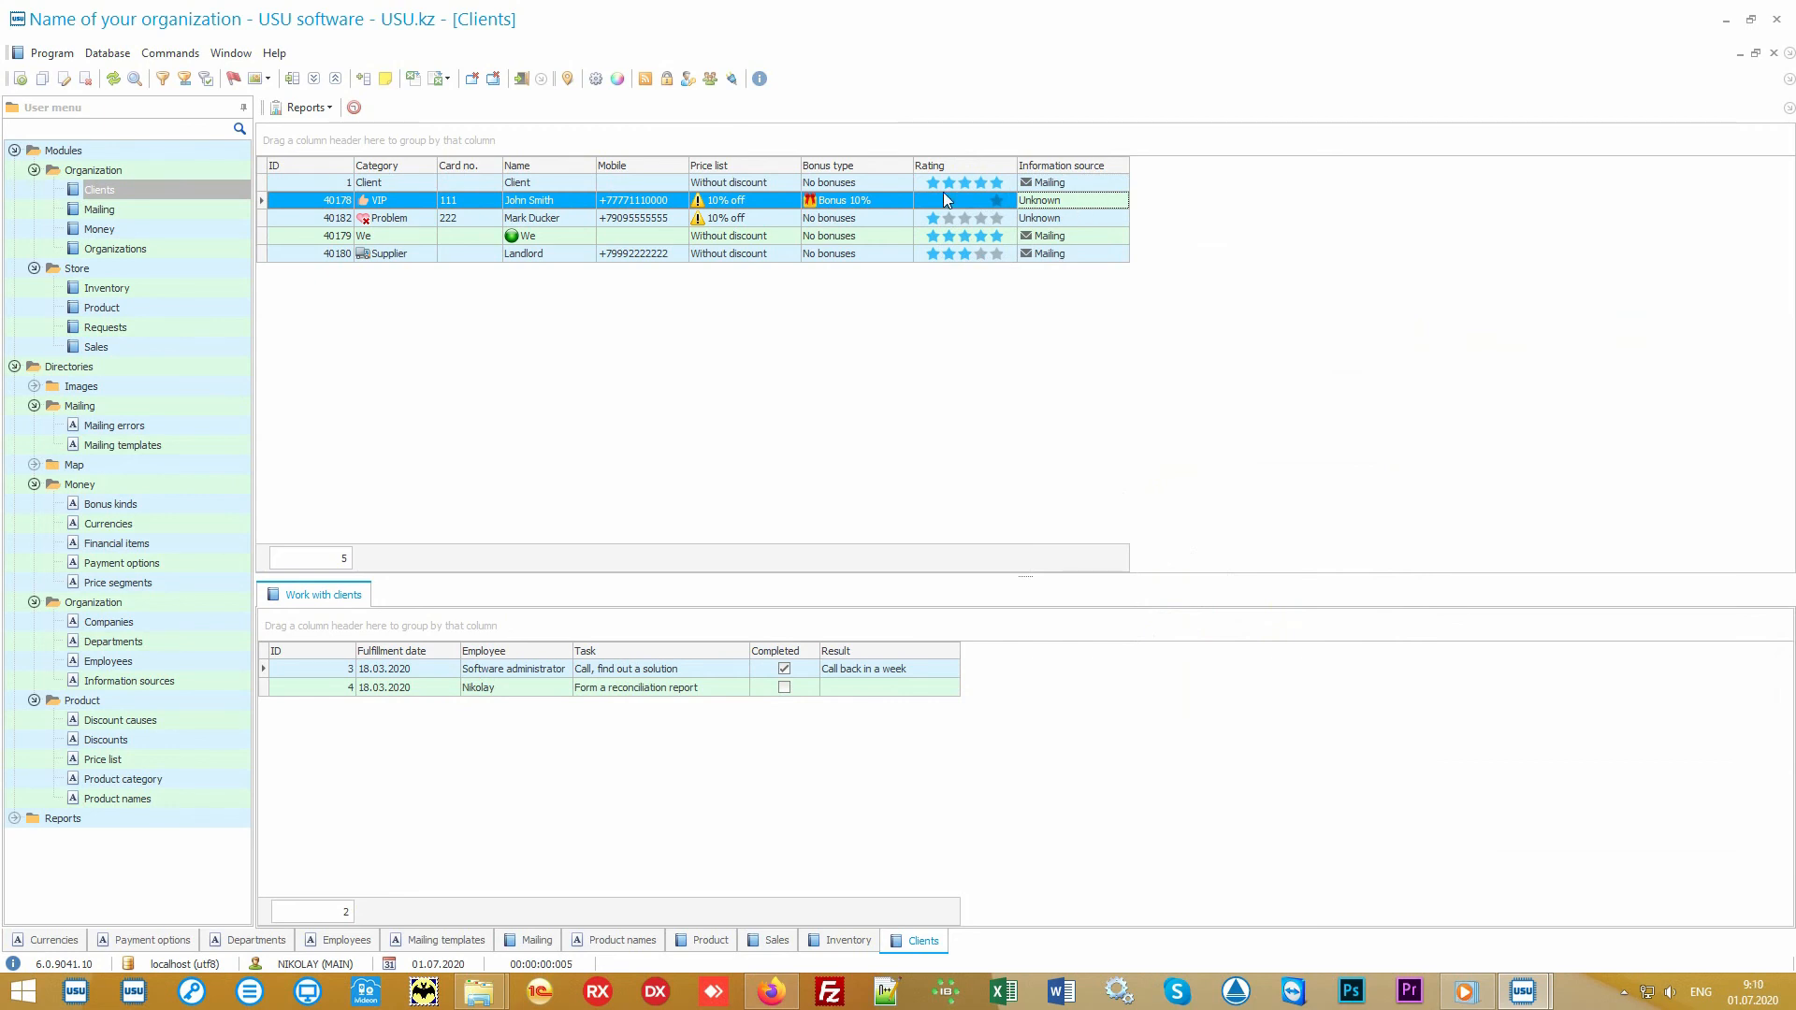
pyautogui.click(885, 199)
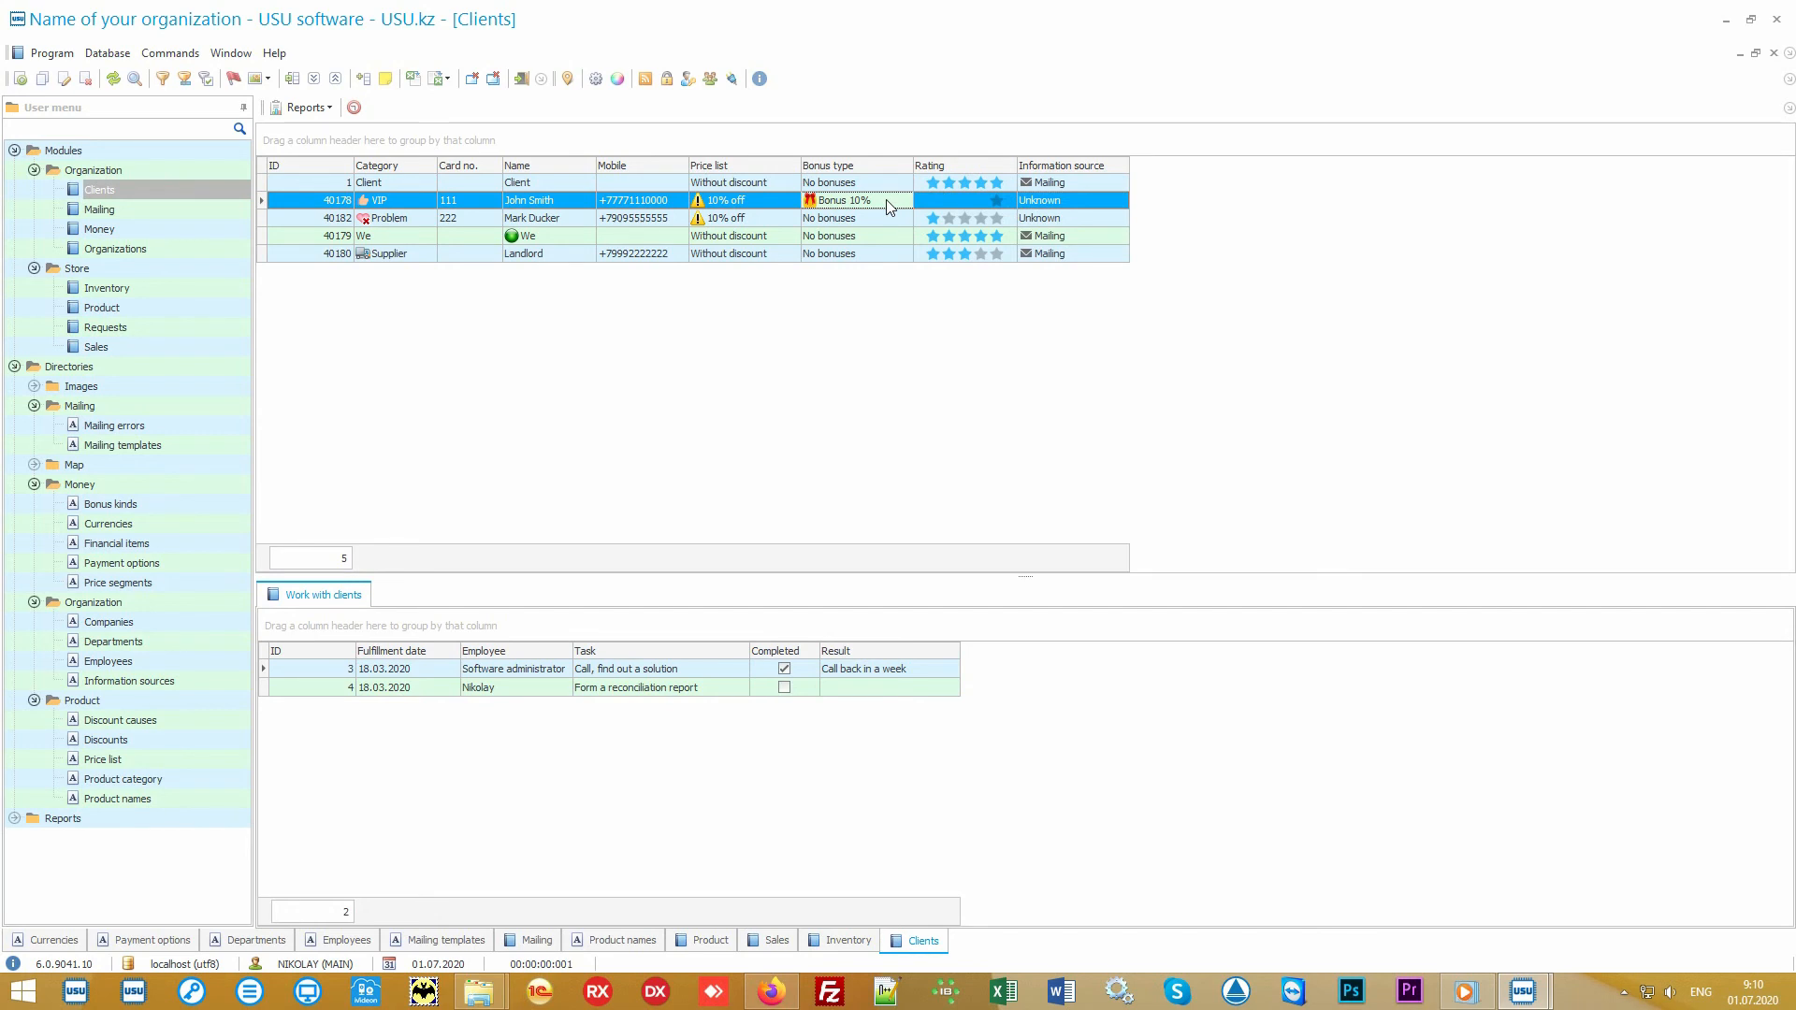
# Step: Generate the Mailing report for clients with mailing consent, and review its mailing recipients and sending options without creating a mailing list
pyautogui.click(14, 367)
pyautogui.click(14, 387)
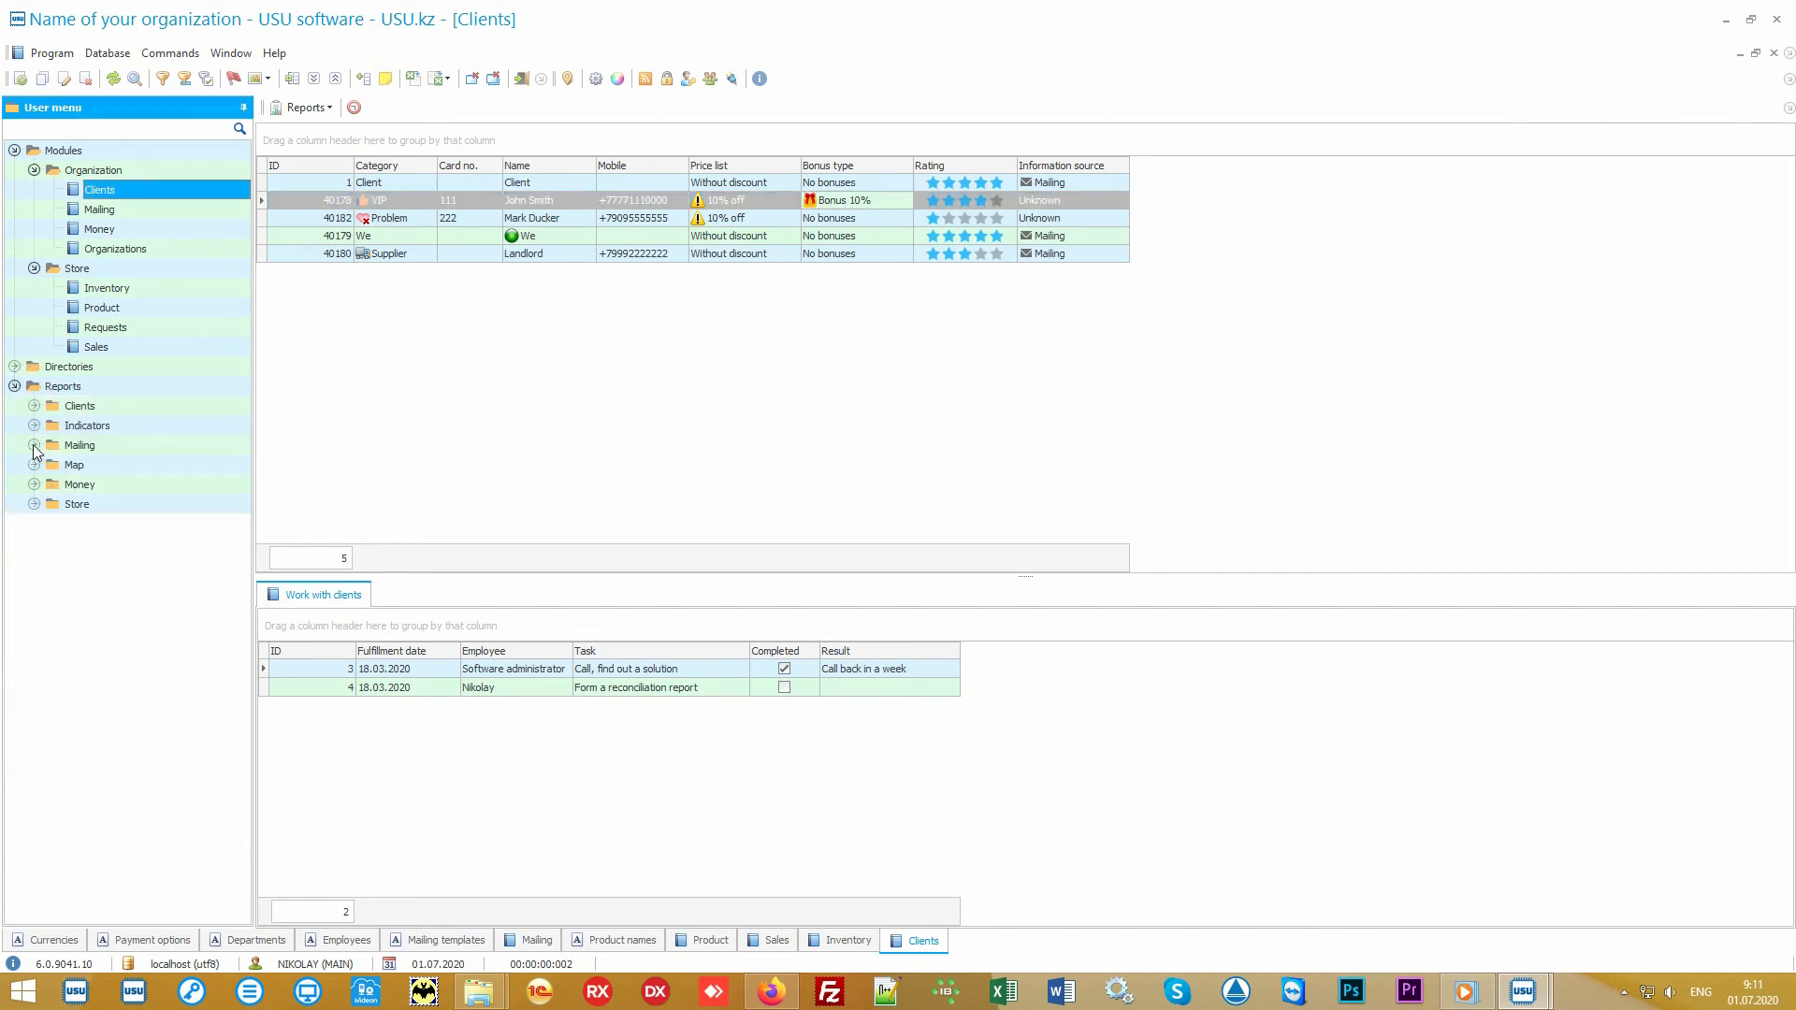
pyautogui.click(33, 446)
pyautogui.doubleClick(99, 466)
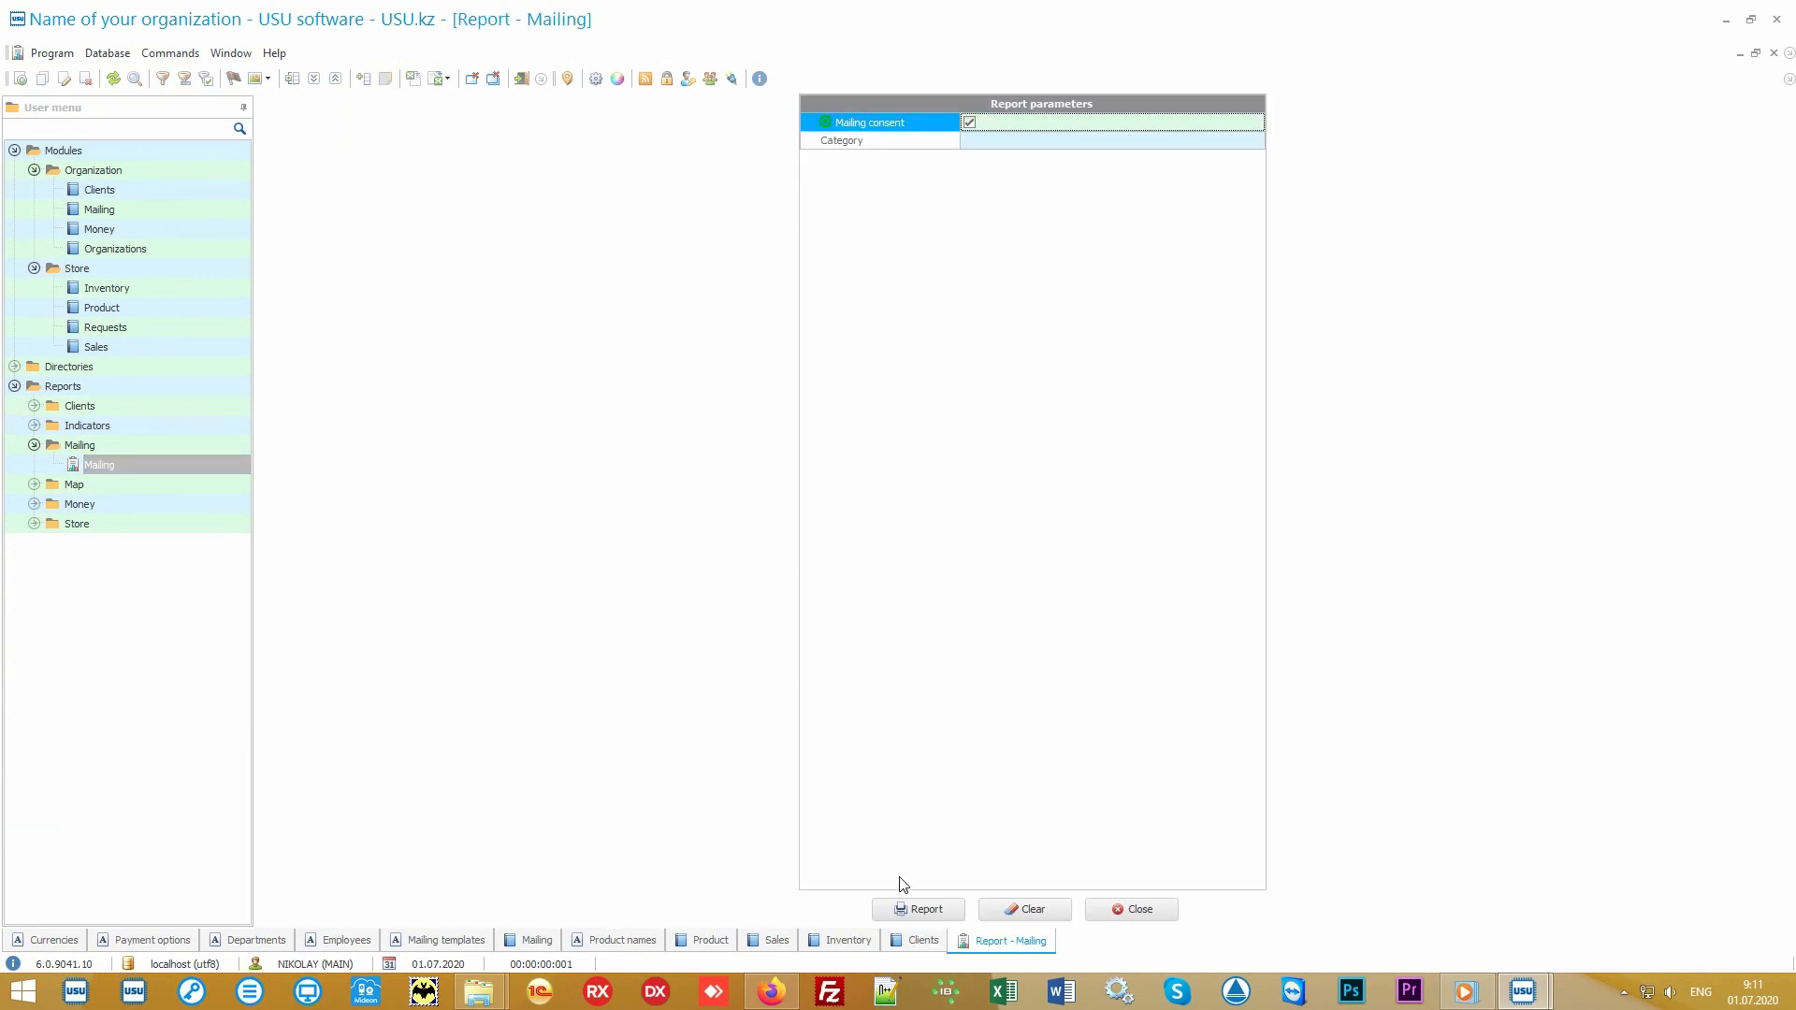
pyautogui.click(958, 907)
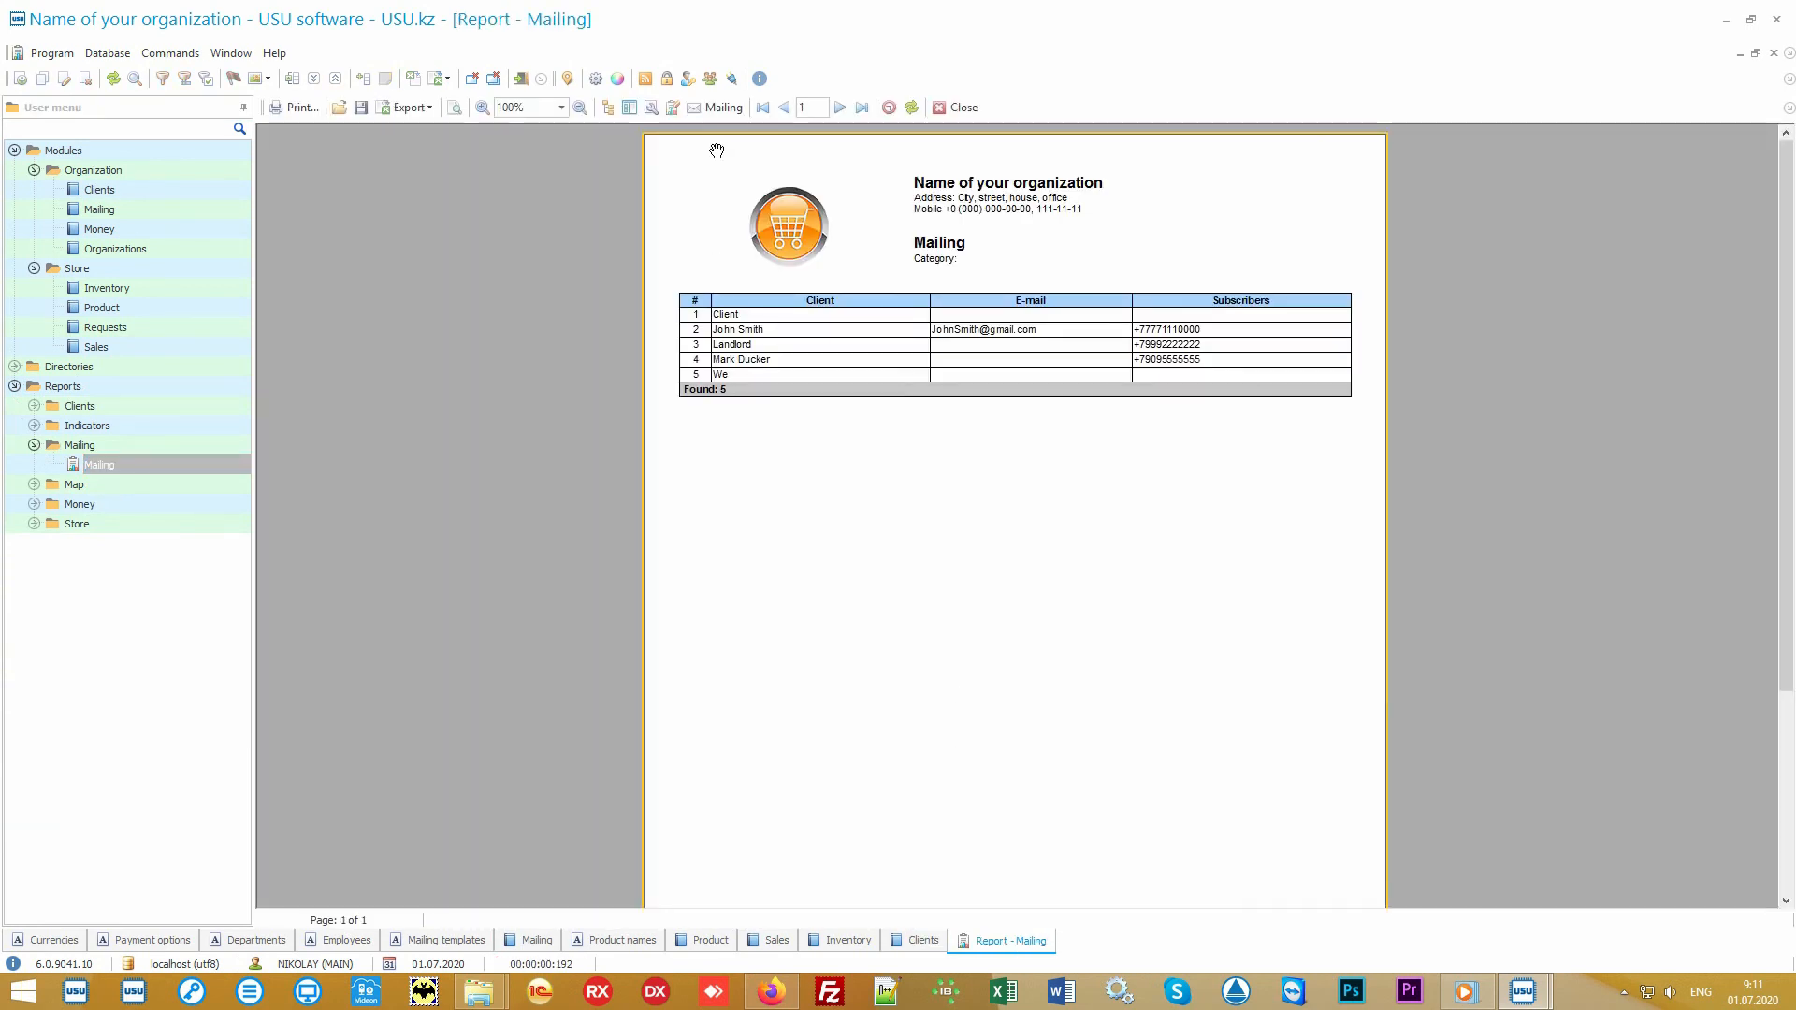
pyautogui.click(724, 108)
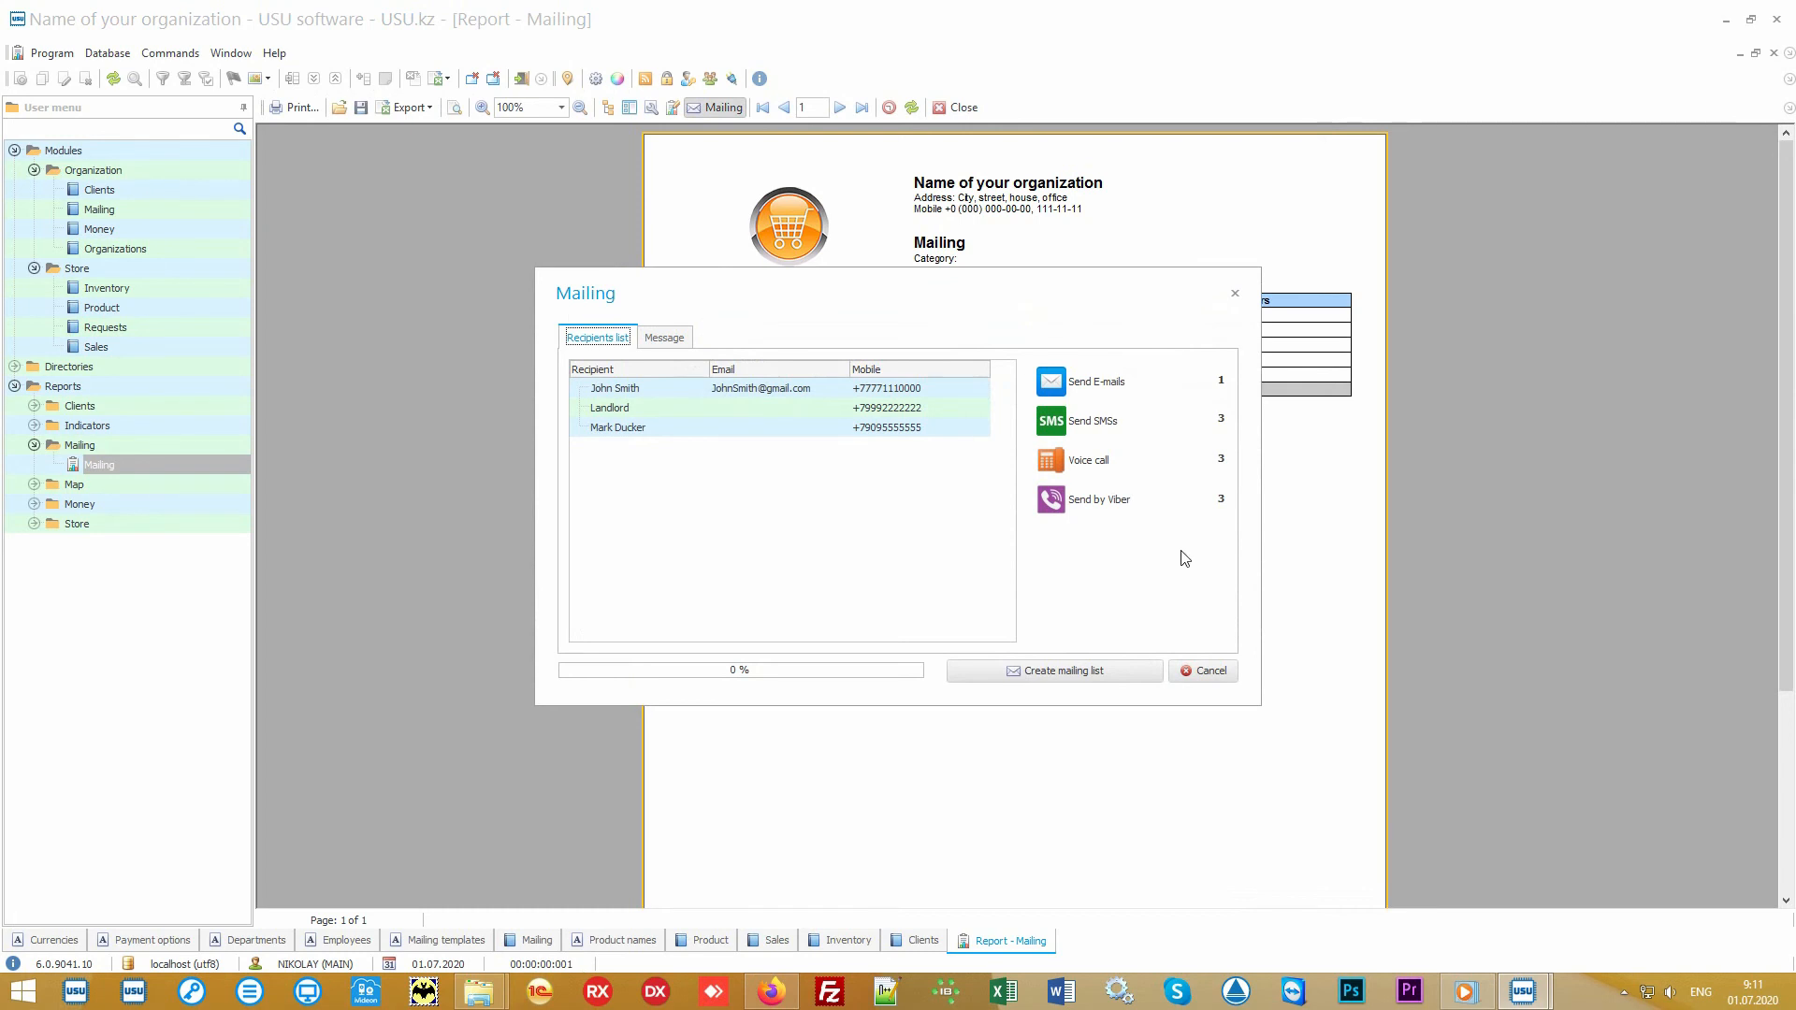
pyautogui.click(1210, 672)
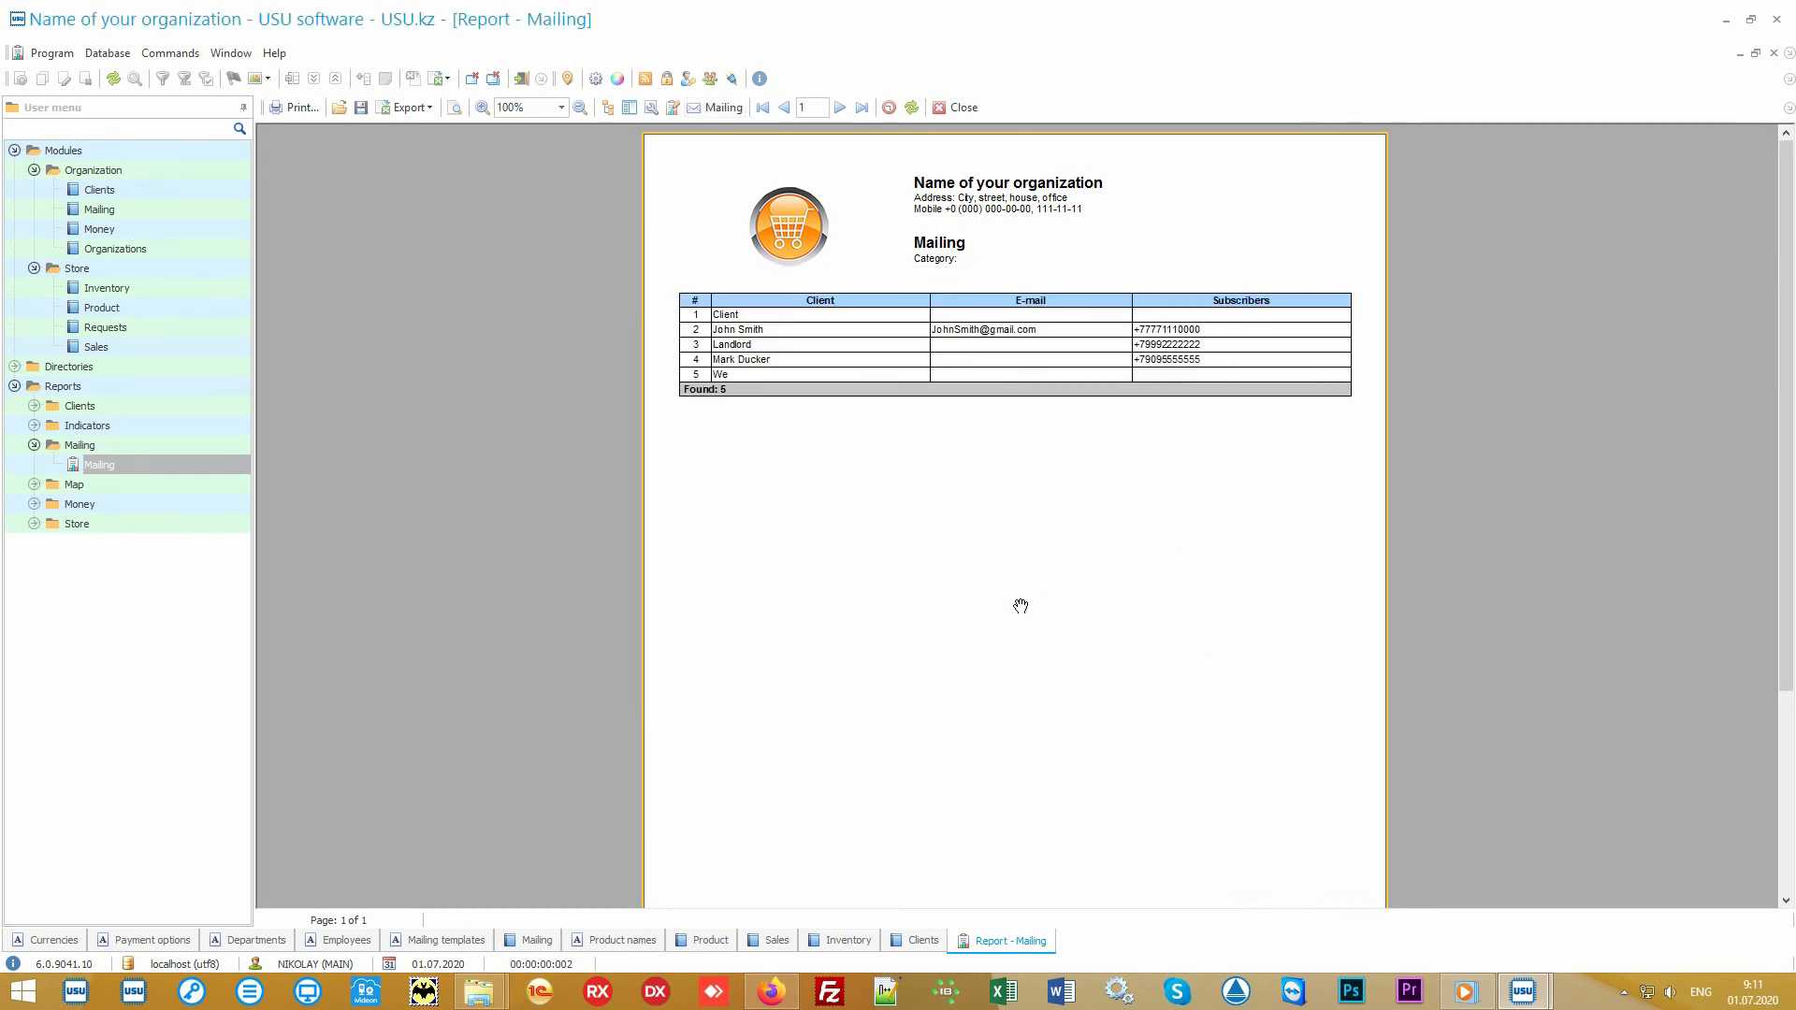
# Step: Generate the Salary report from the Money reports for the preset period, with no employee filter
pyautogui.click(192, 506)
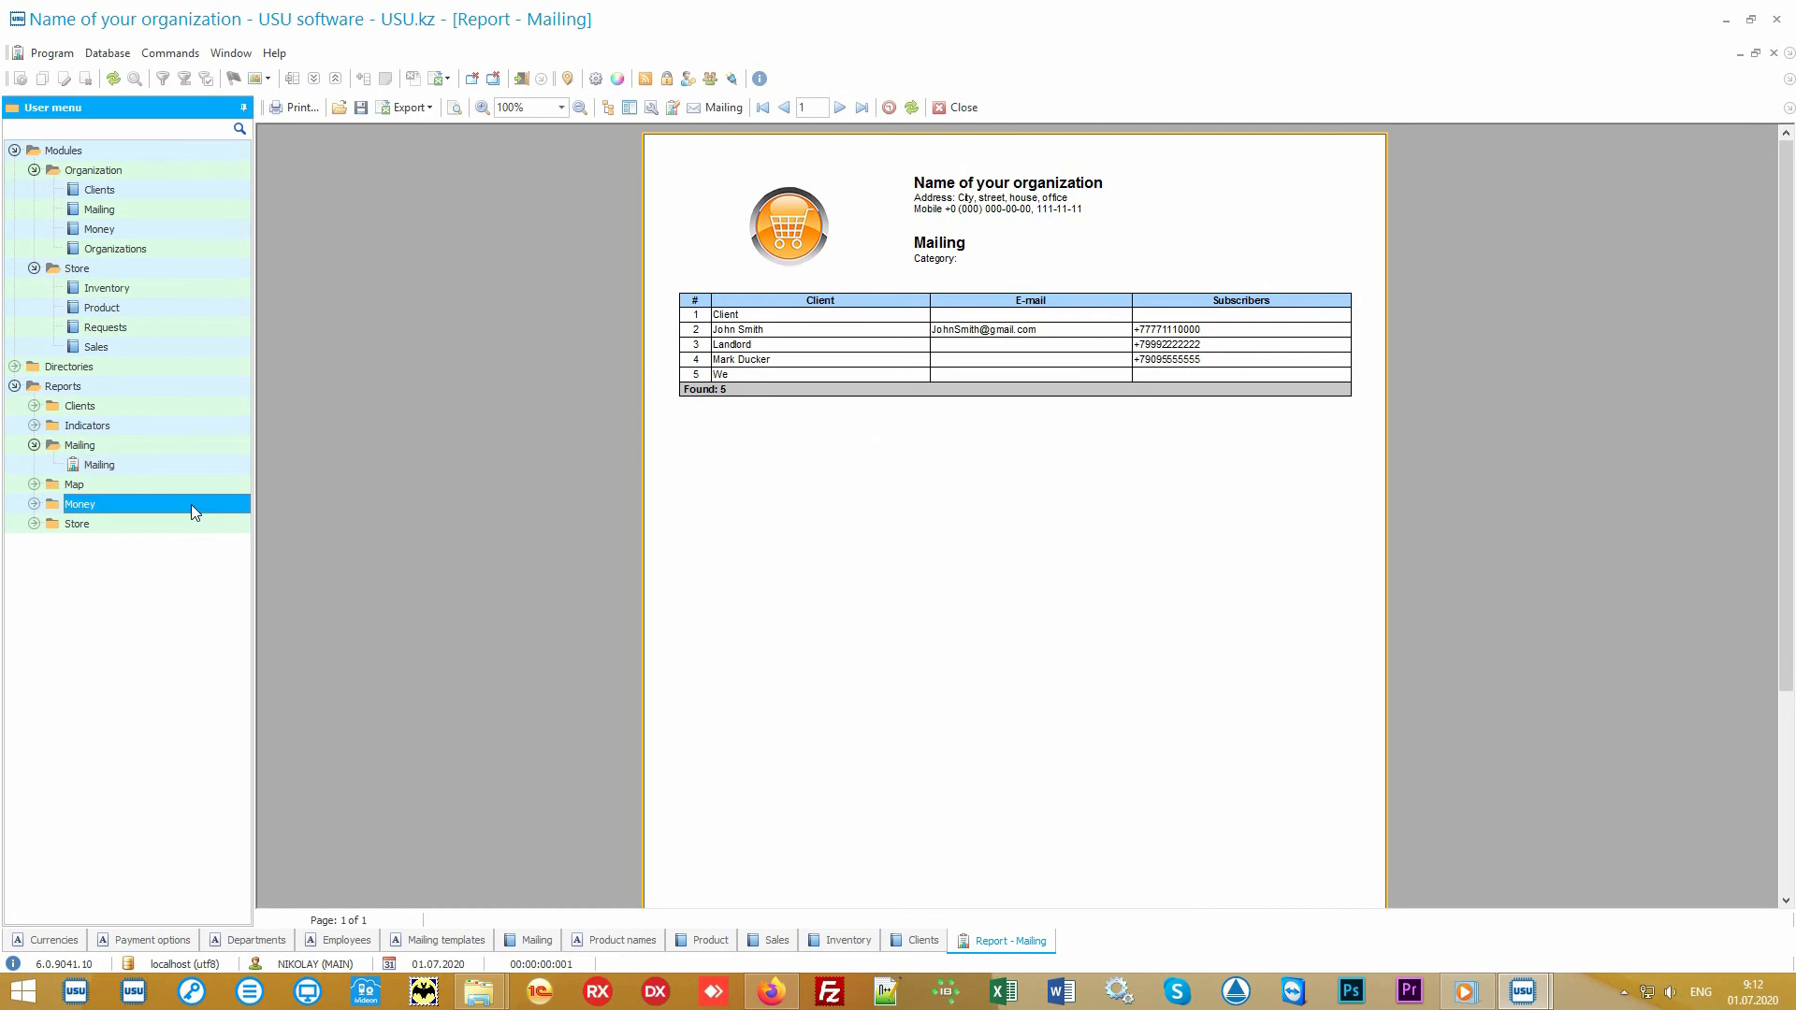
pyautogui.doubleClick(189, 502)
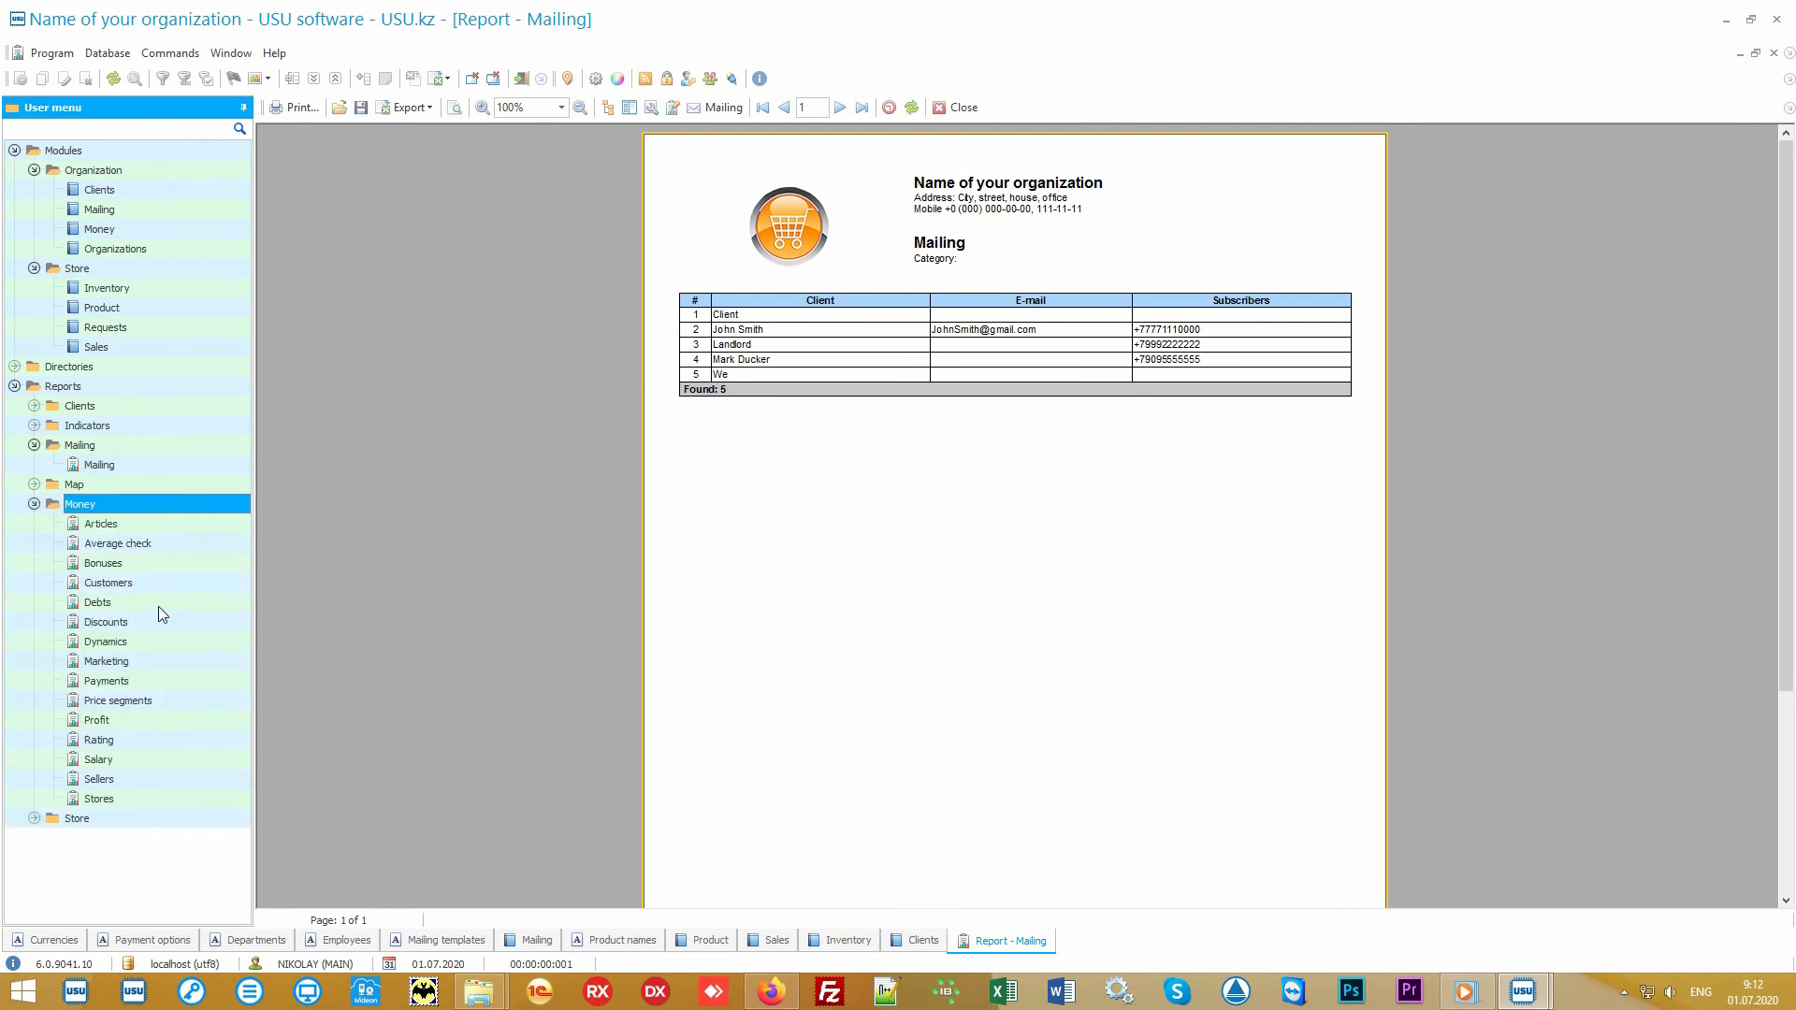
pyautogui.doubleClick(133, 759)
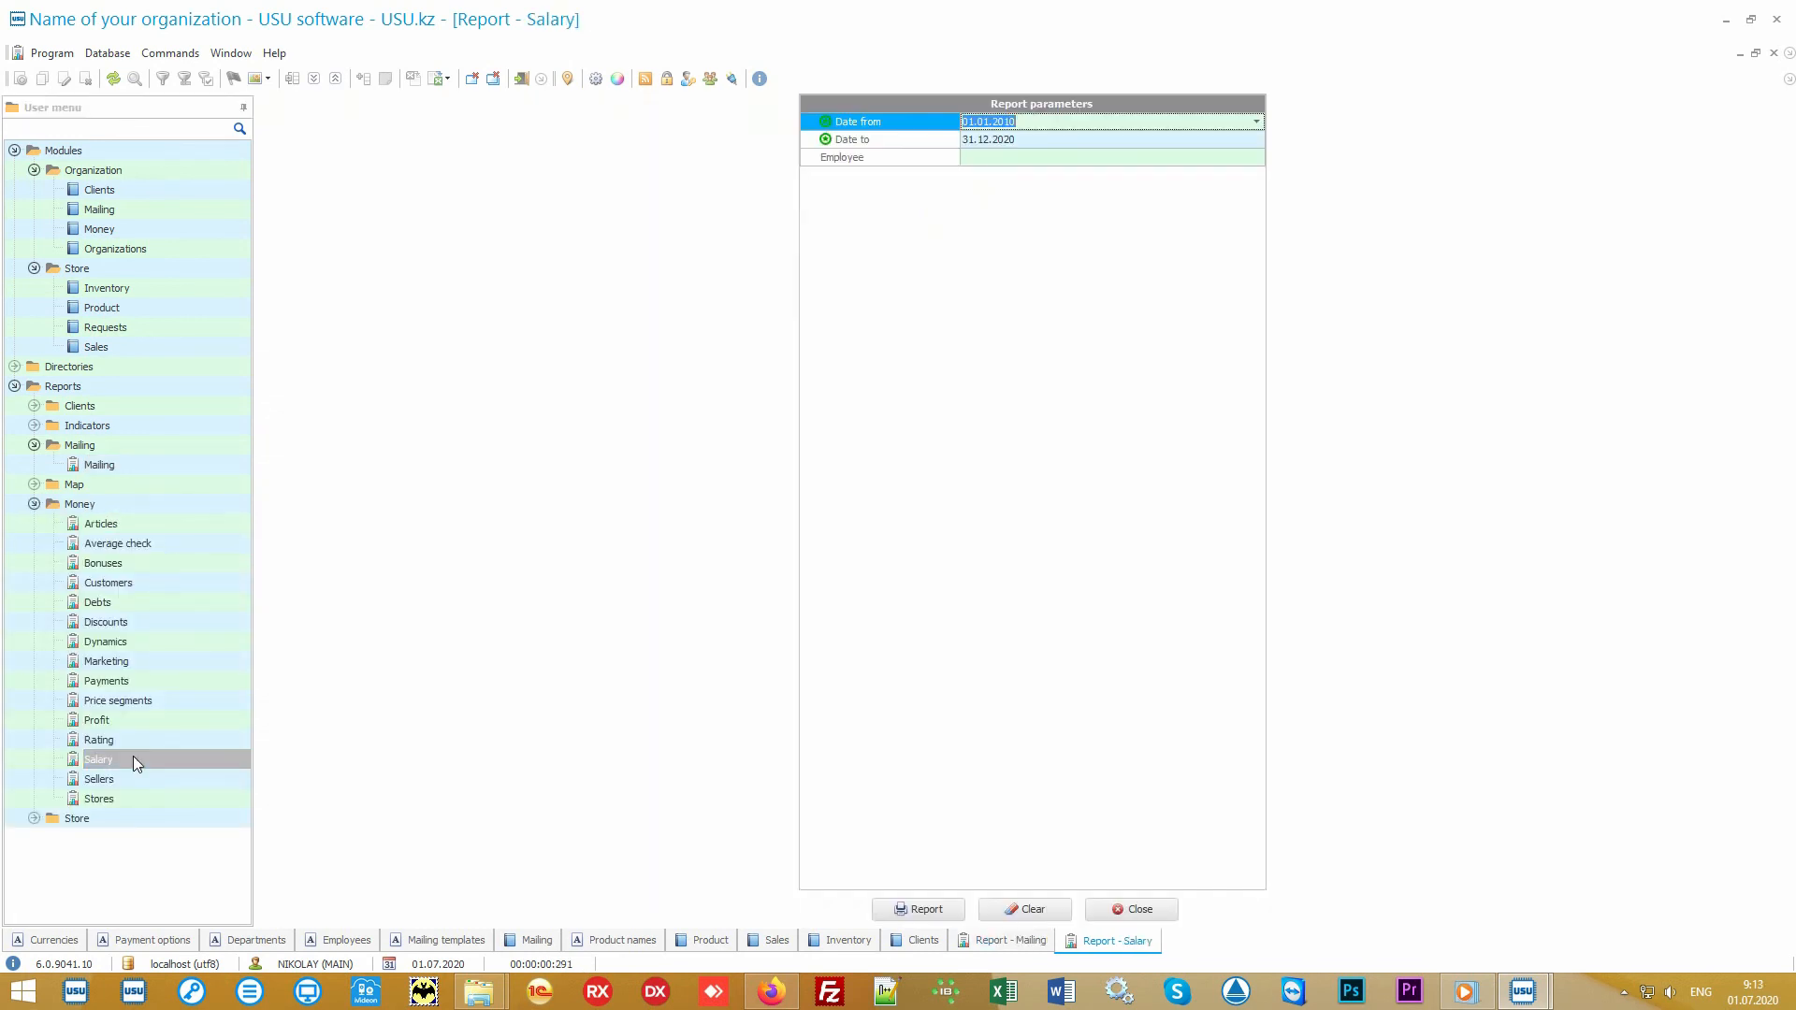
pyautogui.click(916, 911)
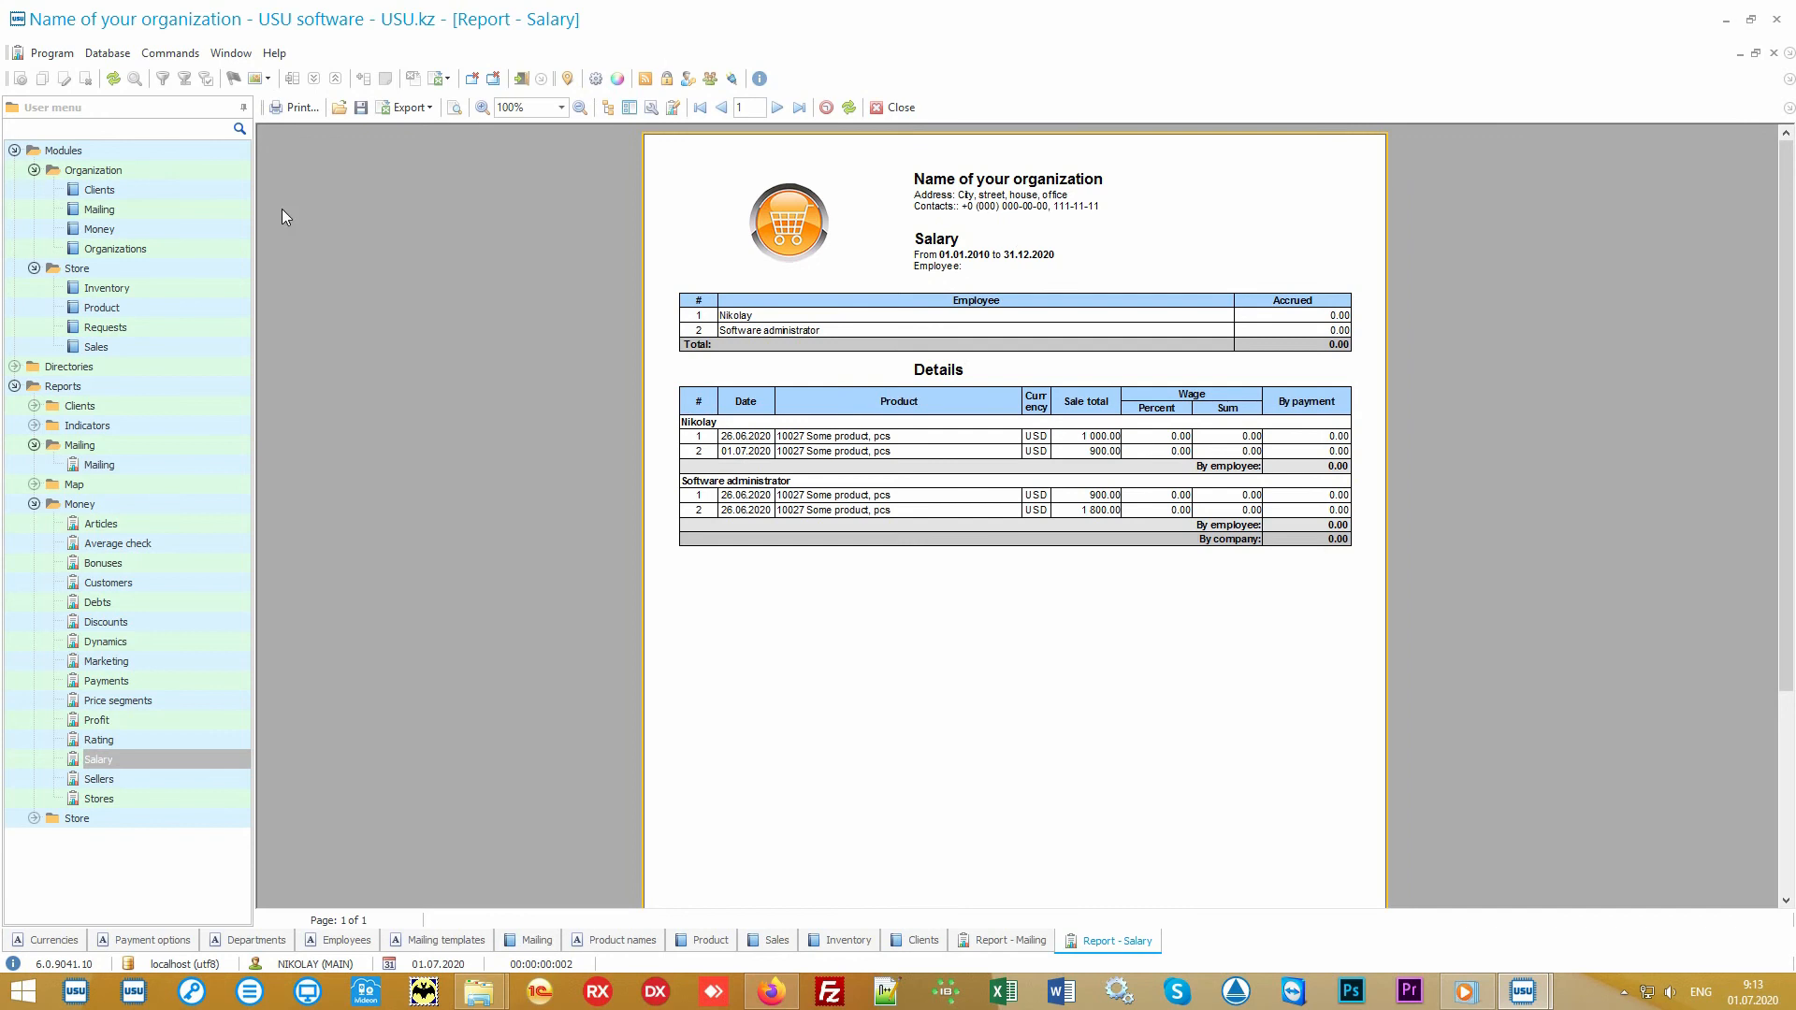
# Step: Return to the Clients table and collapse the Modules branch and the Mailing and Money report groups
pyautogui.click(99, 190)
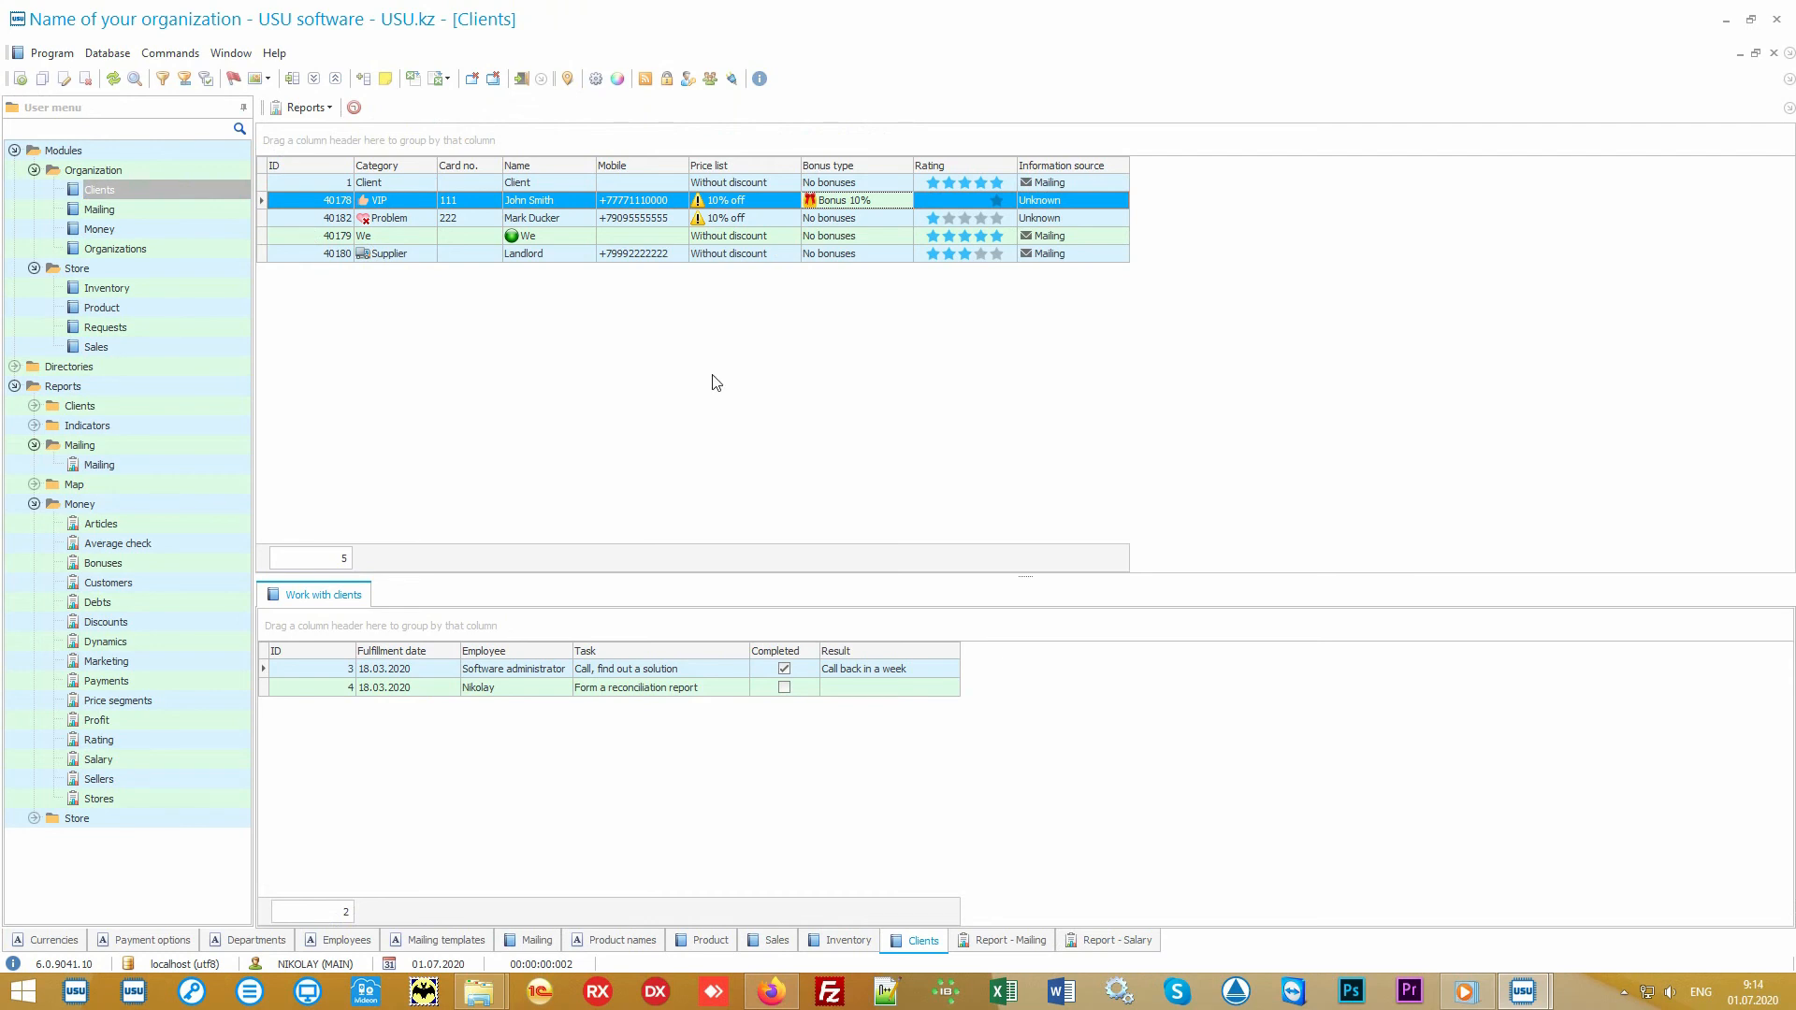
pyautogui.click(32, 152)
pyautogui.click(14, 151)
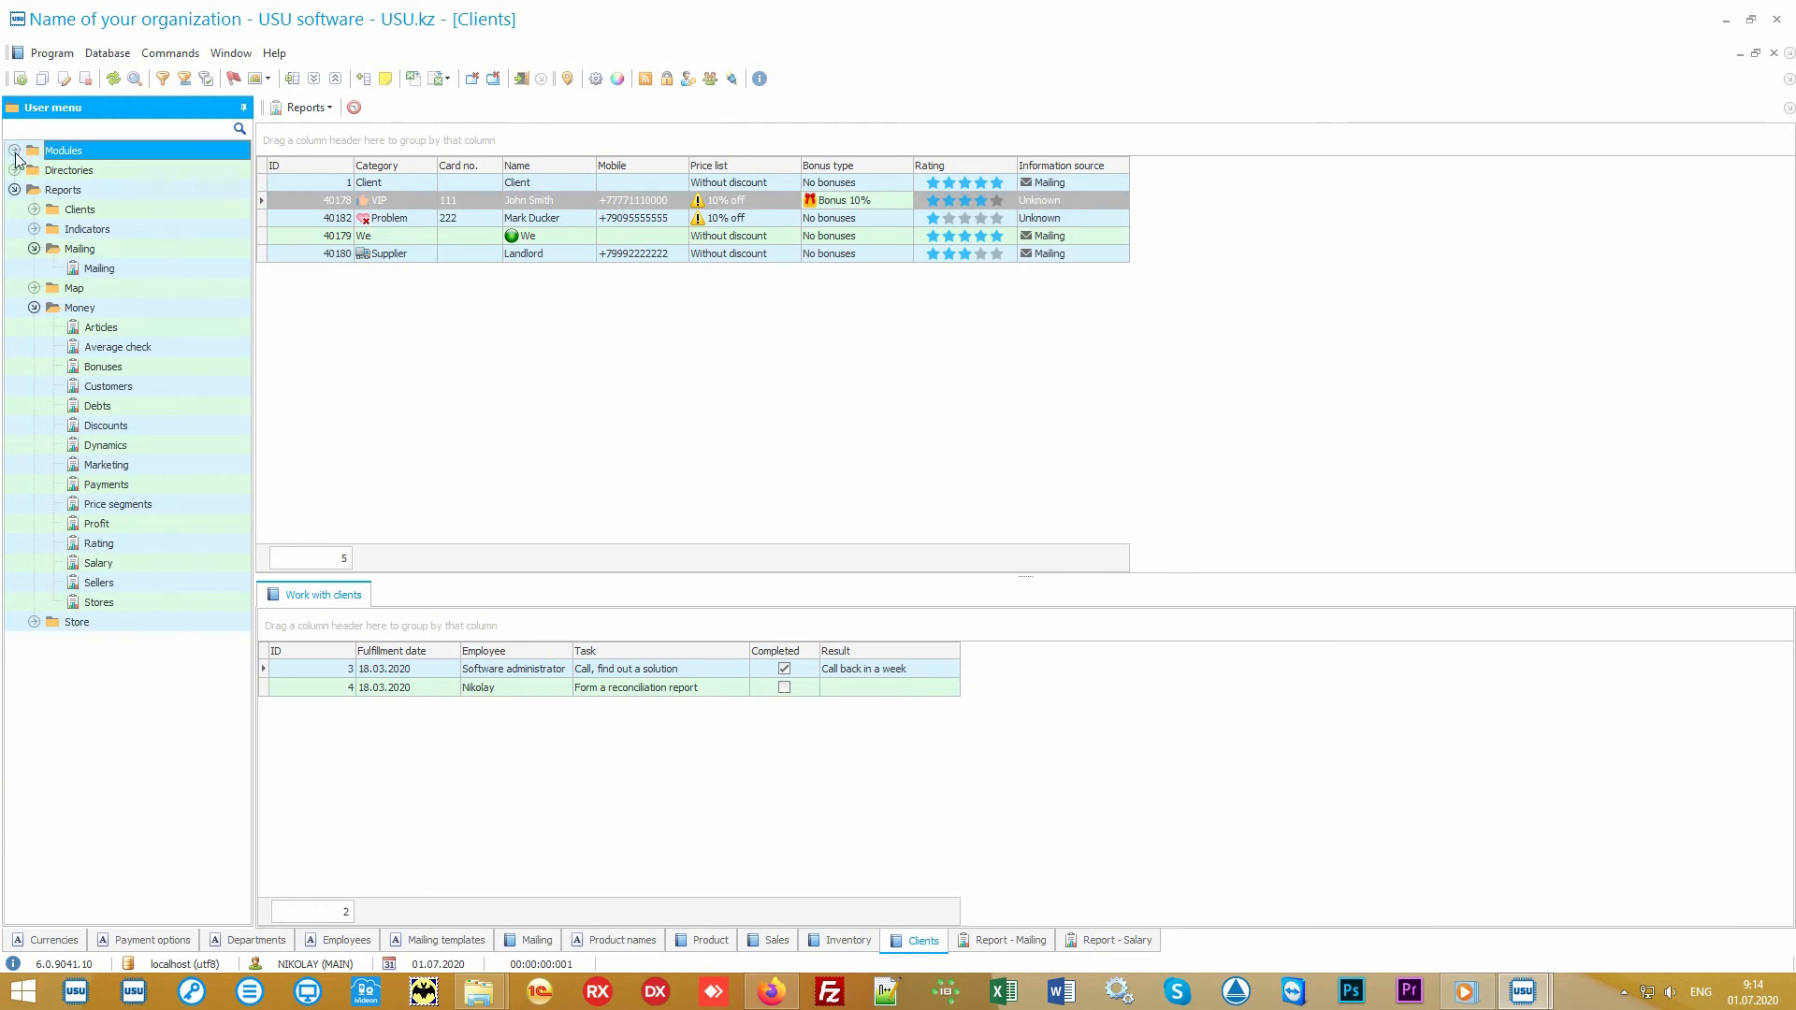
pyautogui.click(81, 249)
pyautogui.click(34, 249)
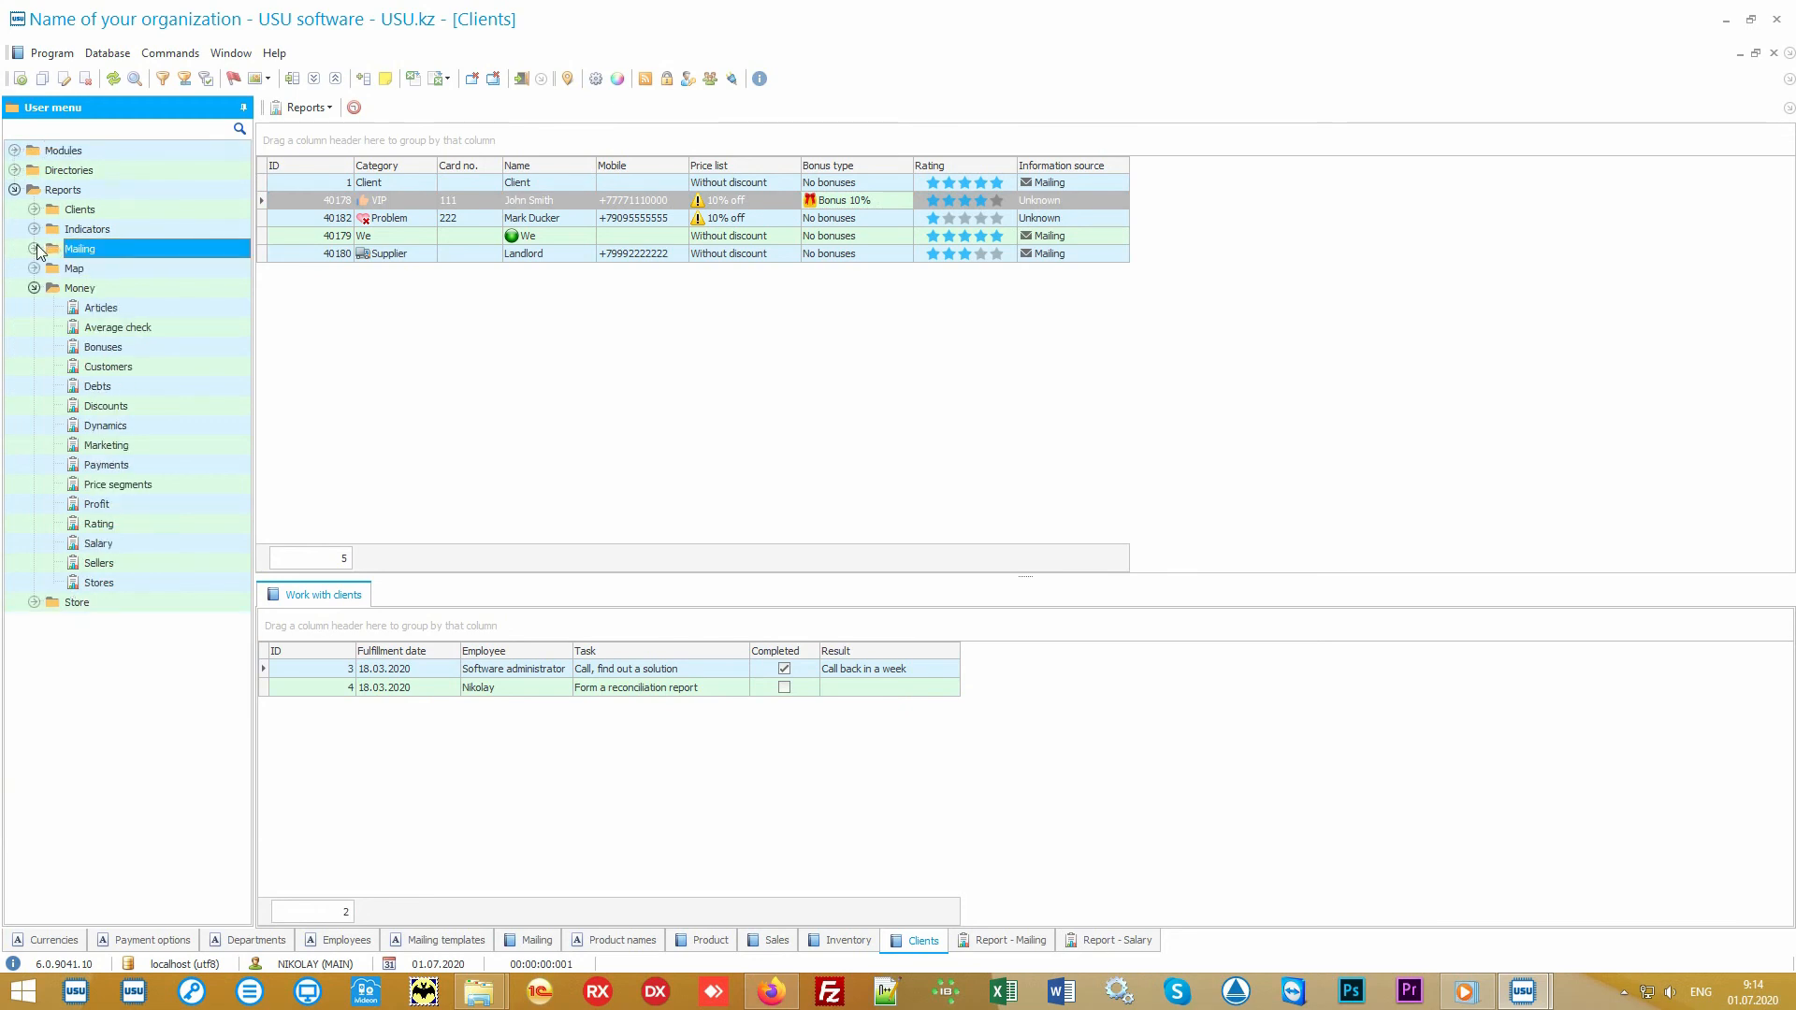
pyautogui.click(51, 288)
pyautogui.click(35, 288)
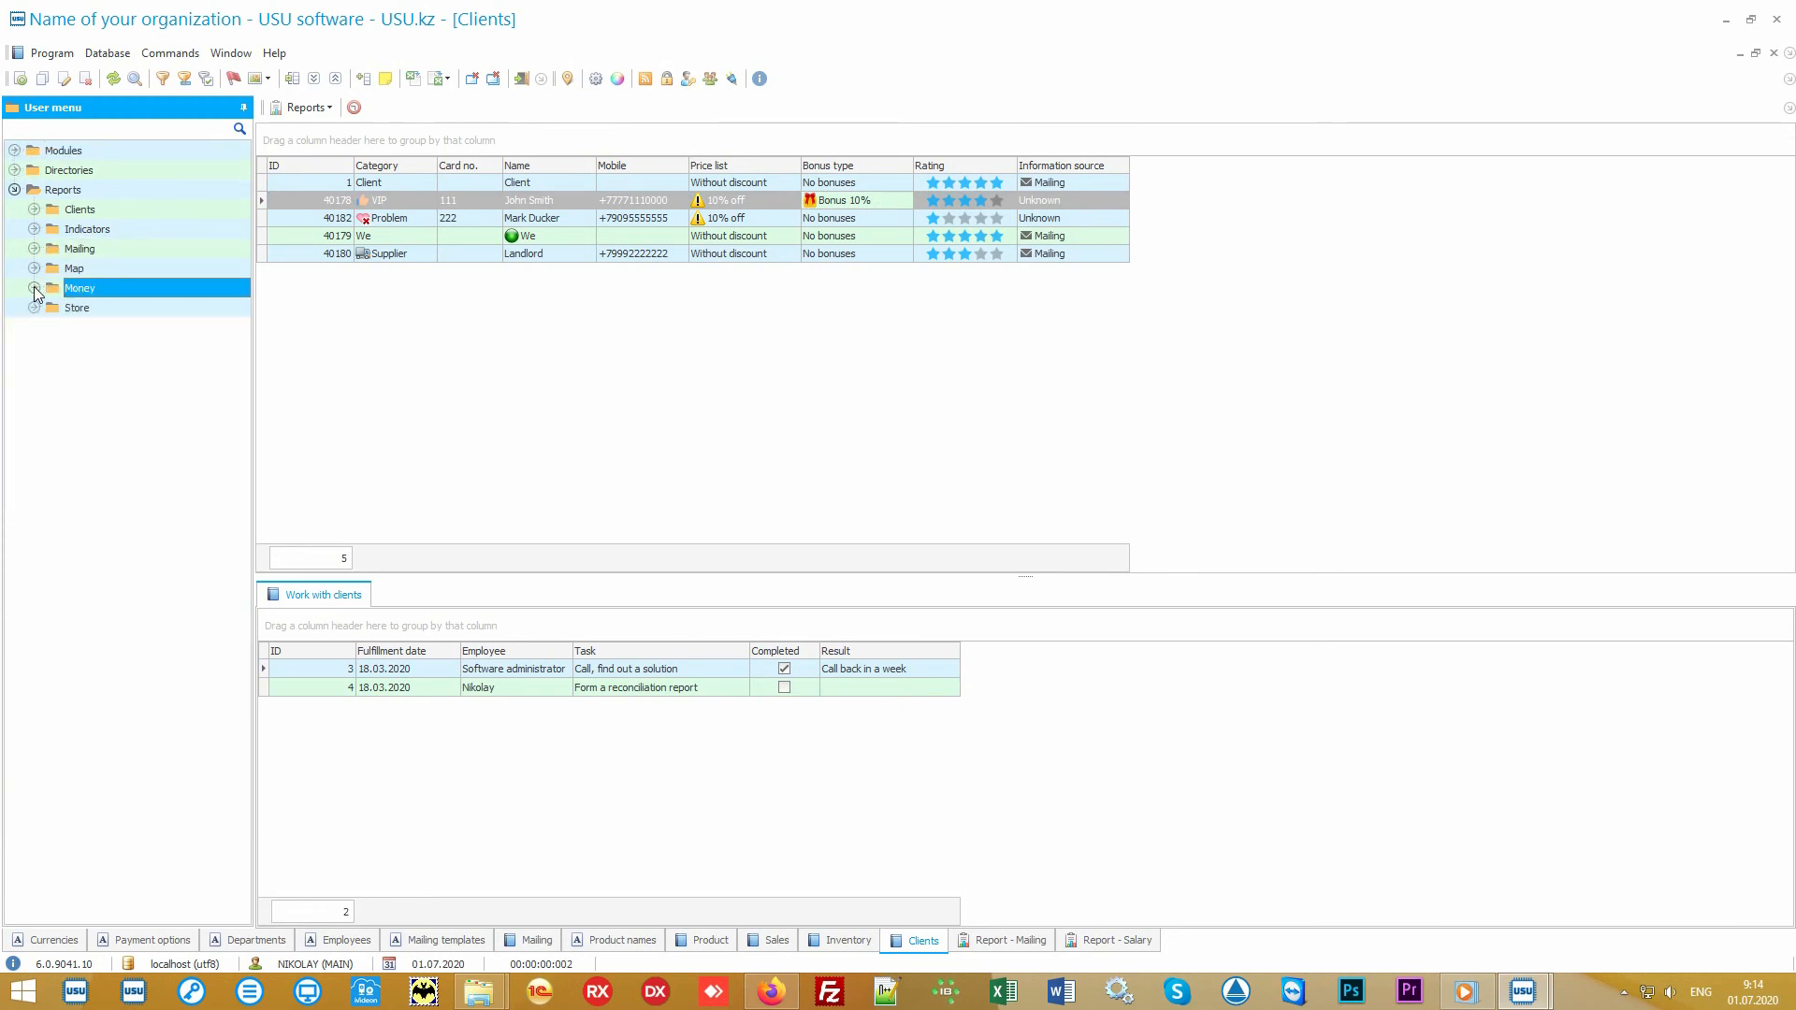
# Step: Generate the product Popularity report from the Store reports for the preset period
pyautogui.doubleClick(99, 309)
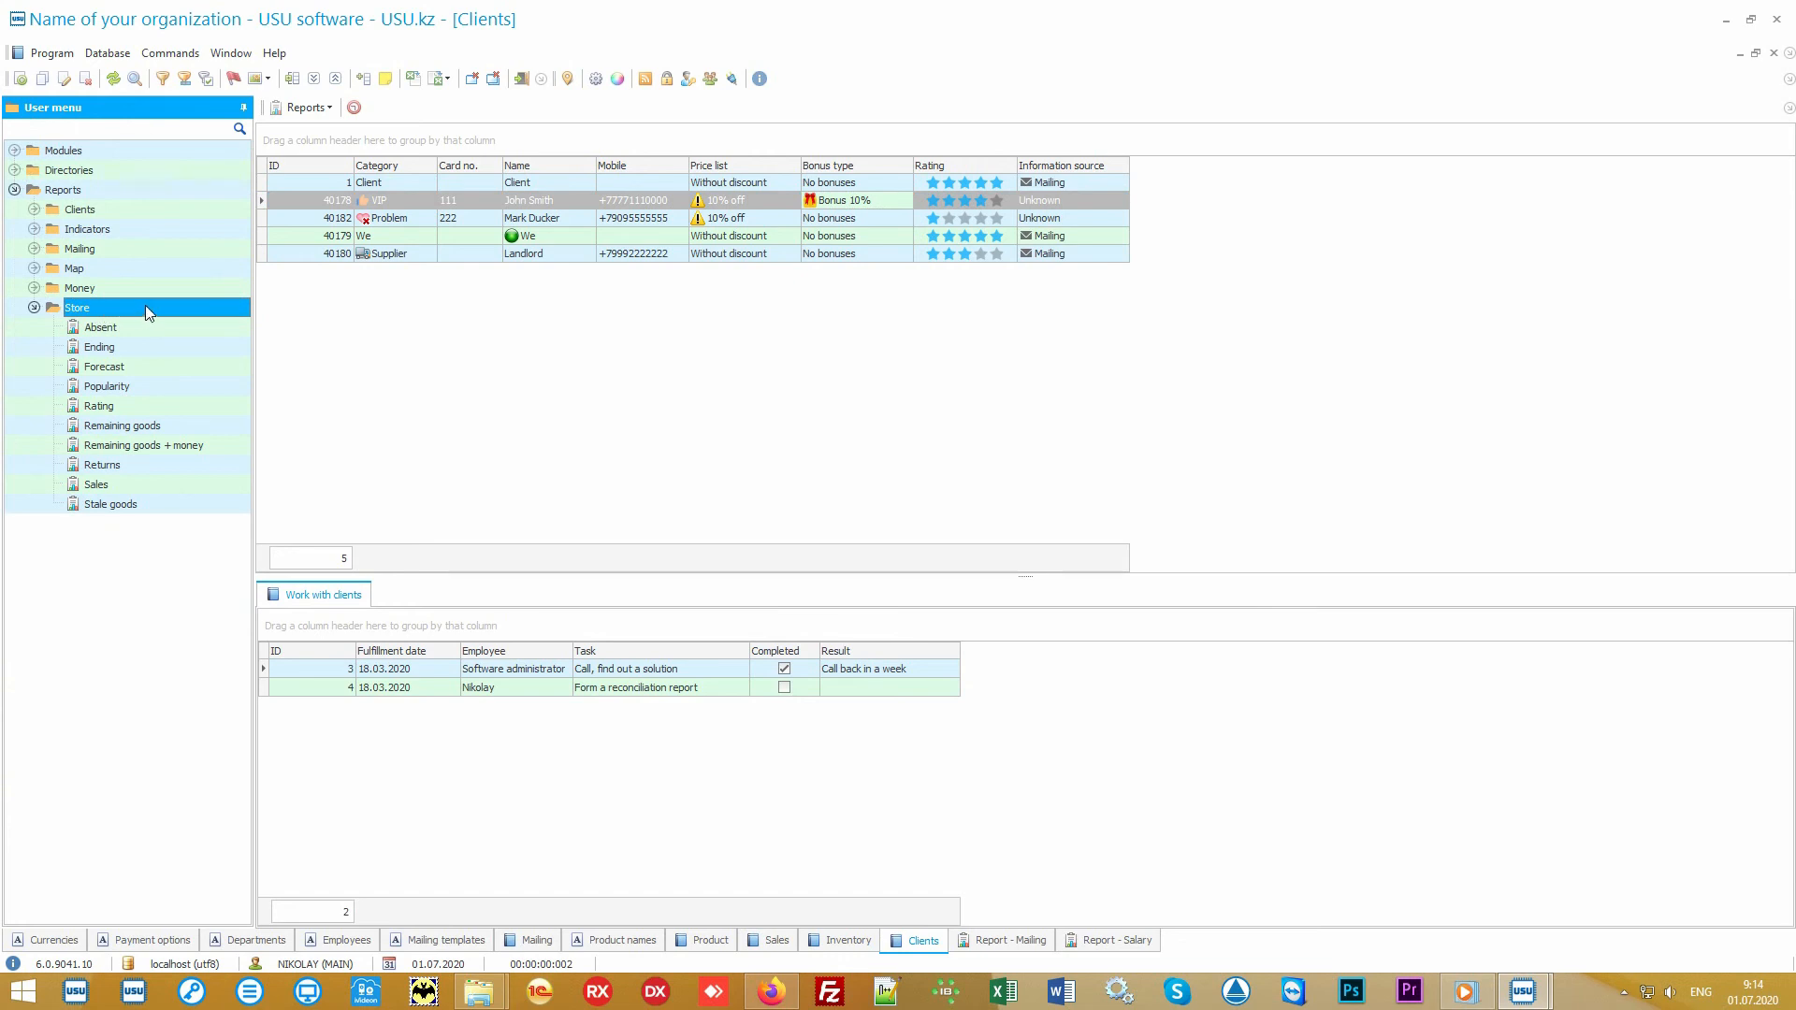
pyautogui.doubleClick(156, 385)
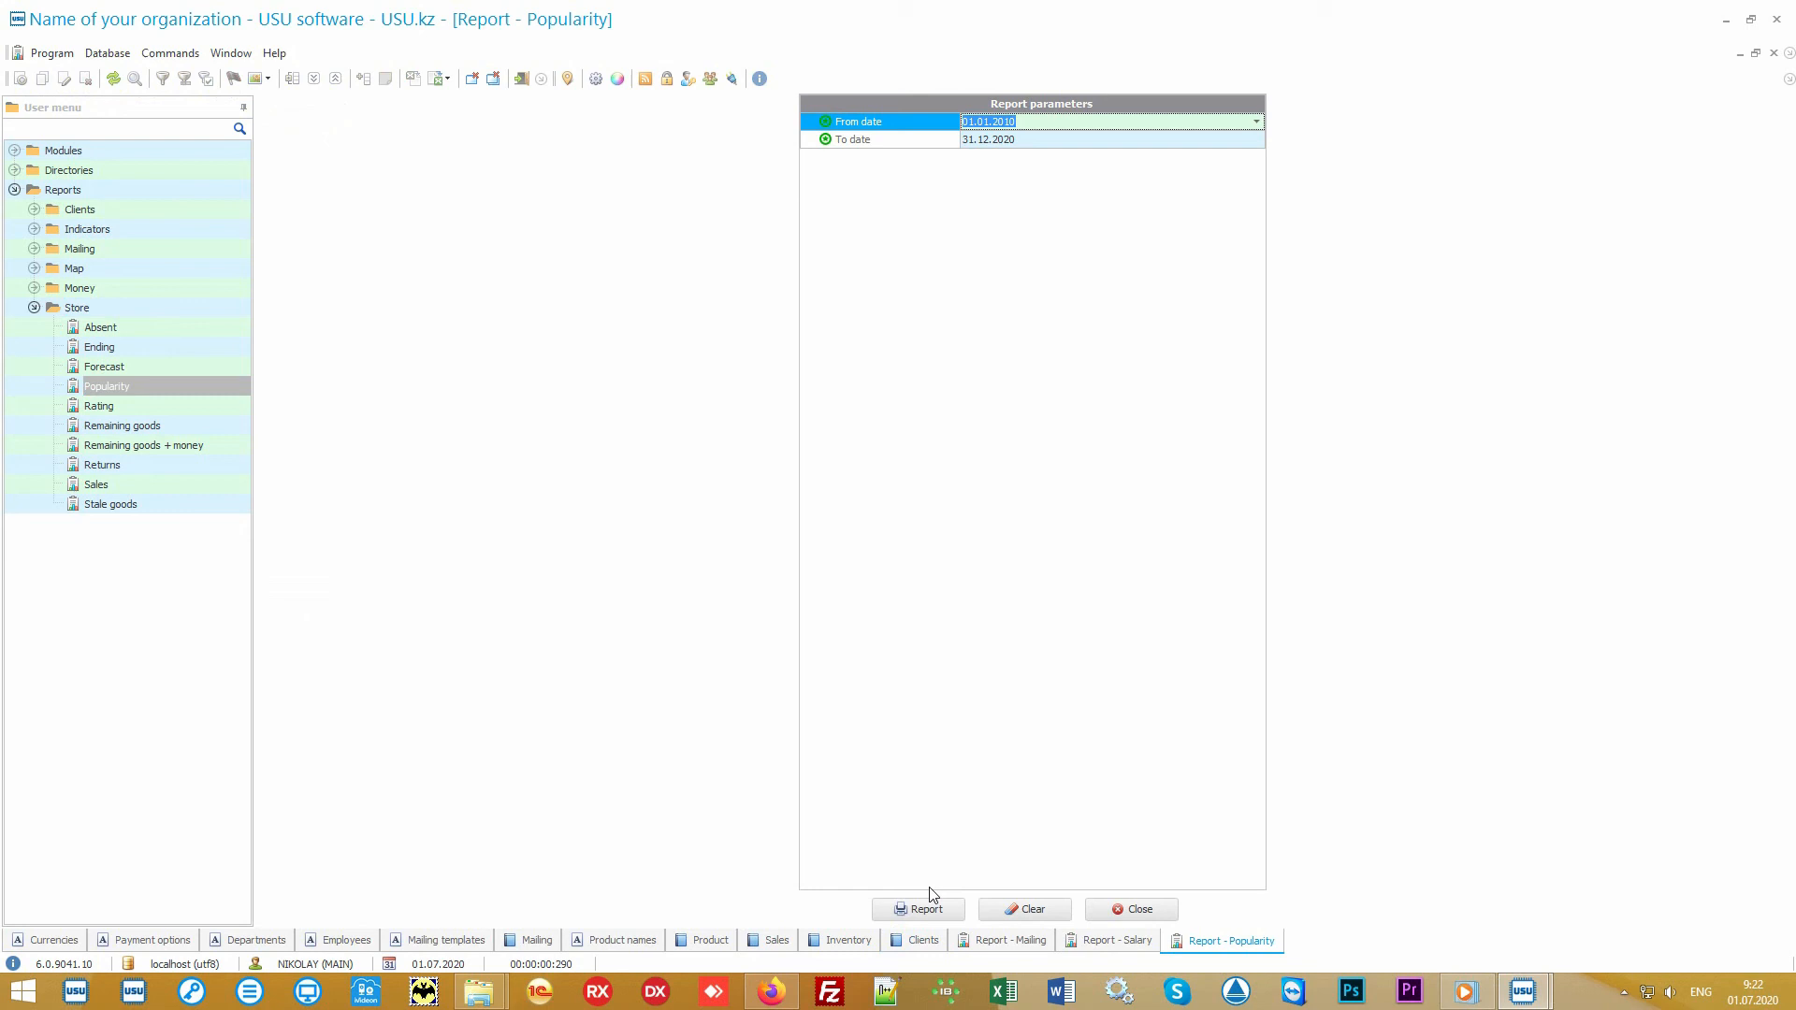
pyautogui.click(930, 907)
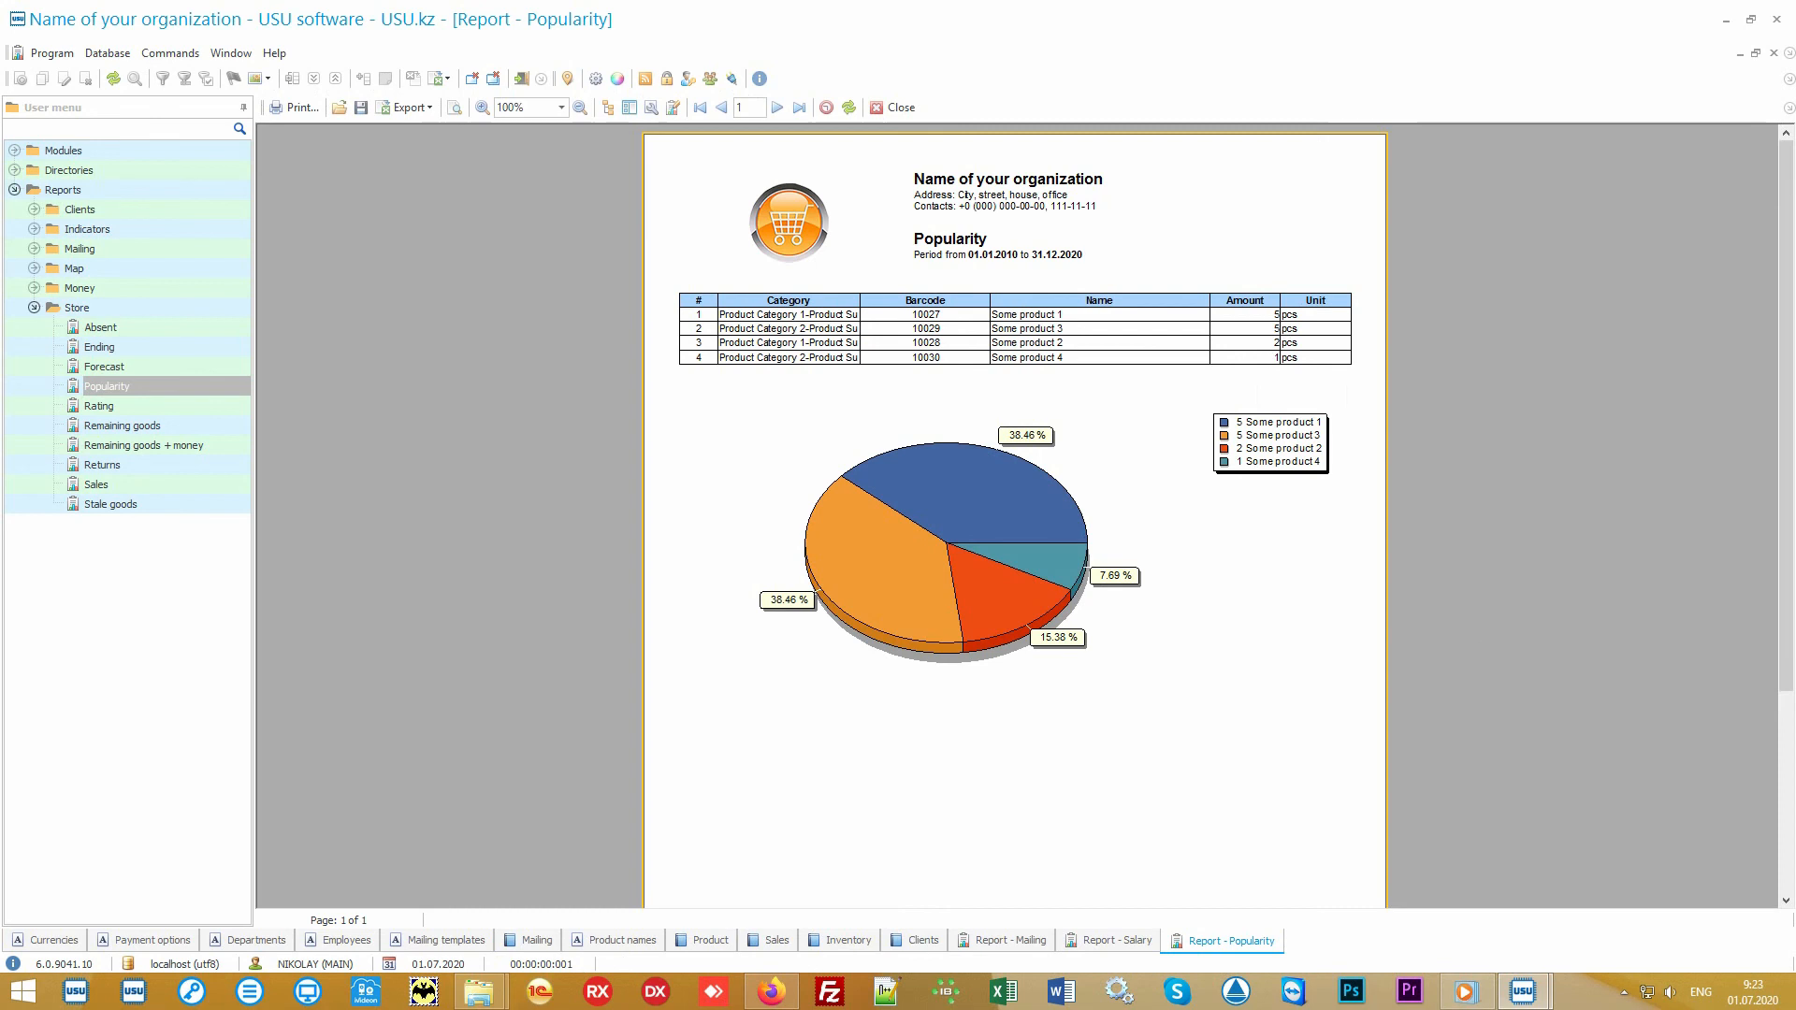
# Step: Generate the product Rating report for the preset period and compare it with the Popularity report
pyautogui.doubleClick(176, 407)
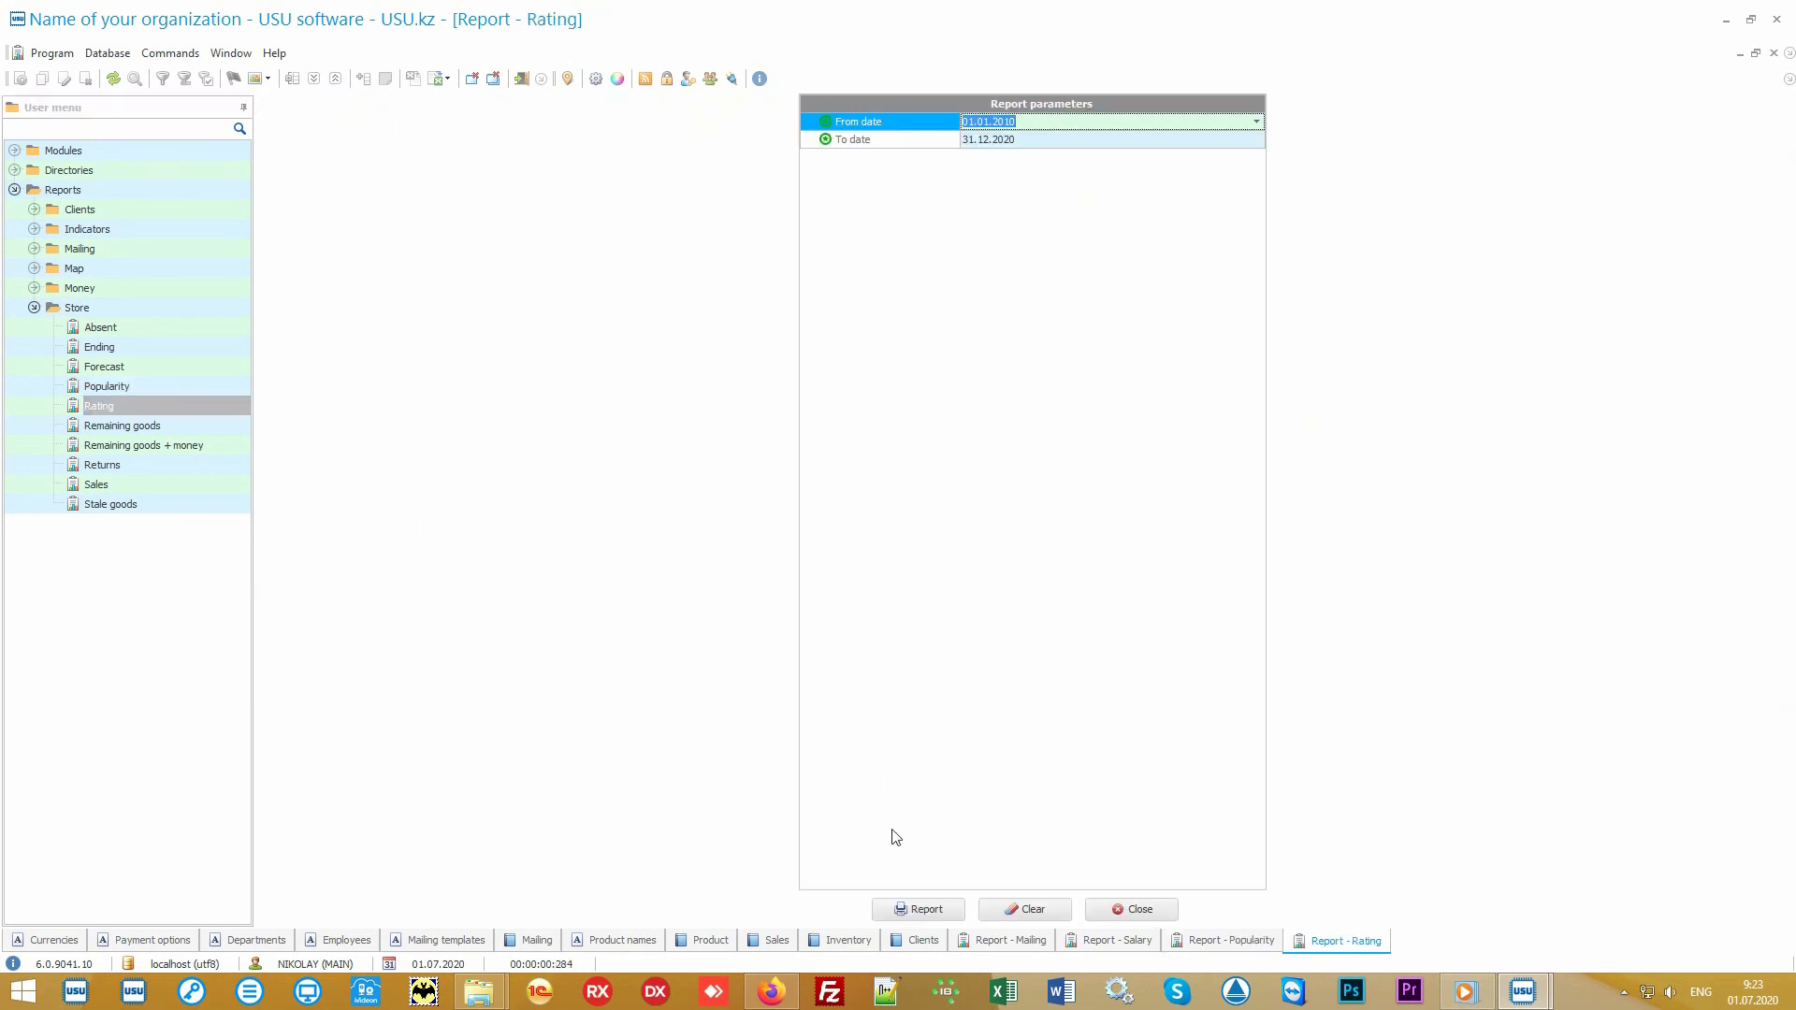
pyautogui.click(918, 909)
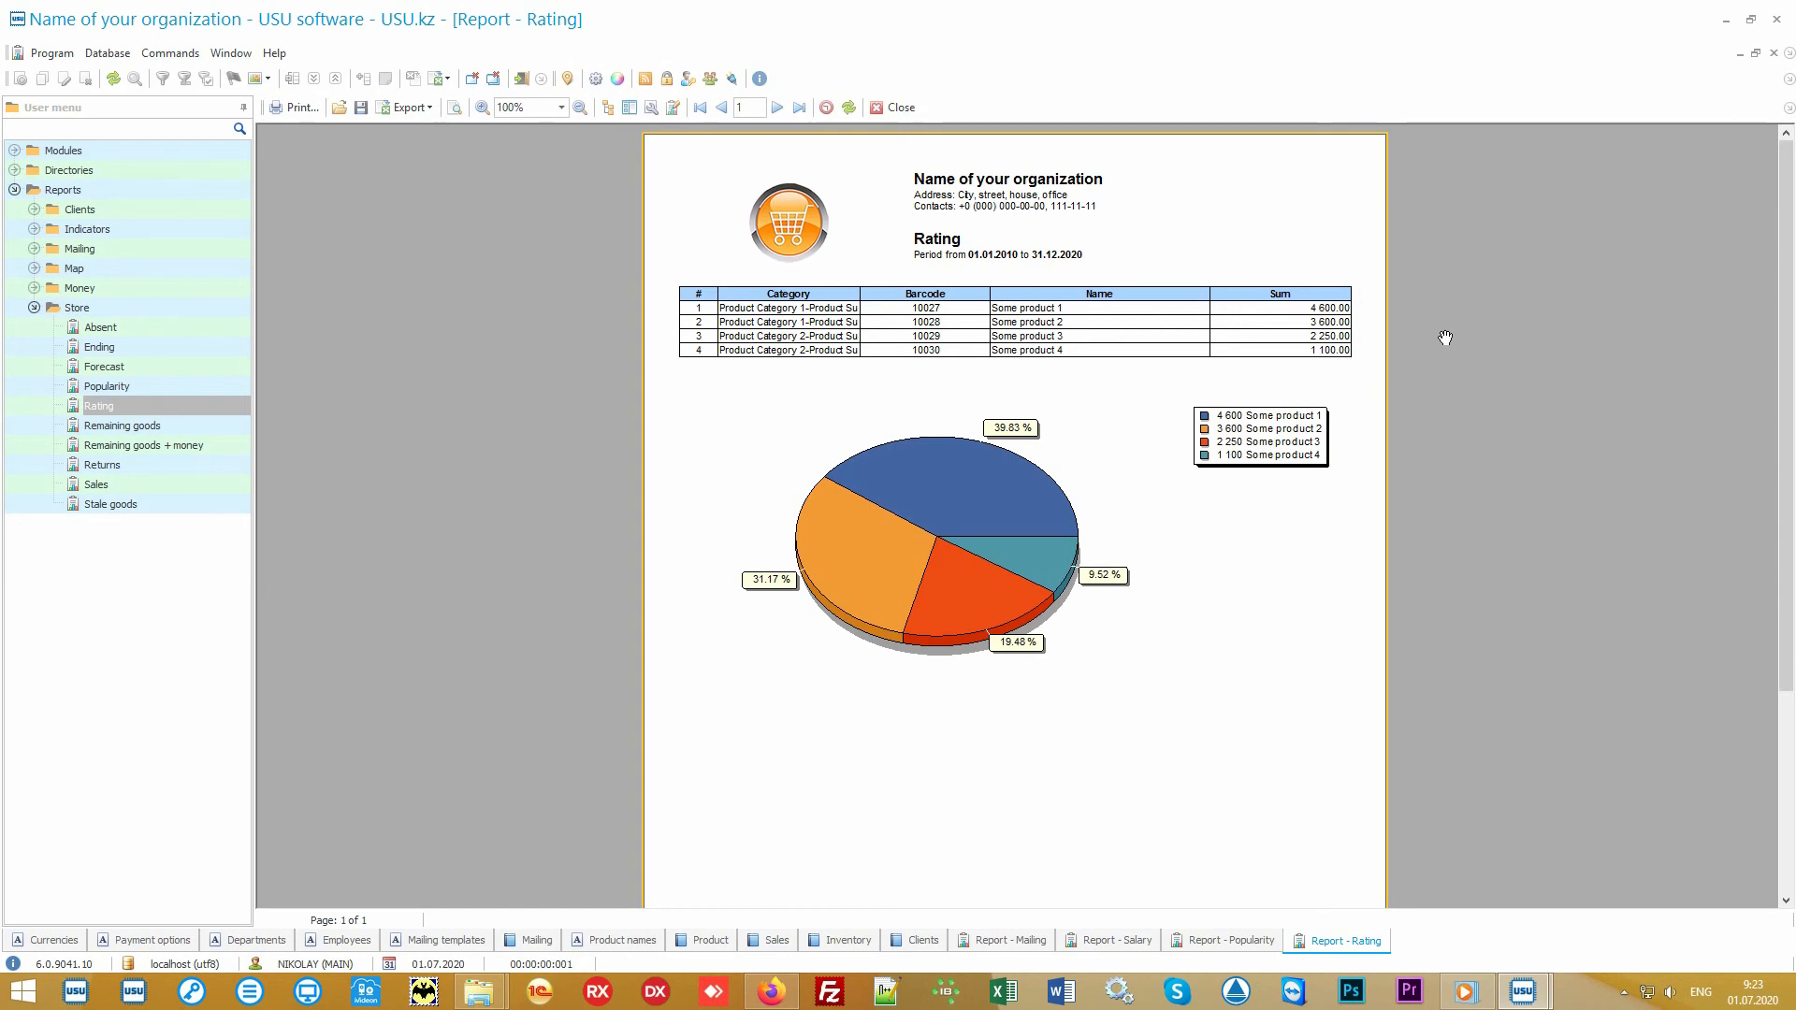
pyautogui.click(1221, 941)
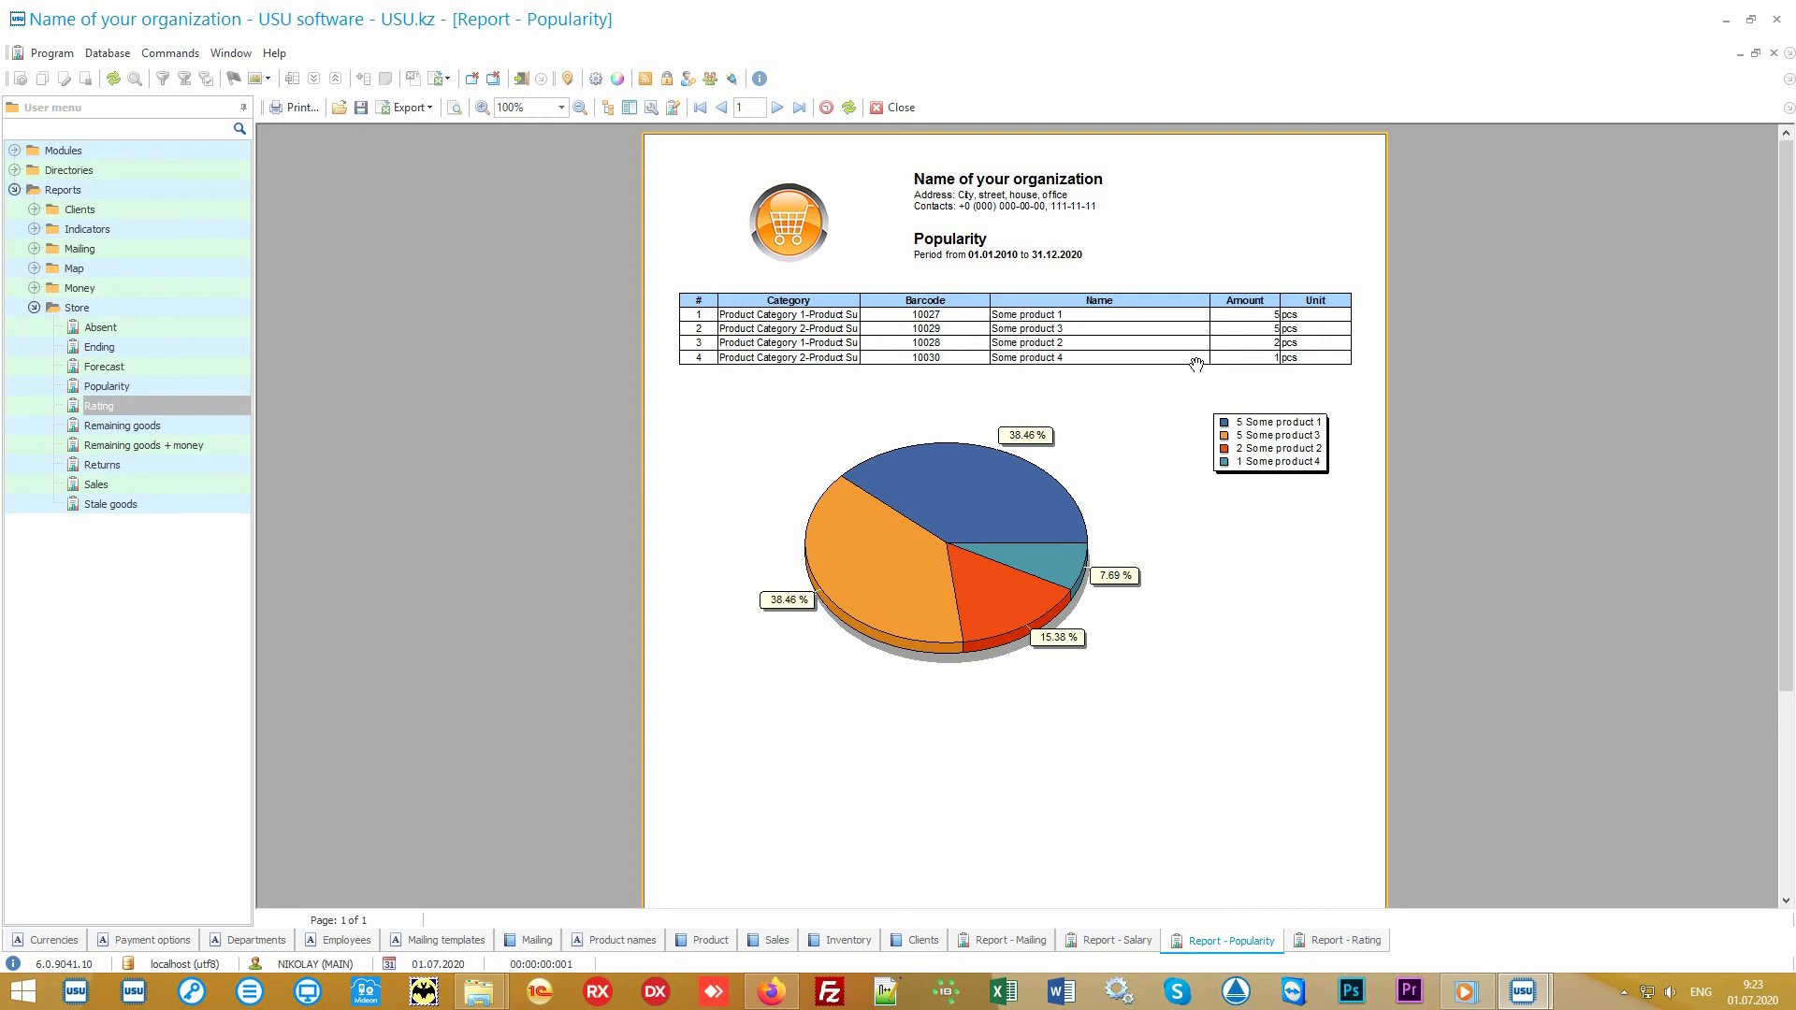
pyautogui.click(1318, 948)
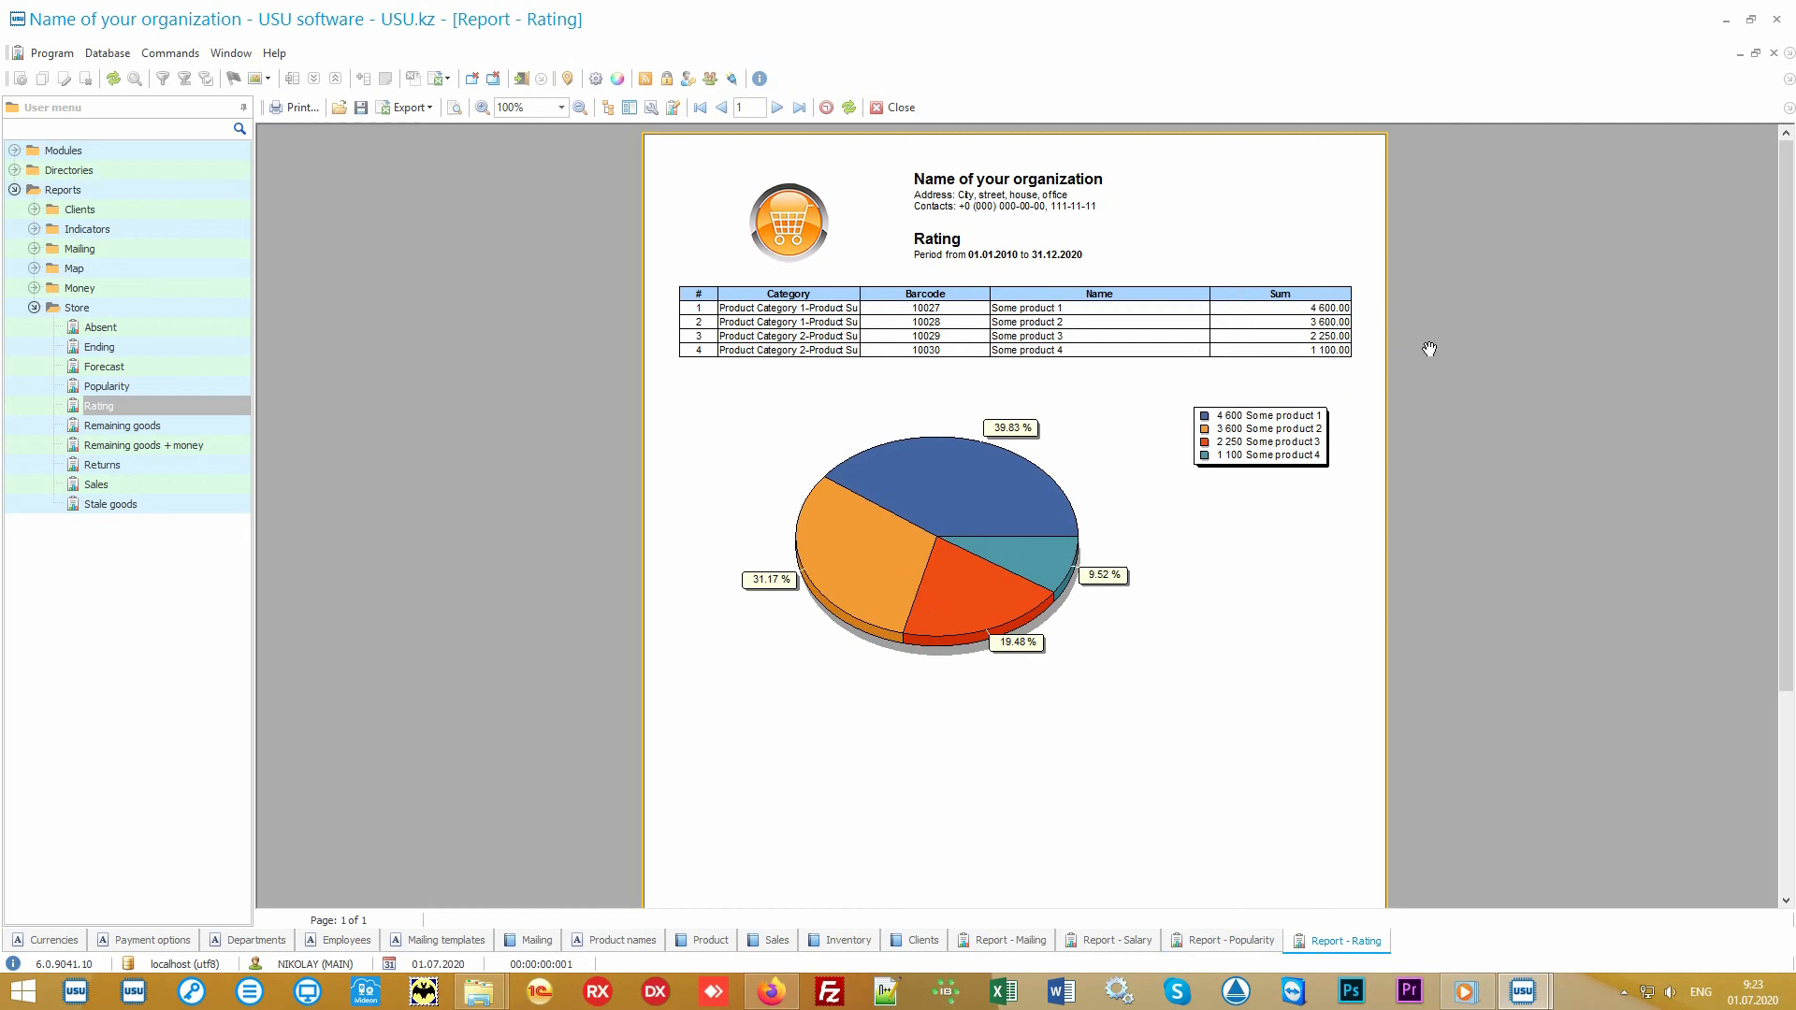
# Step: Generate the Sales report from the Store reports for the preset period, without category, store or seller filters
pyautogui.doubleClick(165, 481)
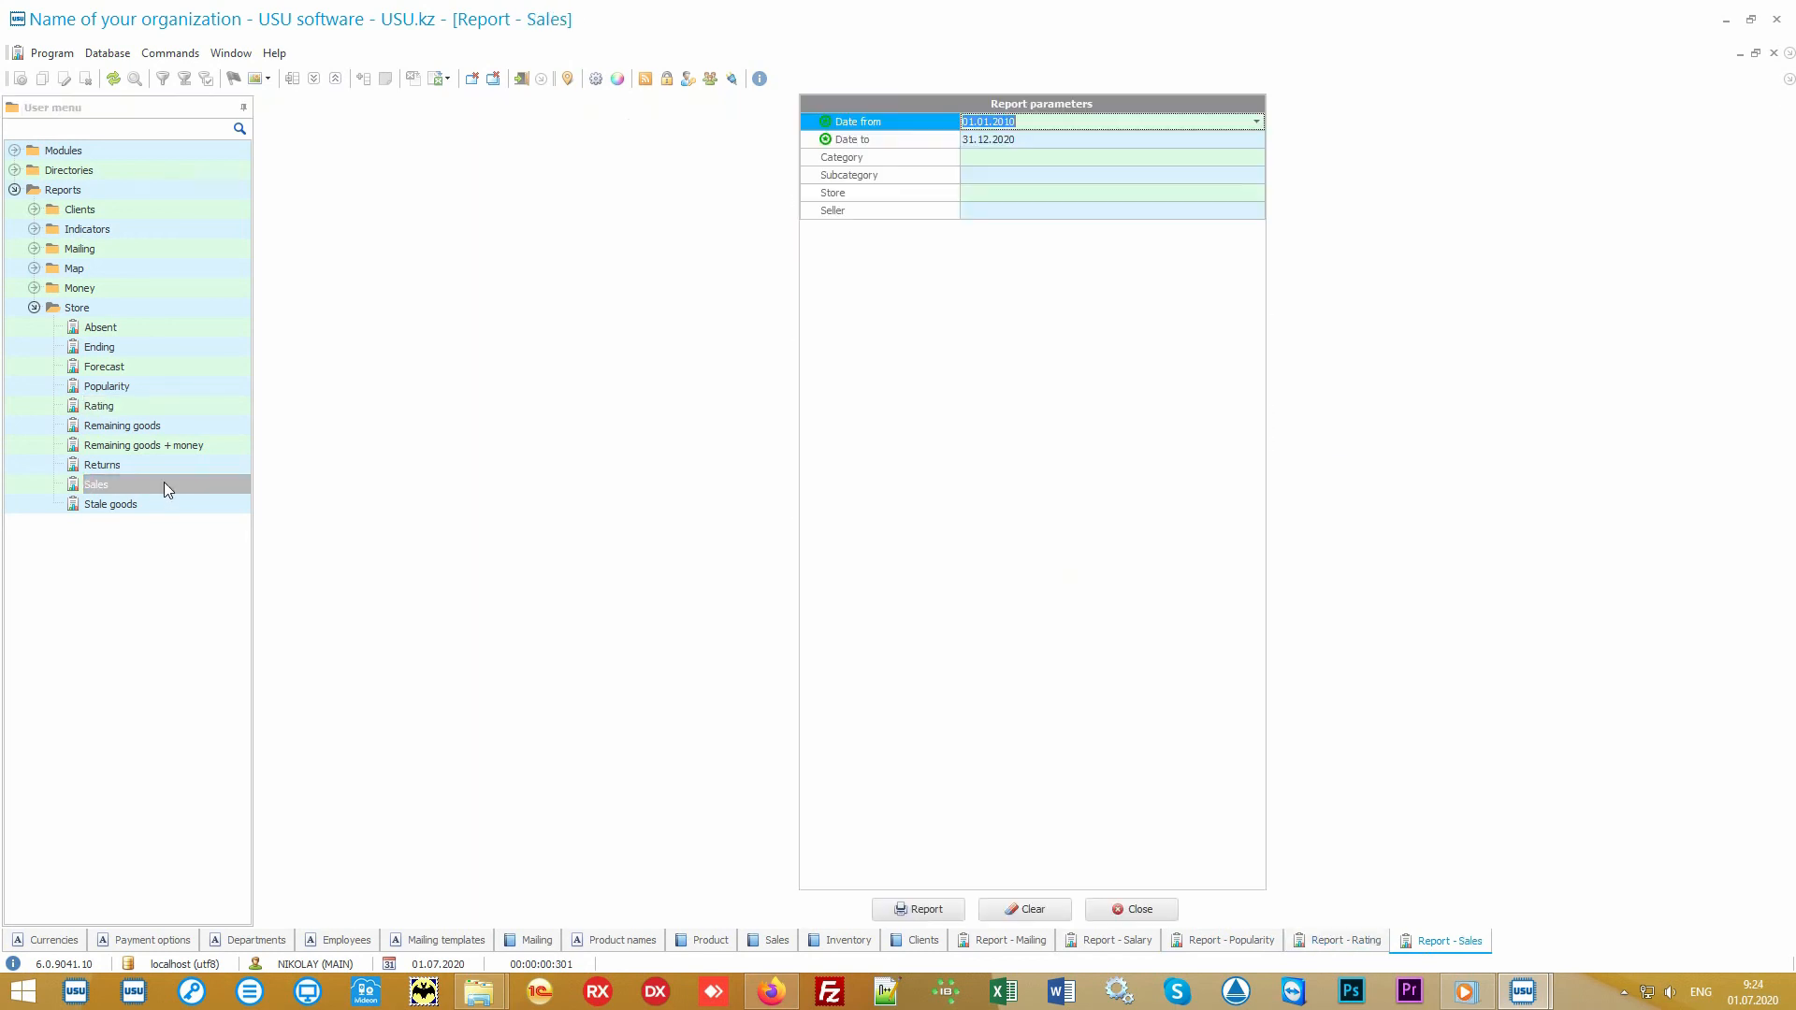
pyautogui.click(921, 907)
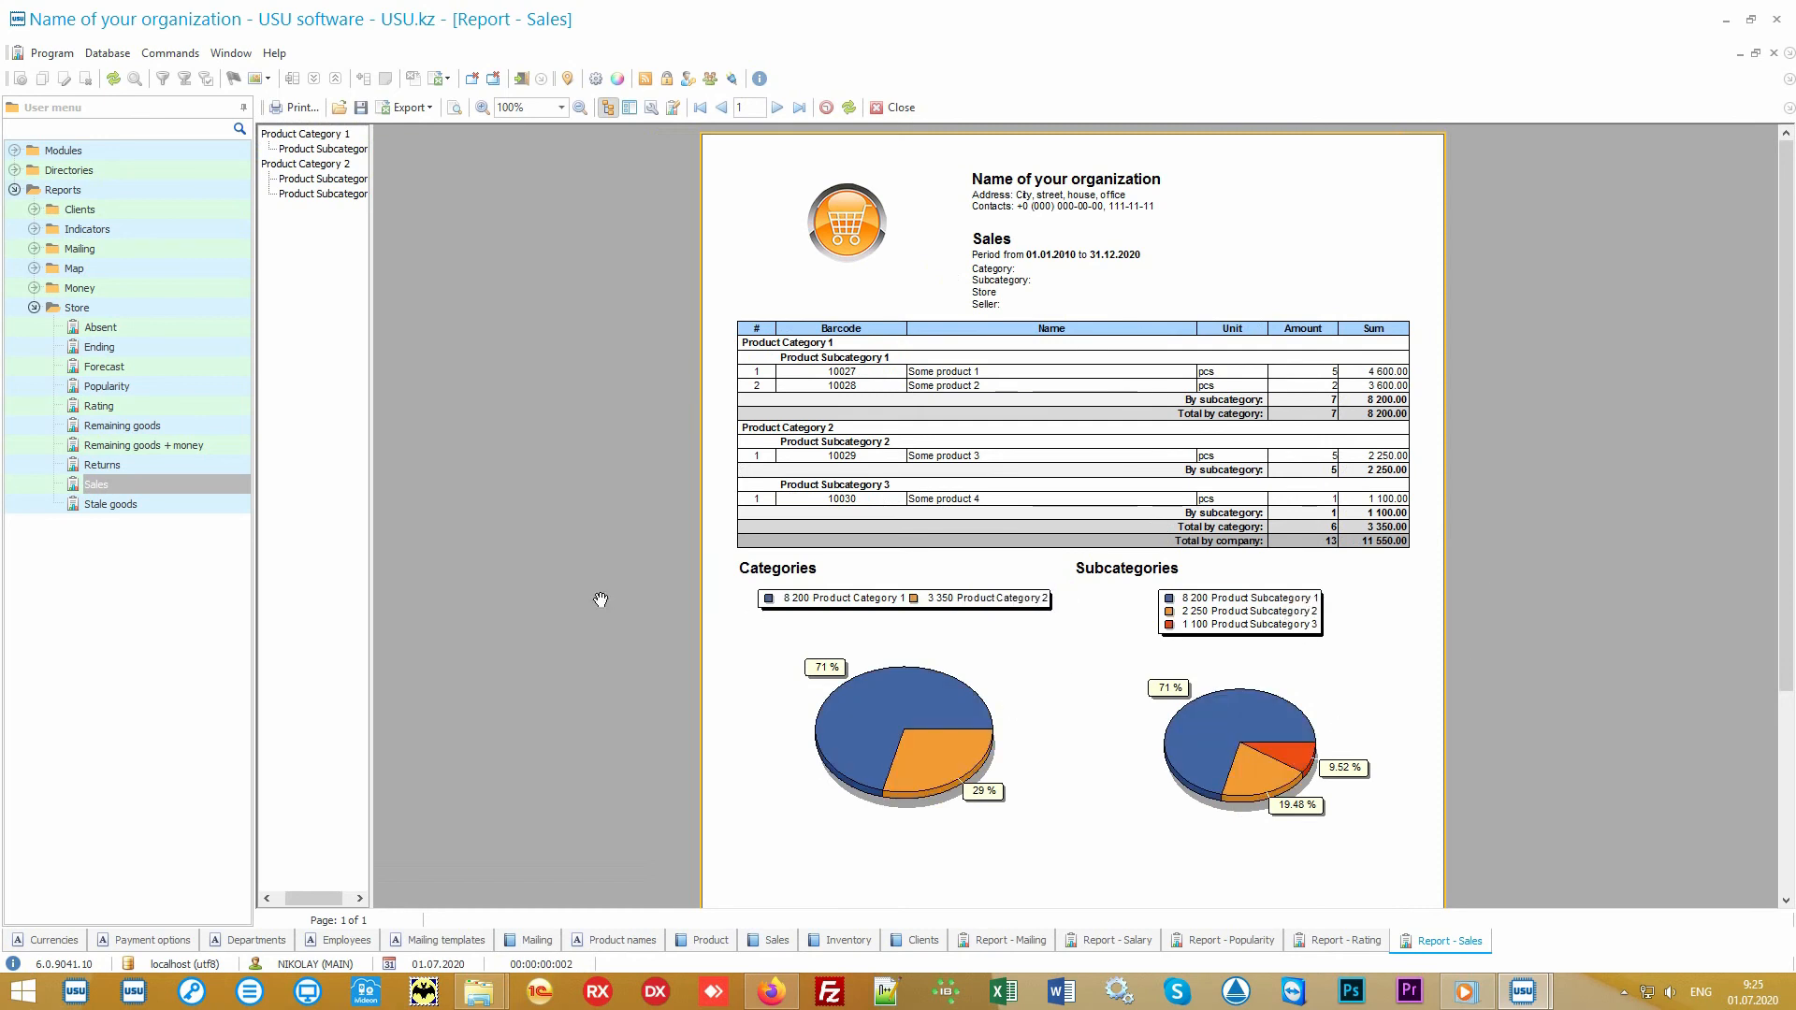
# Step: Open a second Sales report and clear both its start and end dates
pyautogui.doubleClick(182, 482)
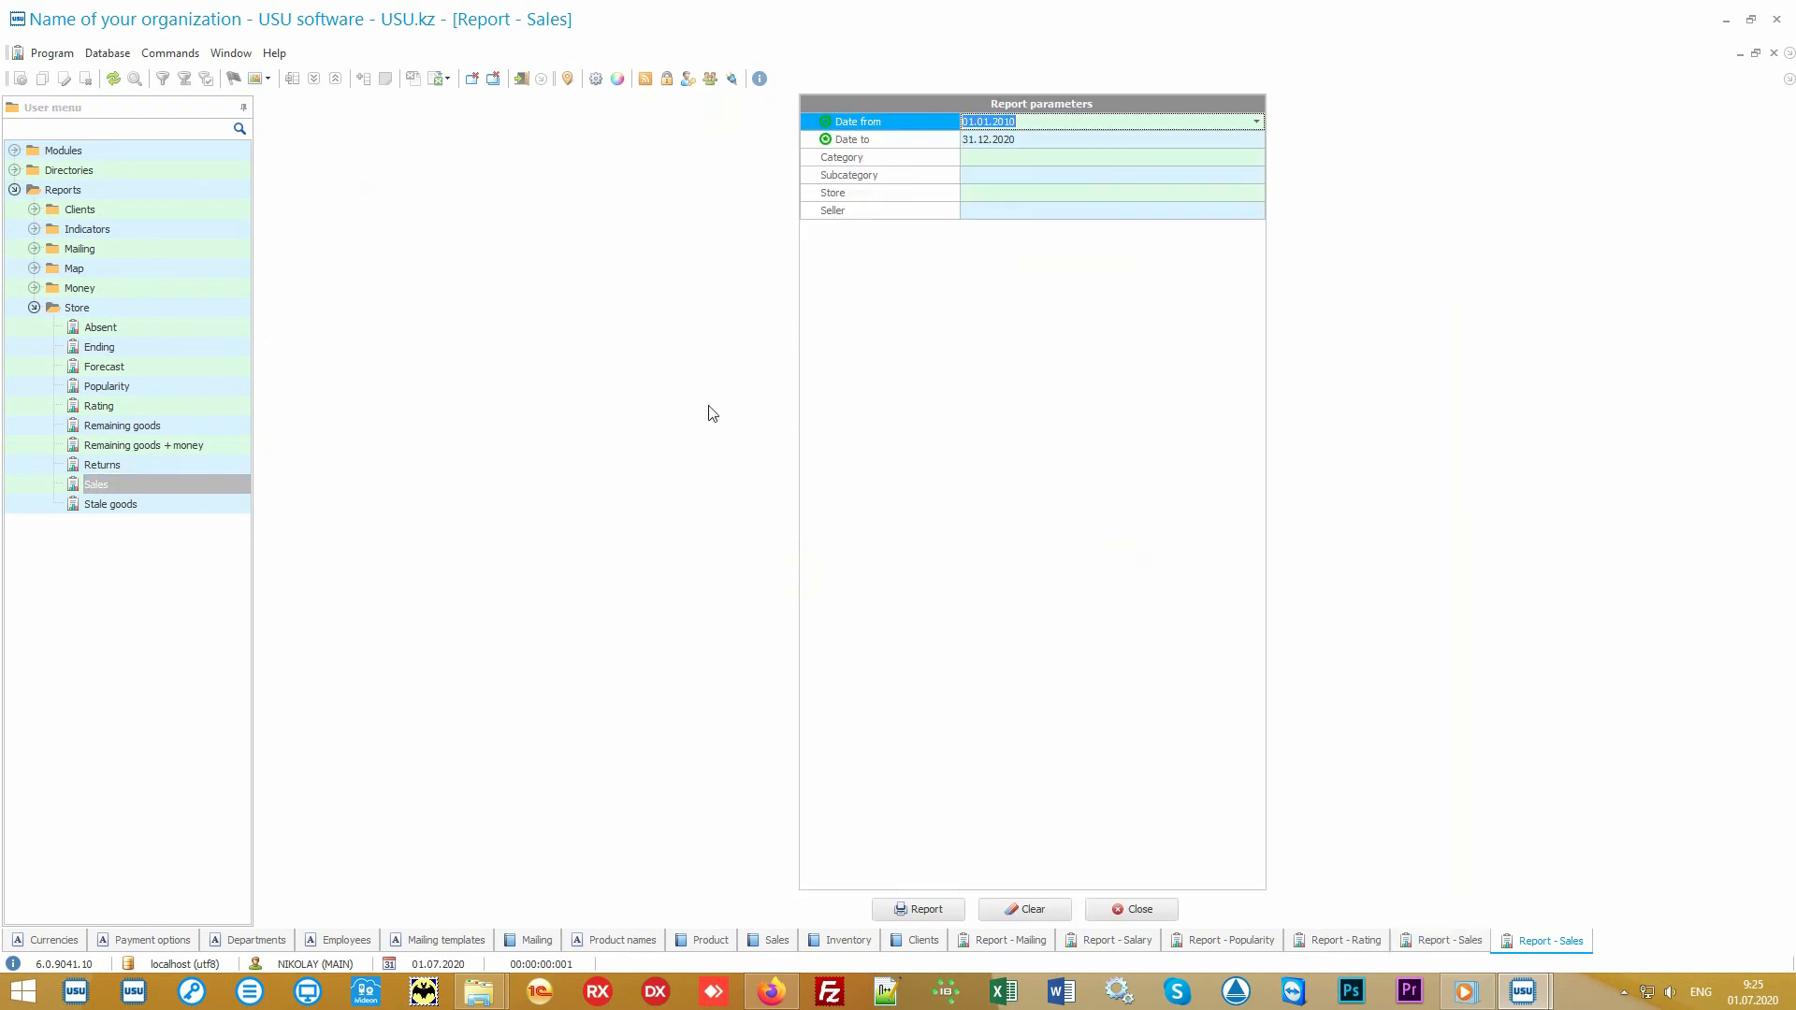
pyautogui.press('Delete')
pyautogui.press('Tab')
pyautogui.press('Delete')
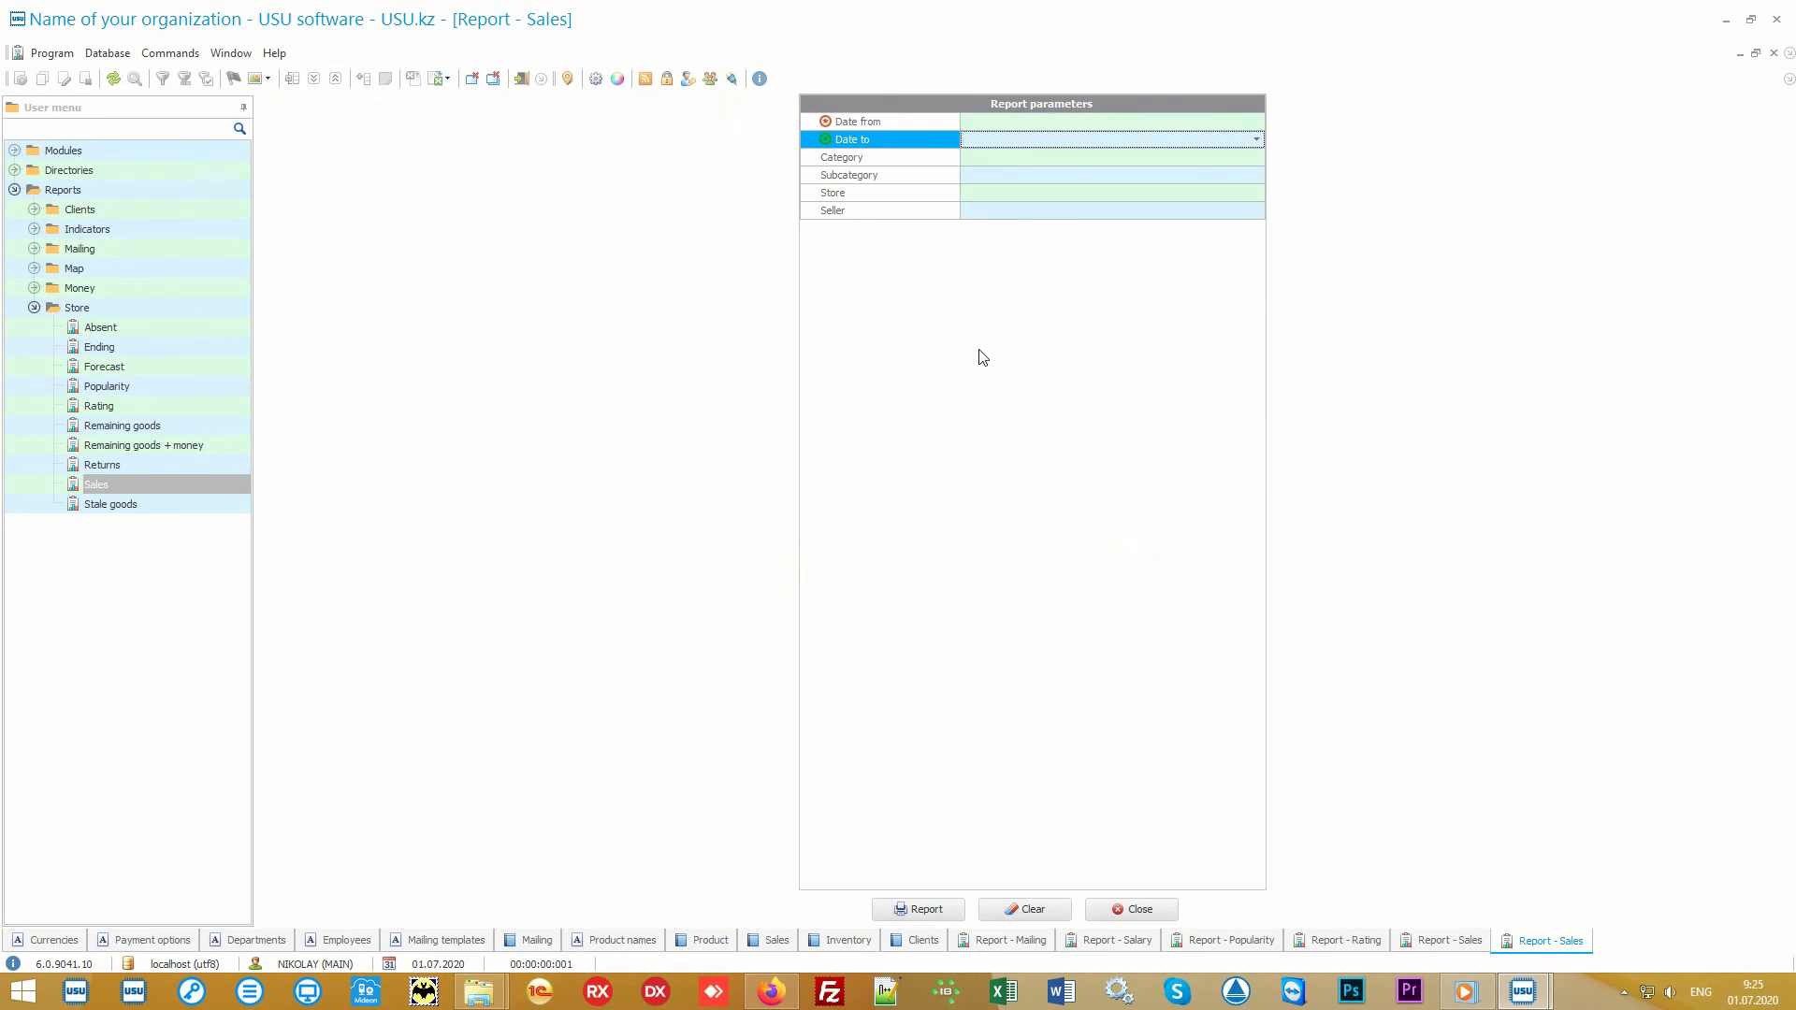
# Step: Set the Sales report's period from 01.07.2020 to 05.07.2020 and generate the report
pyautogui.hotkey('shift', 'Tab')
pyautogui.click(1259, 120)
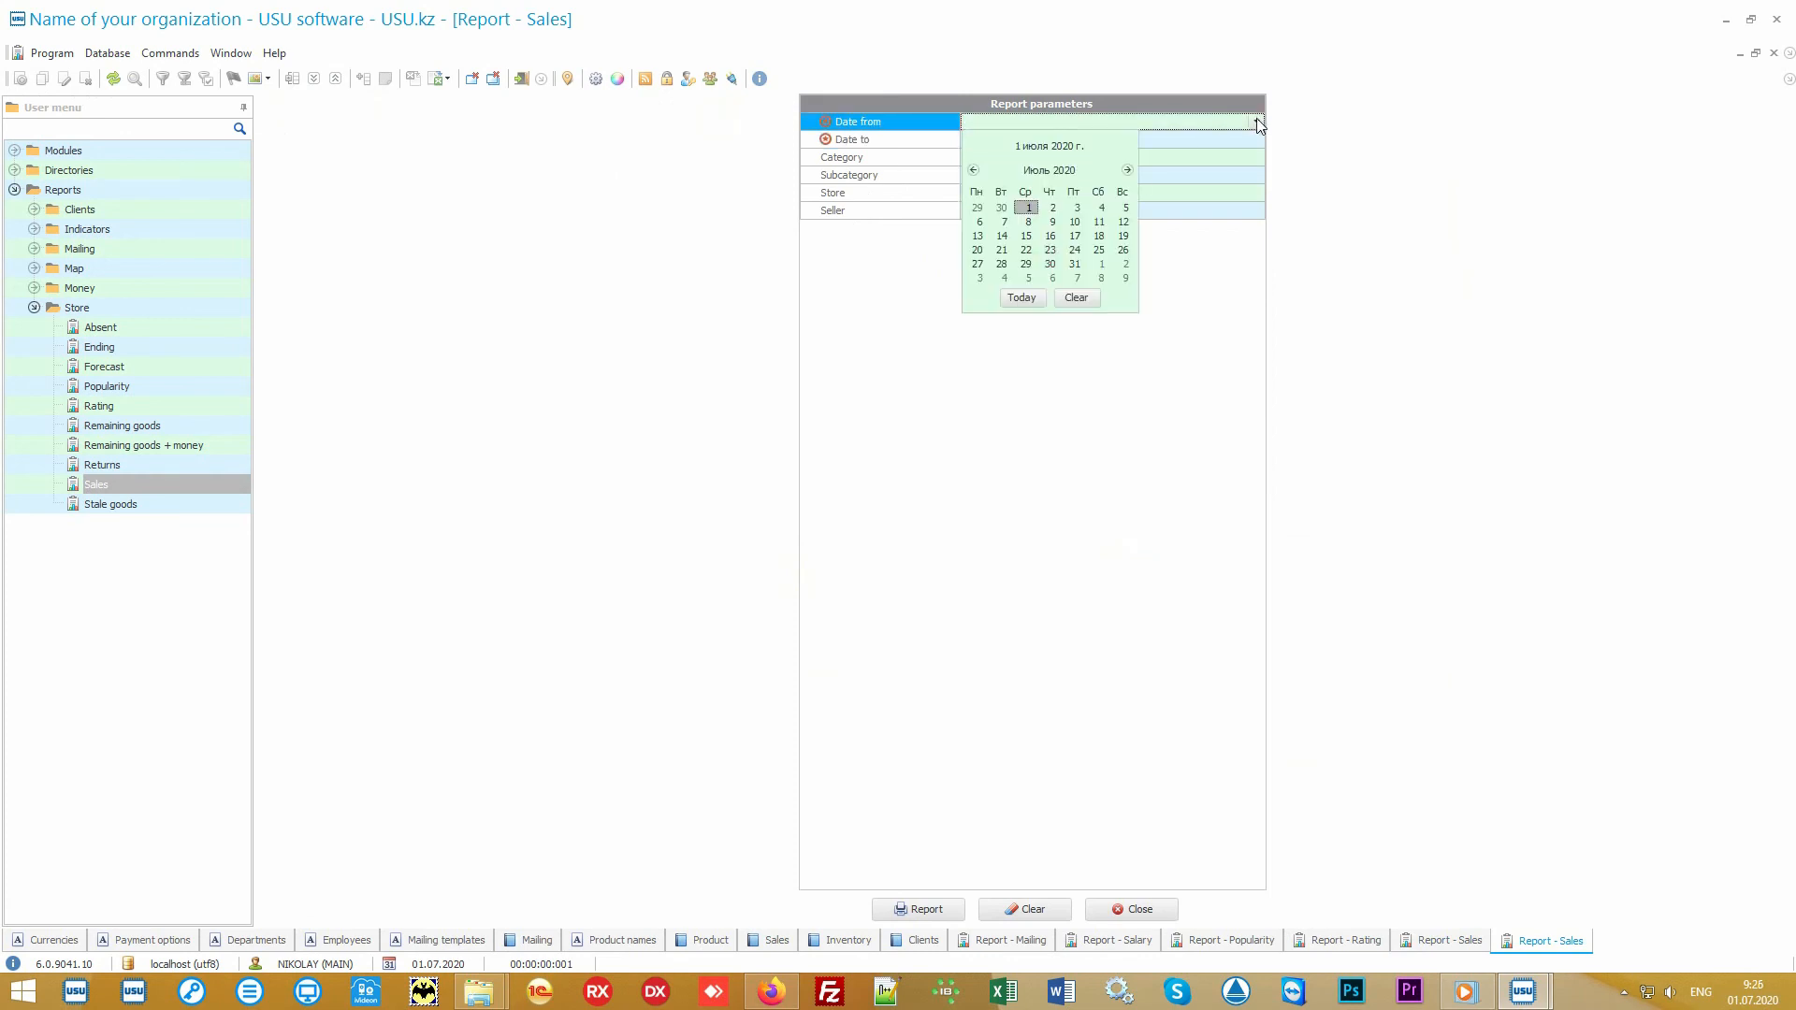
pyautogui.click(1025, 299)
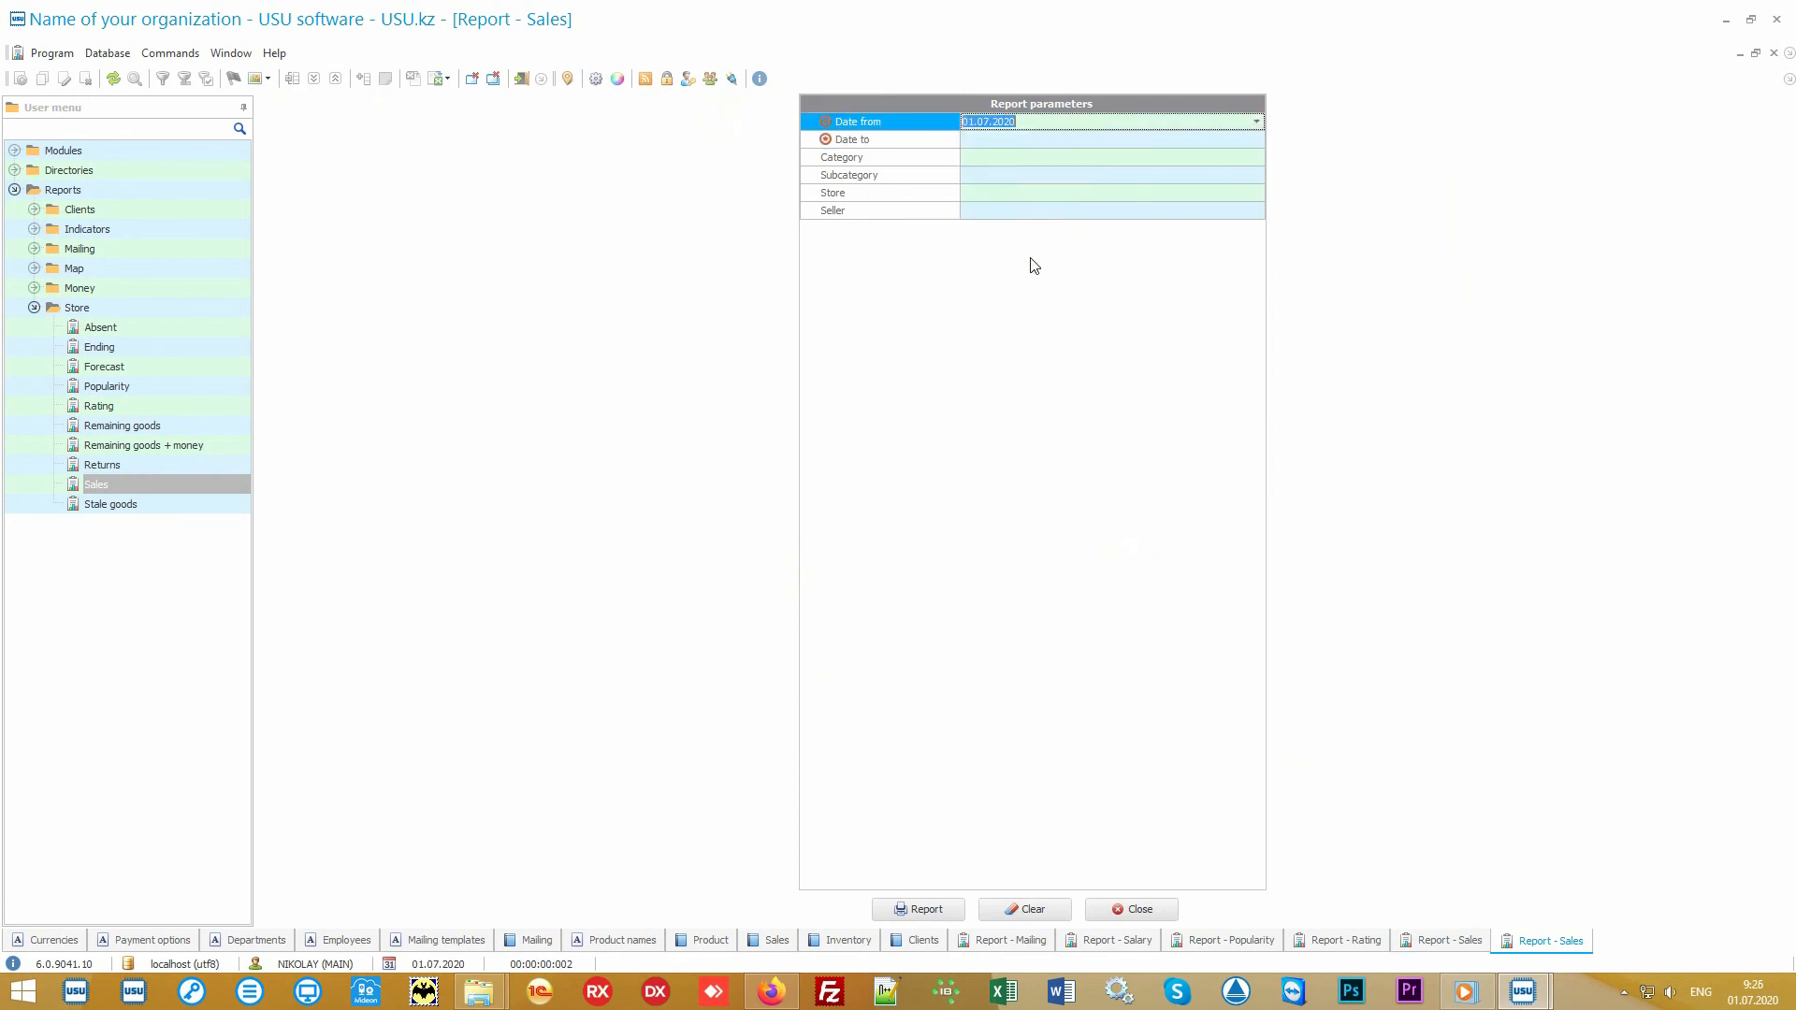
pyautogui.click(1020, 139)
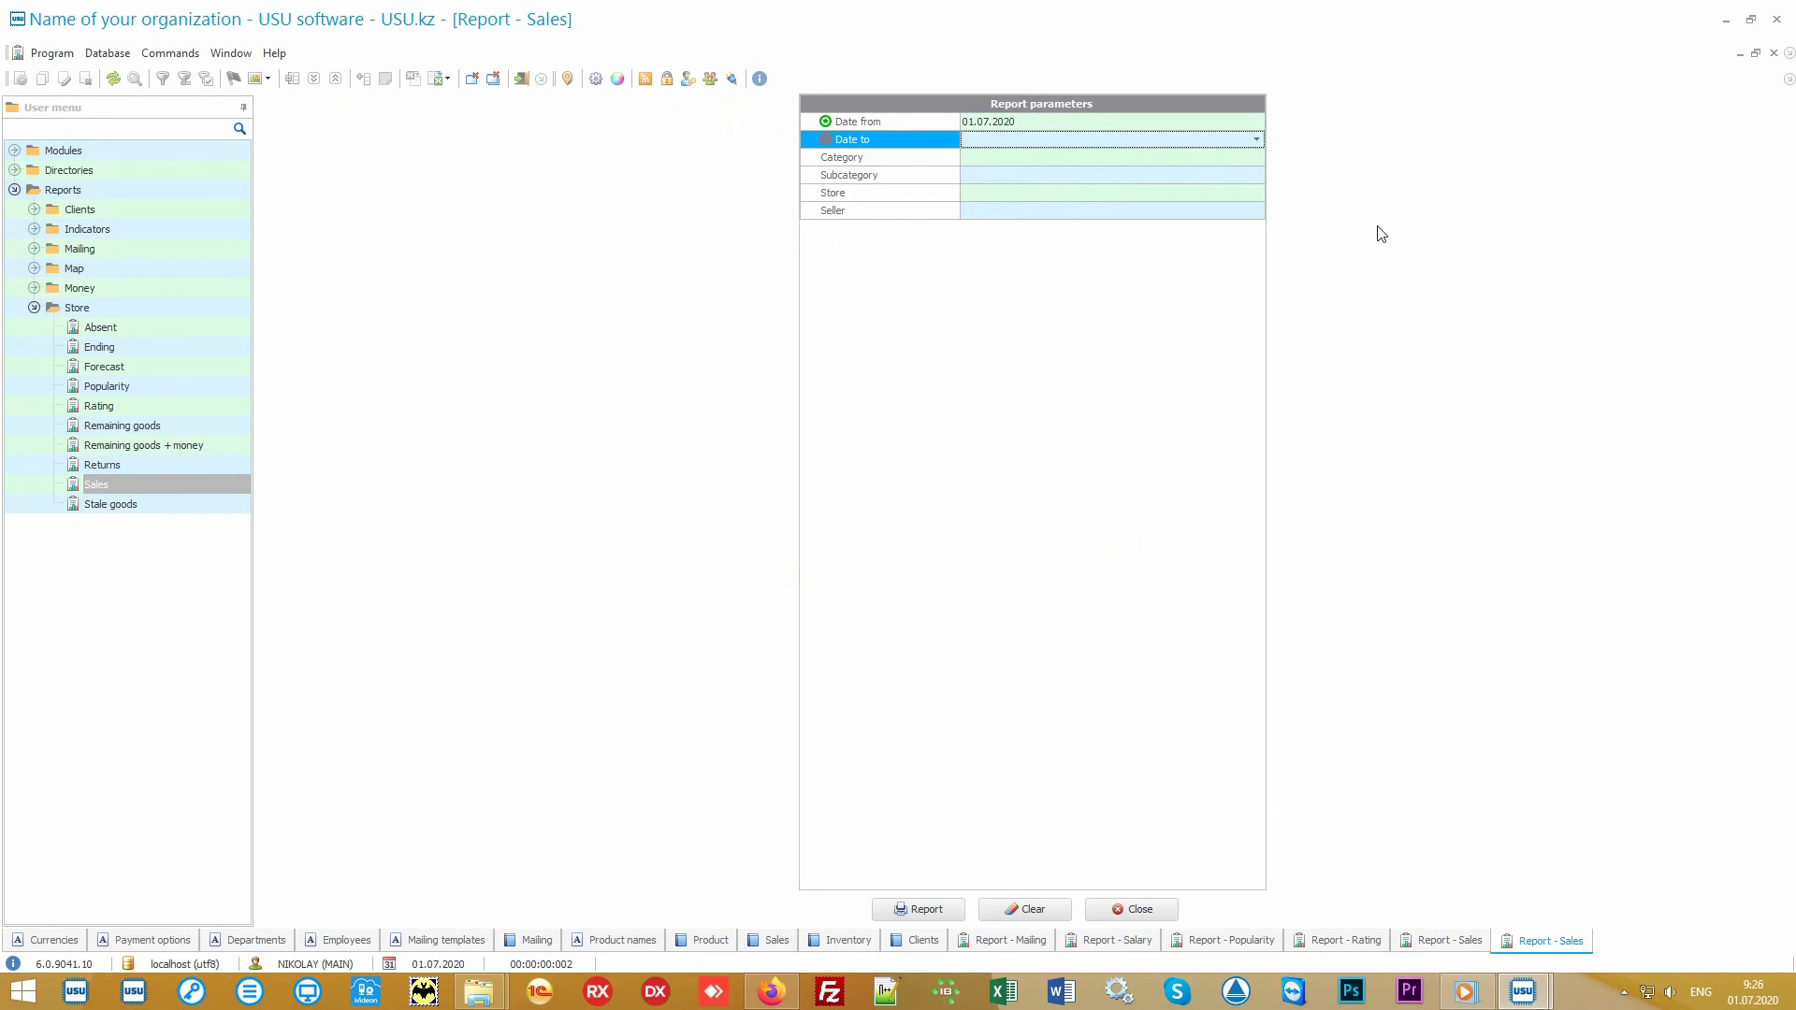
pyautogui.write('05.07.2020')
pyautogui.press('Tab')
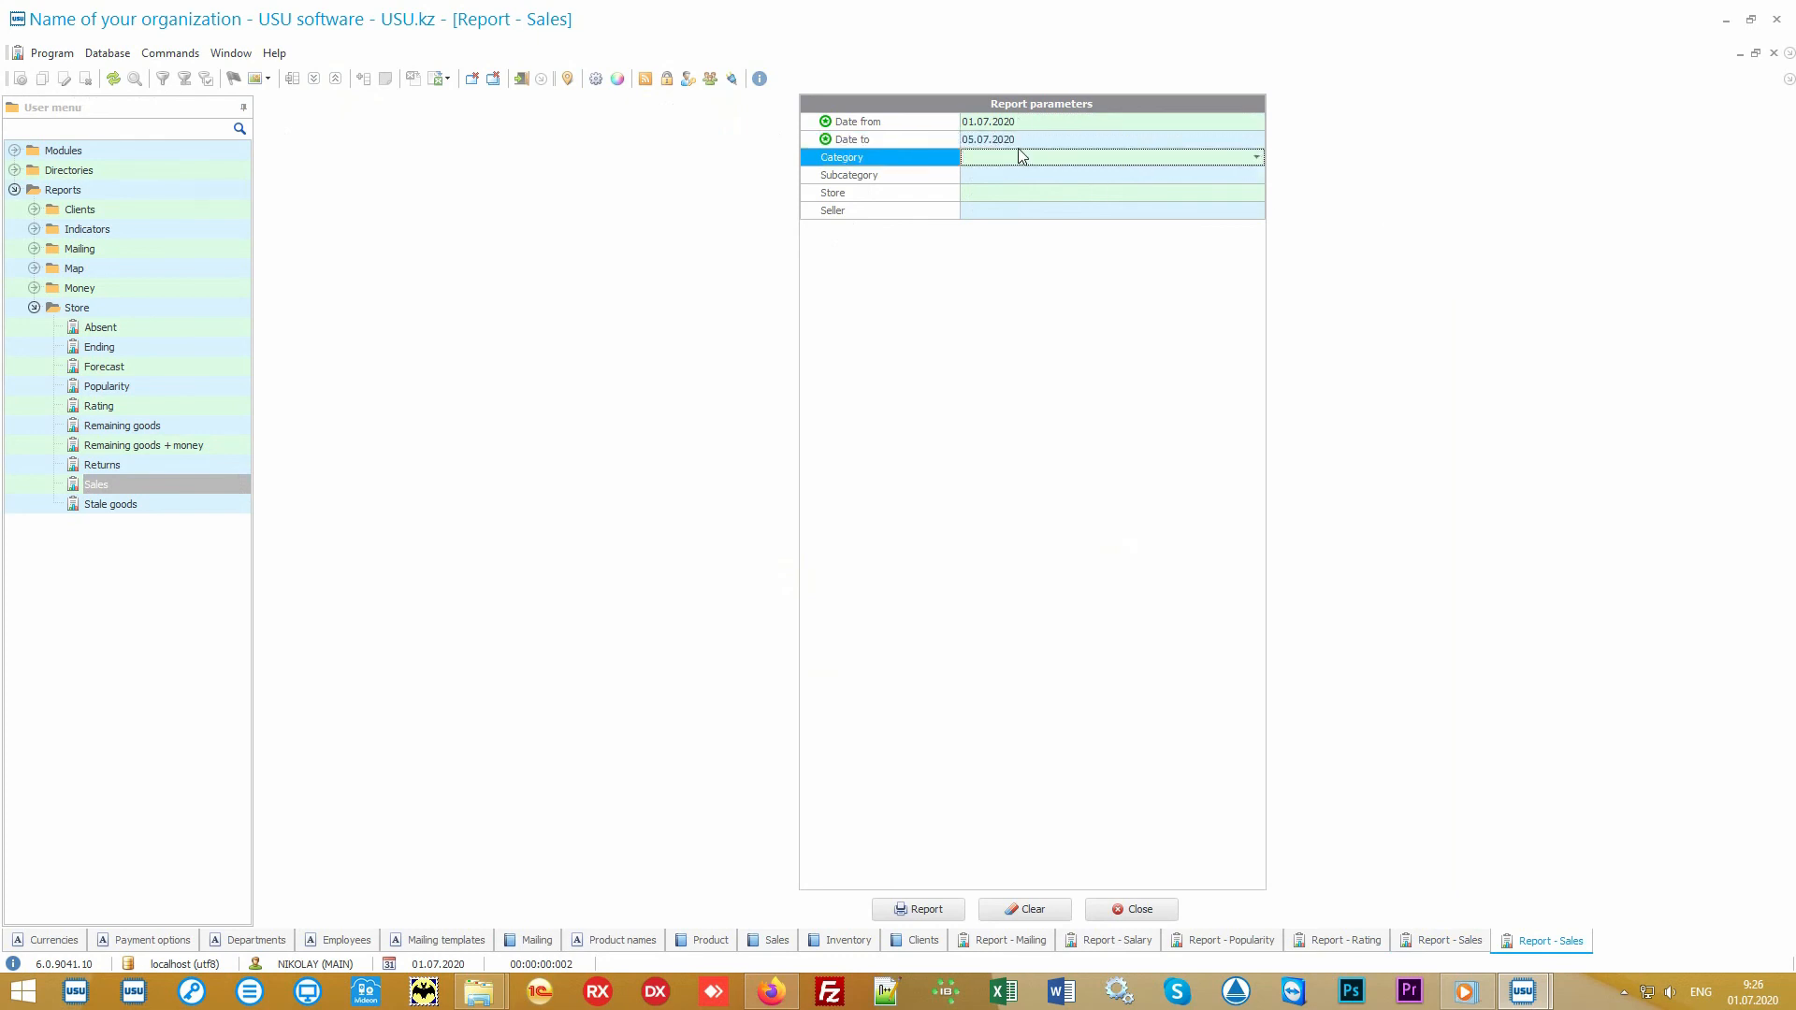
pyautogui.click(922, 910)
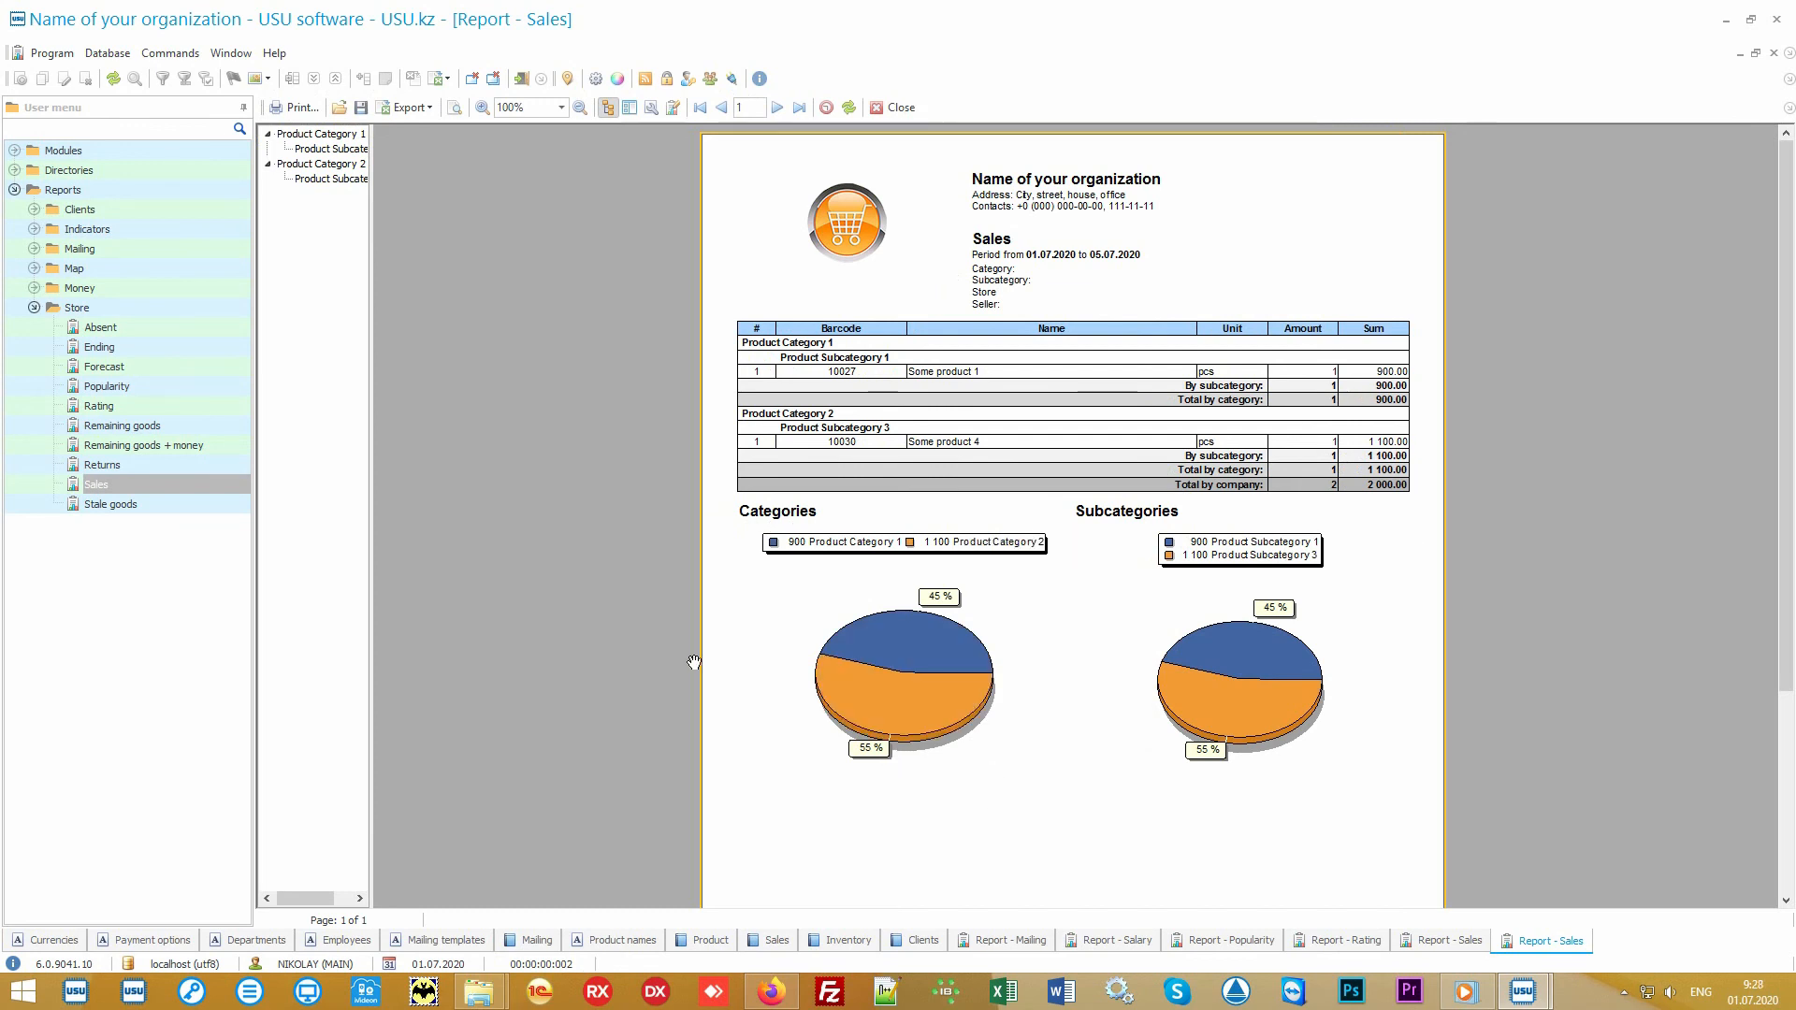
# Step: Look through the available Store reports and briefly check which reports the Money group offers
pyautogui.click(143, 314)
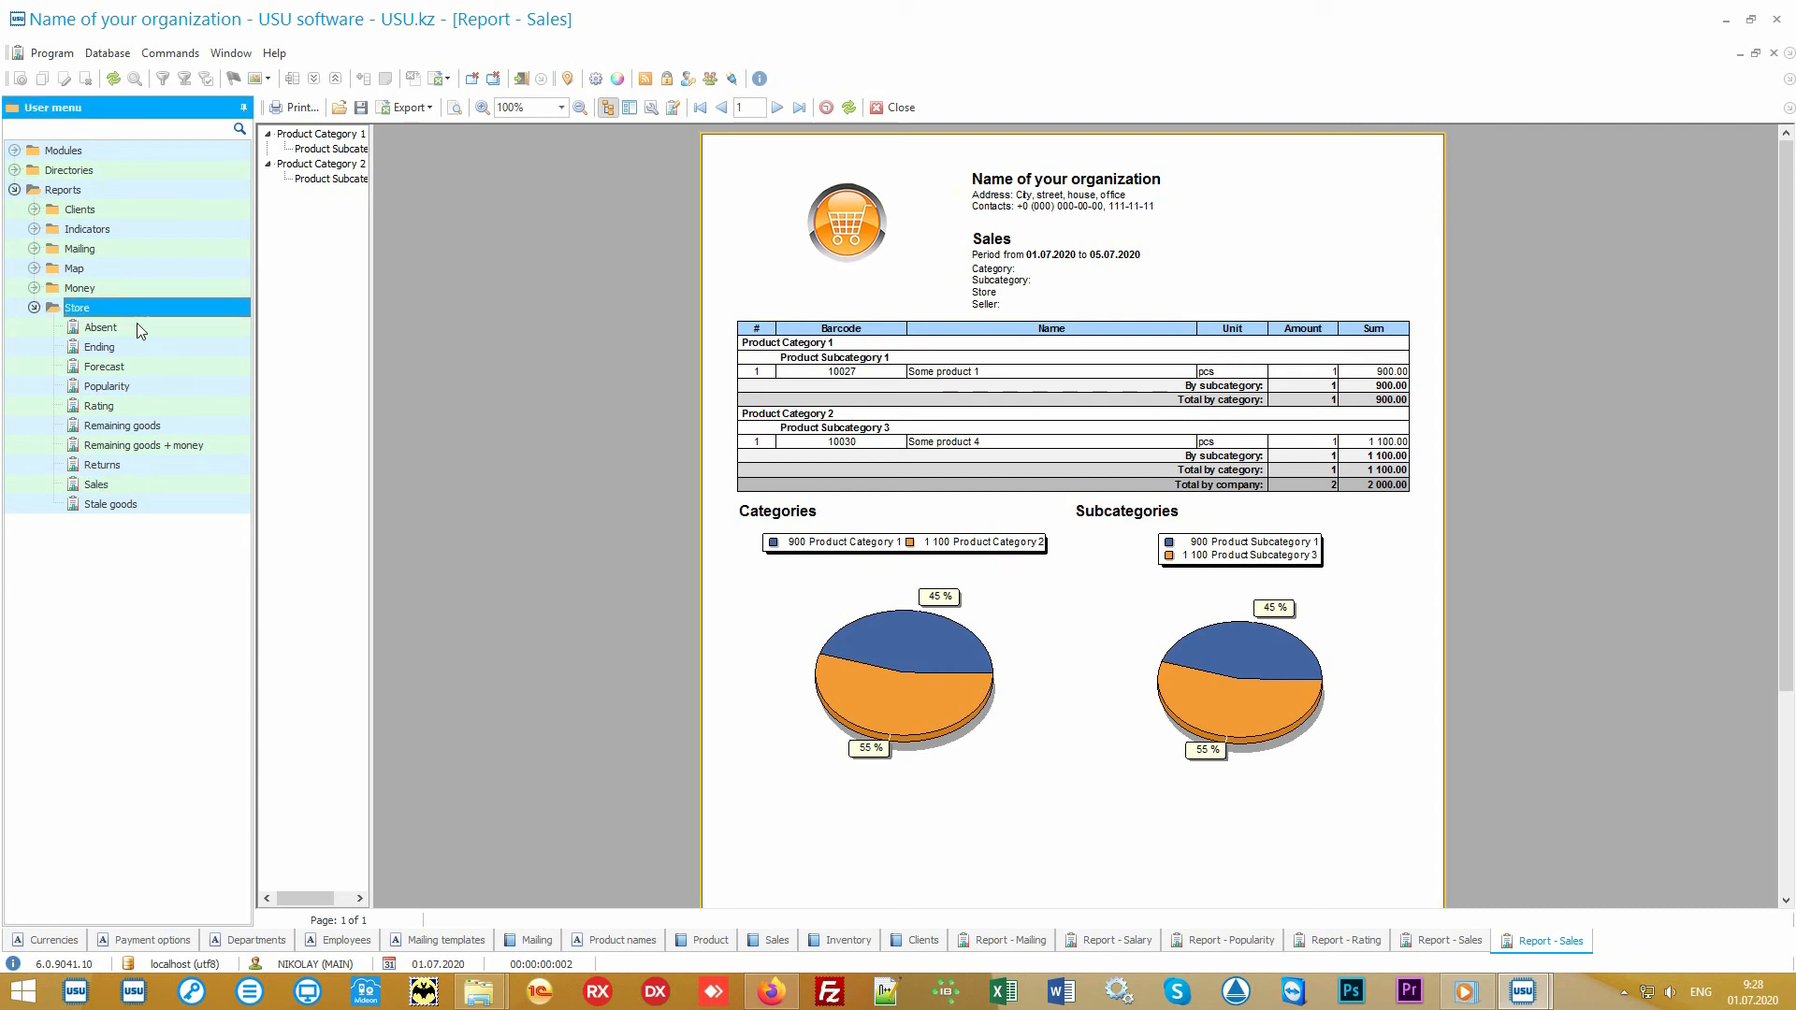
pyautogui.press('Down')
pyautogui.press('Down')
pyautogui.press('Down')
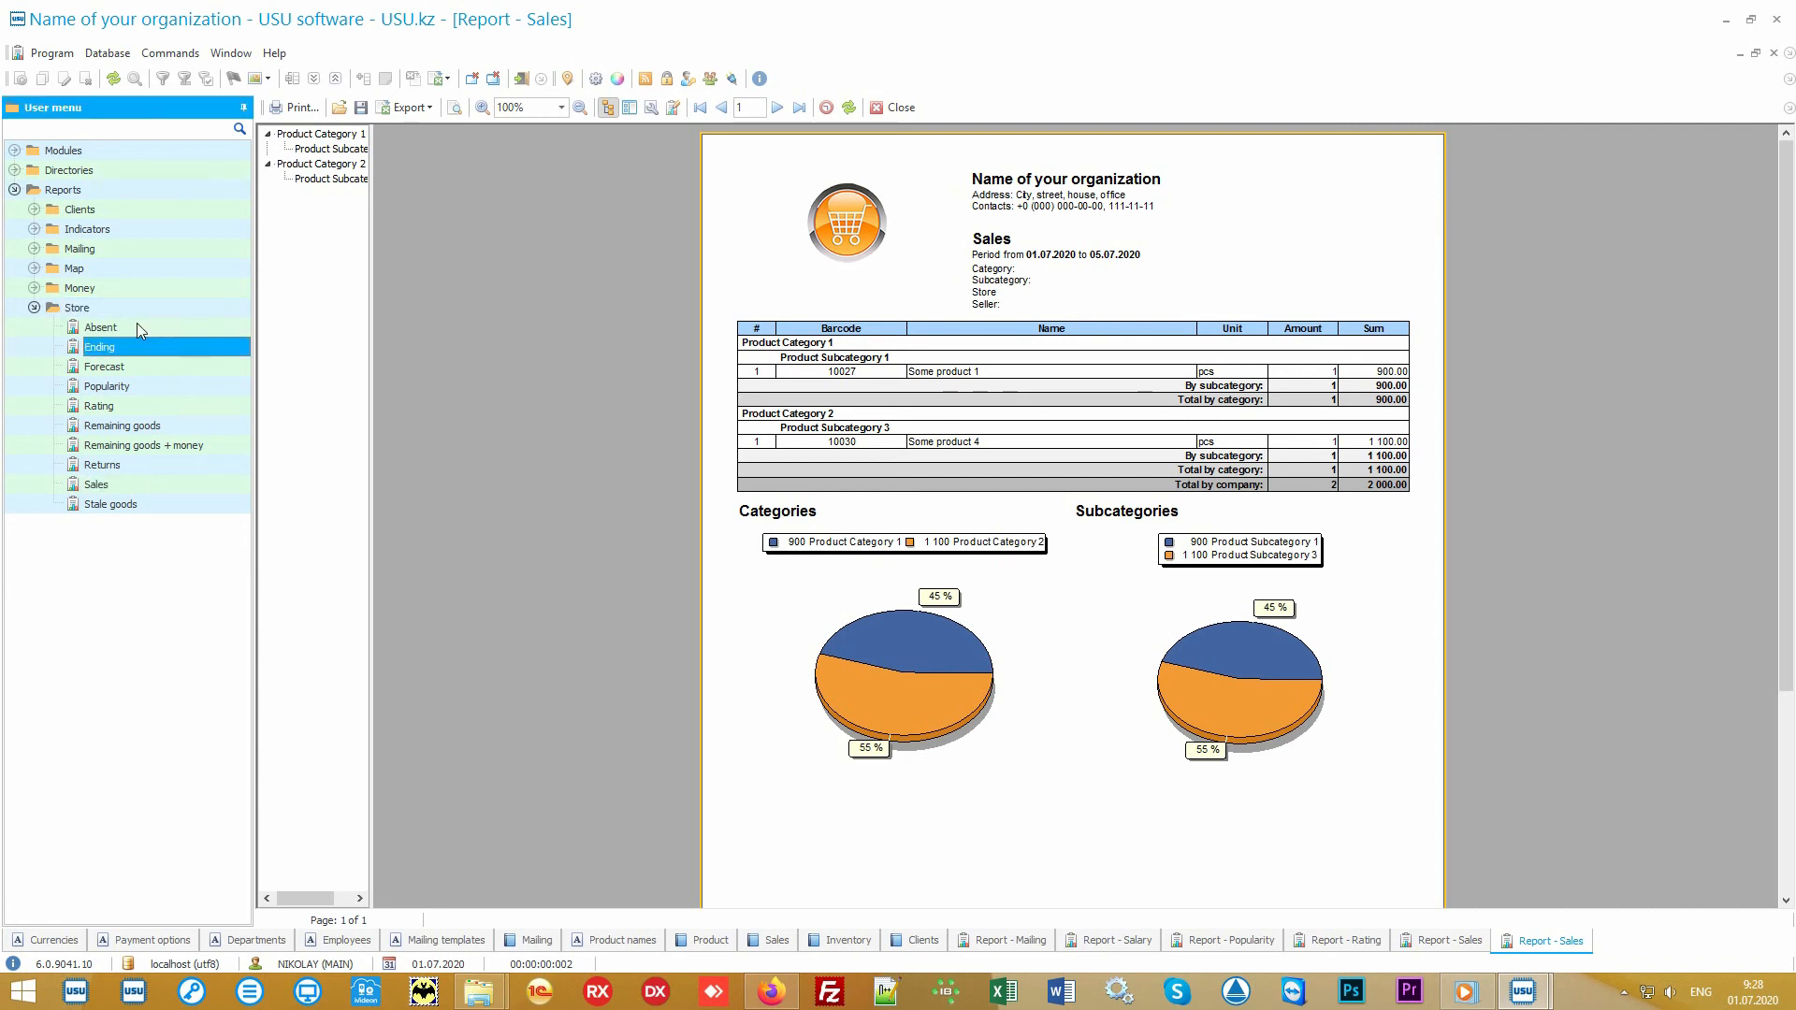
pyautogui.press('Down')
pyautogui.press('Down')
pyautogui.press('Down')
pyautogui.press('Down')
pyautogui.press('Down')
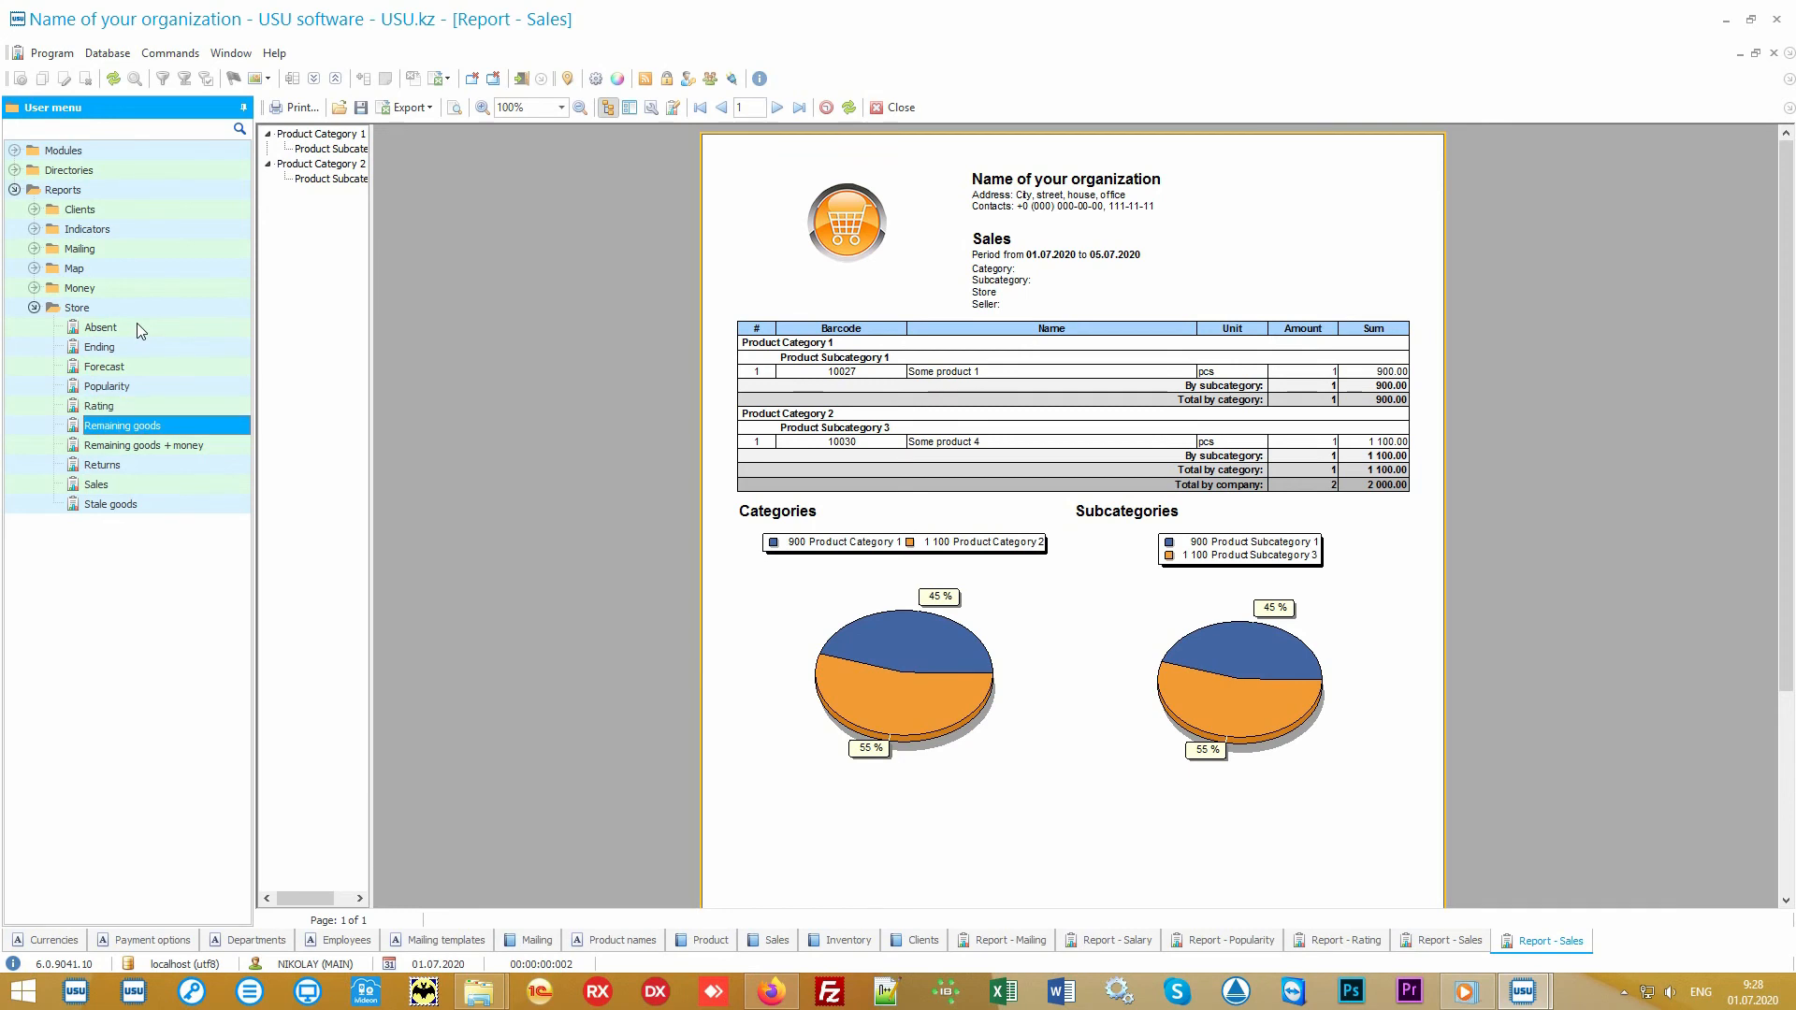
pyautogui.press('Down')
pyautogui.press('Down')
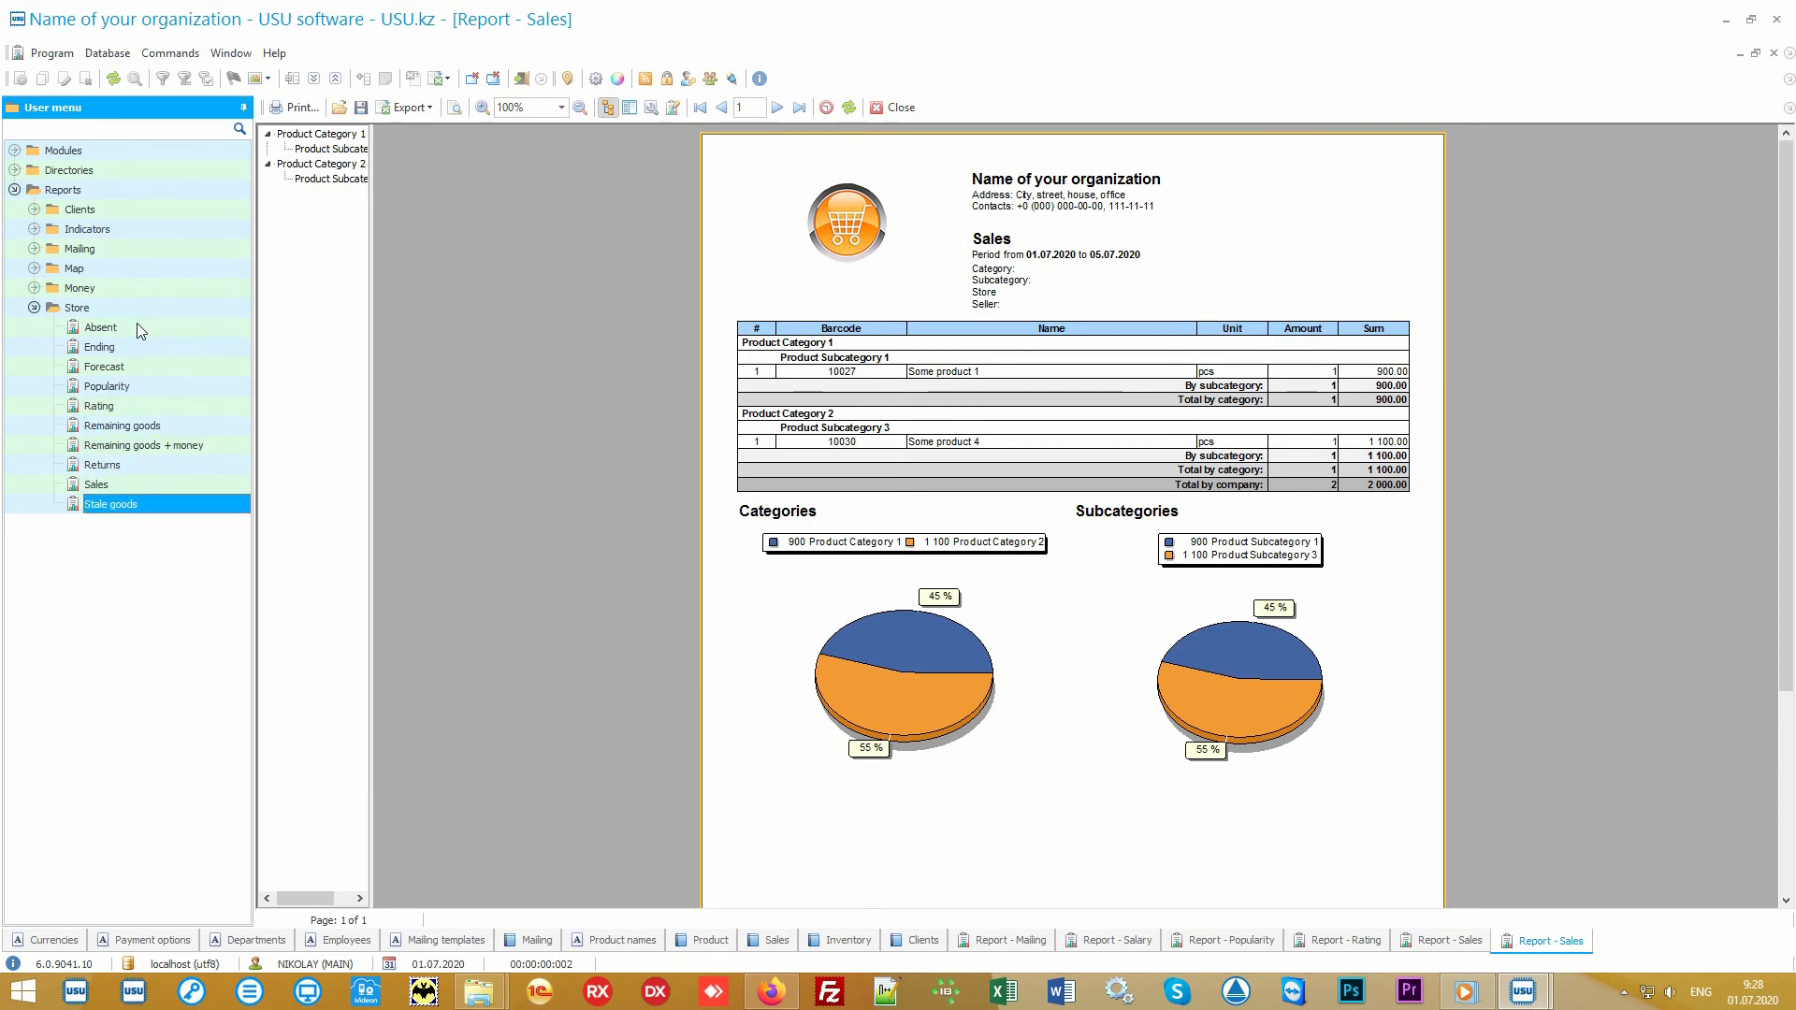
pyautogui.click(35, 288)
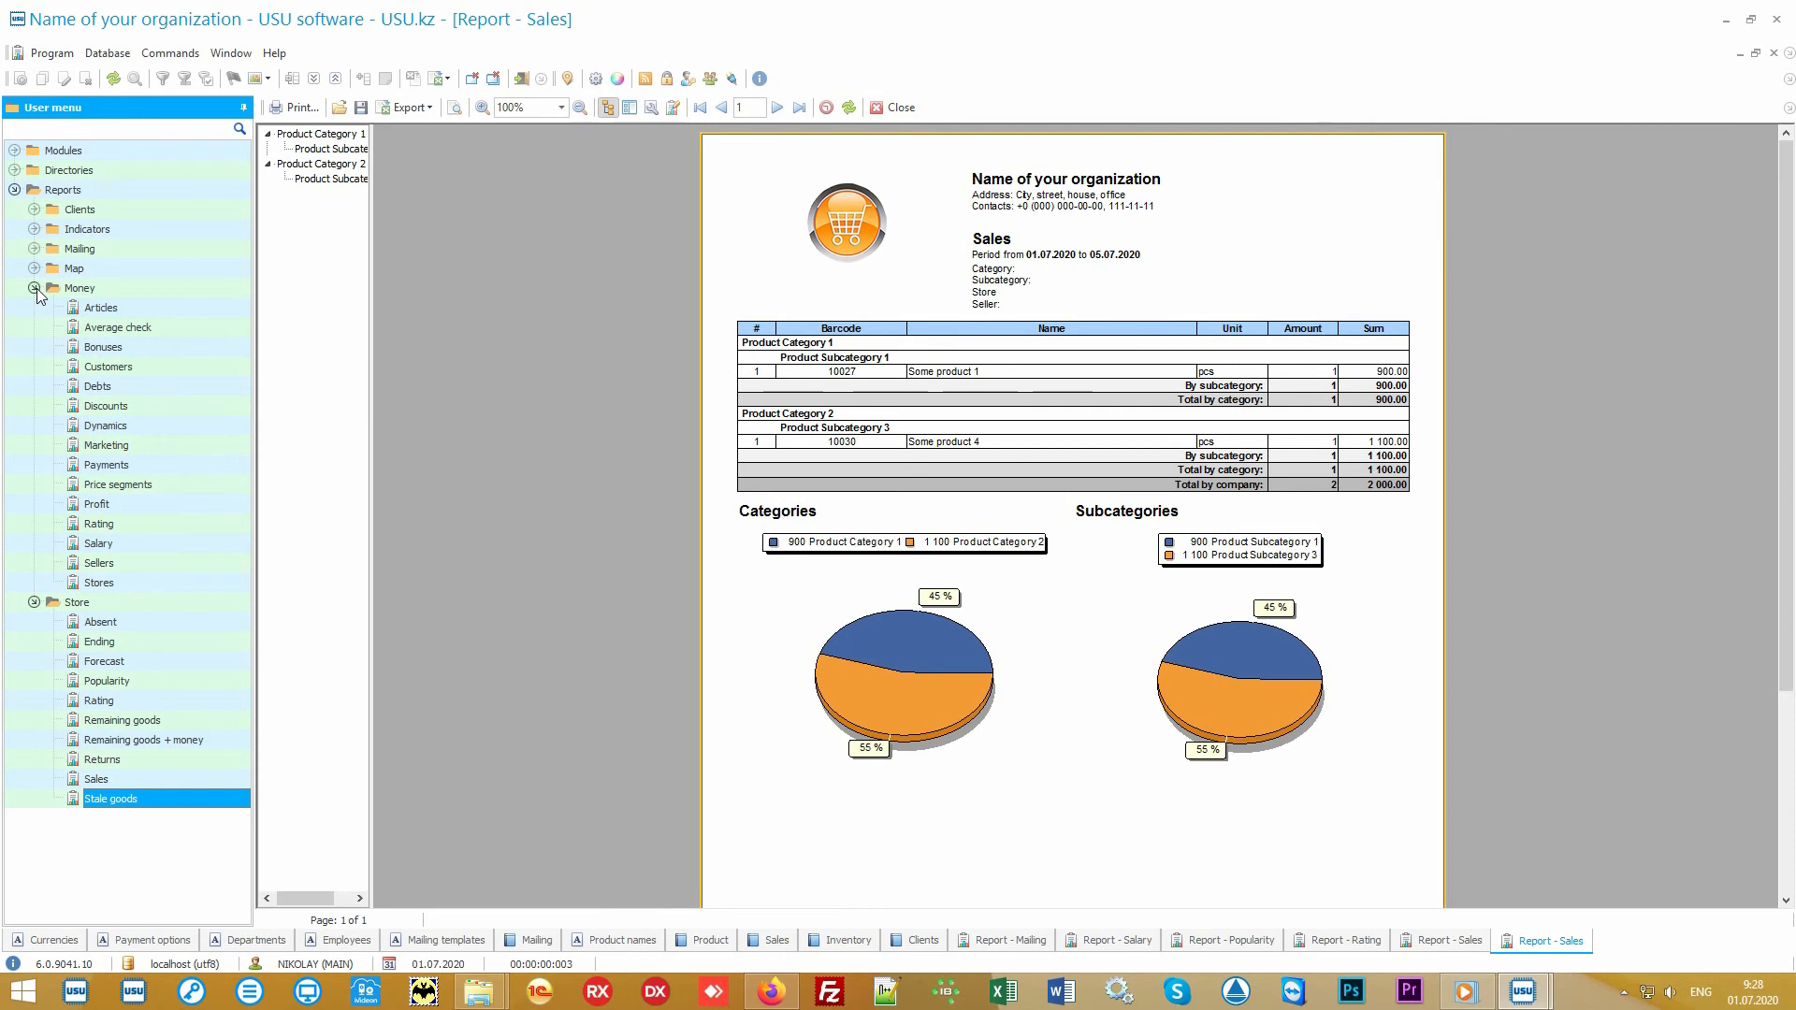
pyautogui.click(35, 288)
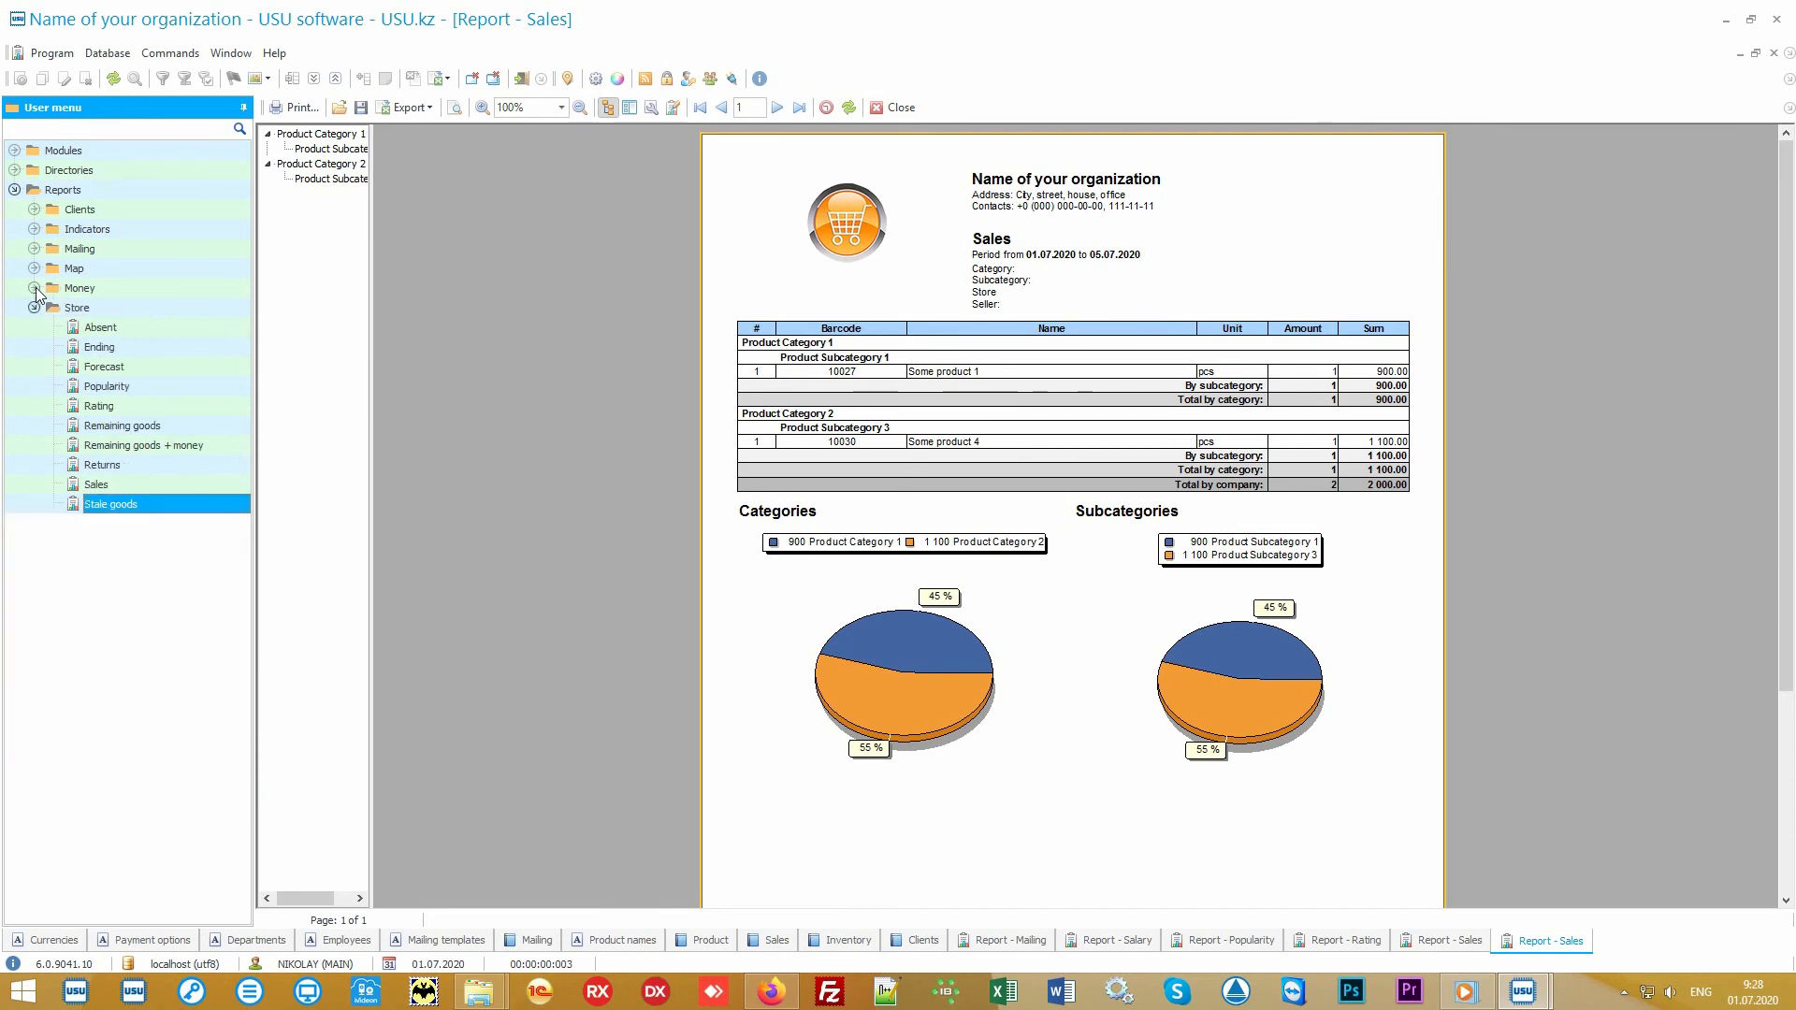
pyautogui.click(114, 307)
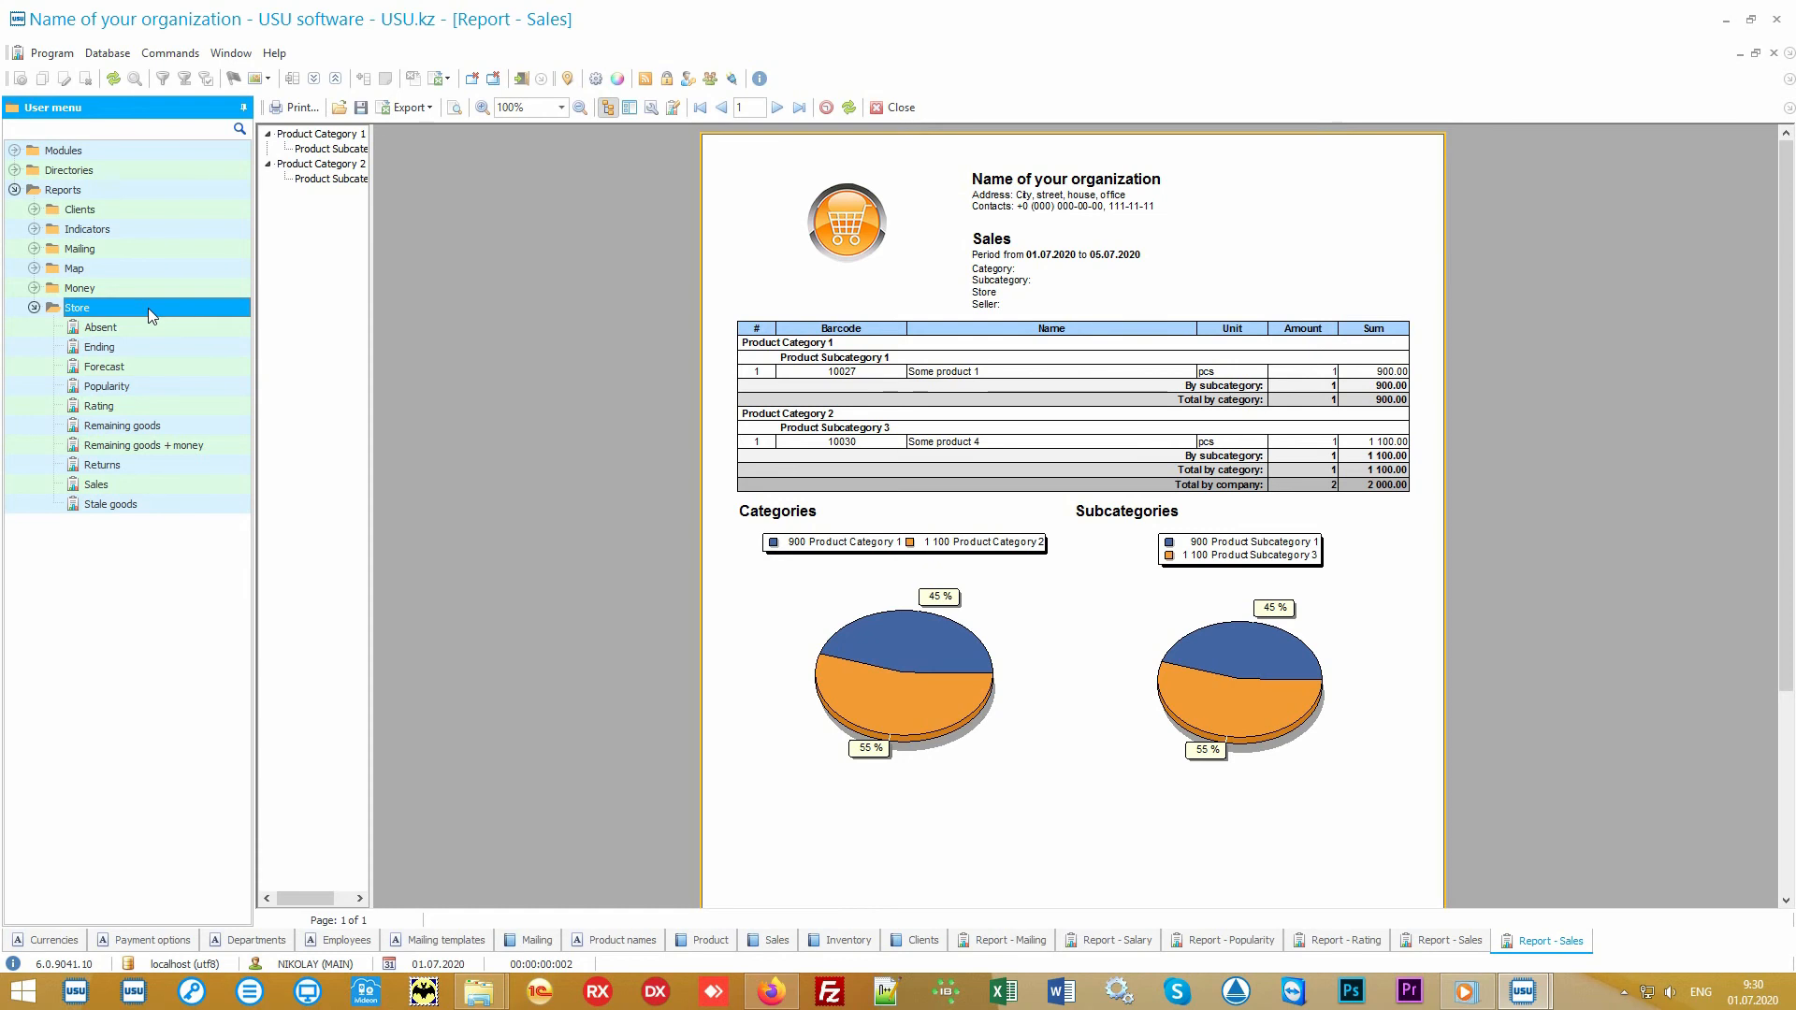
# Step: Open another Sales report and examine its end date, category, subcategory, store and seller parameters, including the category choices
pyautogui.click(150, 483)
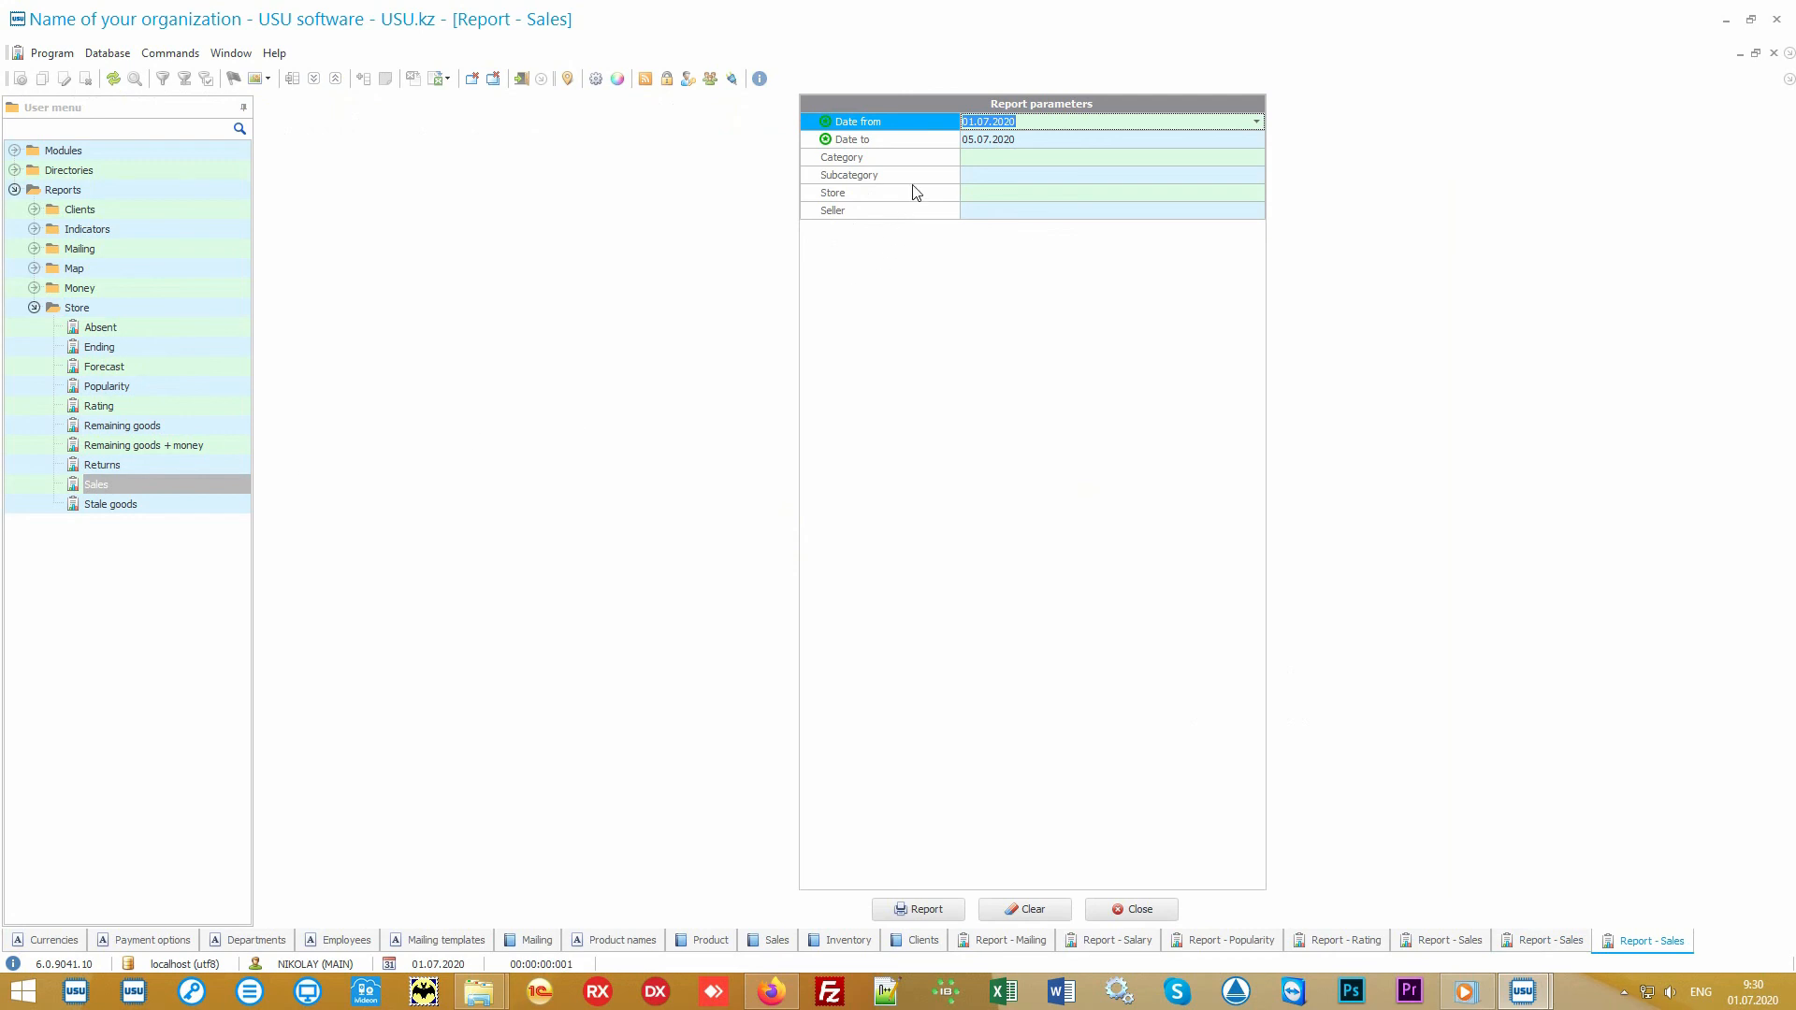
pyautogui.click(925, 141)
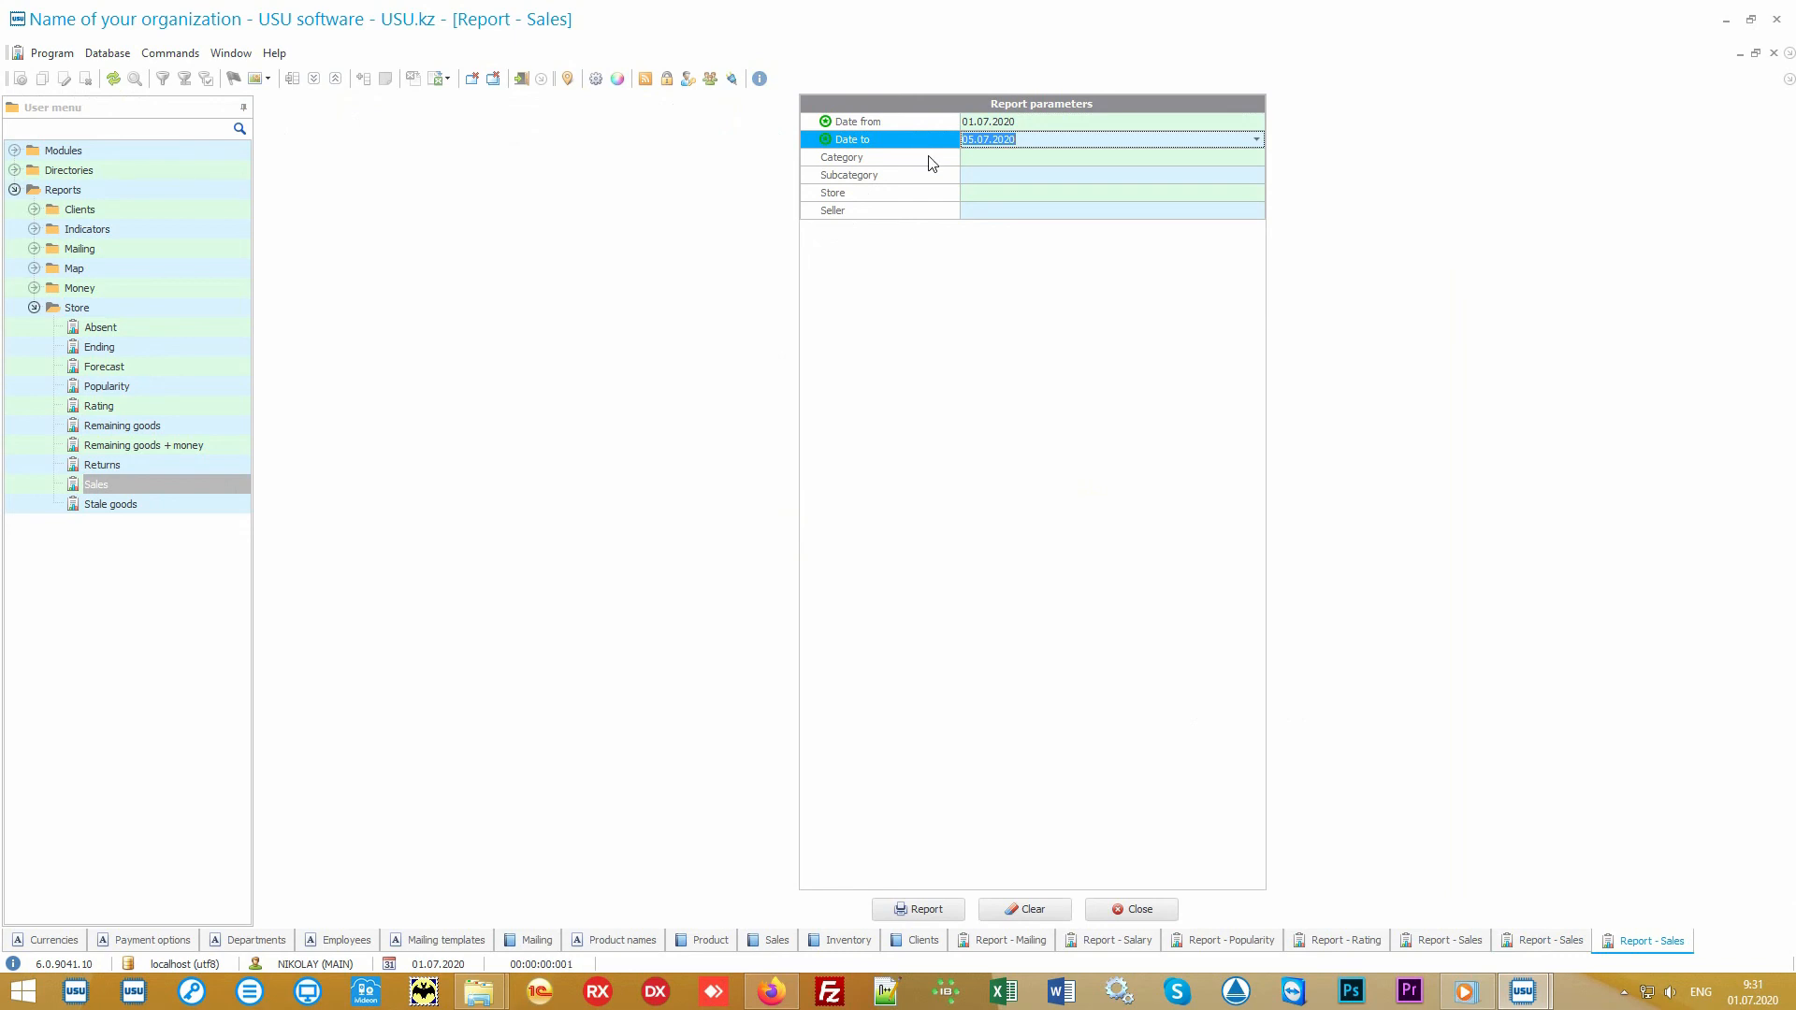
pyautogui.click(931, 159)
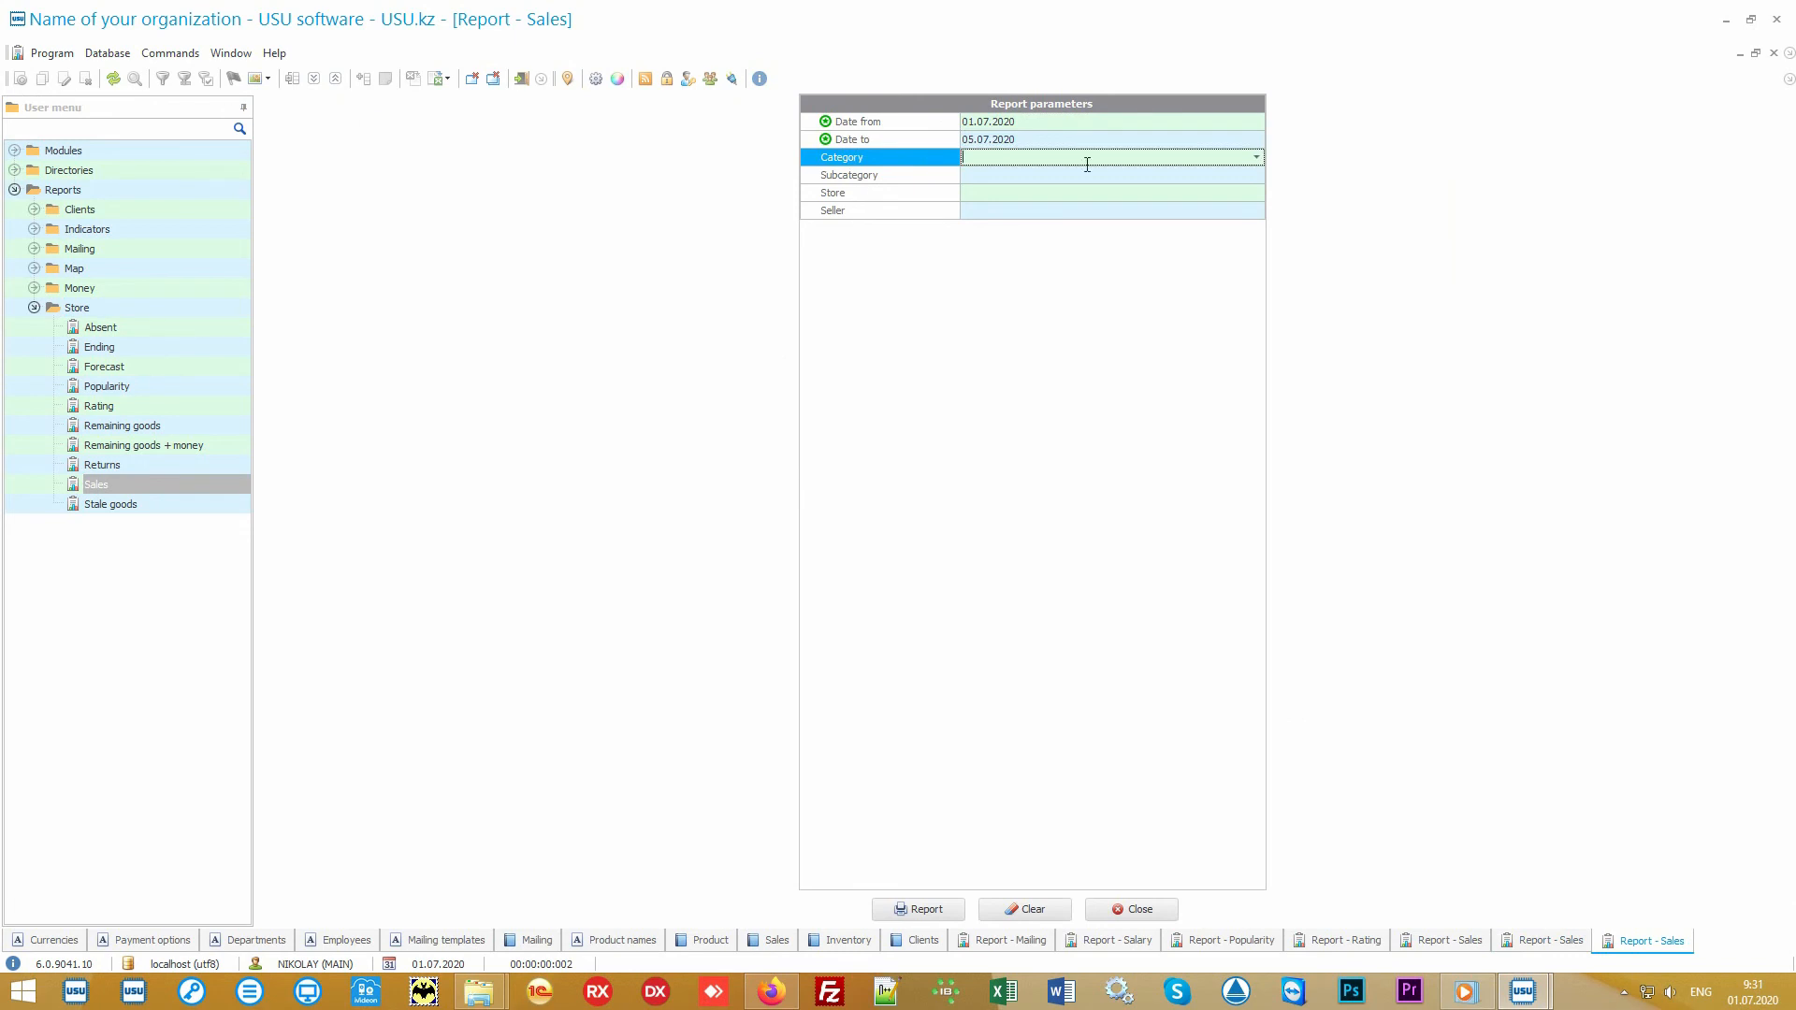
pyautogui.click(1256, 159)
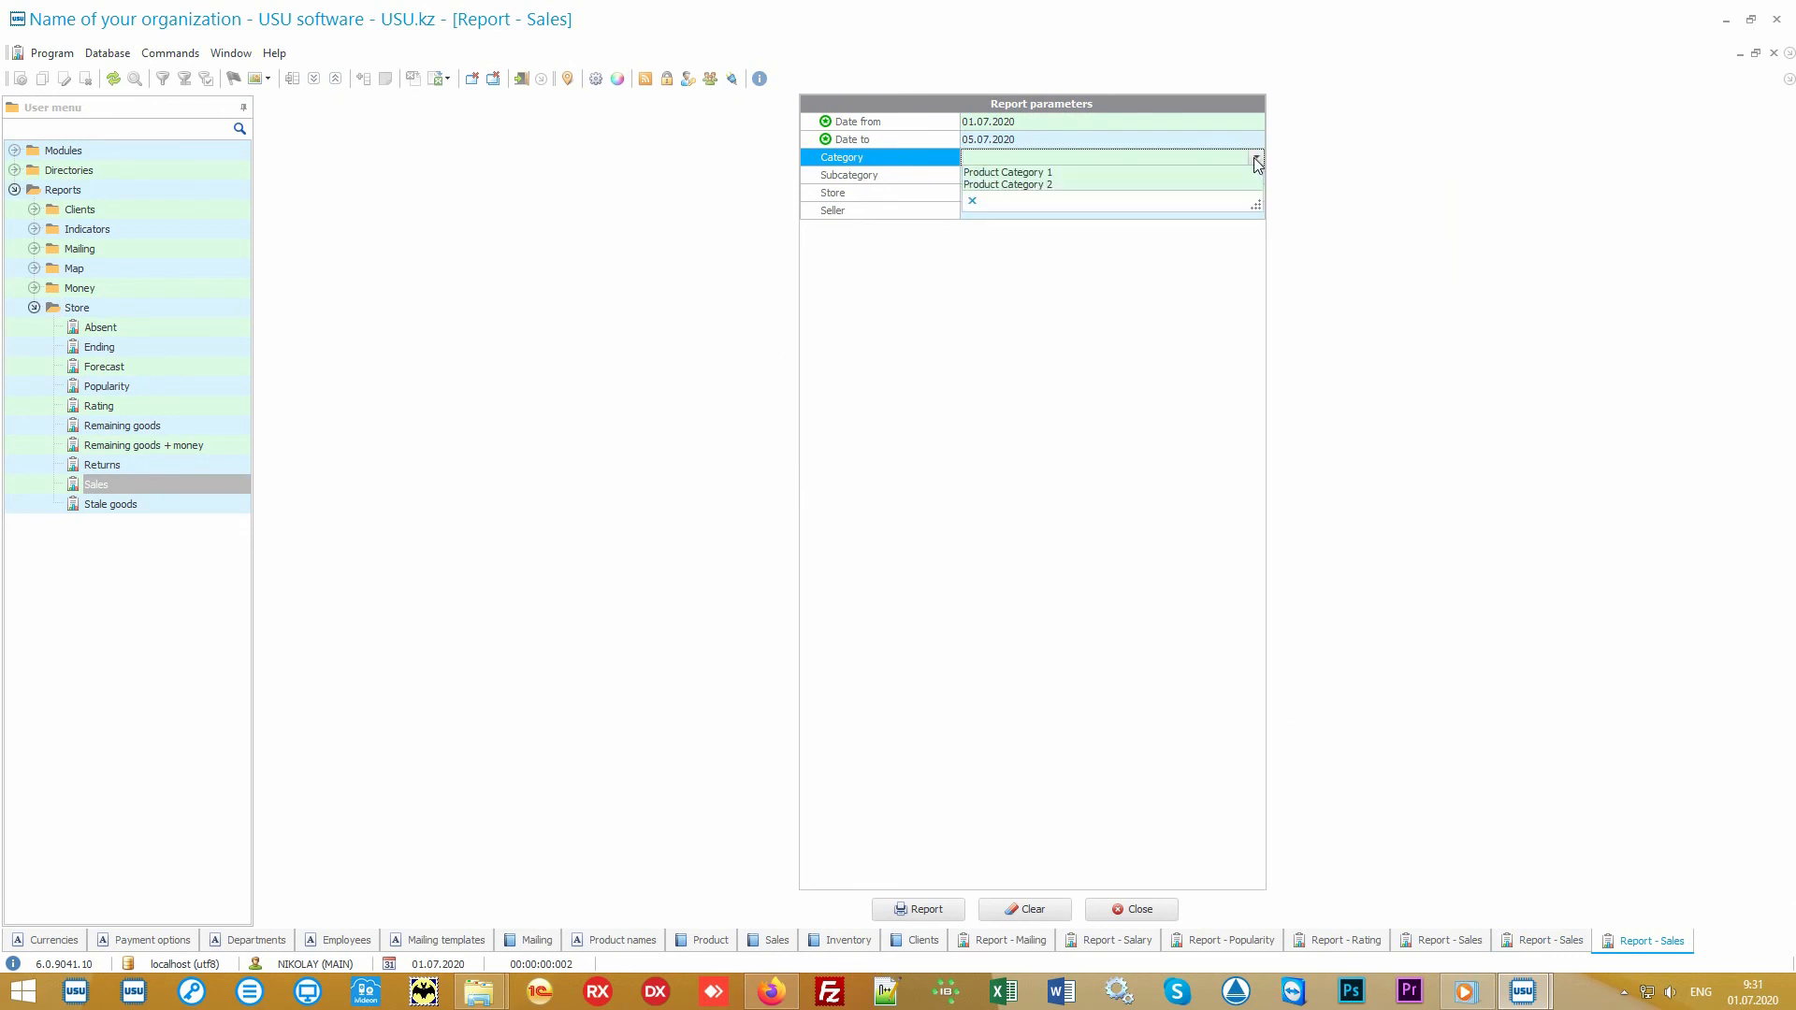
pyautogui.click(1255, 159)
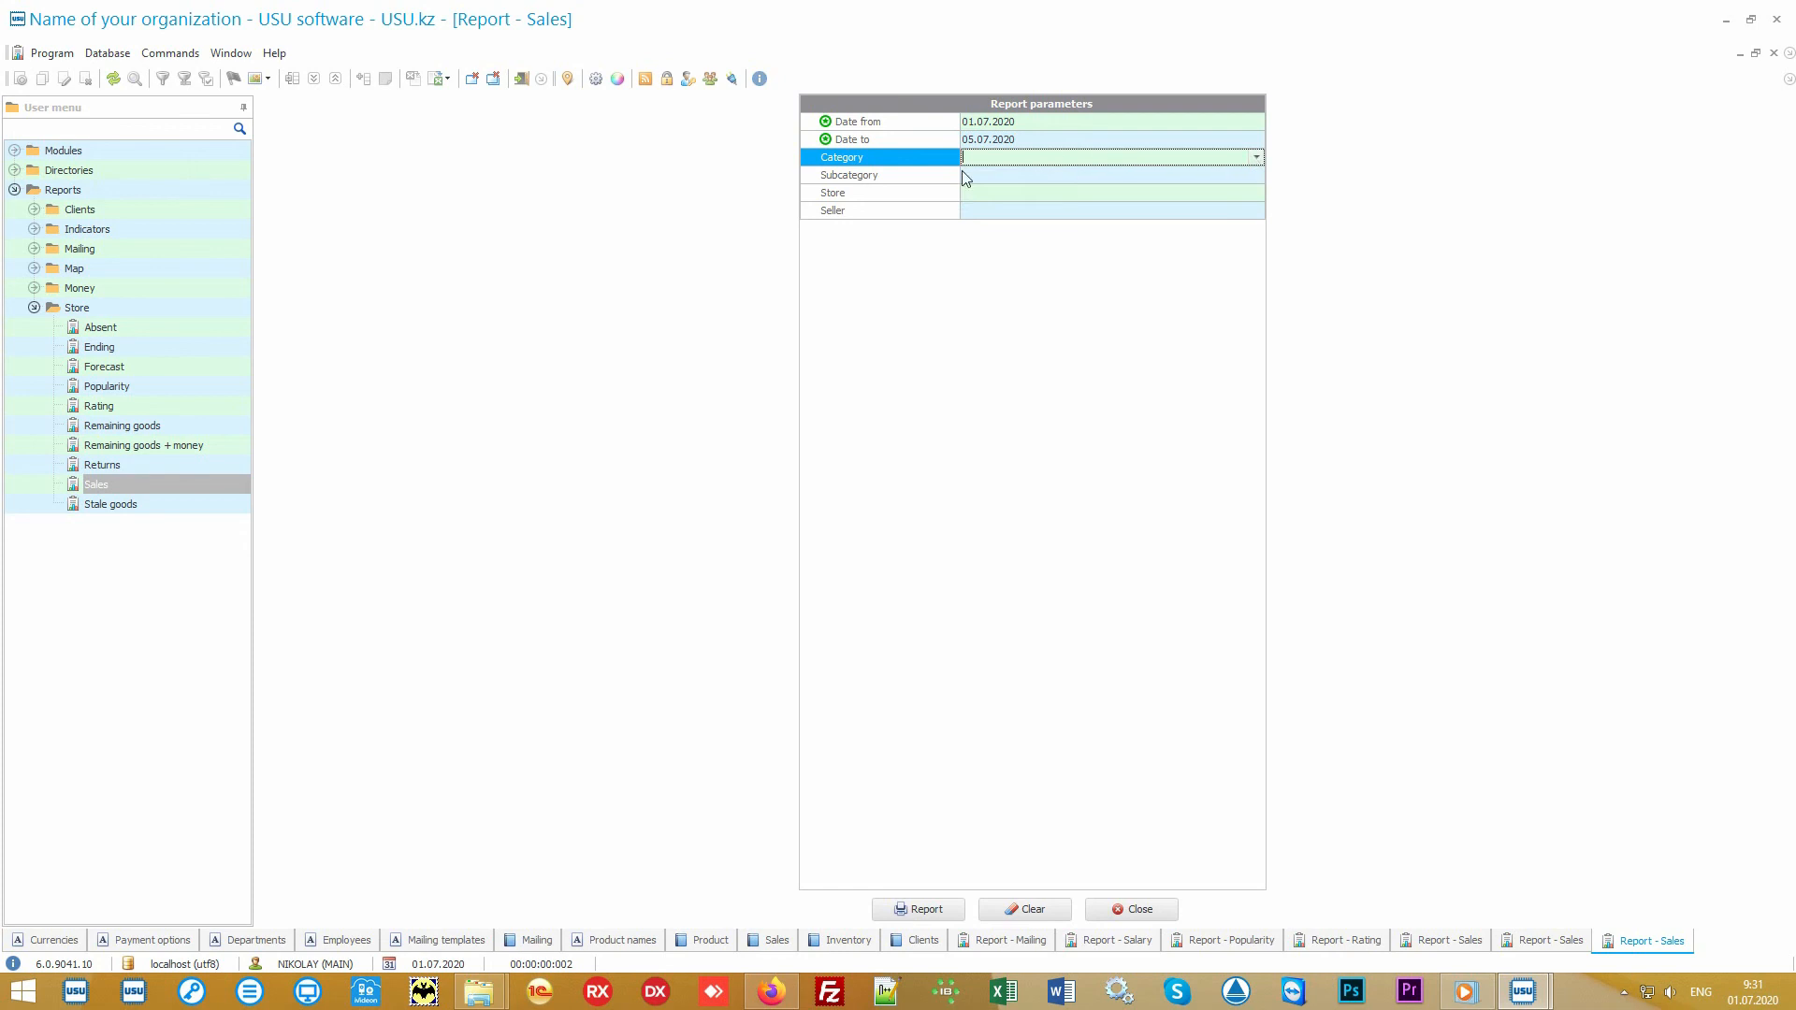
pyautogui.click(927, 178)
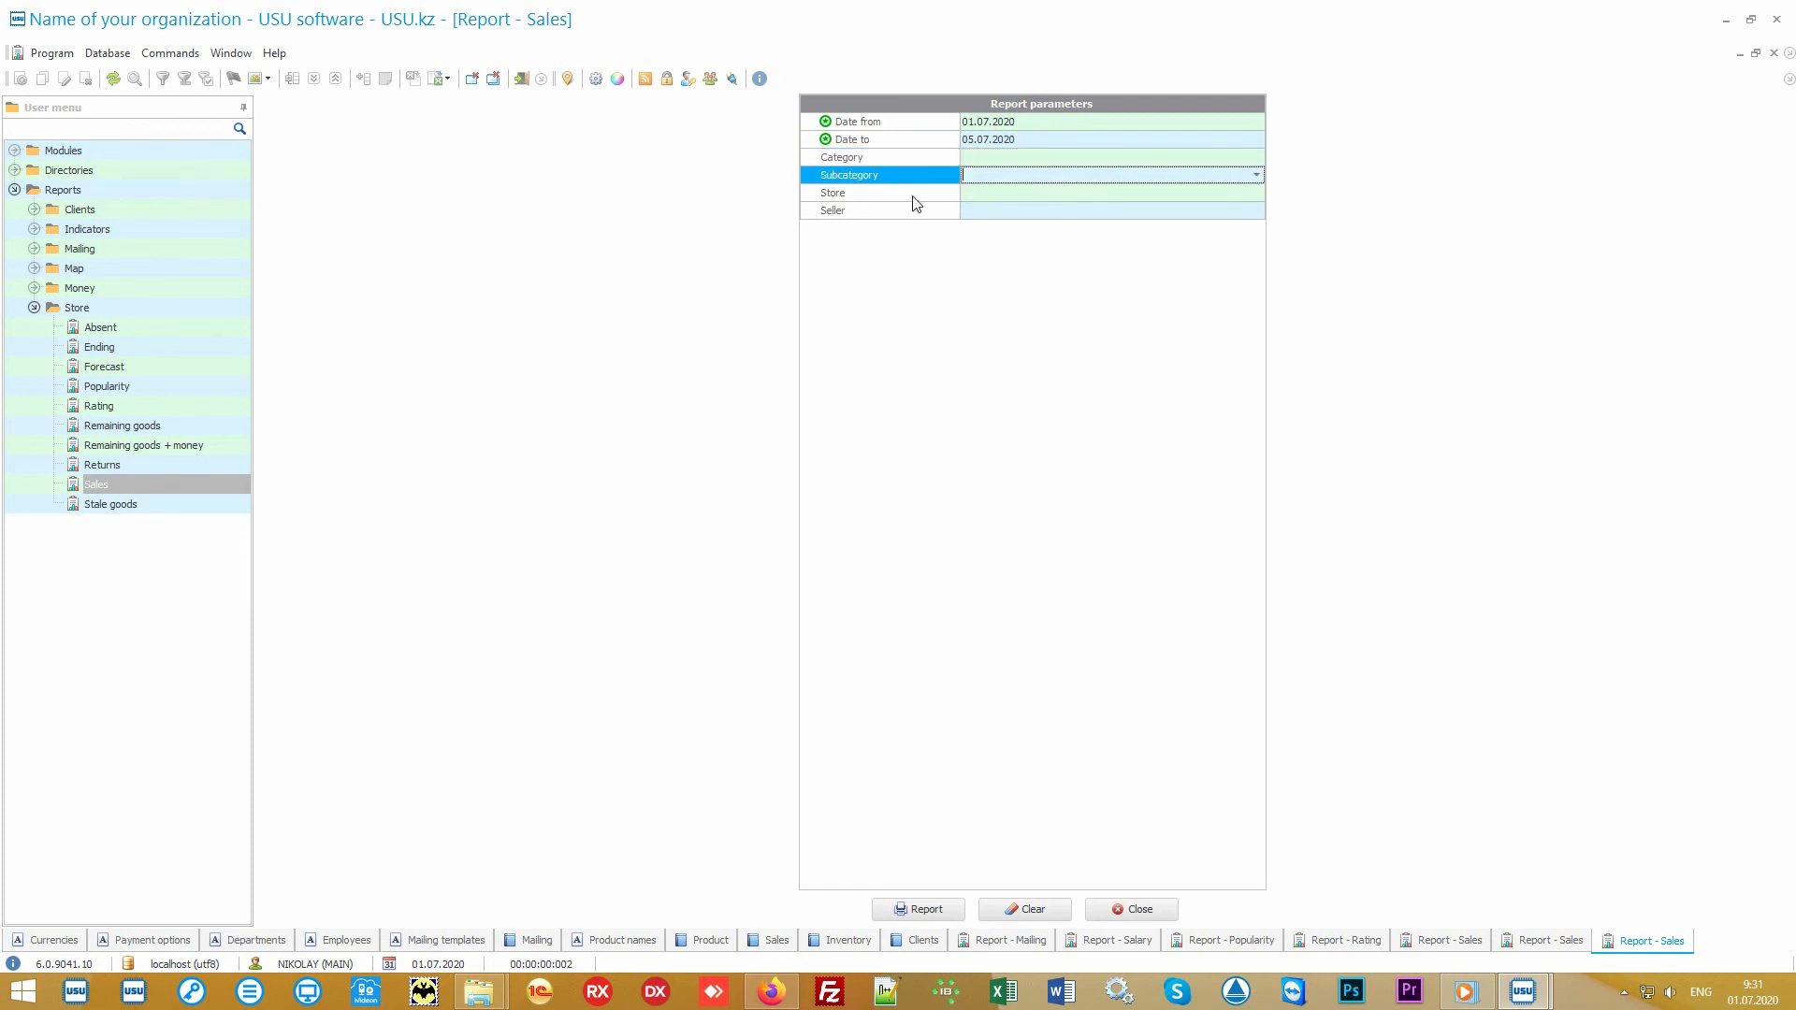
pyautogui.click(914, 196)
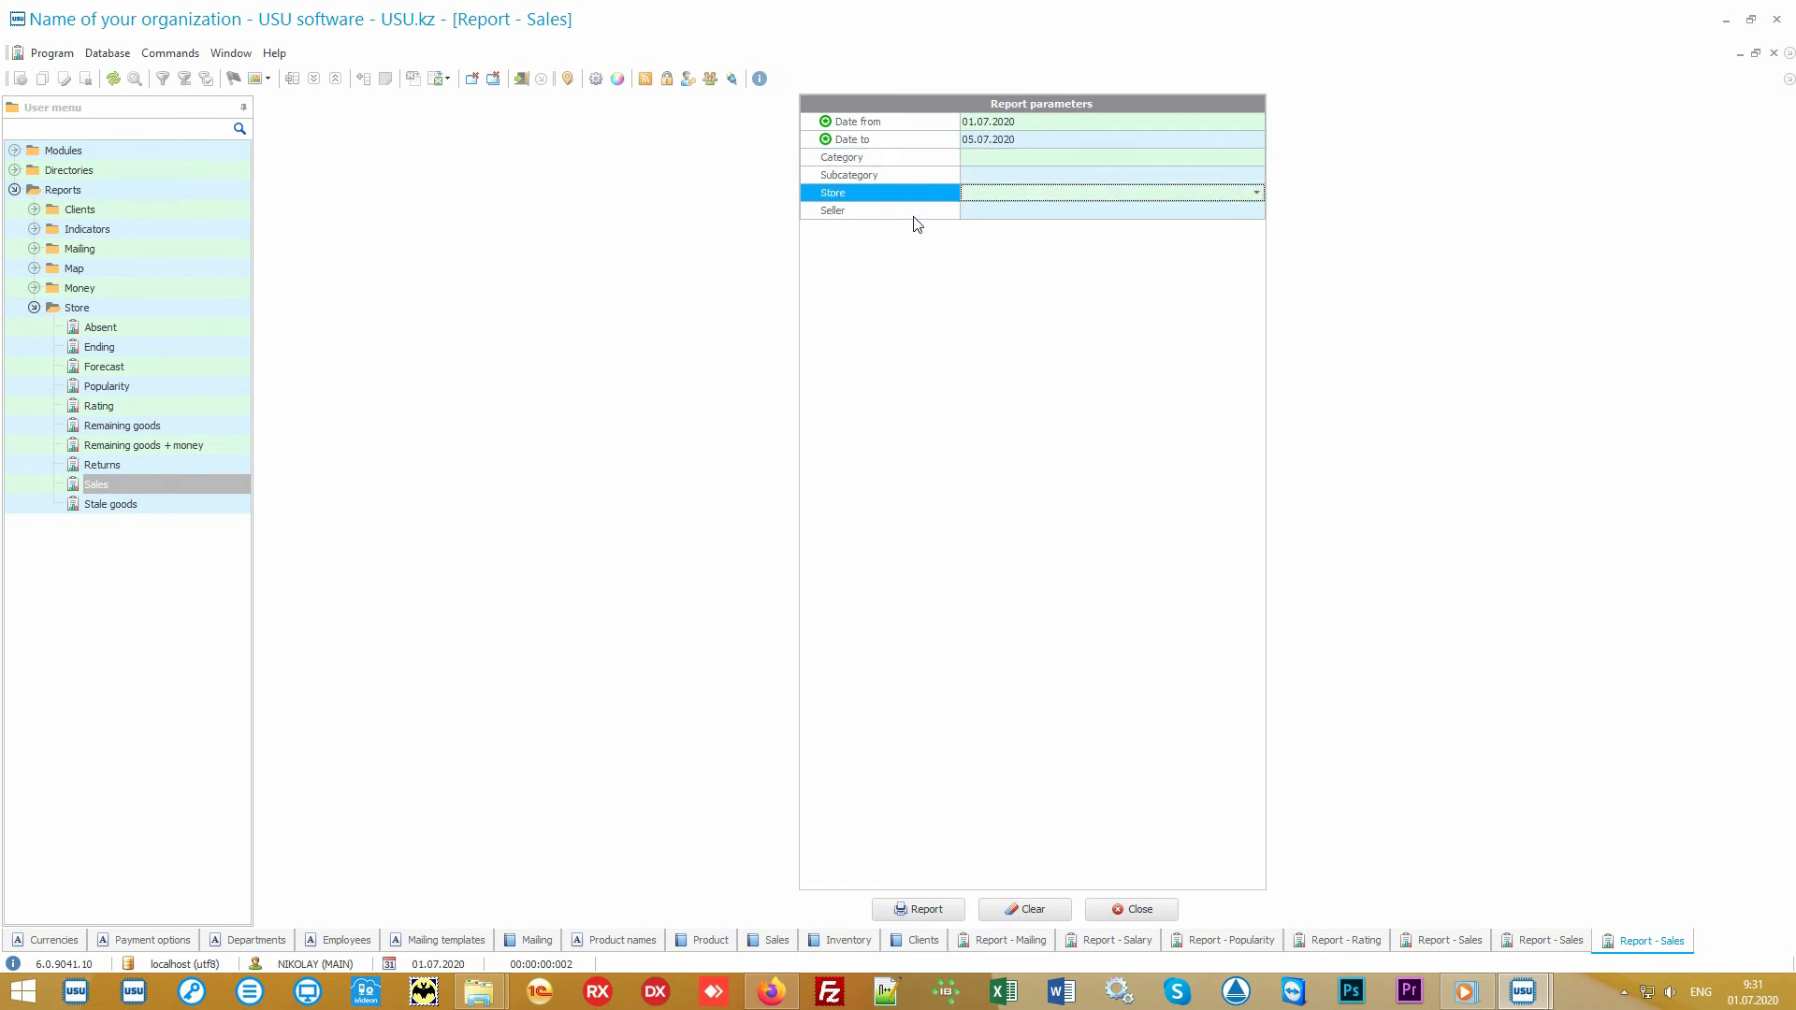
pyautogui.click(914, 214)
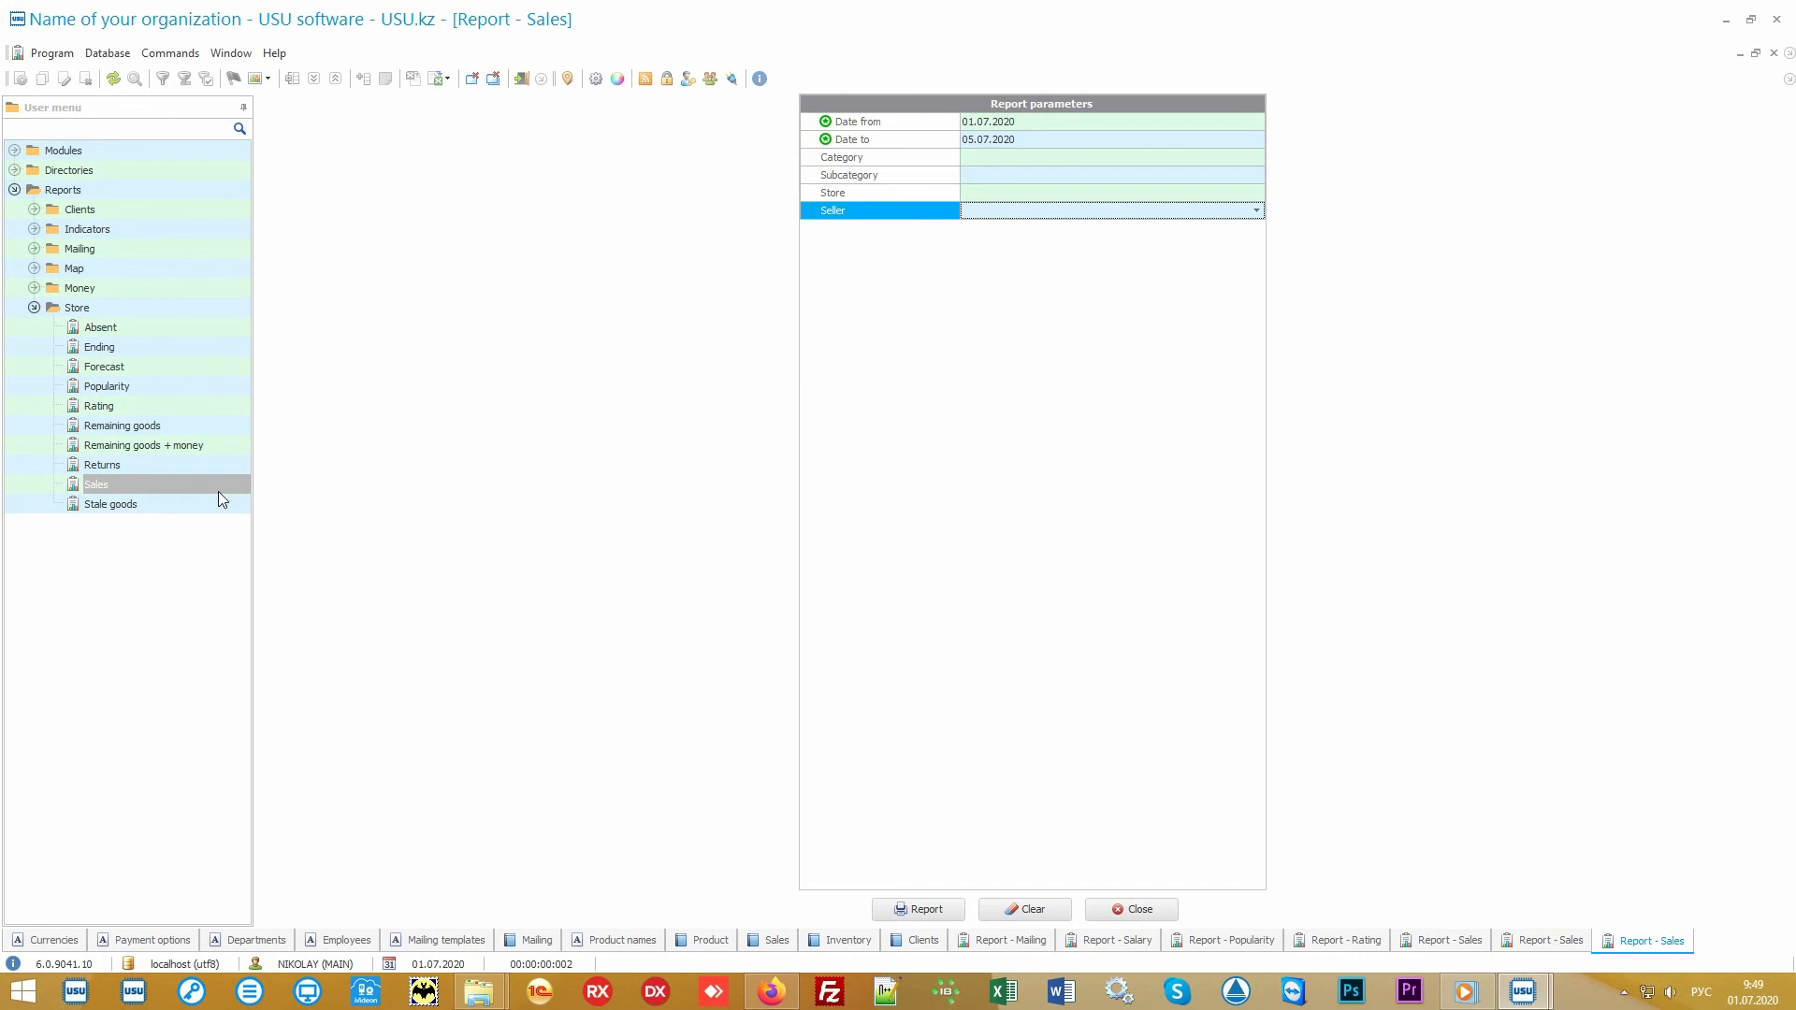
# Step: Generate the Stale goods and Absent reports from the Store reports for their preset periods
pyautogui.click(170, 506)
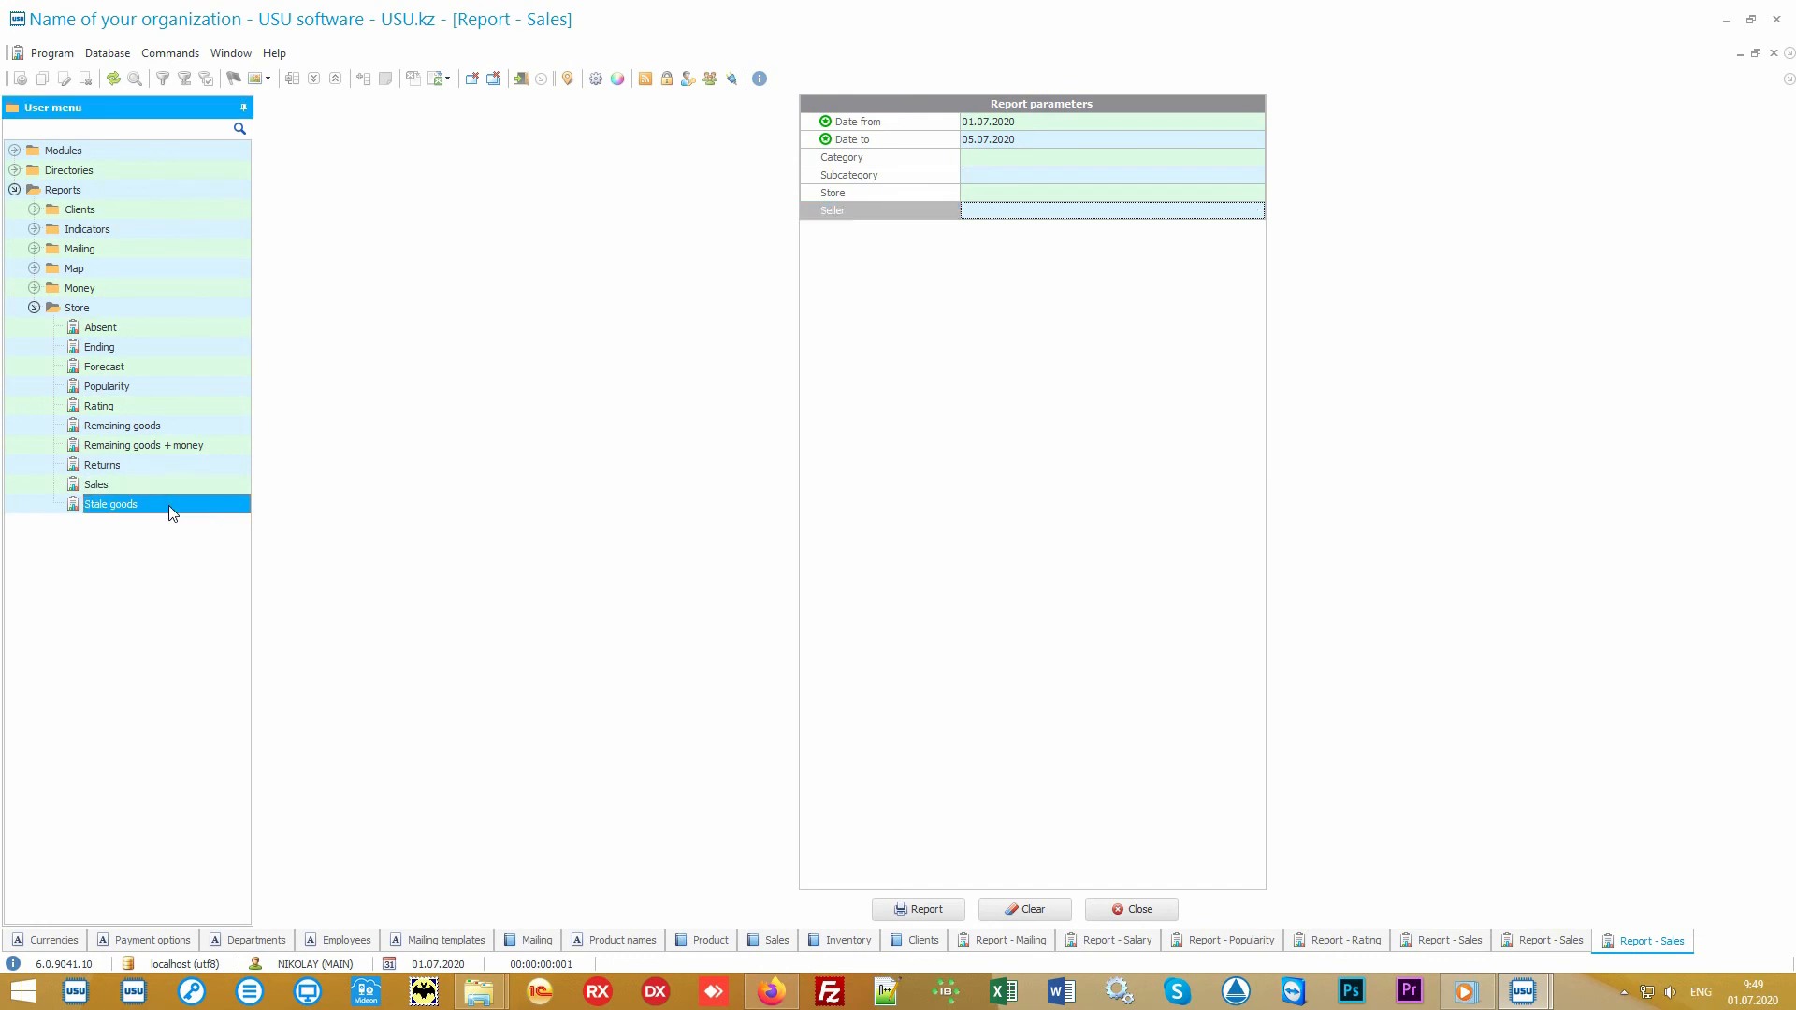
pyautogui.doubleClick(169, 505)
pyautogui.click(912, 910)
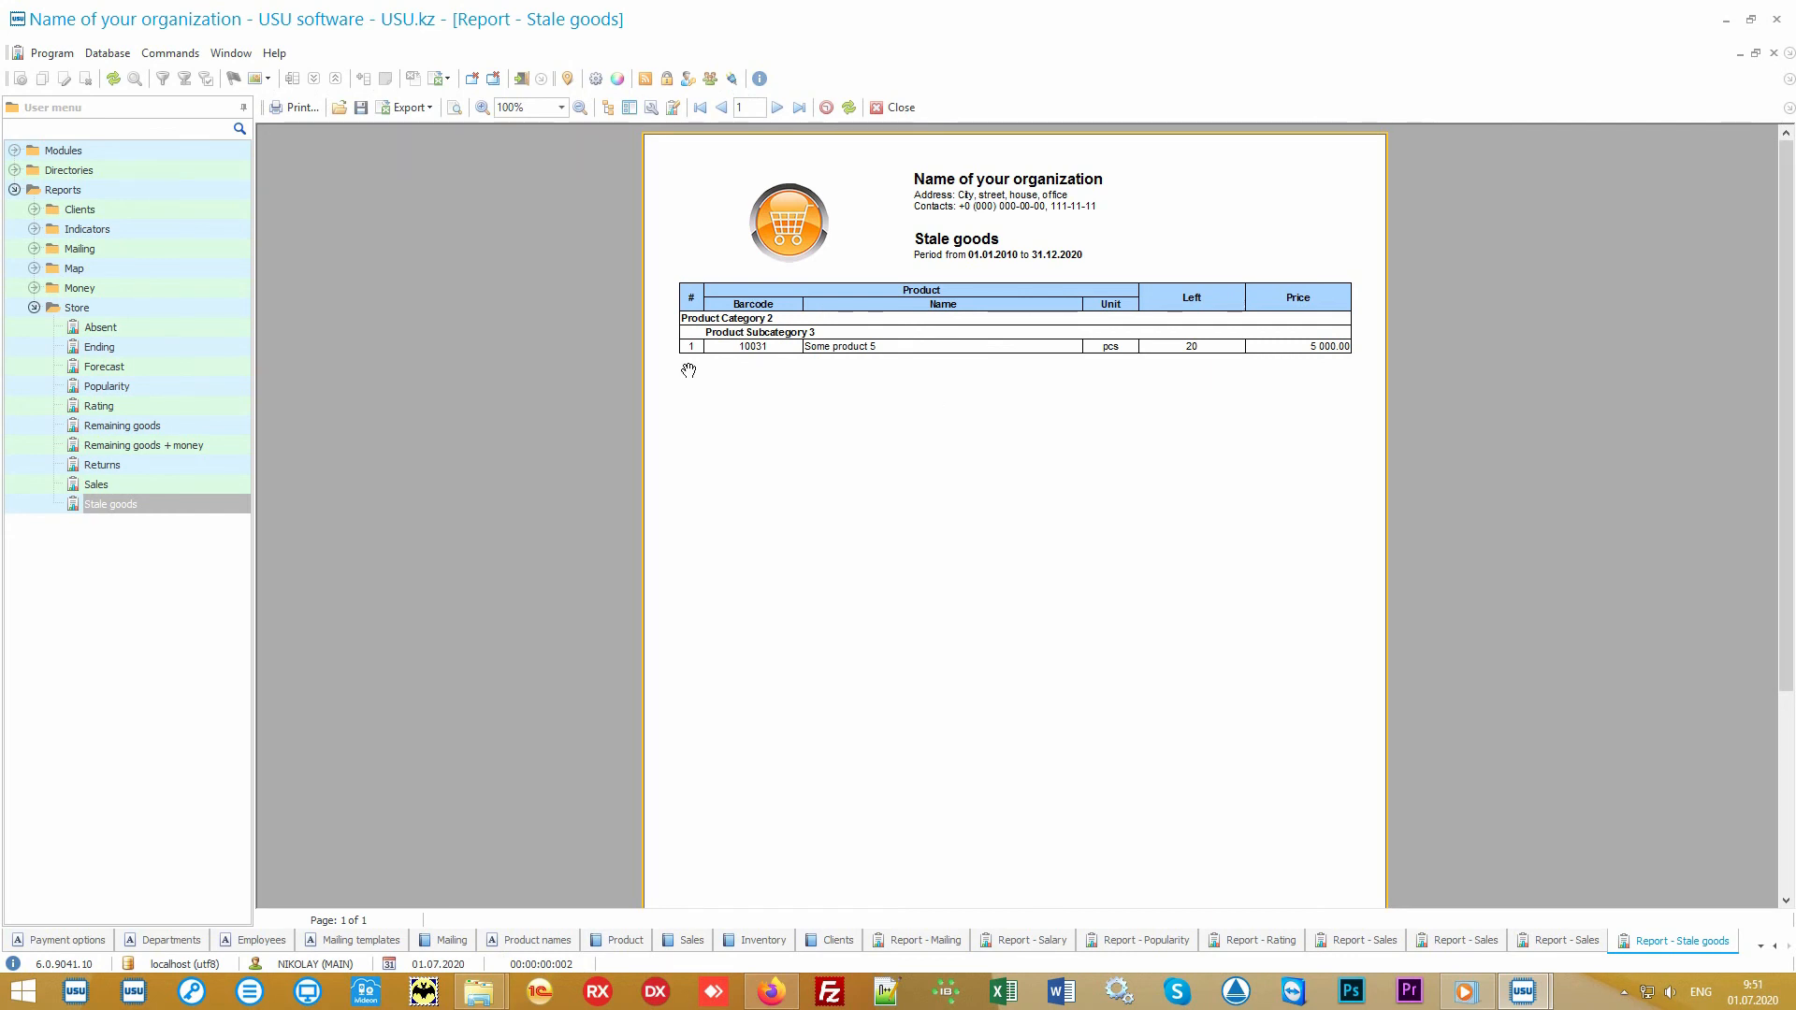
pyautogui.click(124, 330)
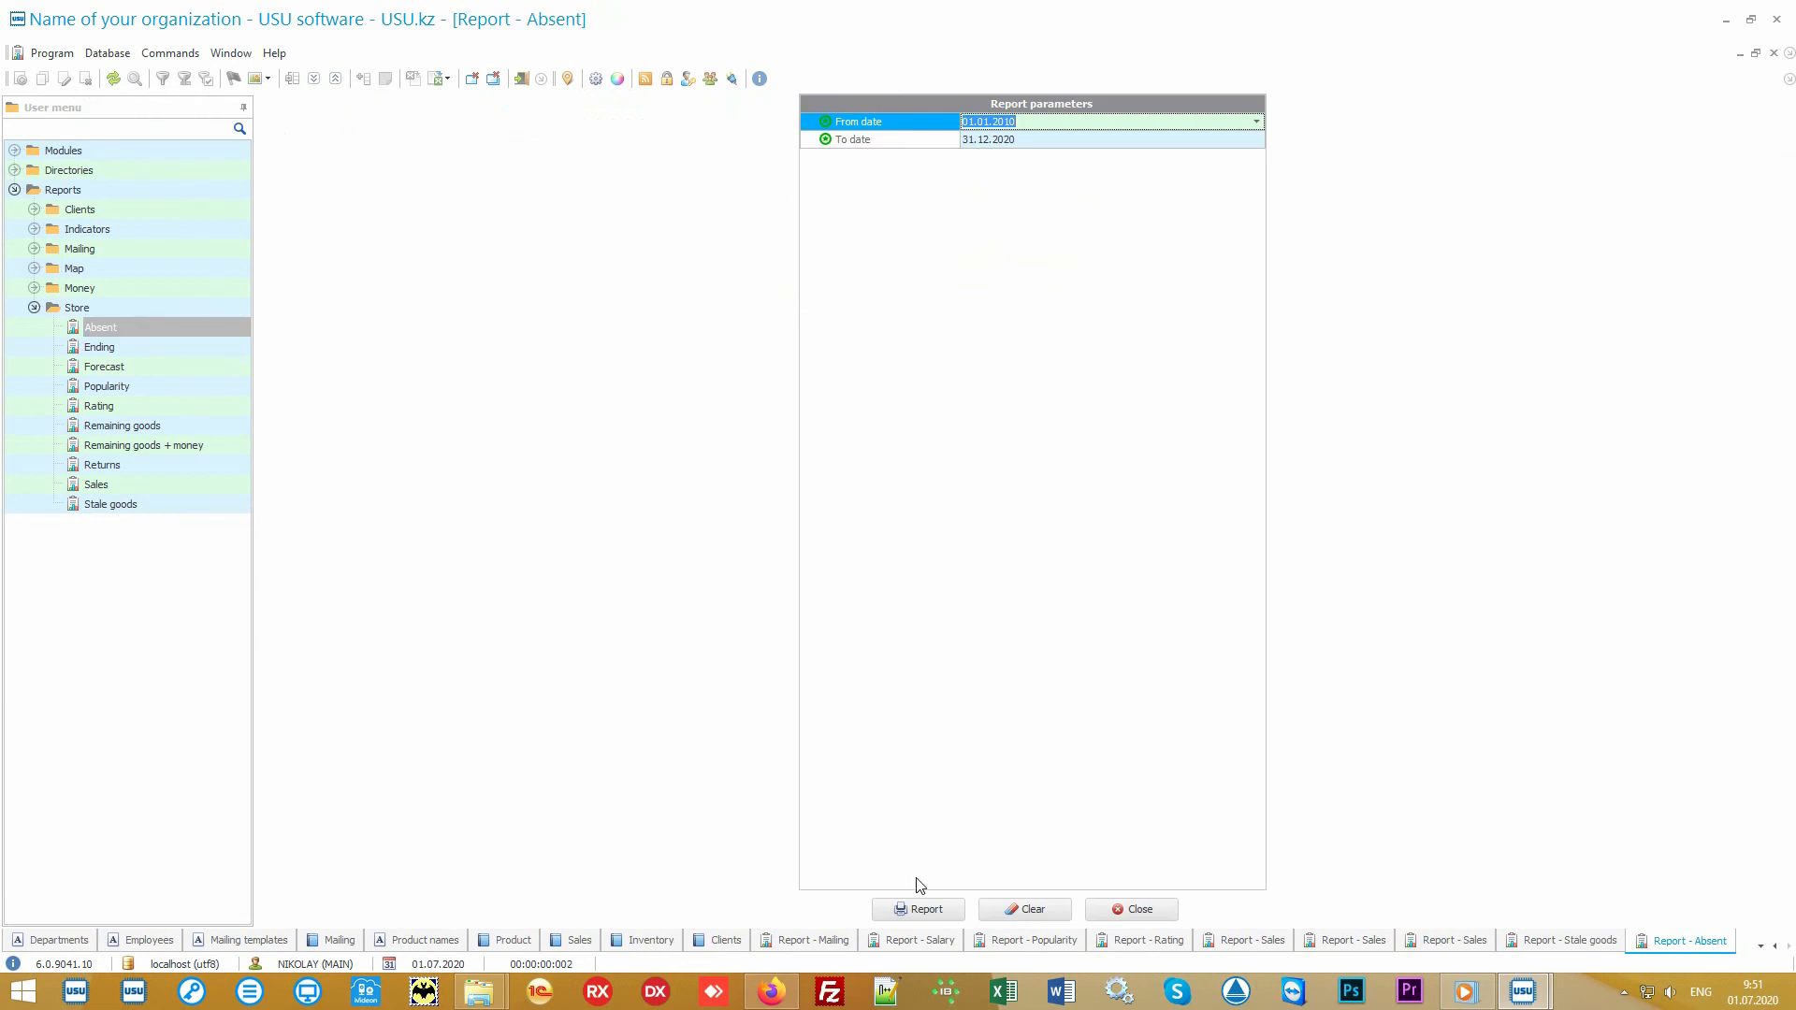
pyautogui.click(939, 910)
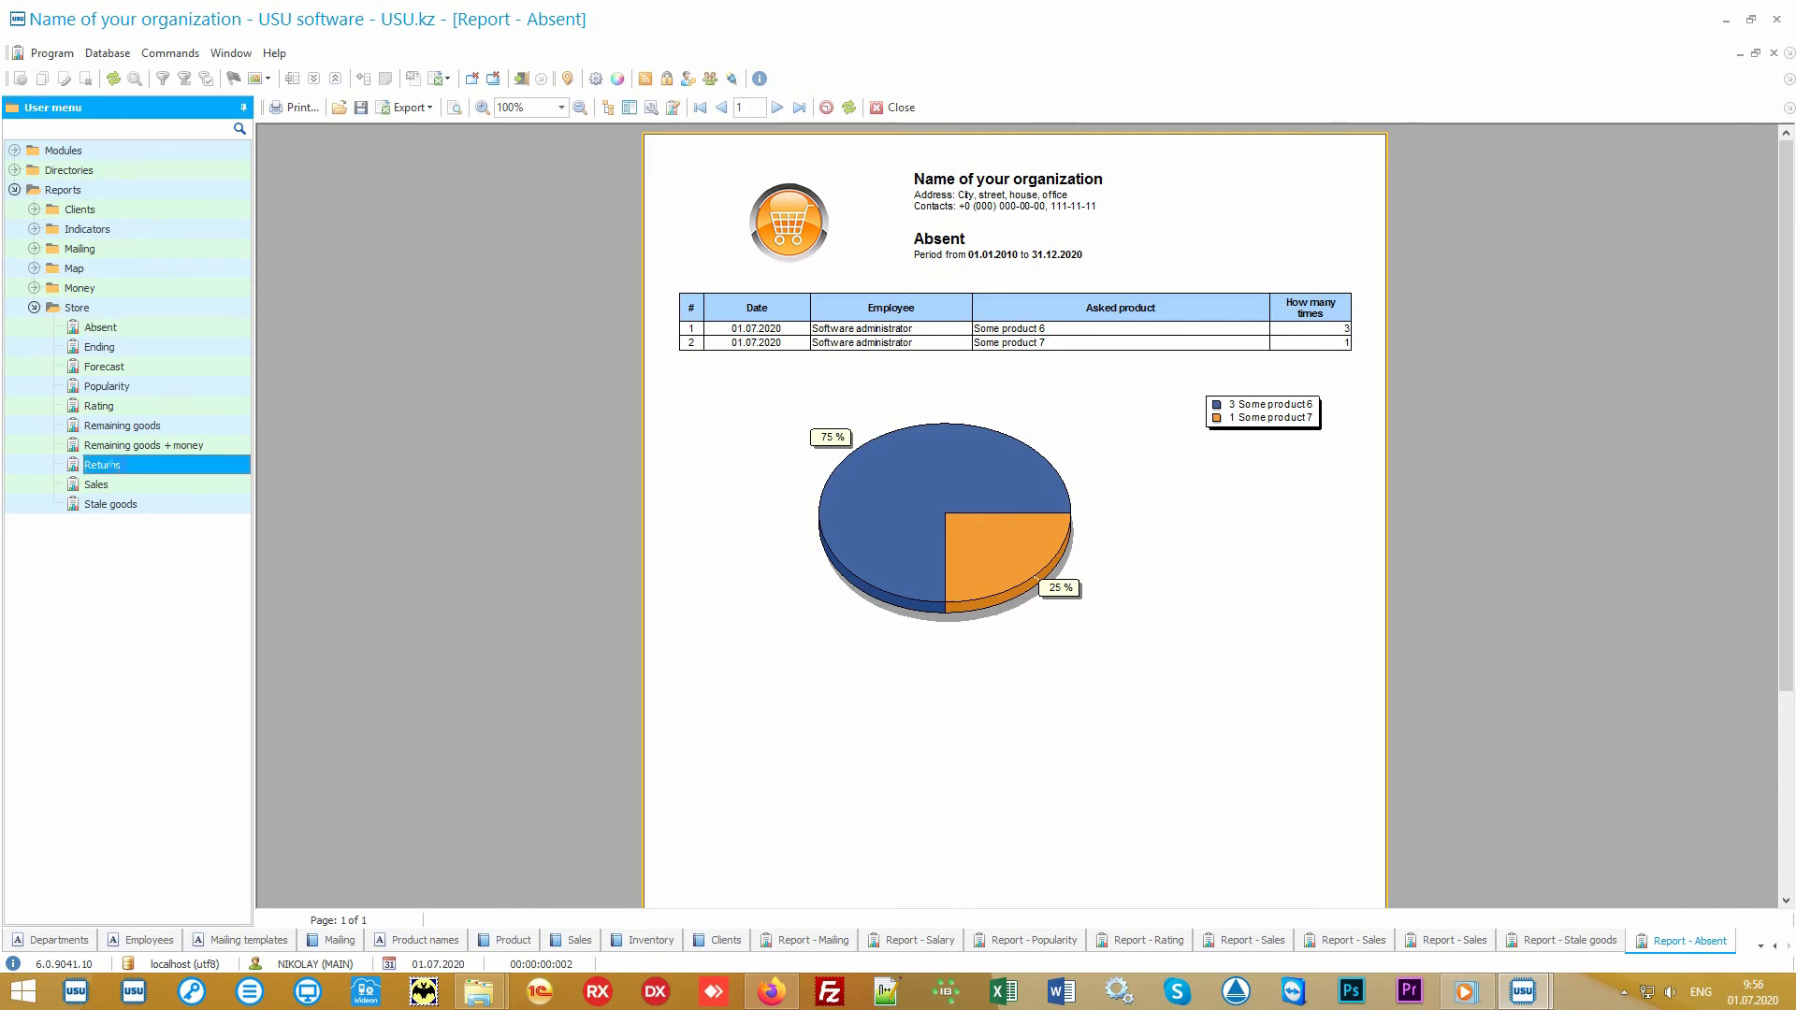
# Step: Generate the Returns and Forecast reports from the Store reports for their preset periods
pyautogui.click(117, 465)
pyautogui.click(917, 908)
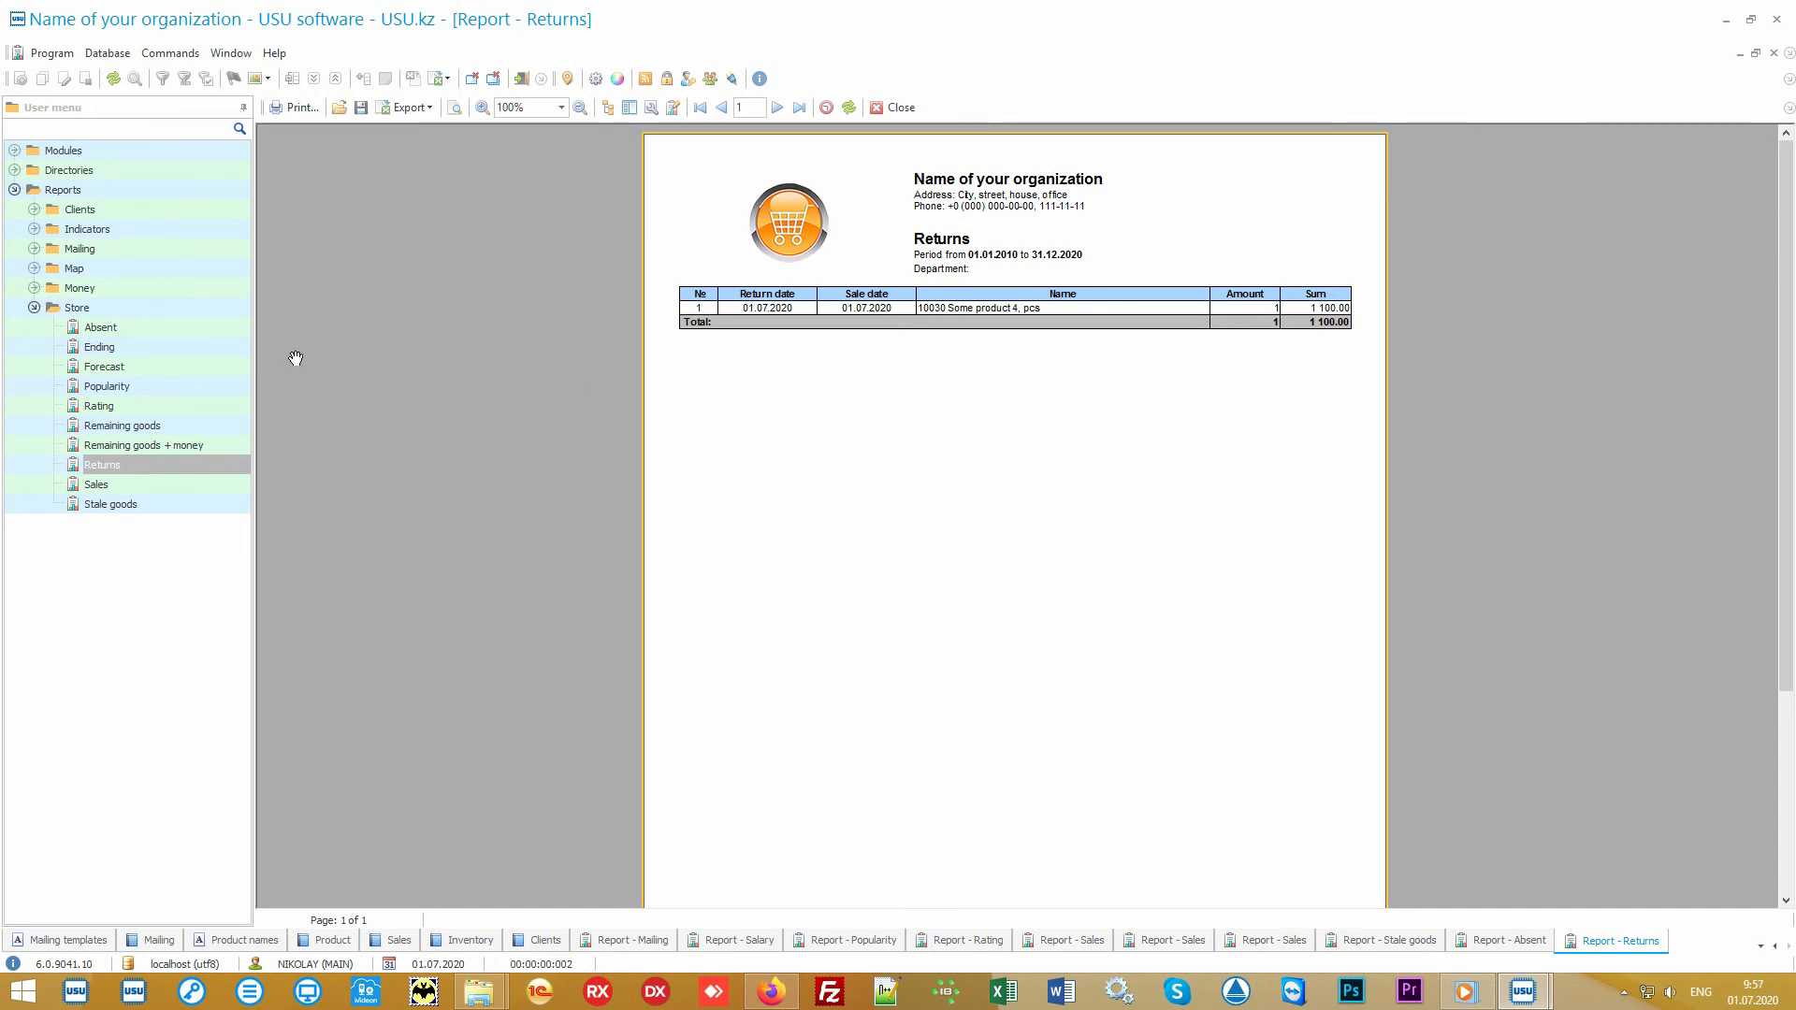
pyautogui.click(150, 368)
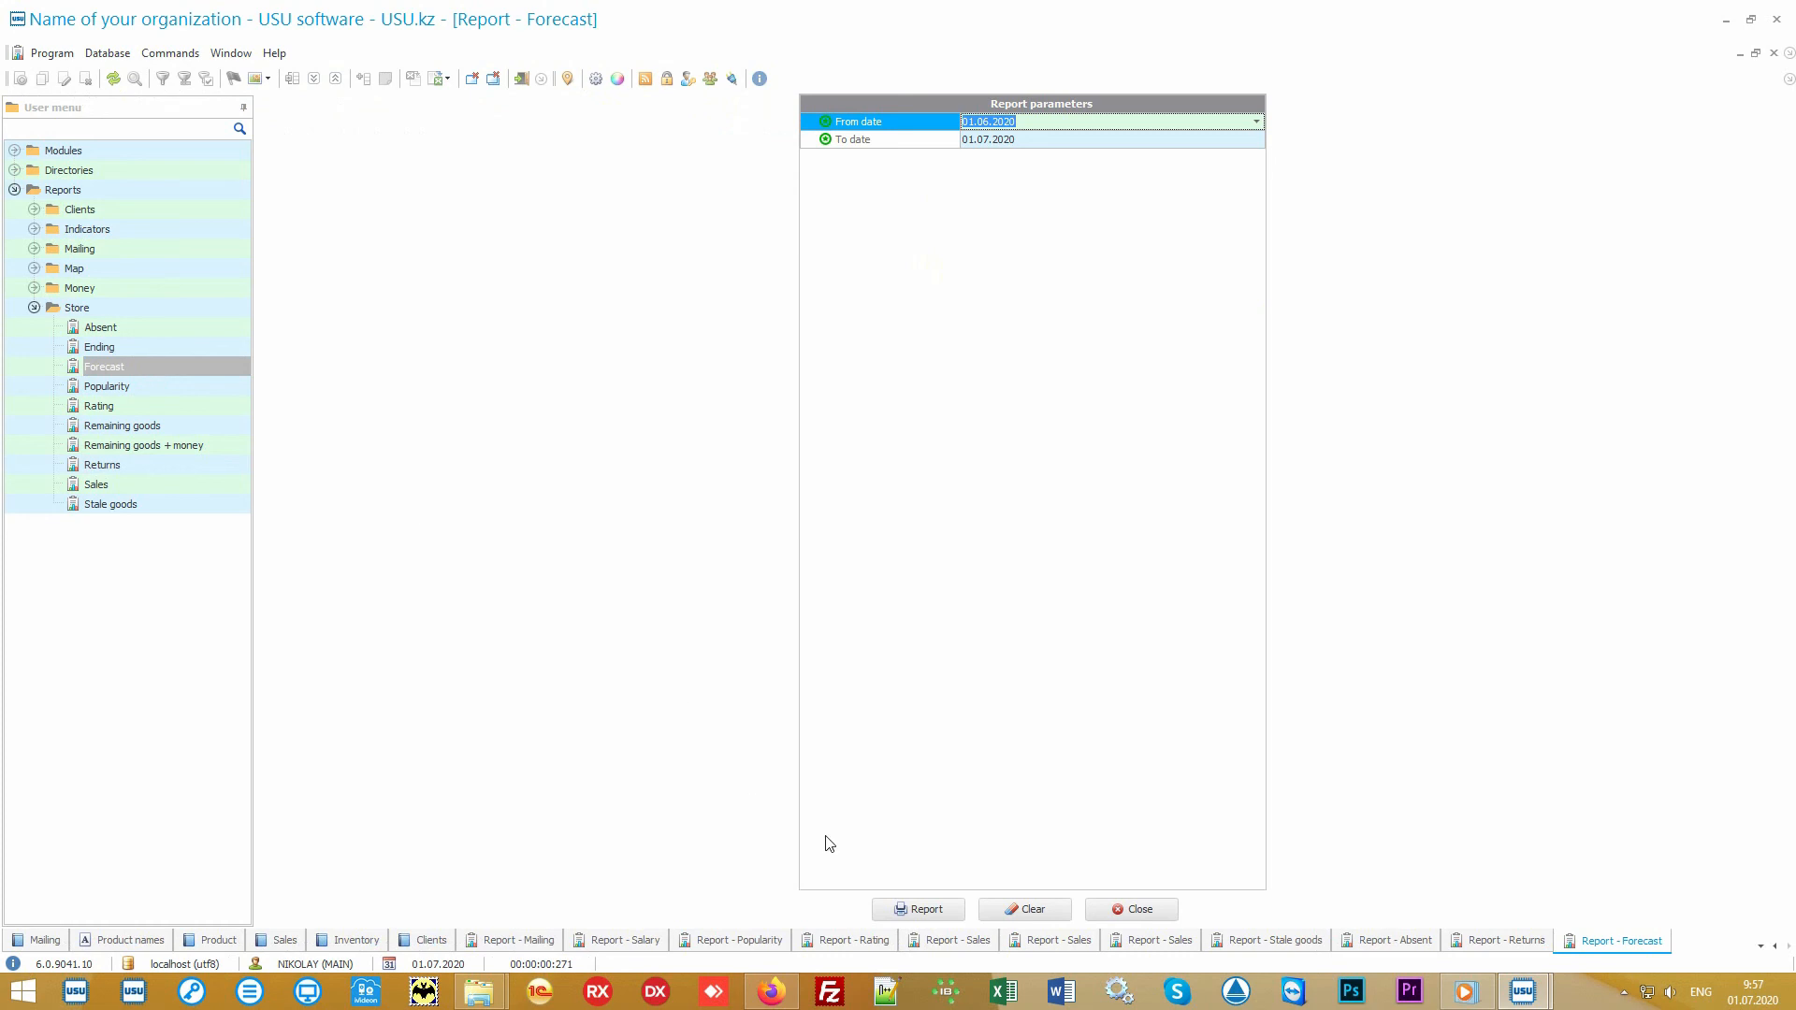
pyautogui.click(927, 910)
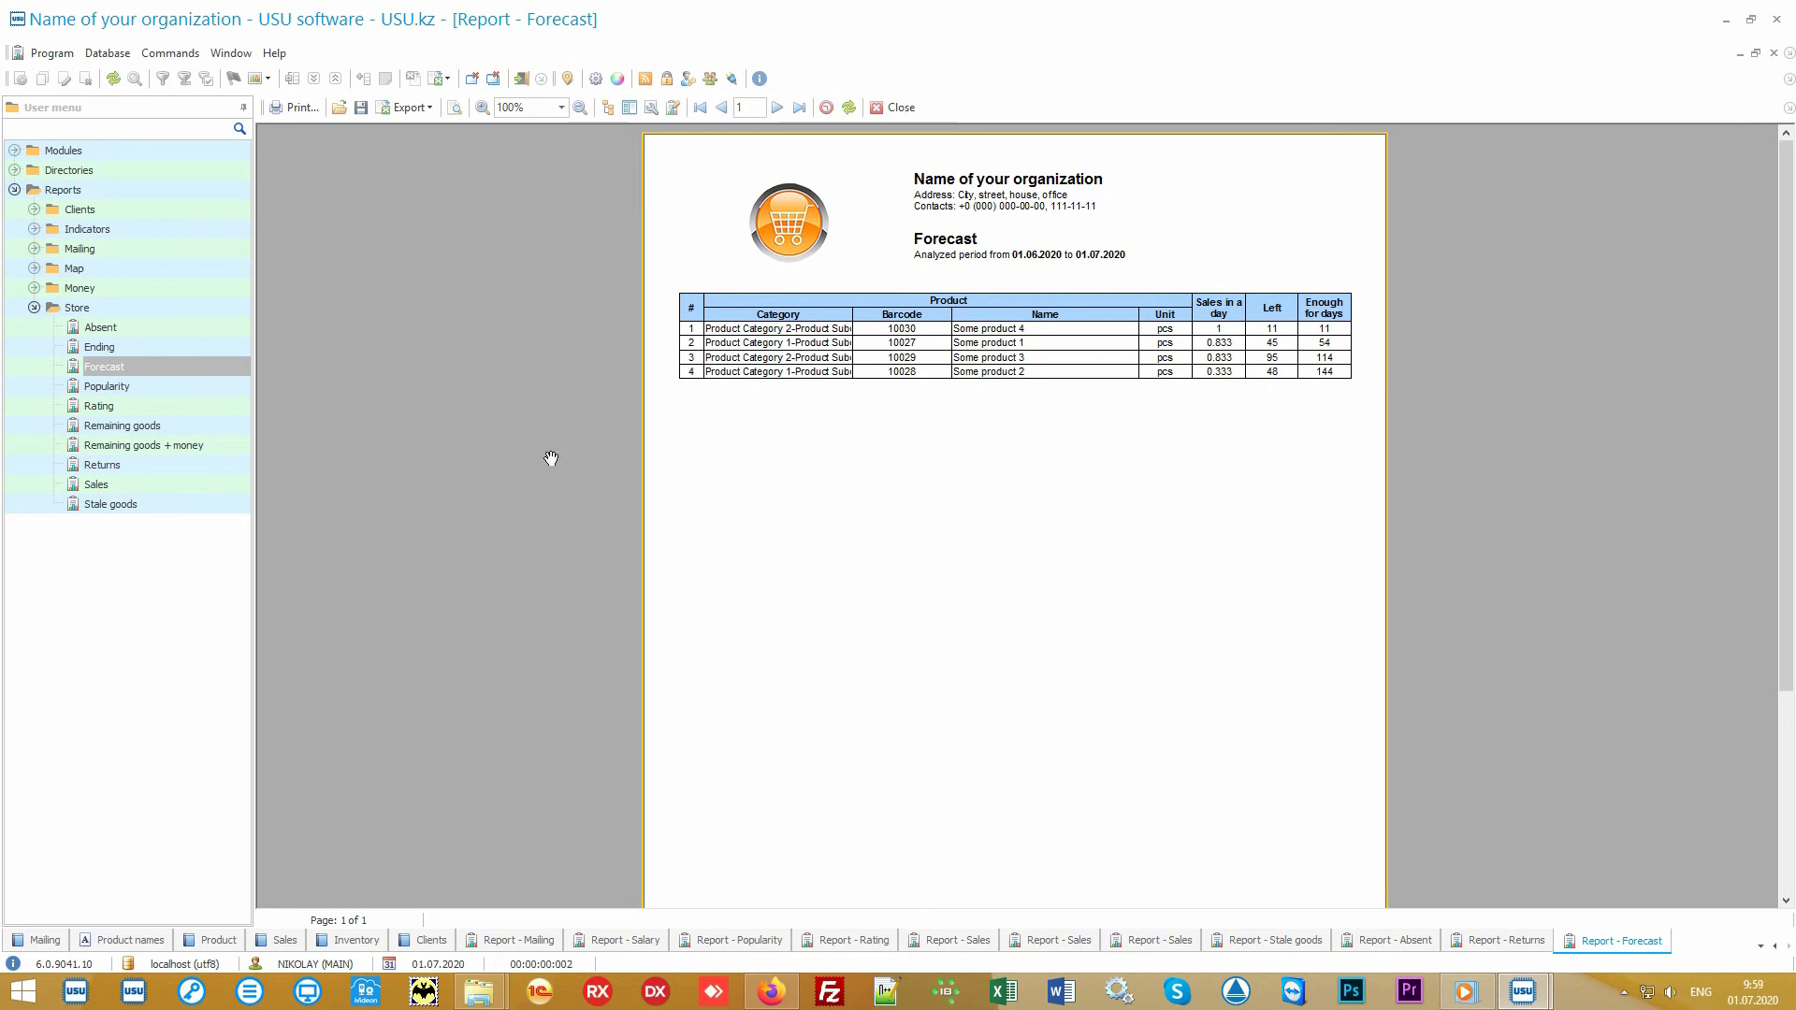
# Step: Open the Ending report and generate the Remaining goods report for the preset dates without department or category filters
pyautogui.click(199, 346)
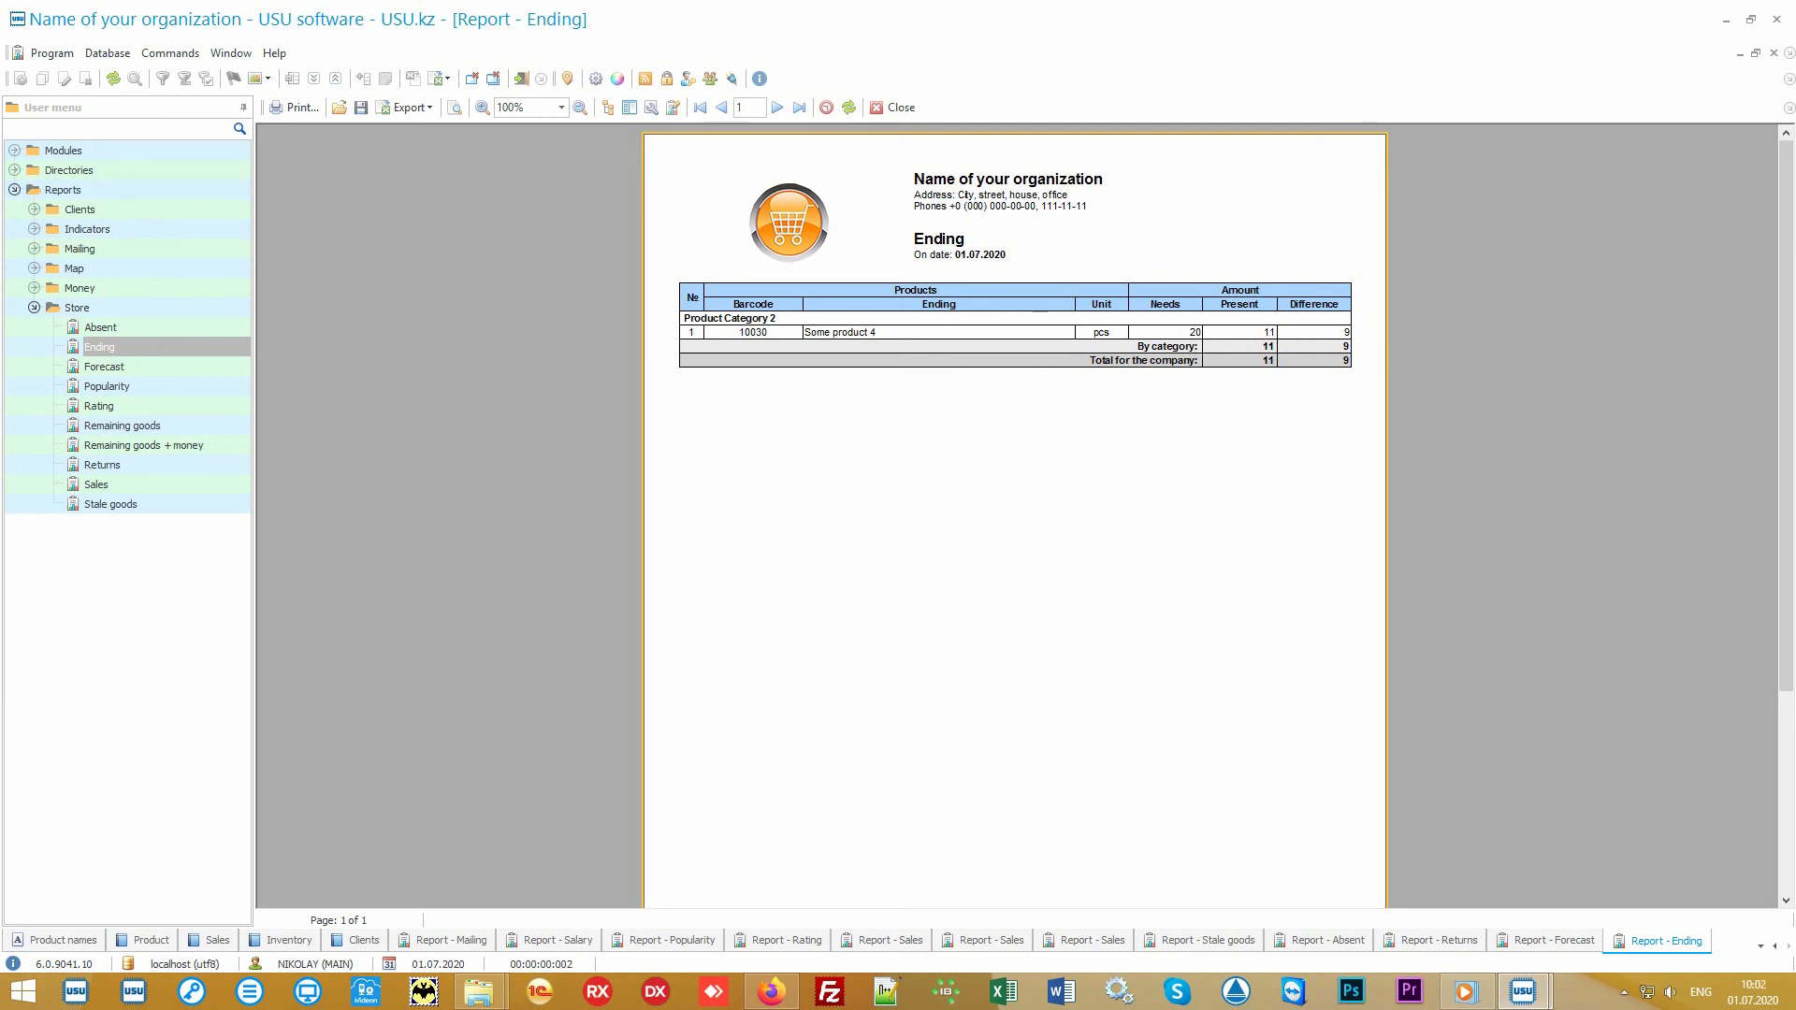
pyautogui.click(179, 428)
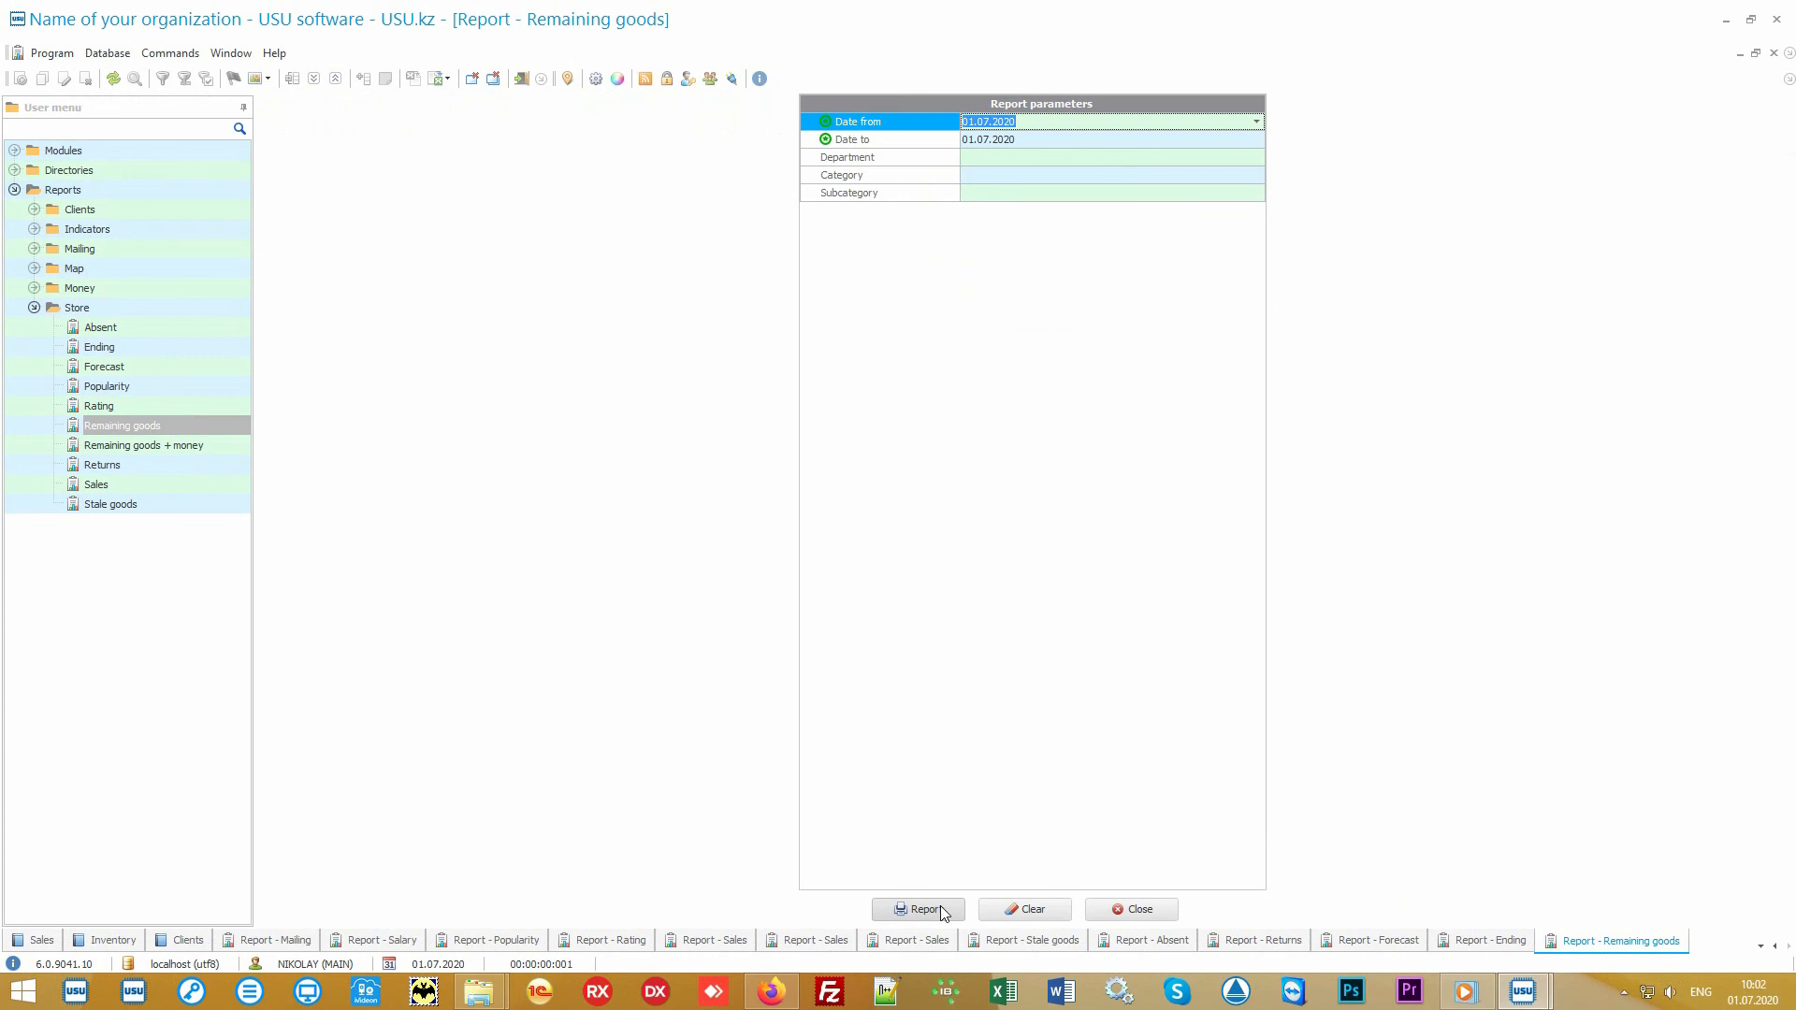
pyautogui.click(944, 911)
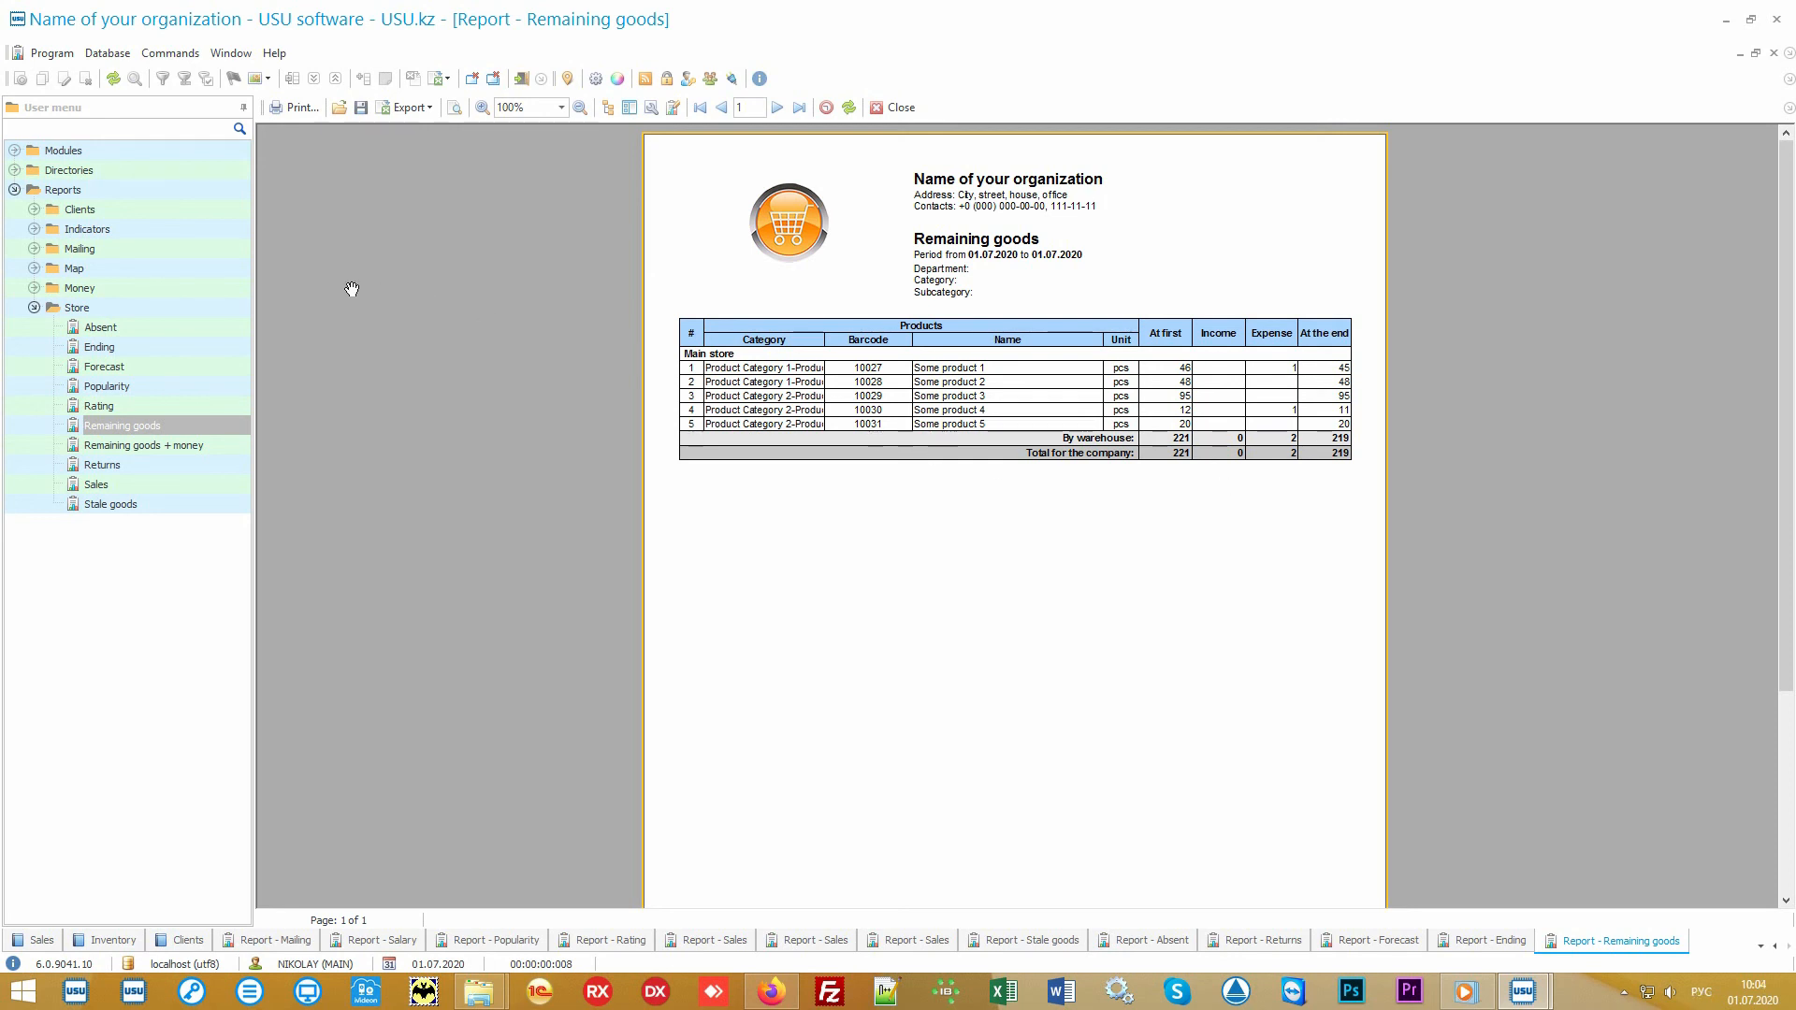
# Step: Collapse the Store reports and expand the Money groups under both Reports and Directories
pyautogui.doubleClick(176, 289)
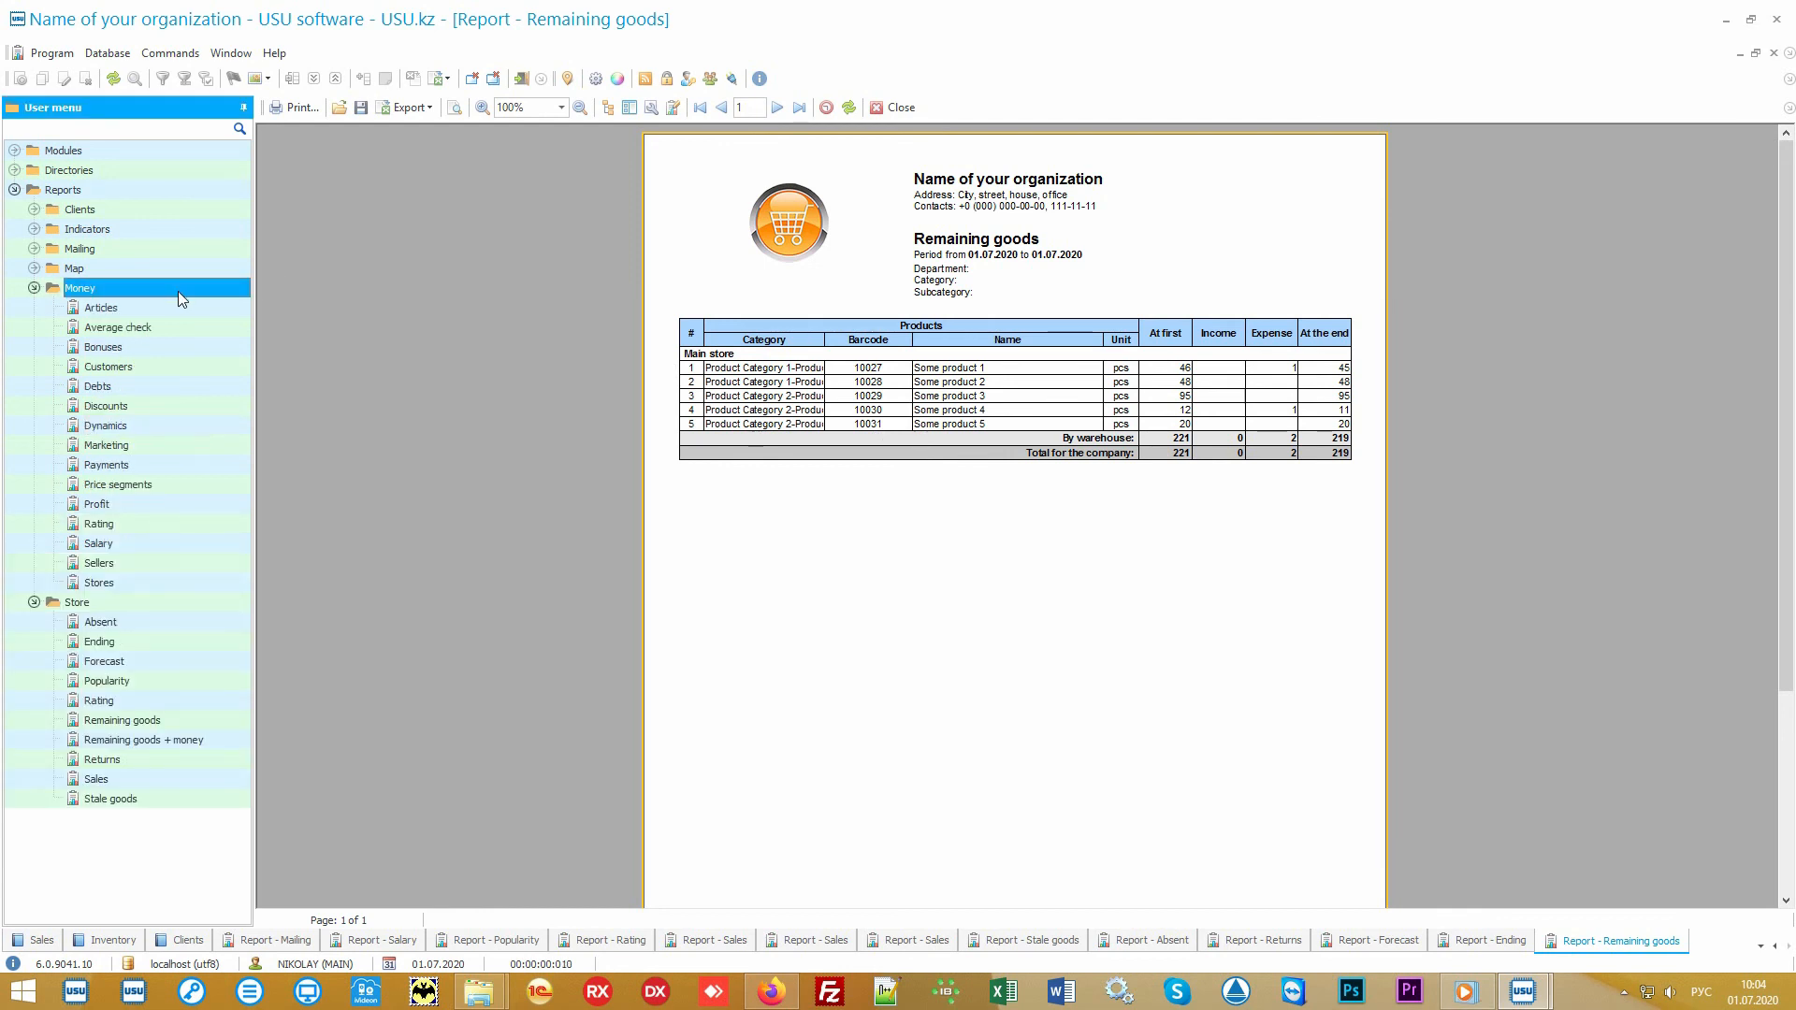
pyautogui.click(61, 606)
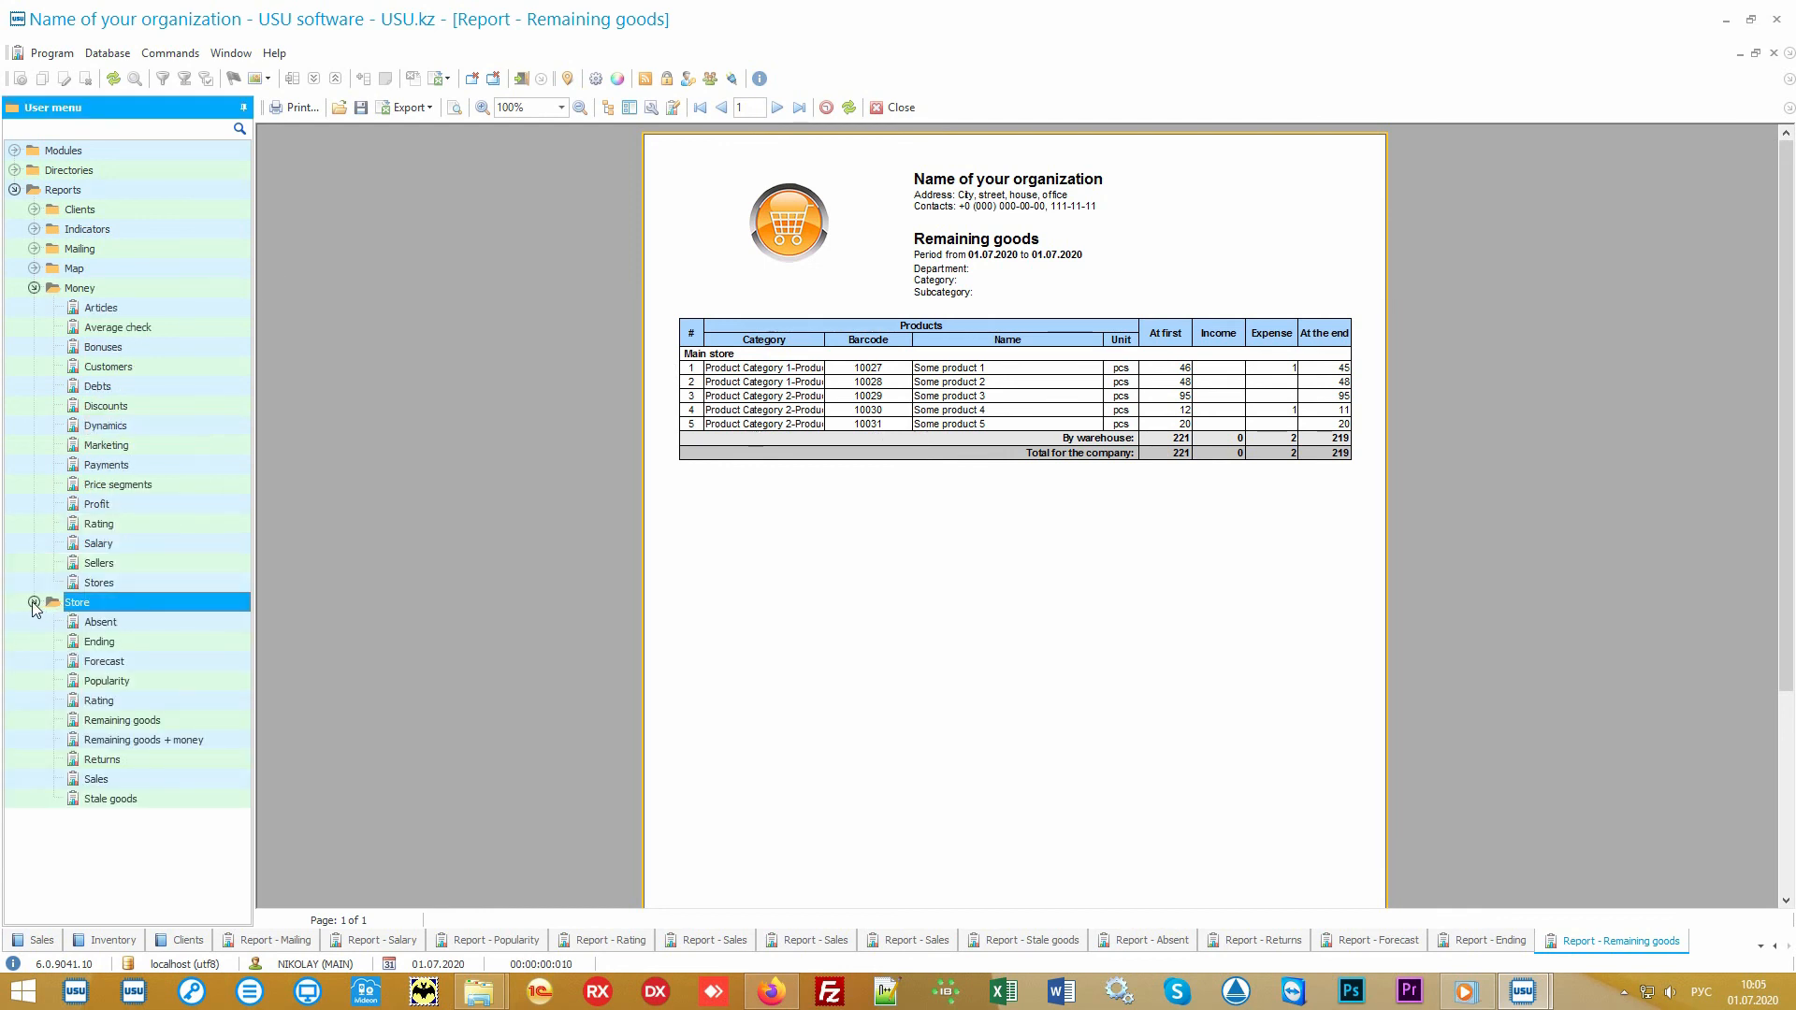
pyautogui.click(34, 603)
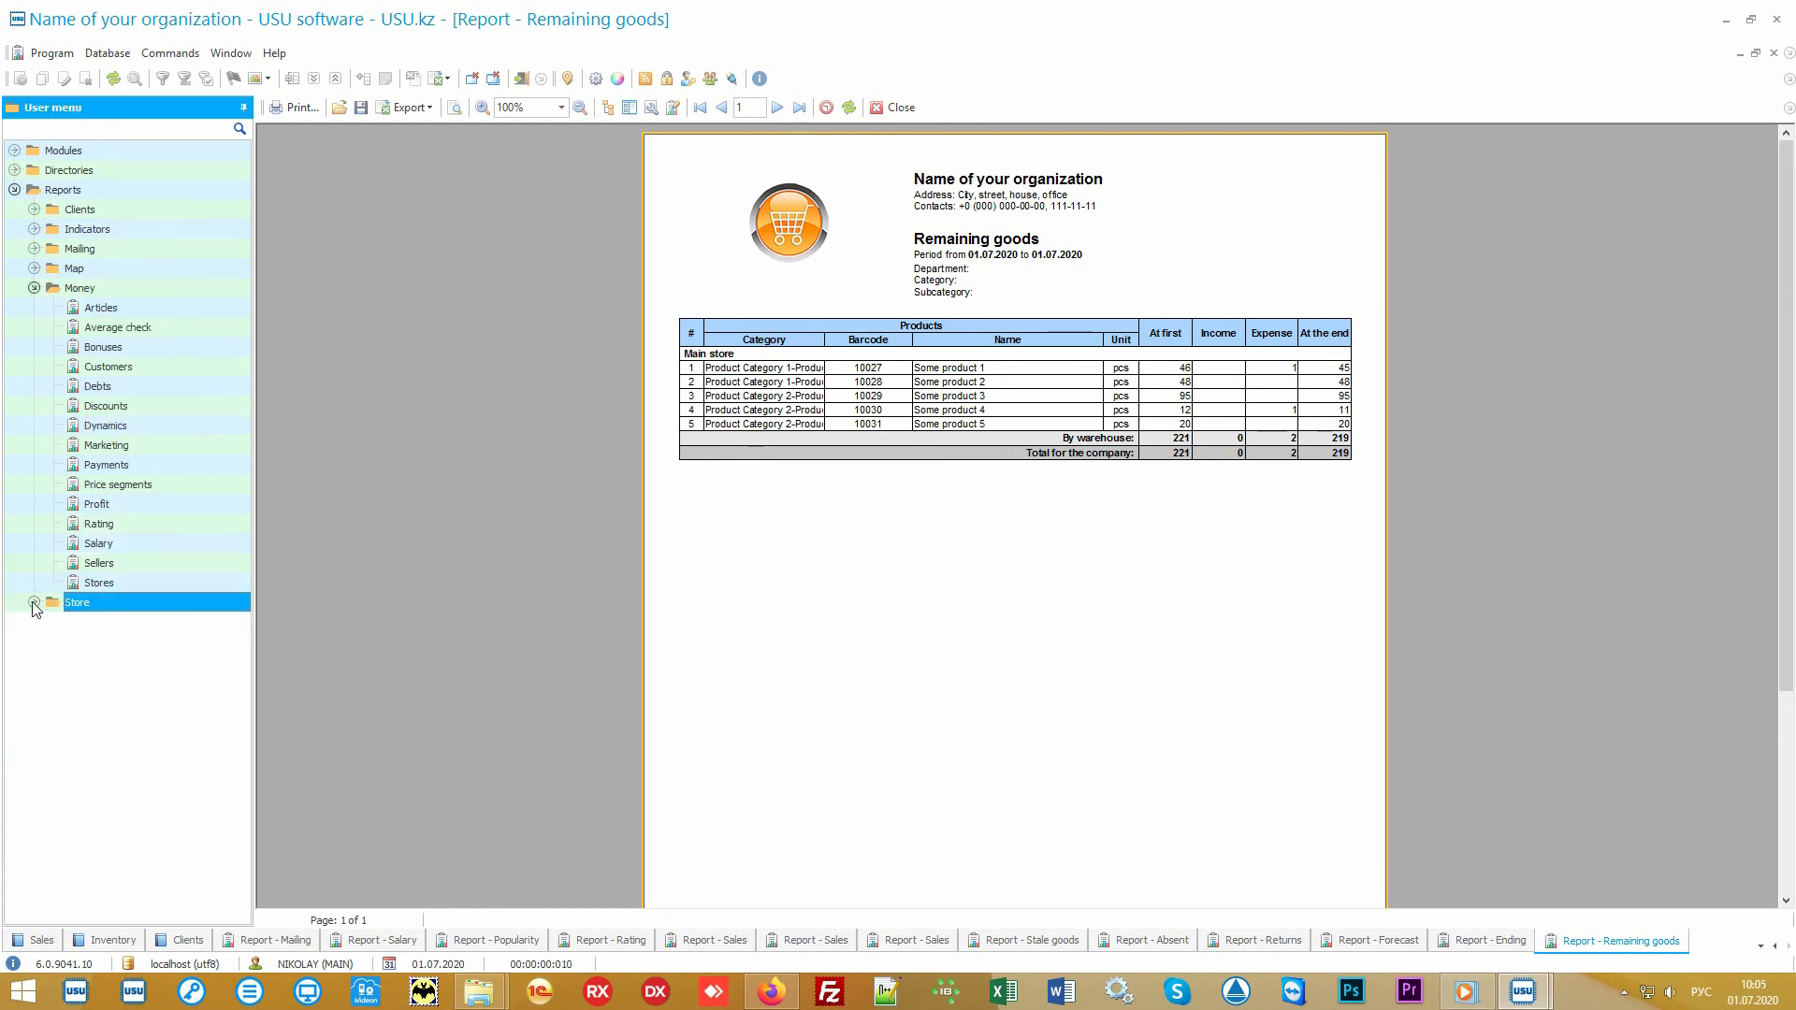
pyautogui.click(141, 296)
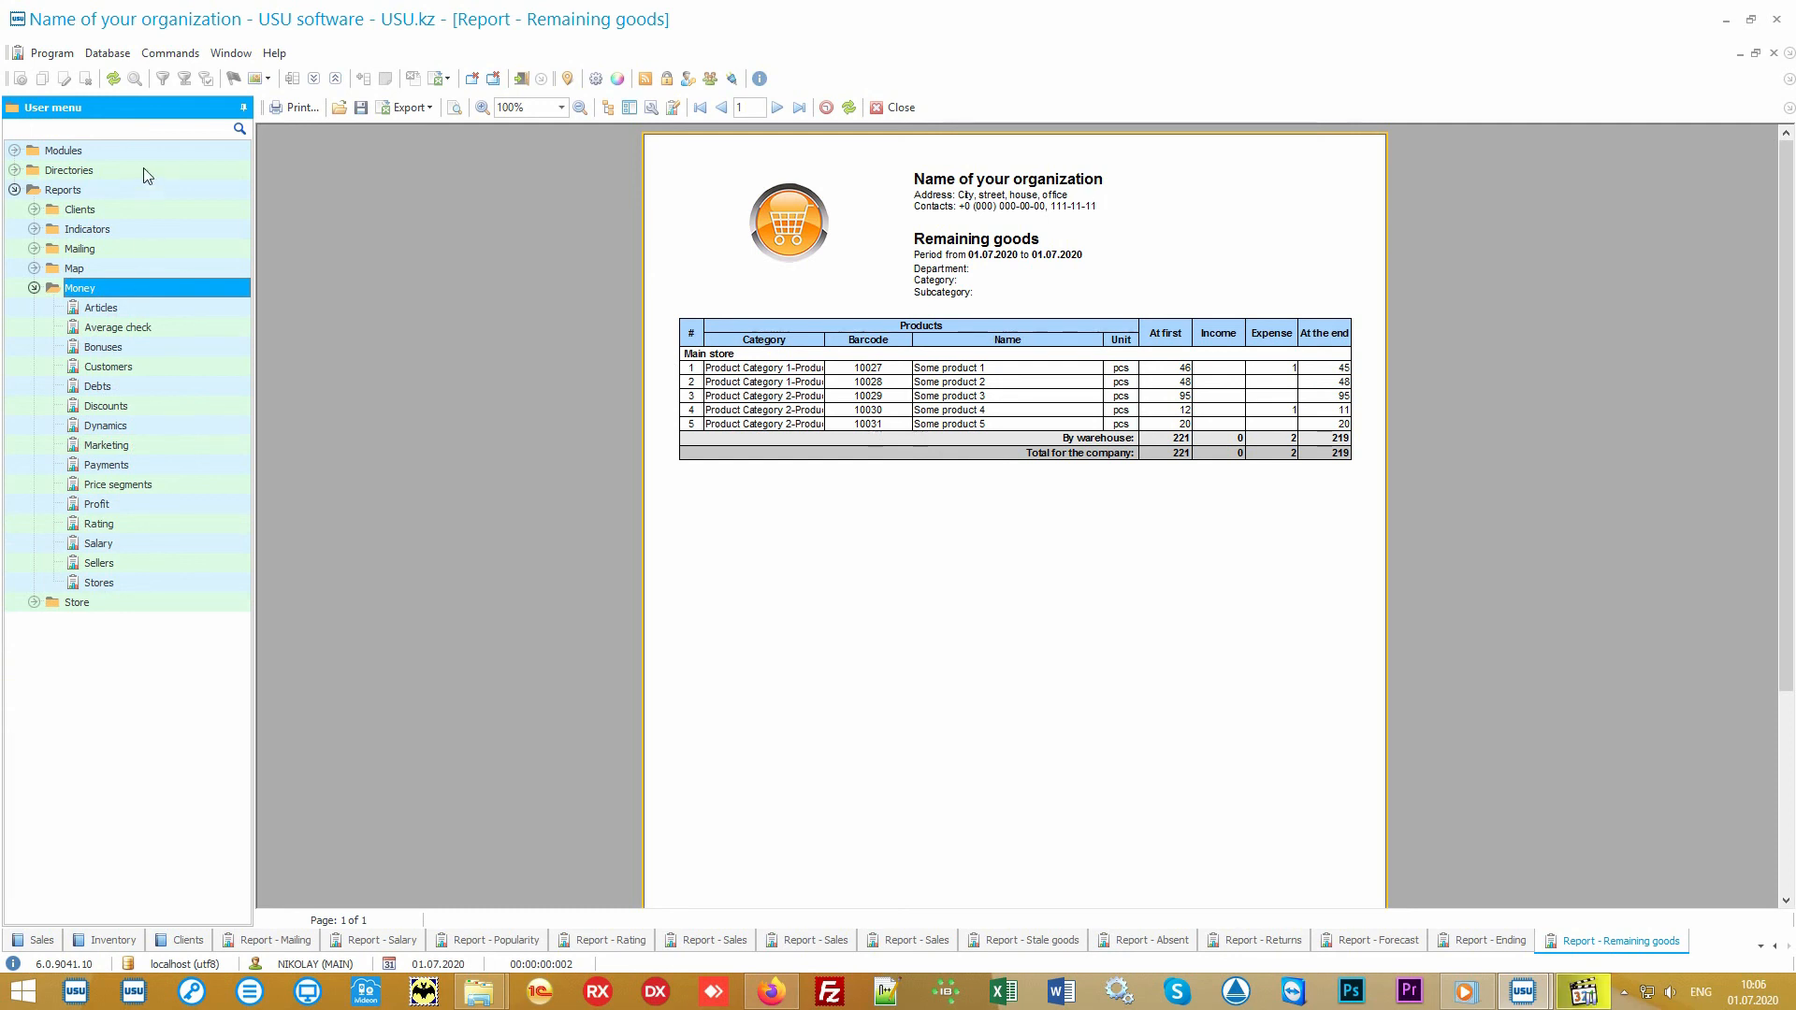
pyautogui.doubleClick(144, 167)
pyautogui.doubleClick(127, 247)
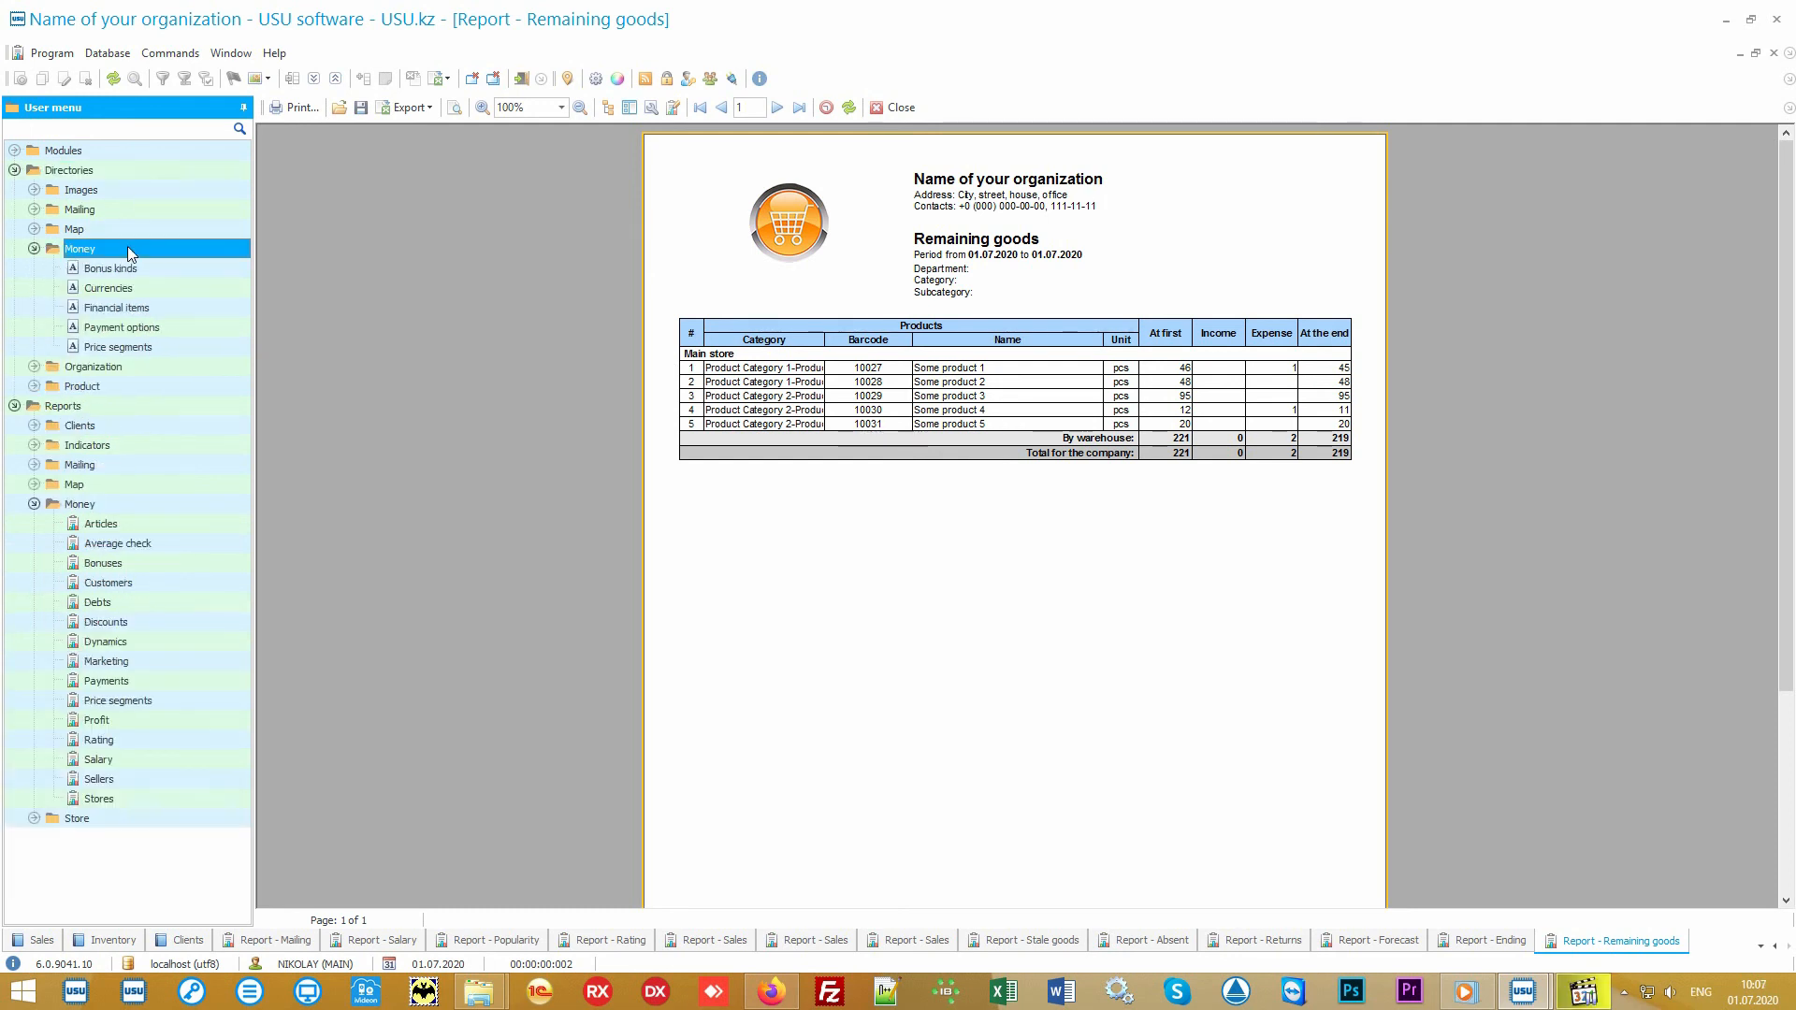
# Step: Open the Financial items directory and generate the Articles report from the Money reports for its preset period
pyautogui.doubleClick(176, 307)
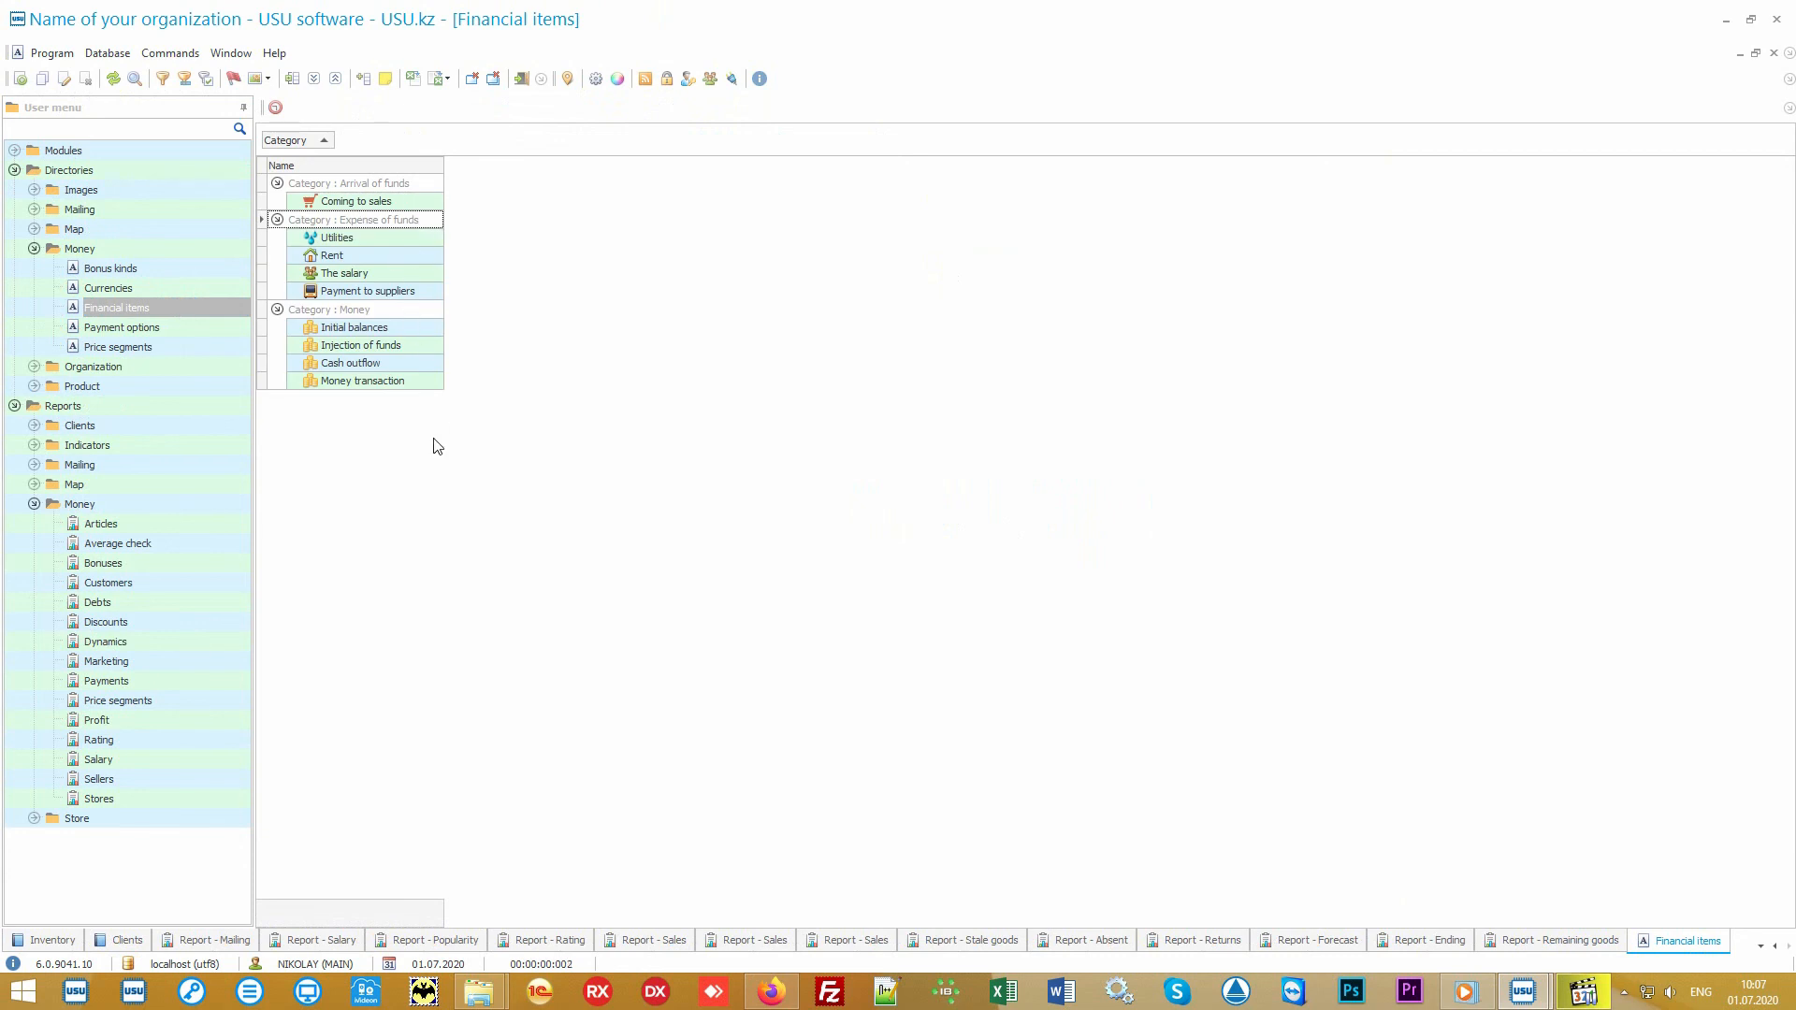
pyautogui.doubleClick(170, 524)
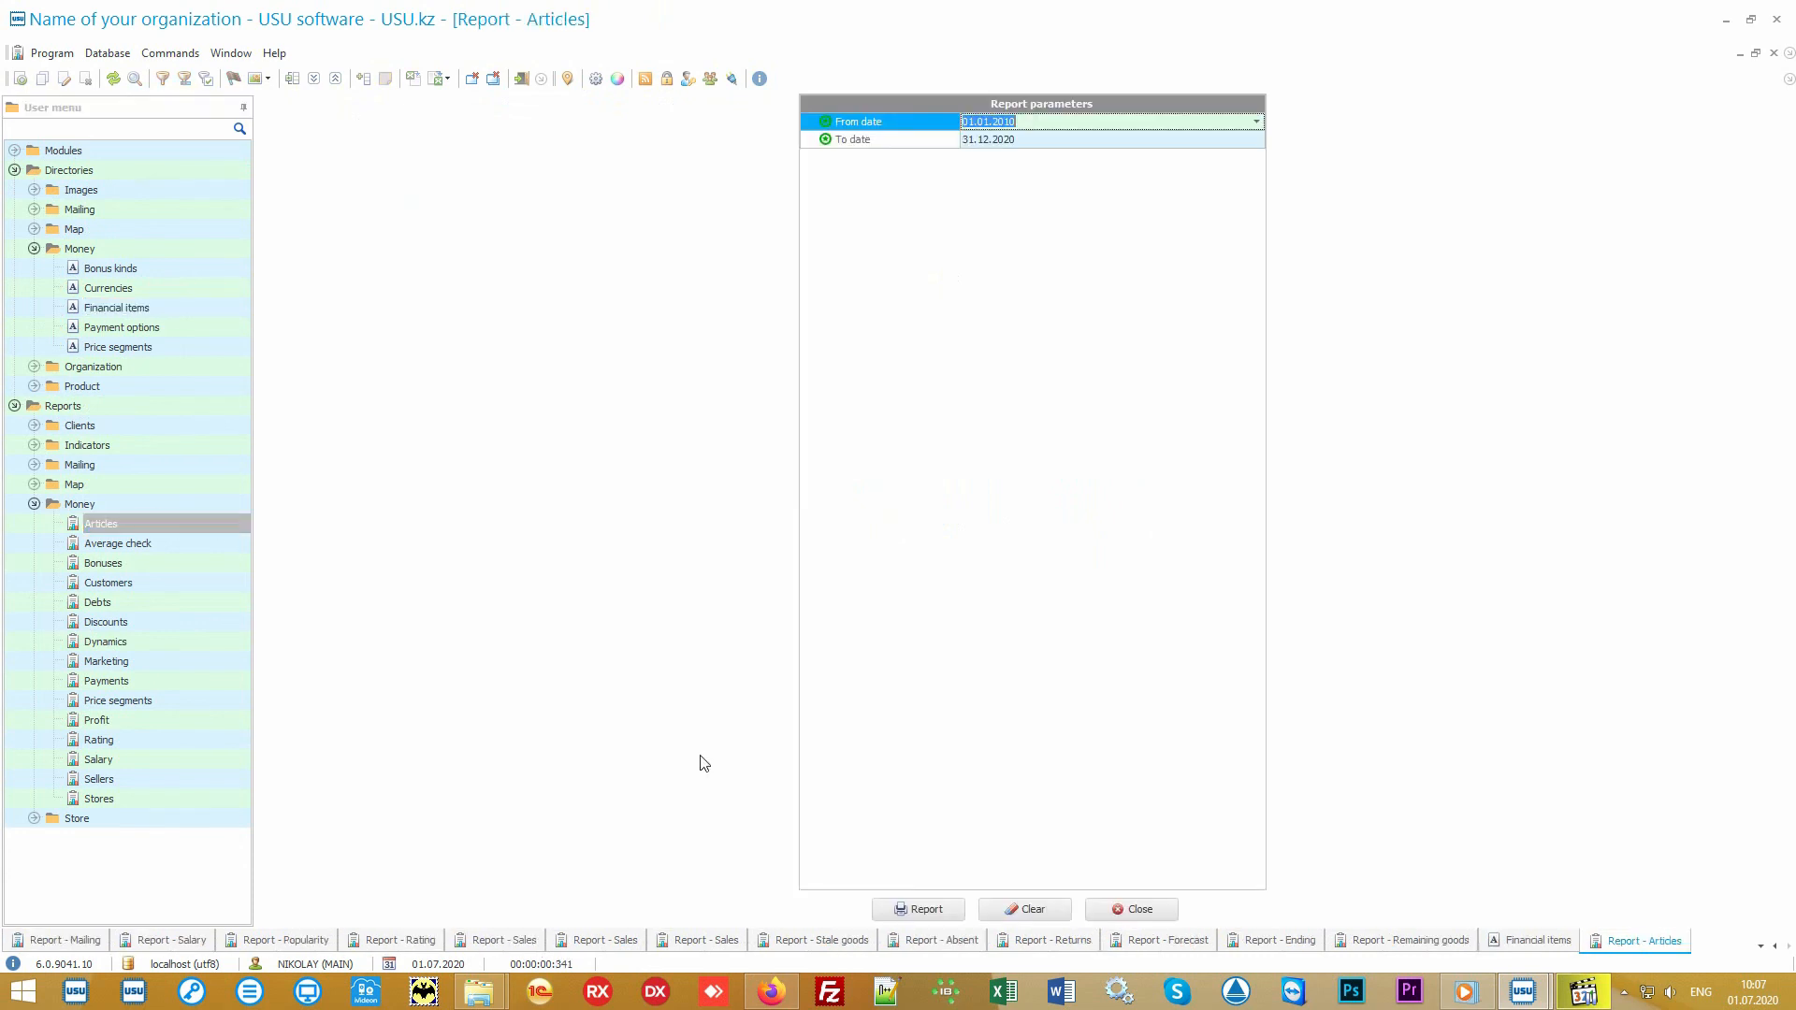
pyautogui.click(912, 907)
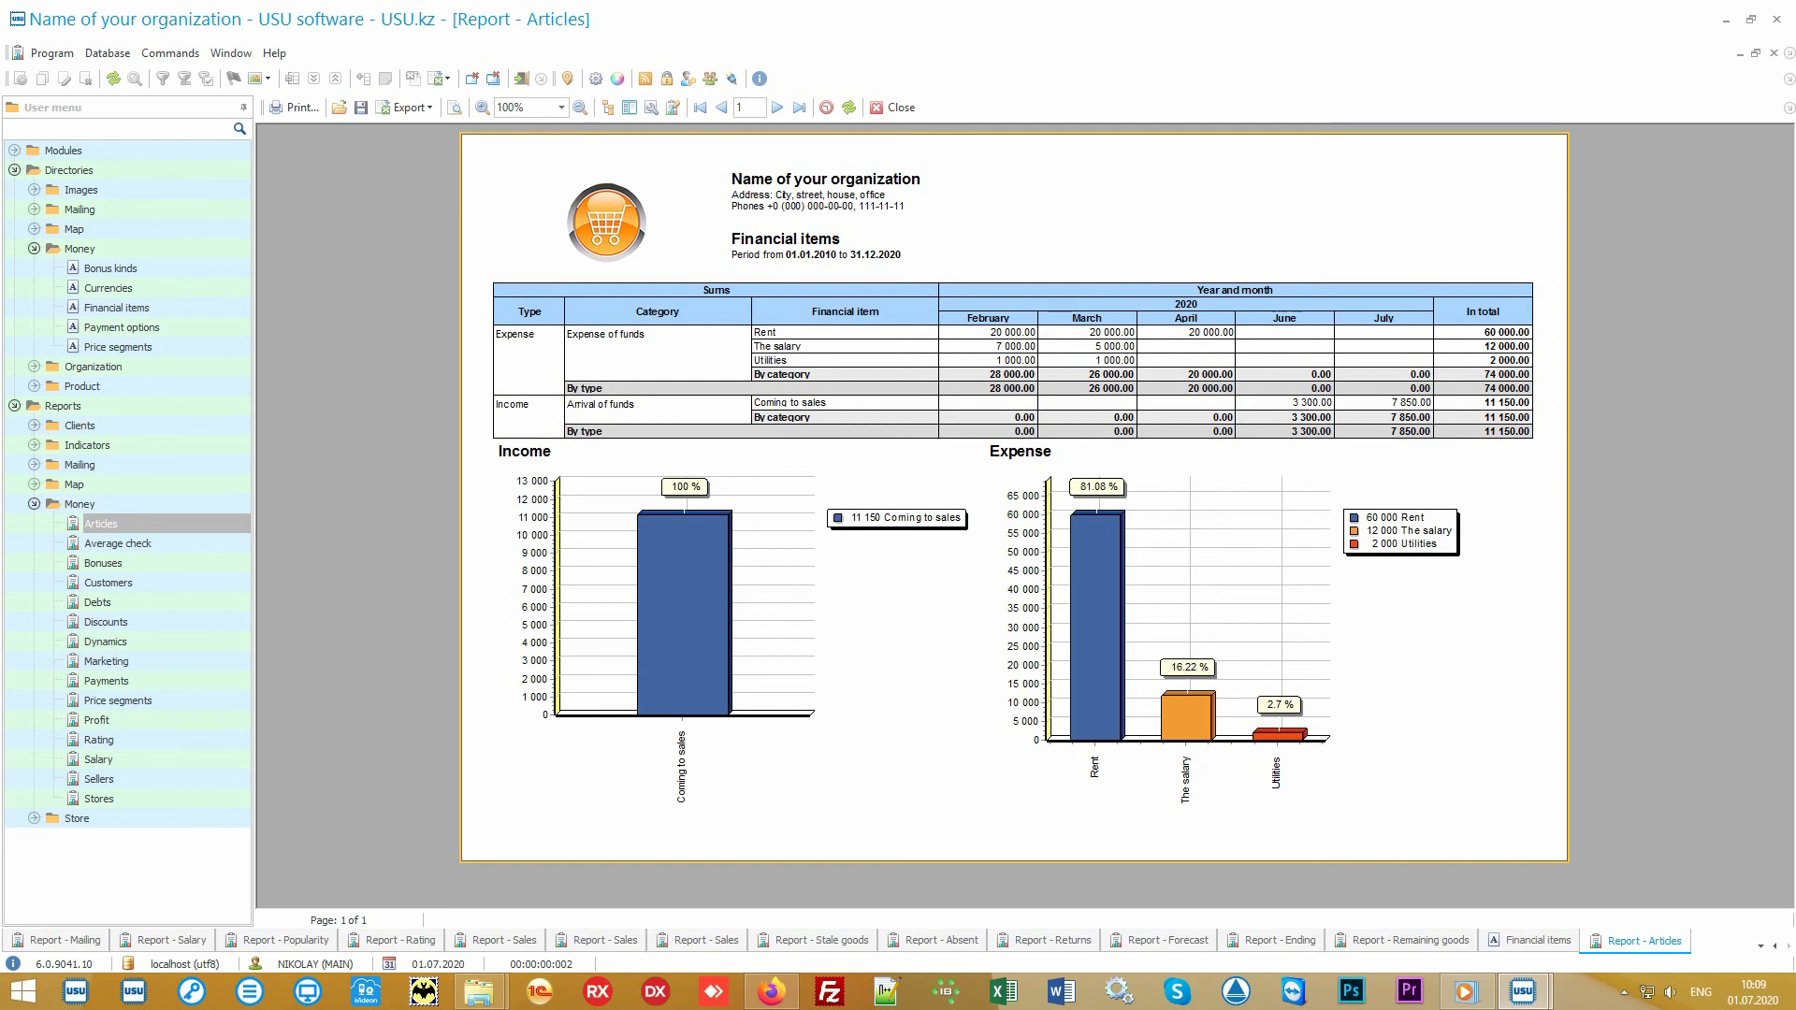
# Step: Generate the Average check and Price segments reports from the Money reports for their preset periods
pyautogui.click(165, 542)
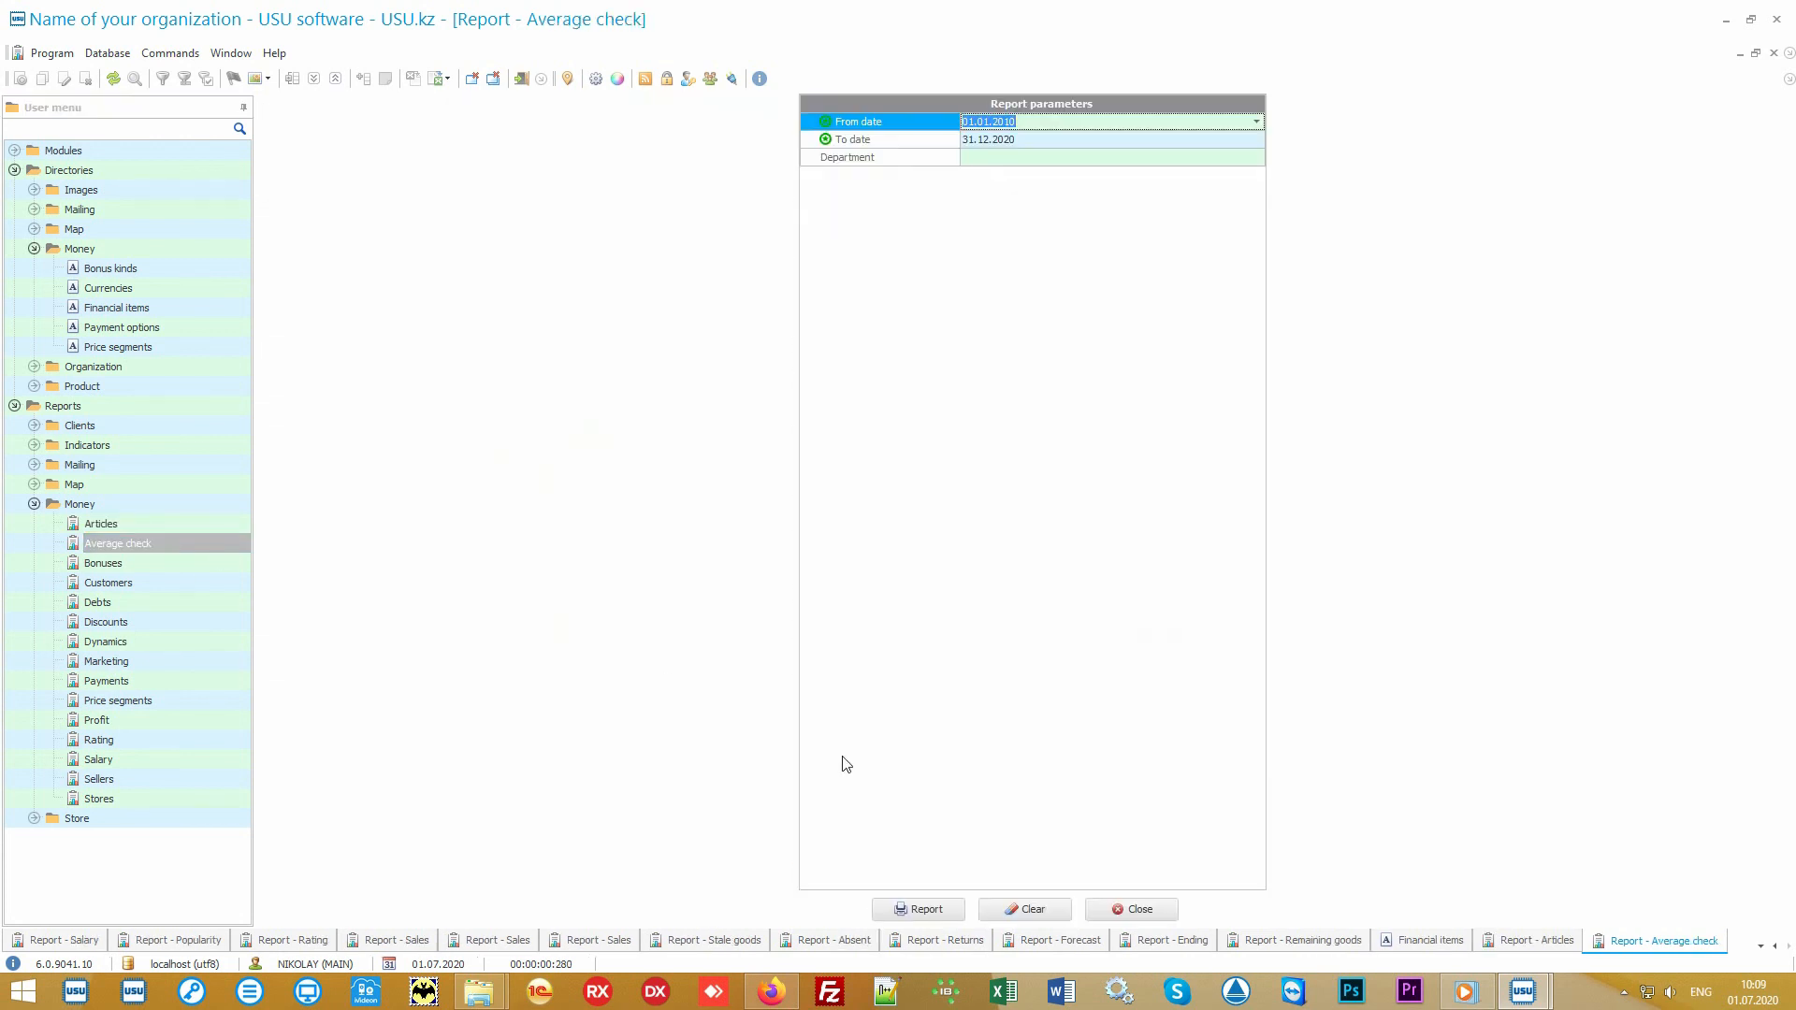
pyautogui.click(951, 907)
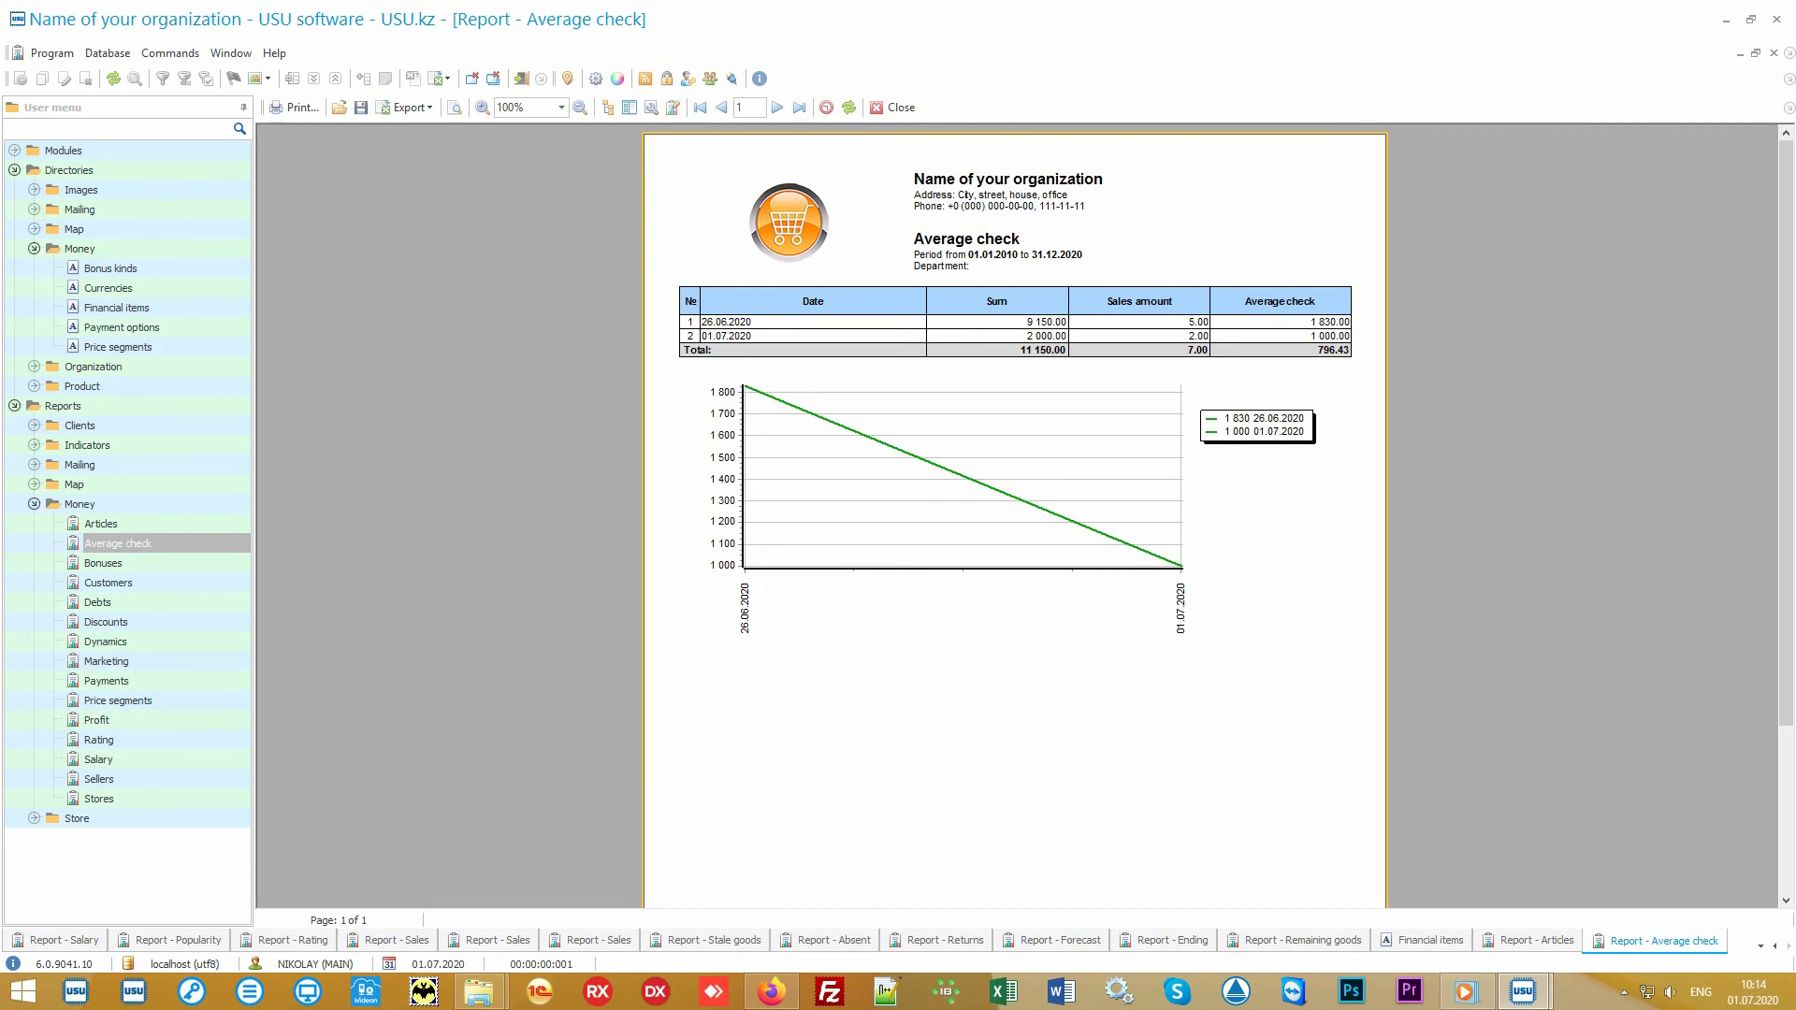
pyautogui.click(199, 700)
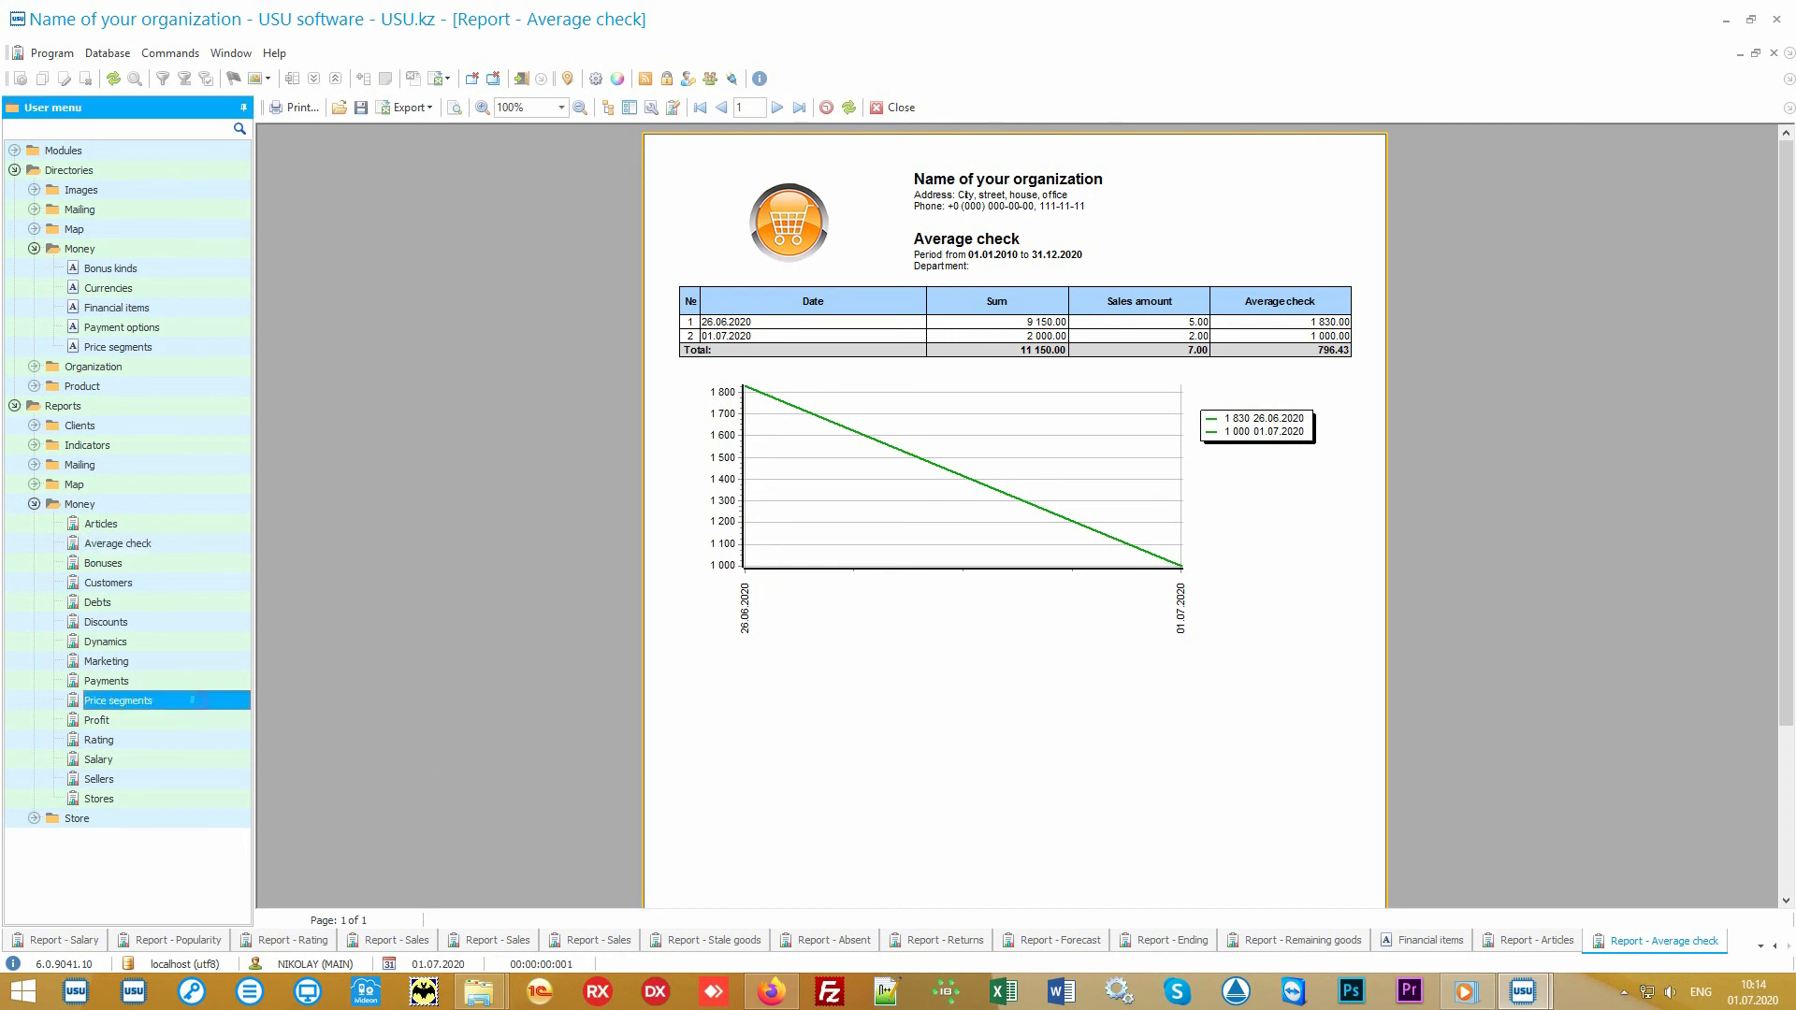
pyautogui.click(920, 908)
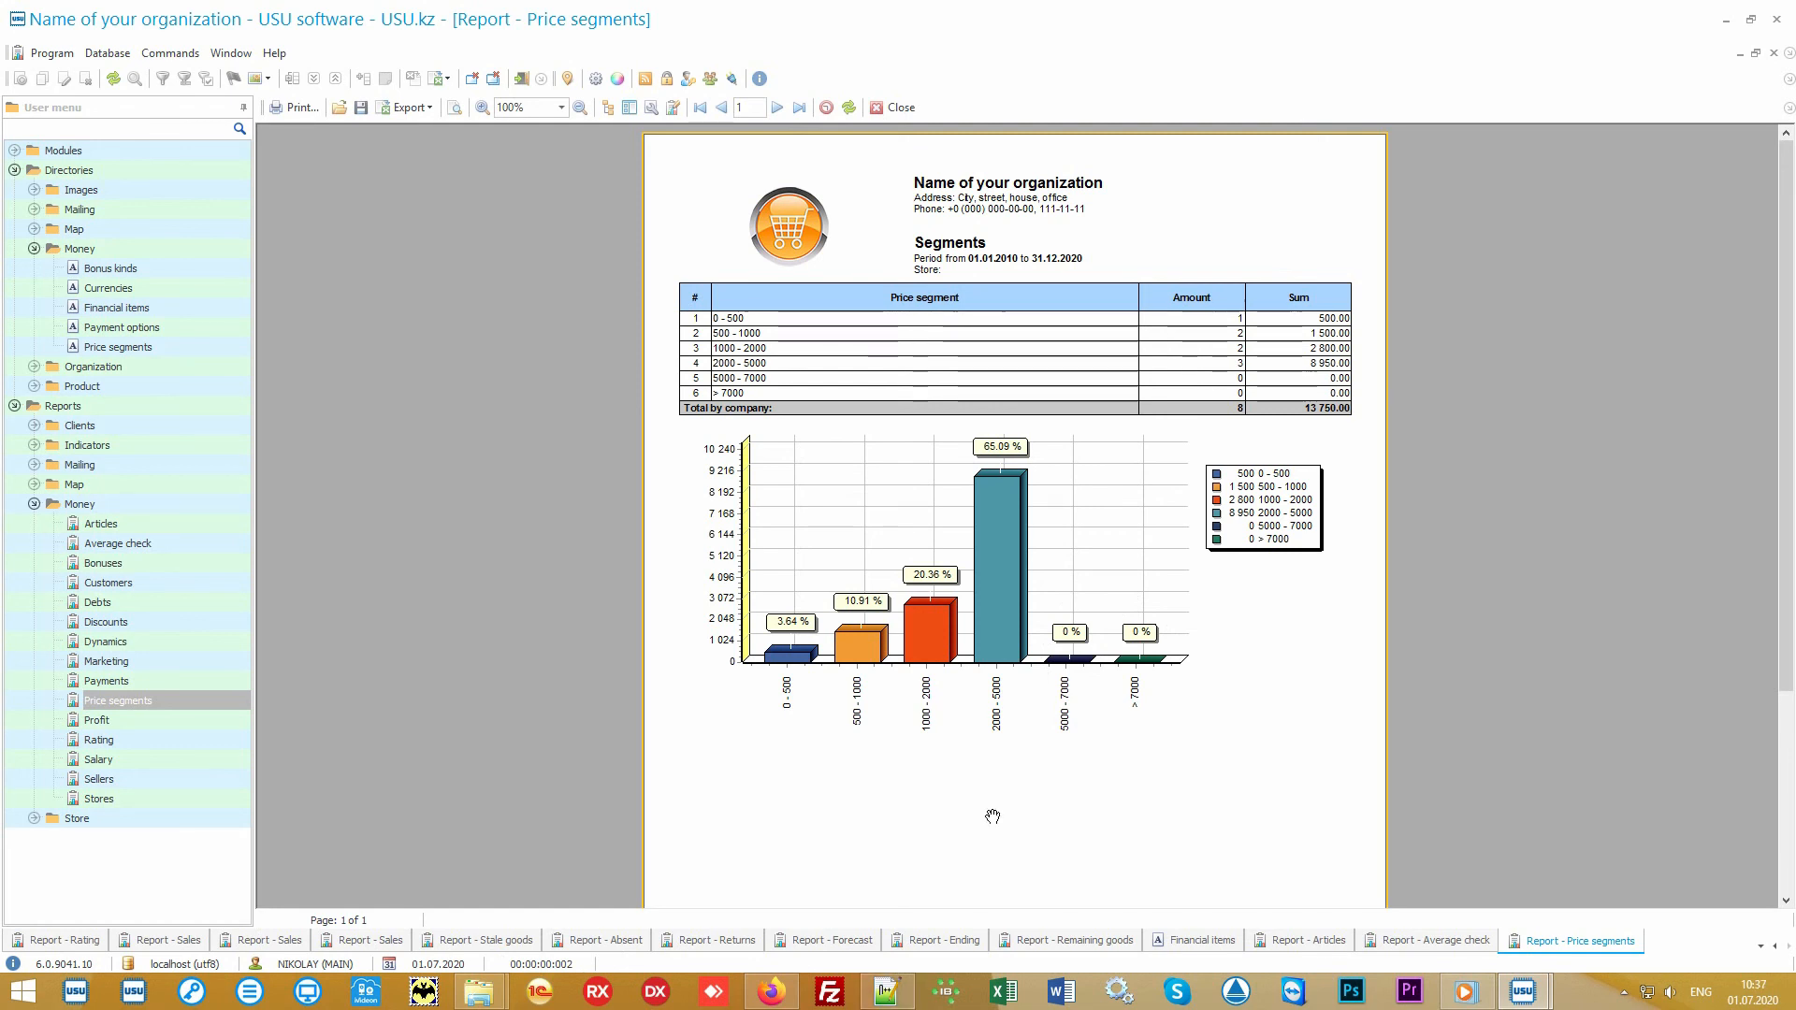
# Step: Generate the Rating and Marketing reports from the Money reports for their preset periods
pyautogui.click(170, 746)
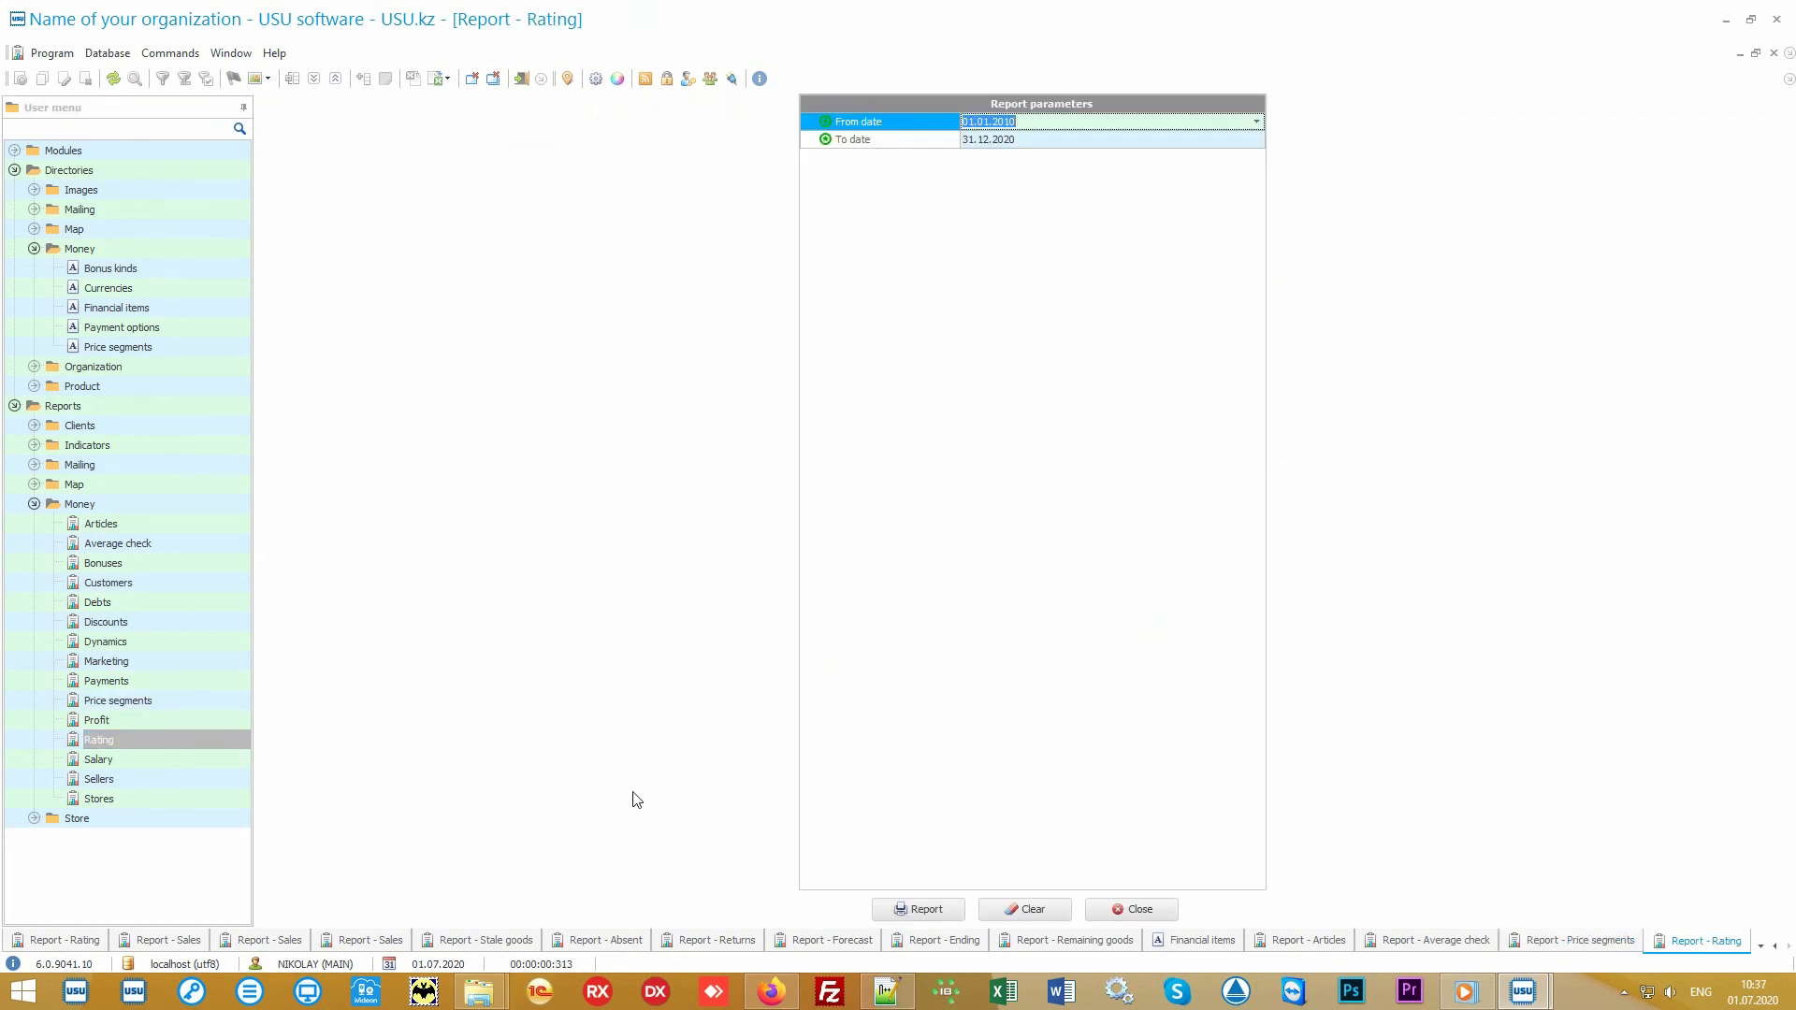
pyautogui.click(917, 911)
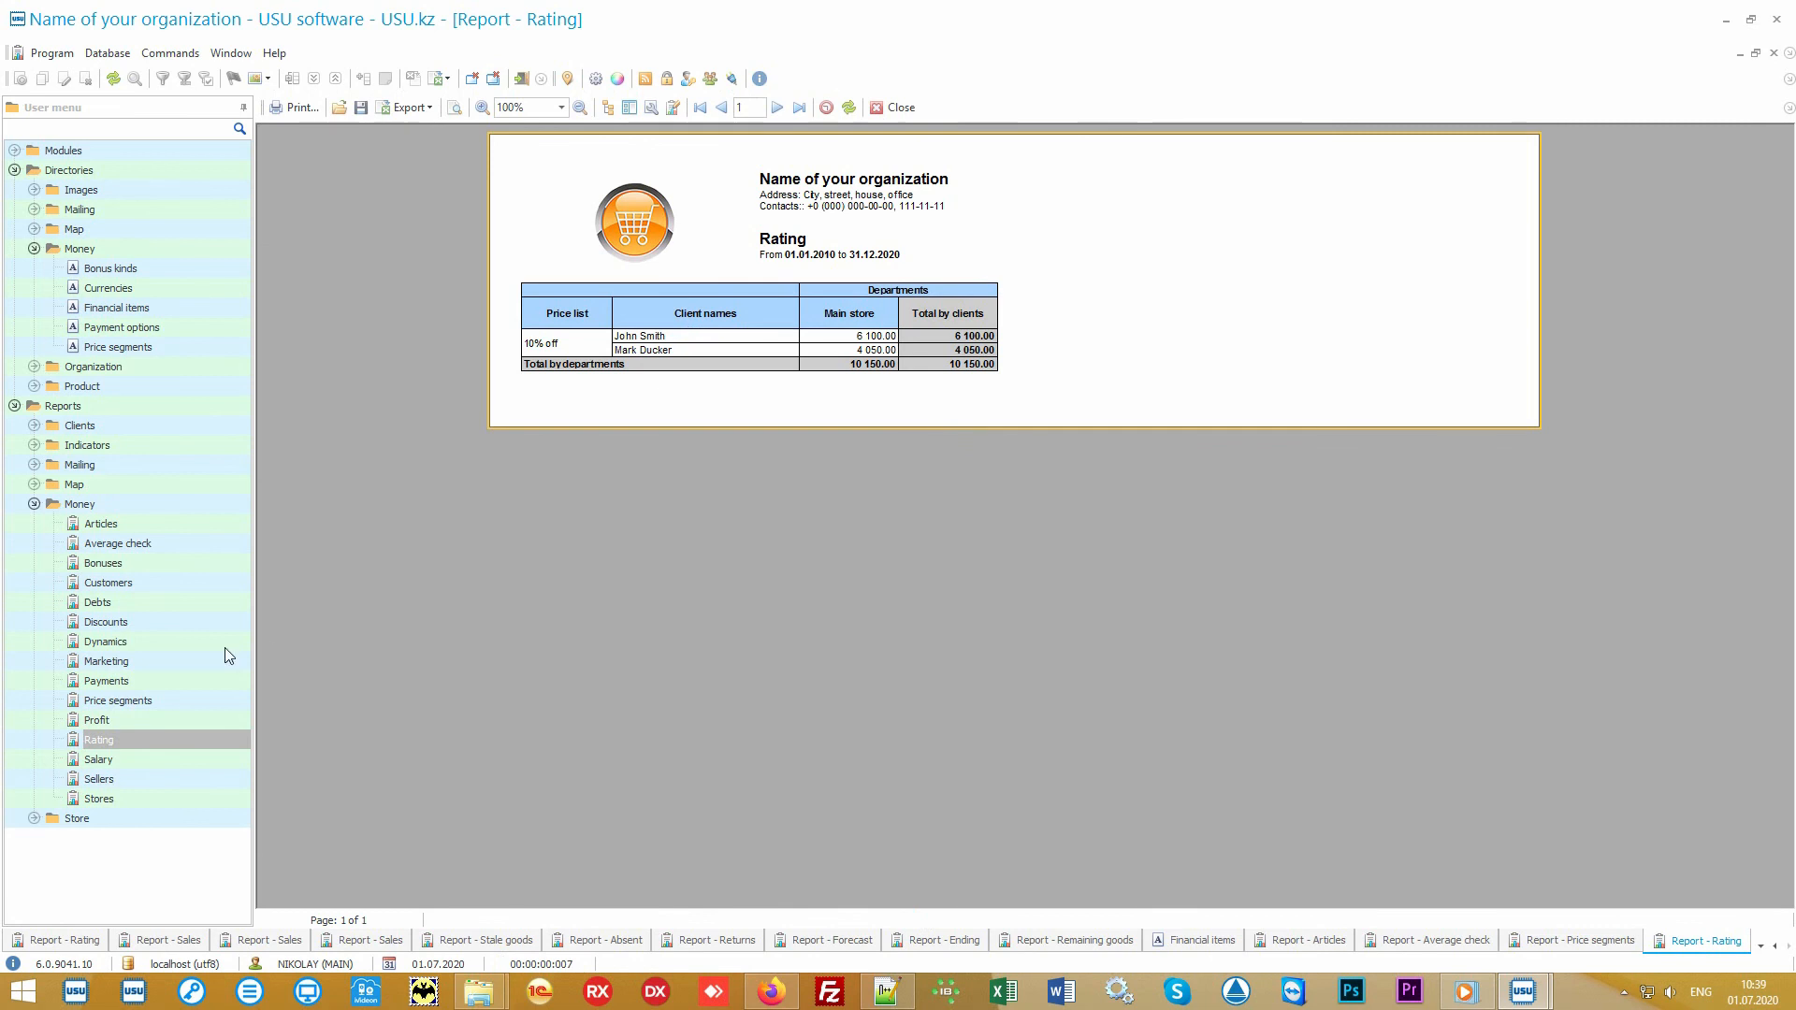
pyautogui.doubleClick(176, 659)
pyautogui.click(916, 910)
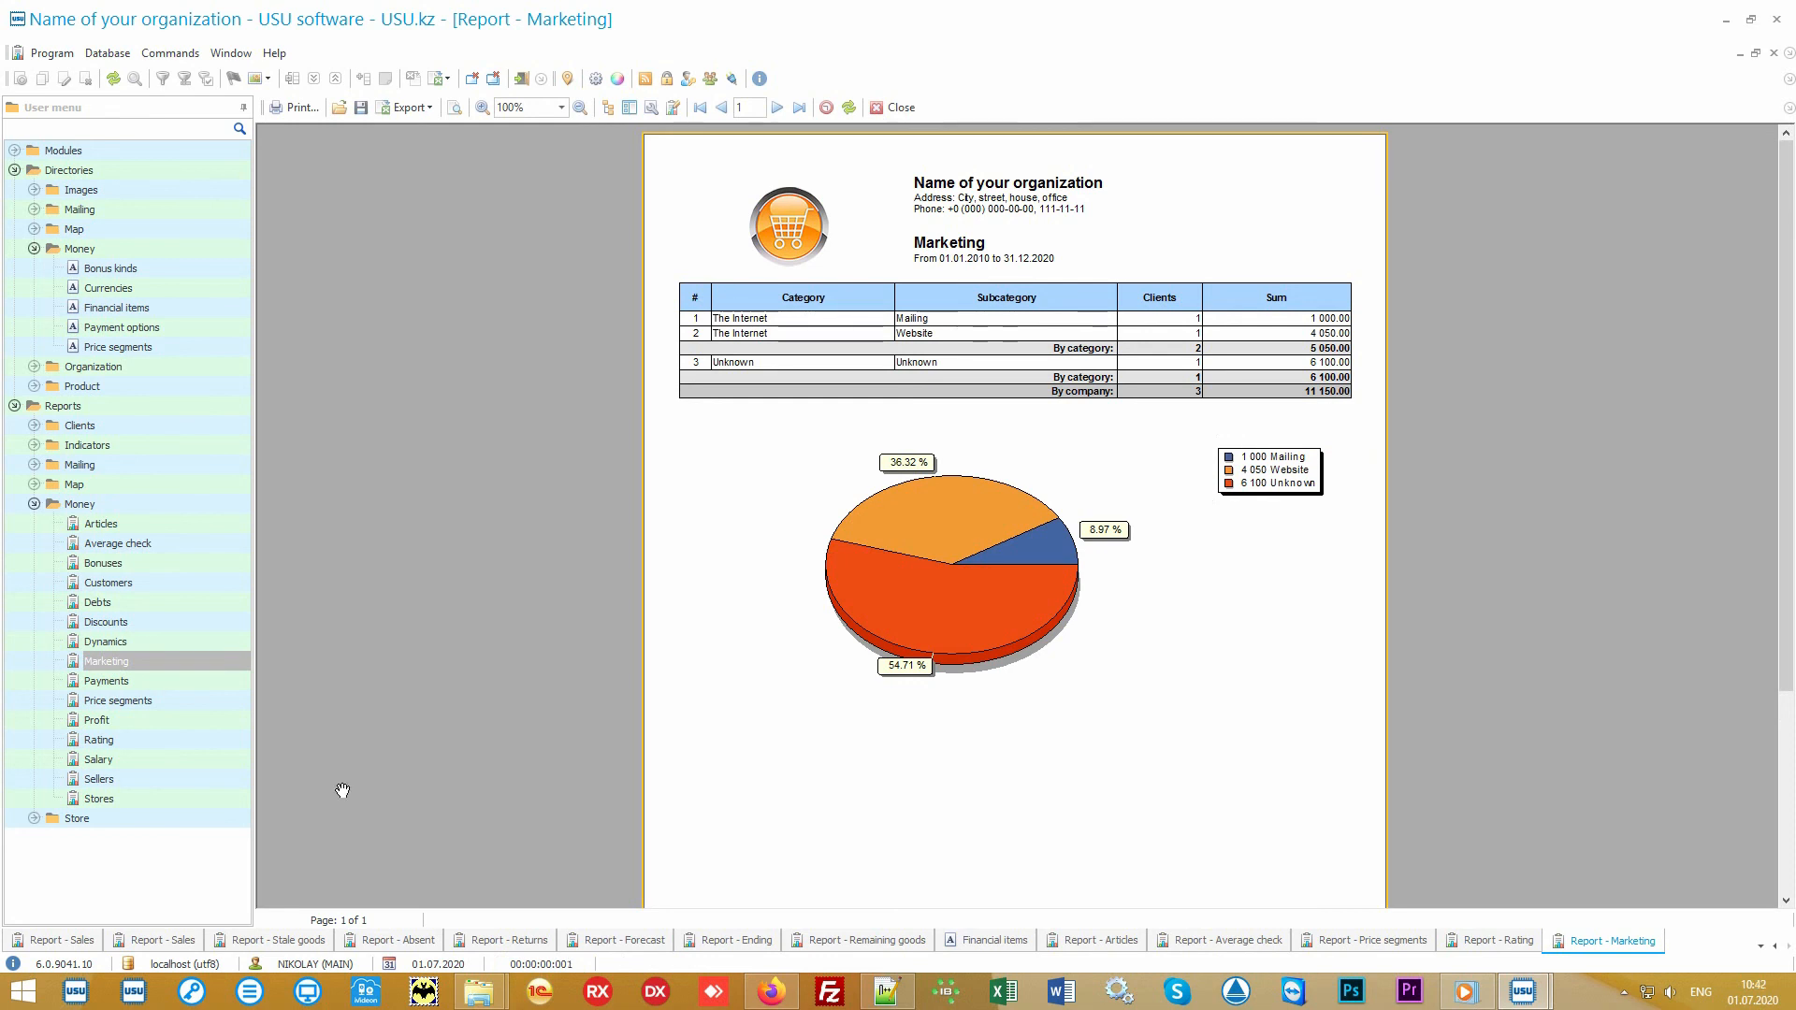
# Step: Generate the Stores and Sellers reports from the Money reports for their preset periods
pyautogui.doubleClick(183, 793)
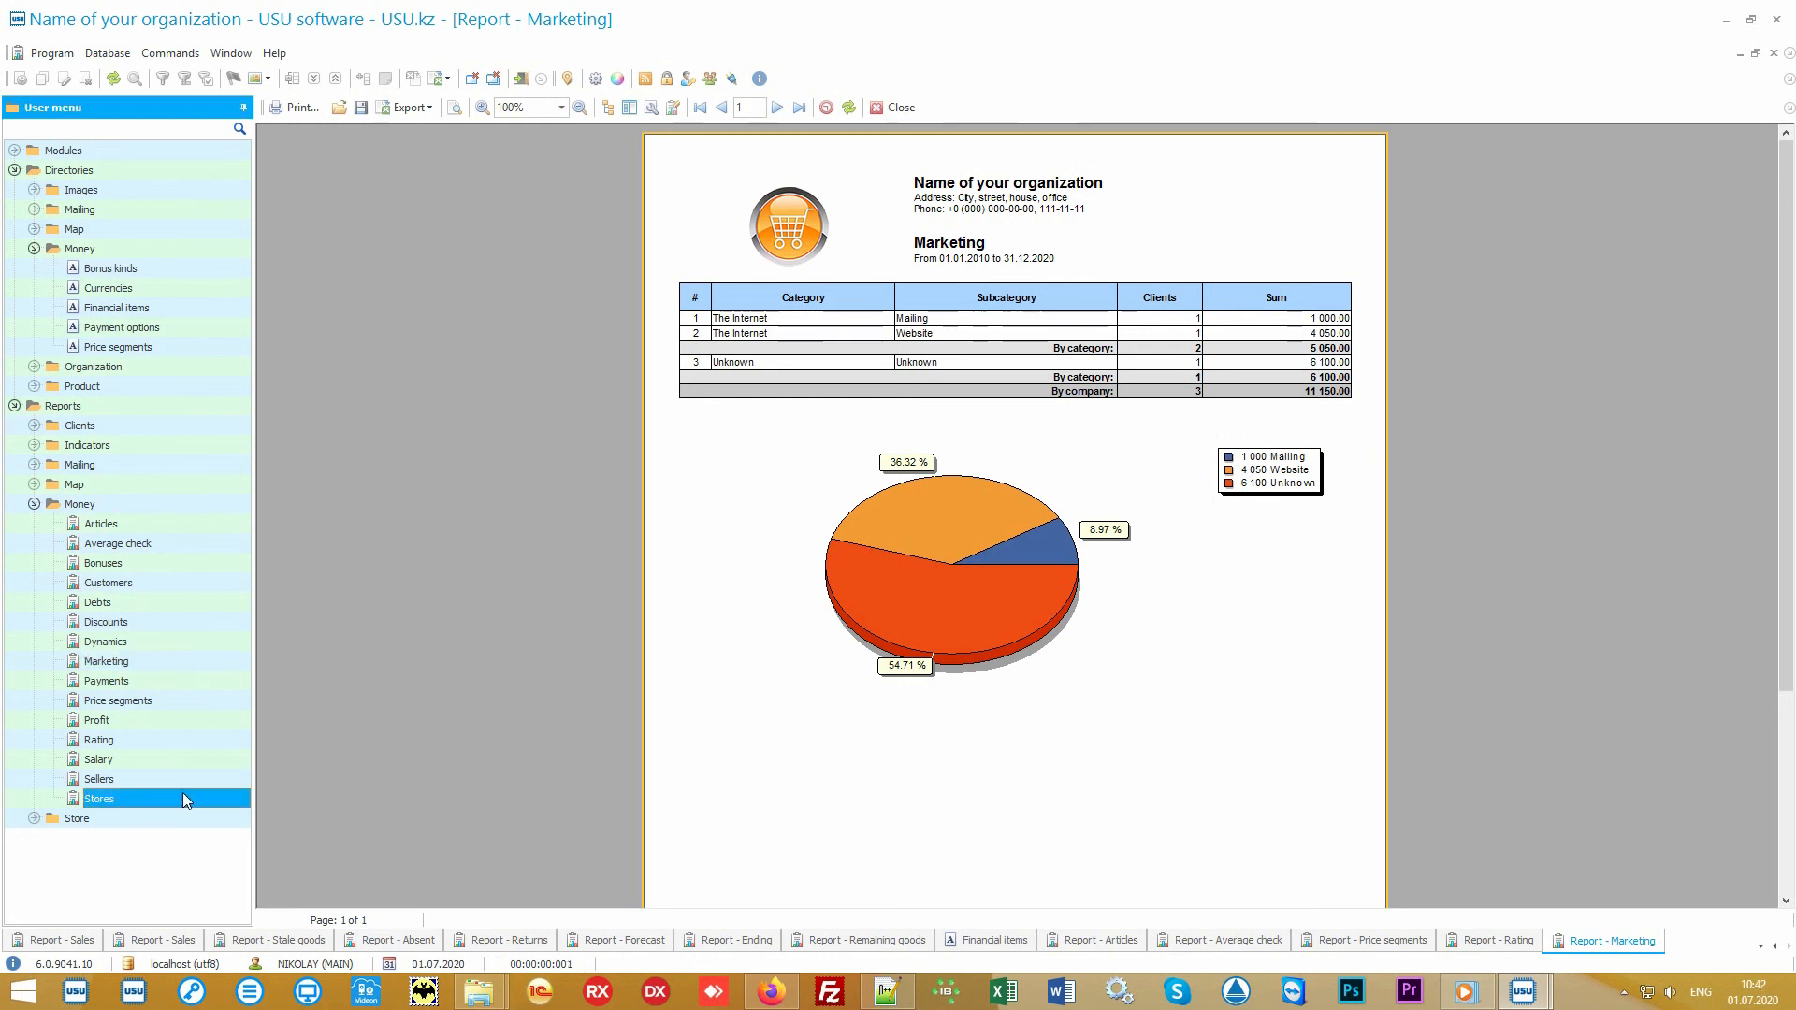
pyautogui.click(917, 912)
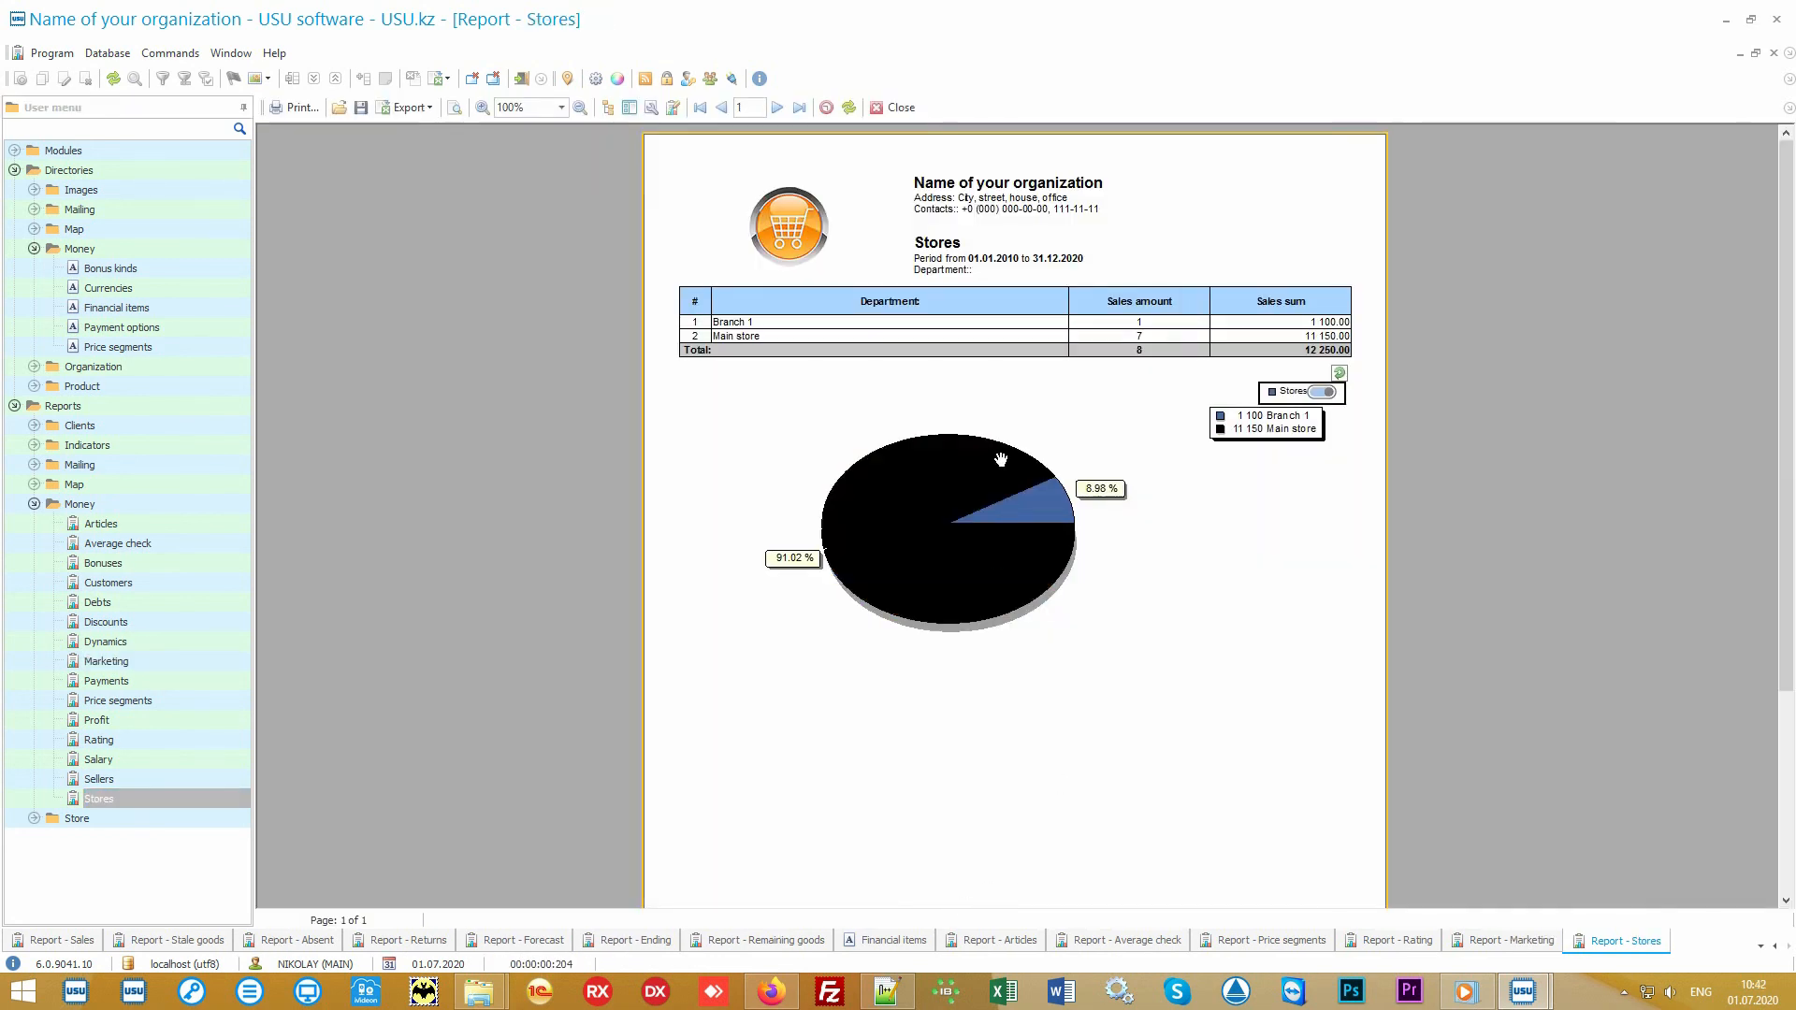
pyautogui.doubleClick(169, 780)
pyautogui.click(915, 910)
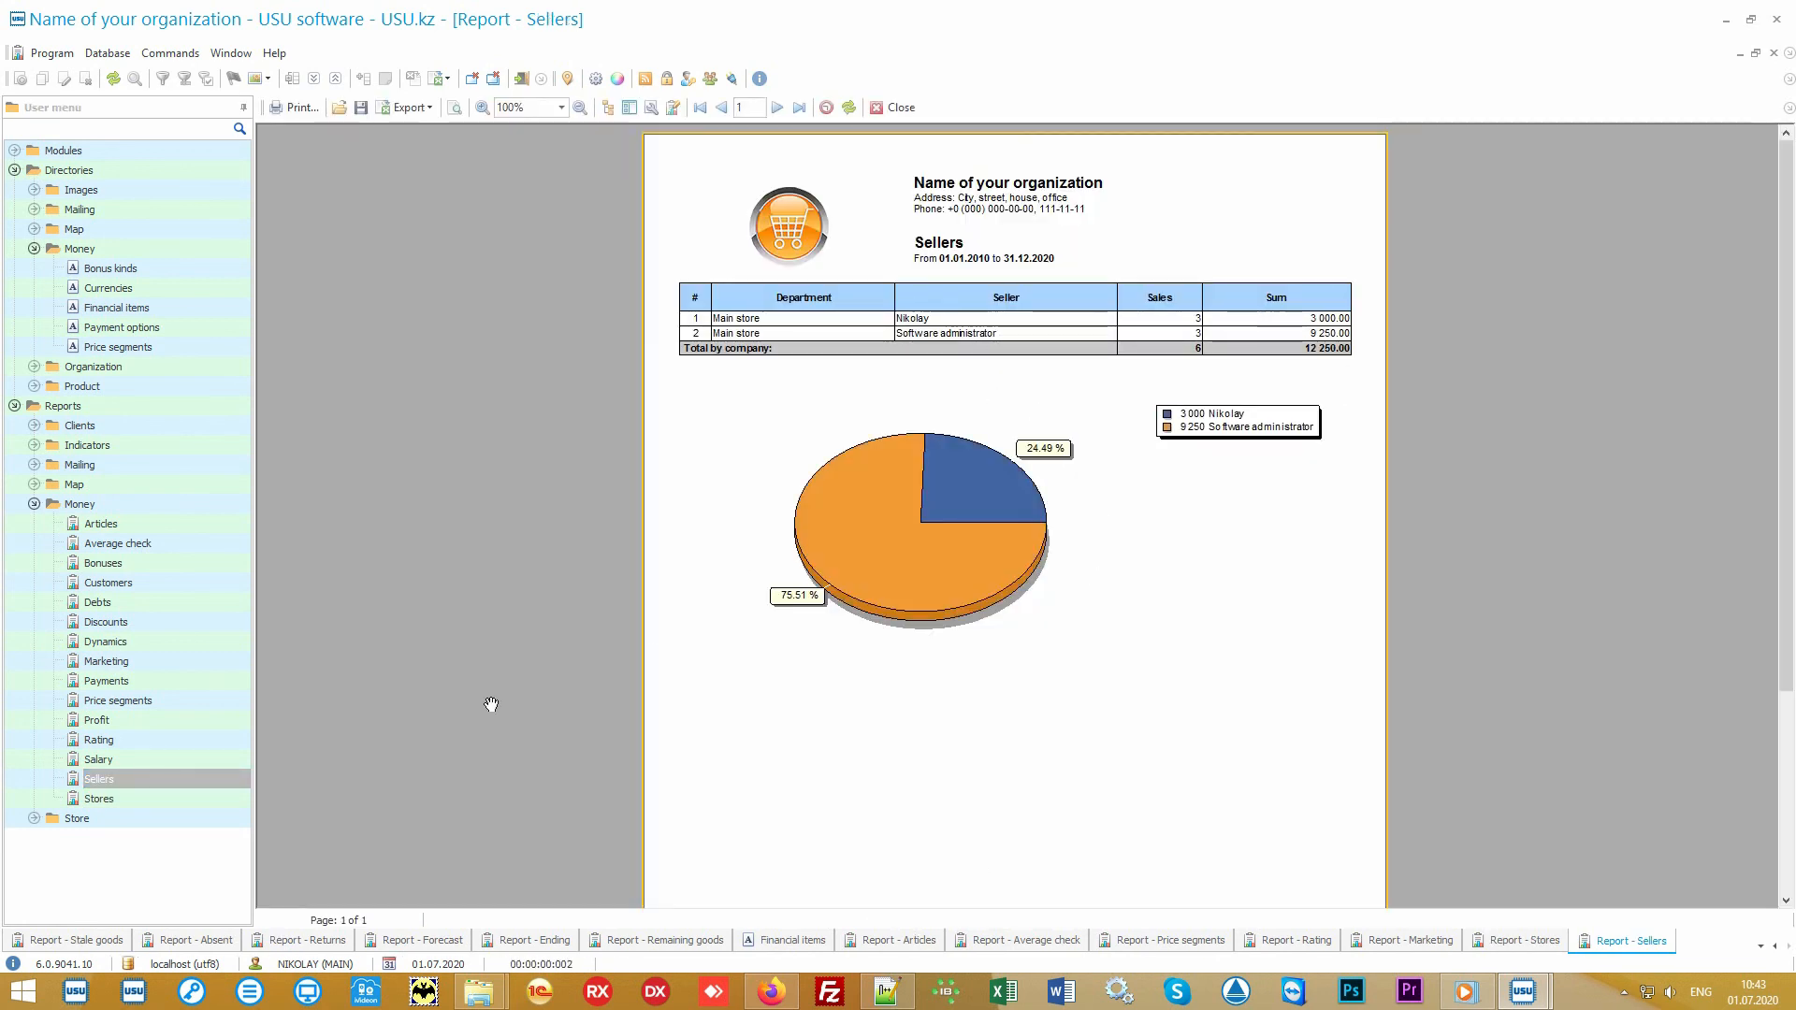
# Step: Generate the Salary and Discounts reports from the Money reports for their preset periods, and bring up the open Audit window
pyautogui.doubleClick(160, 759)
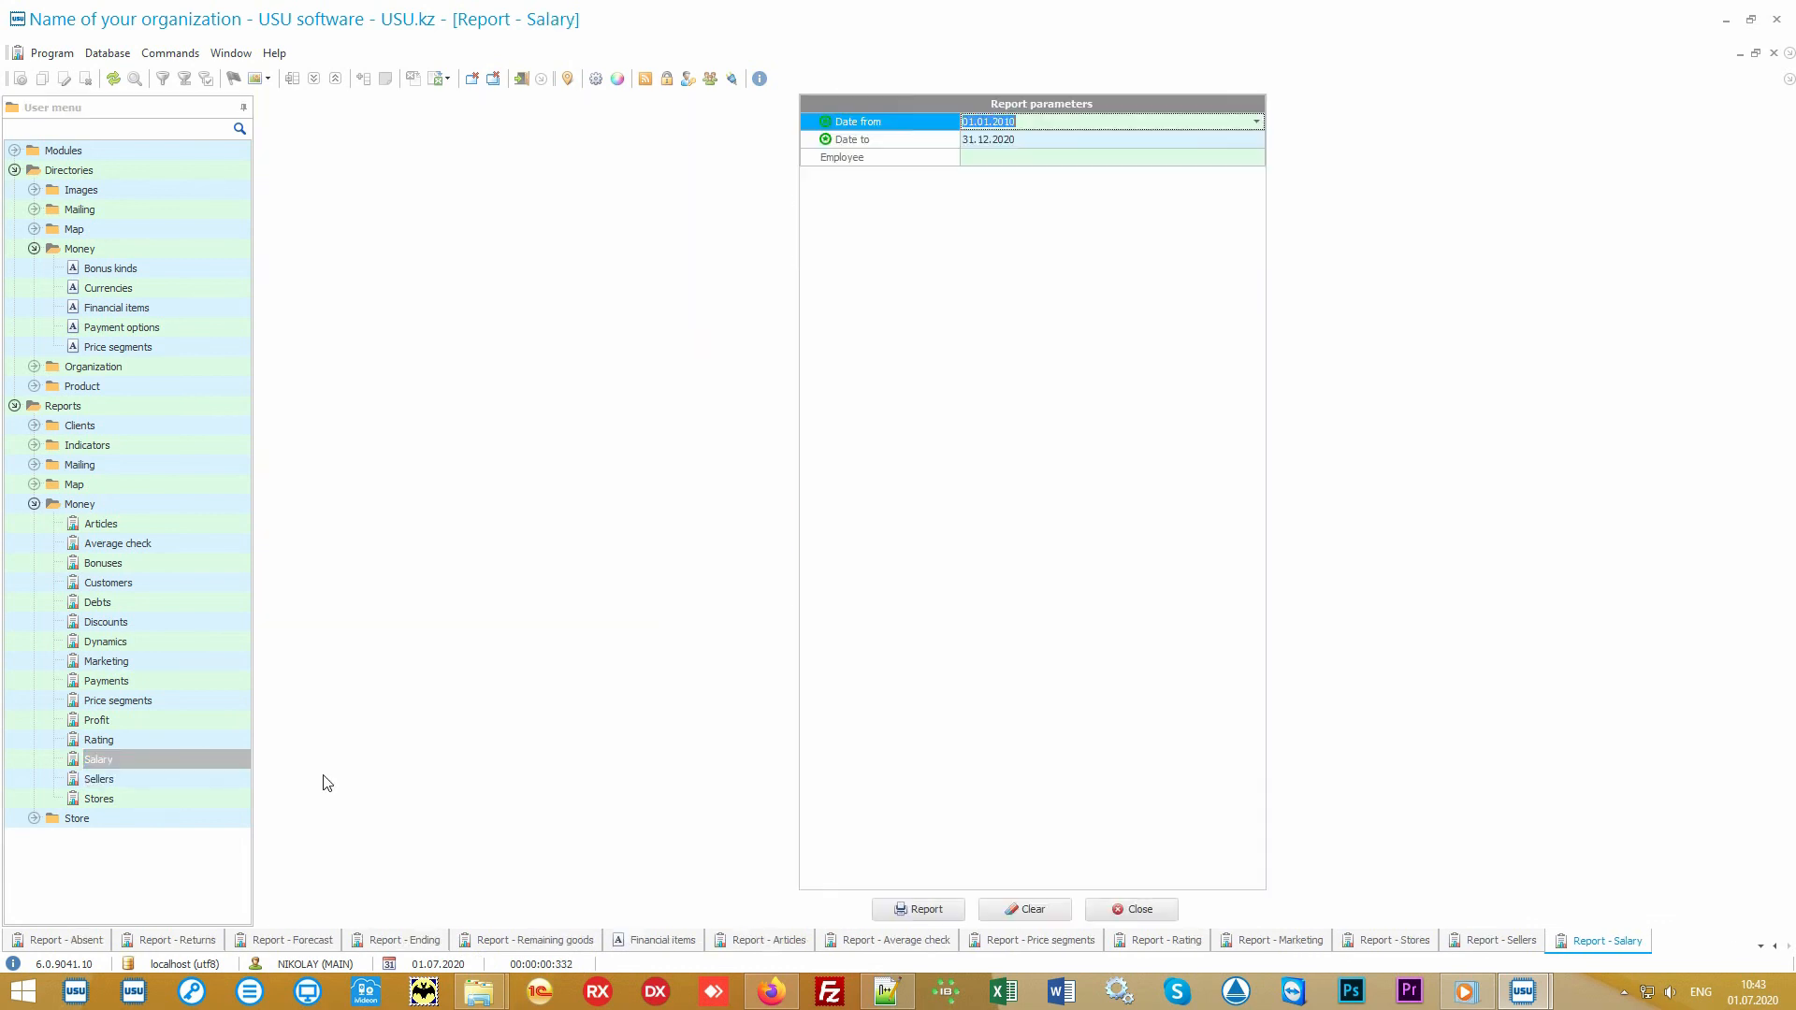
pyautogui.click(916, 909)
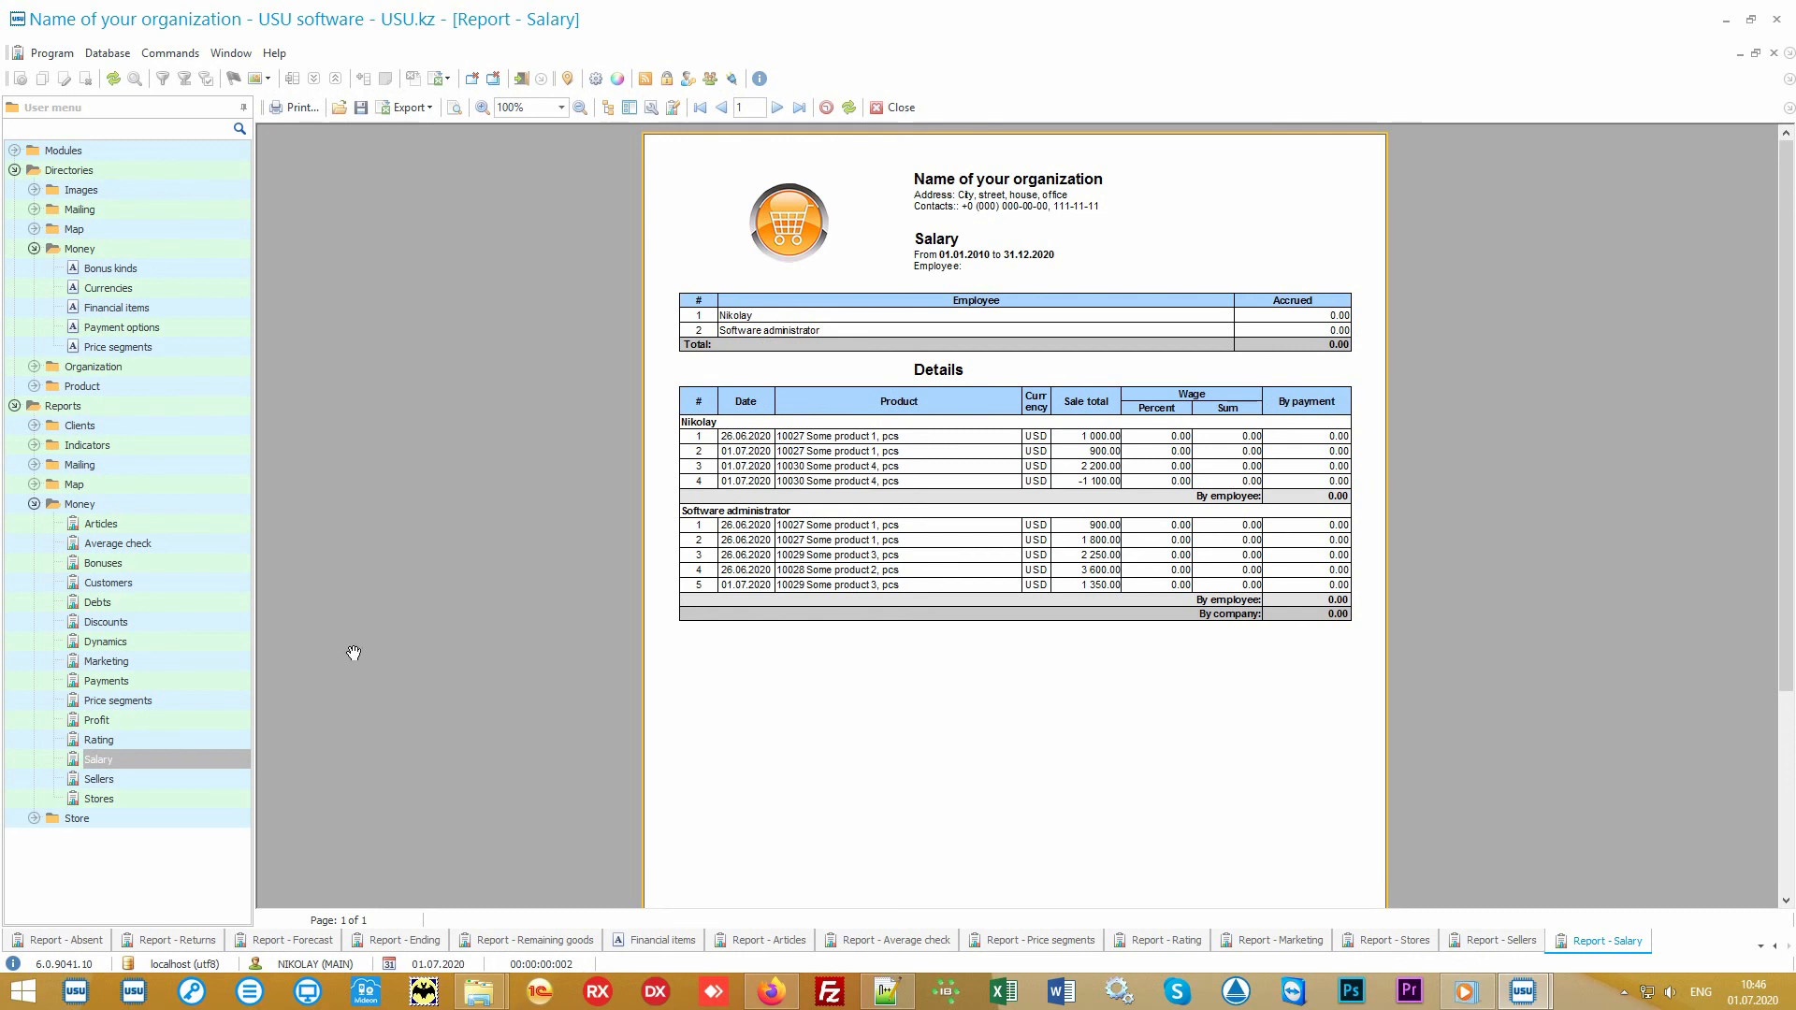
pyautogui.click(208, 623)
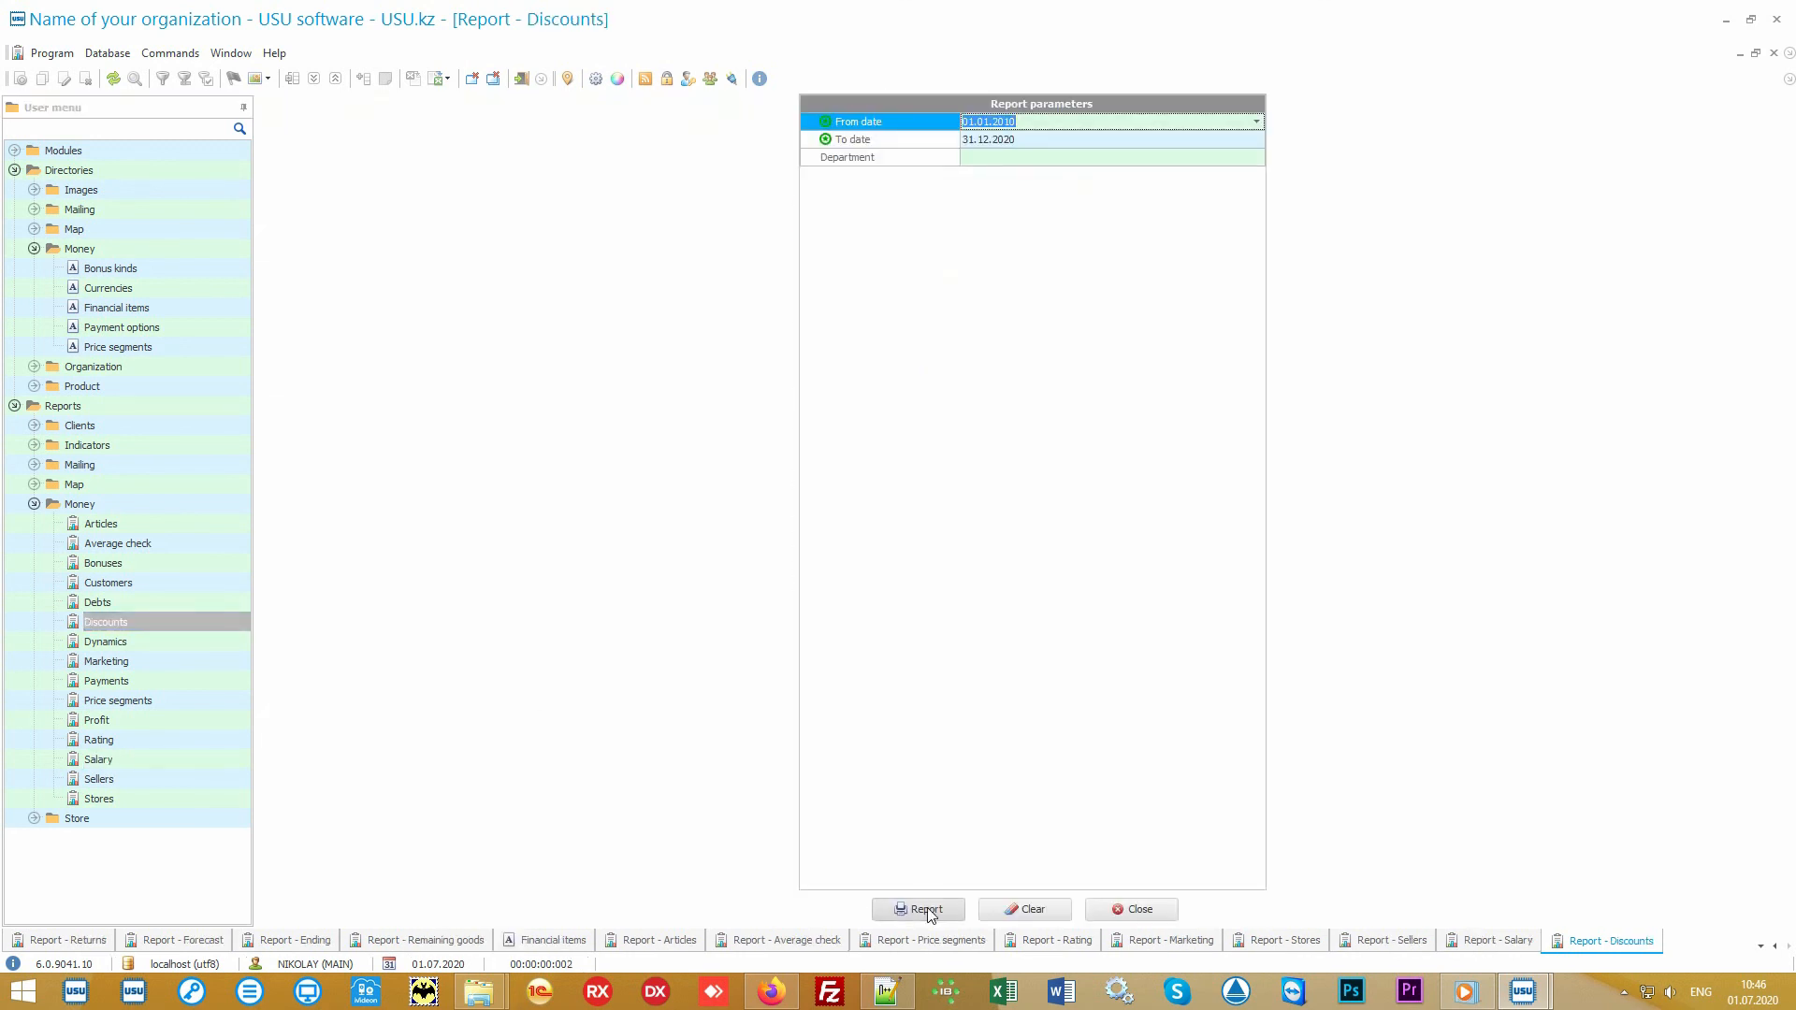
pyautogui.click(919, 907)
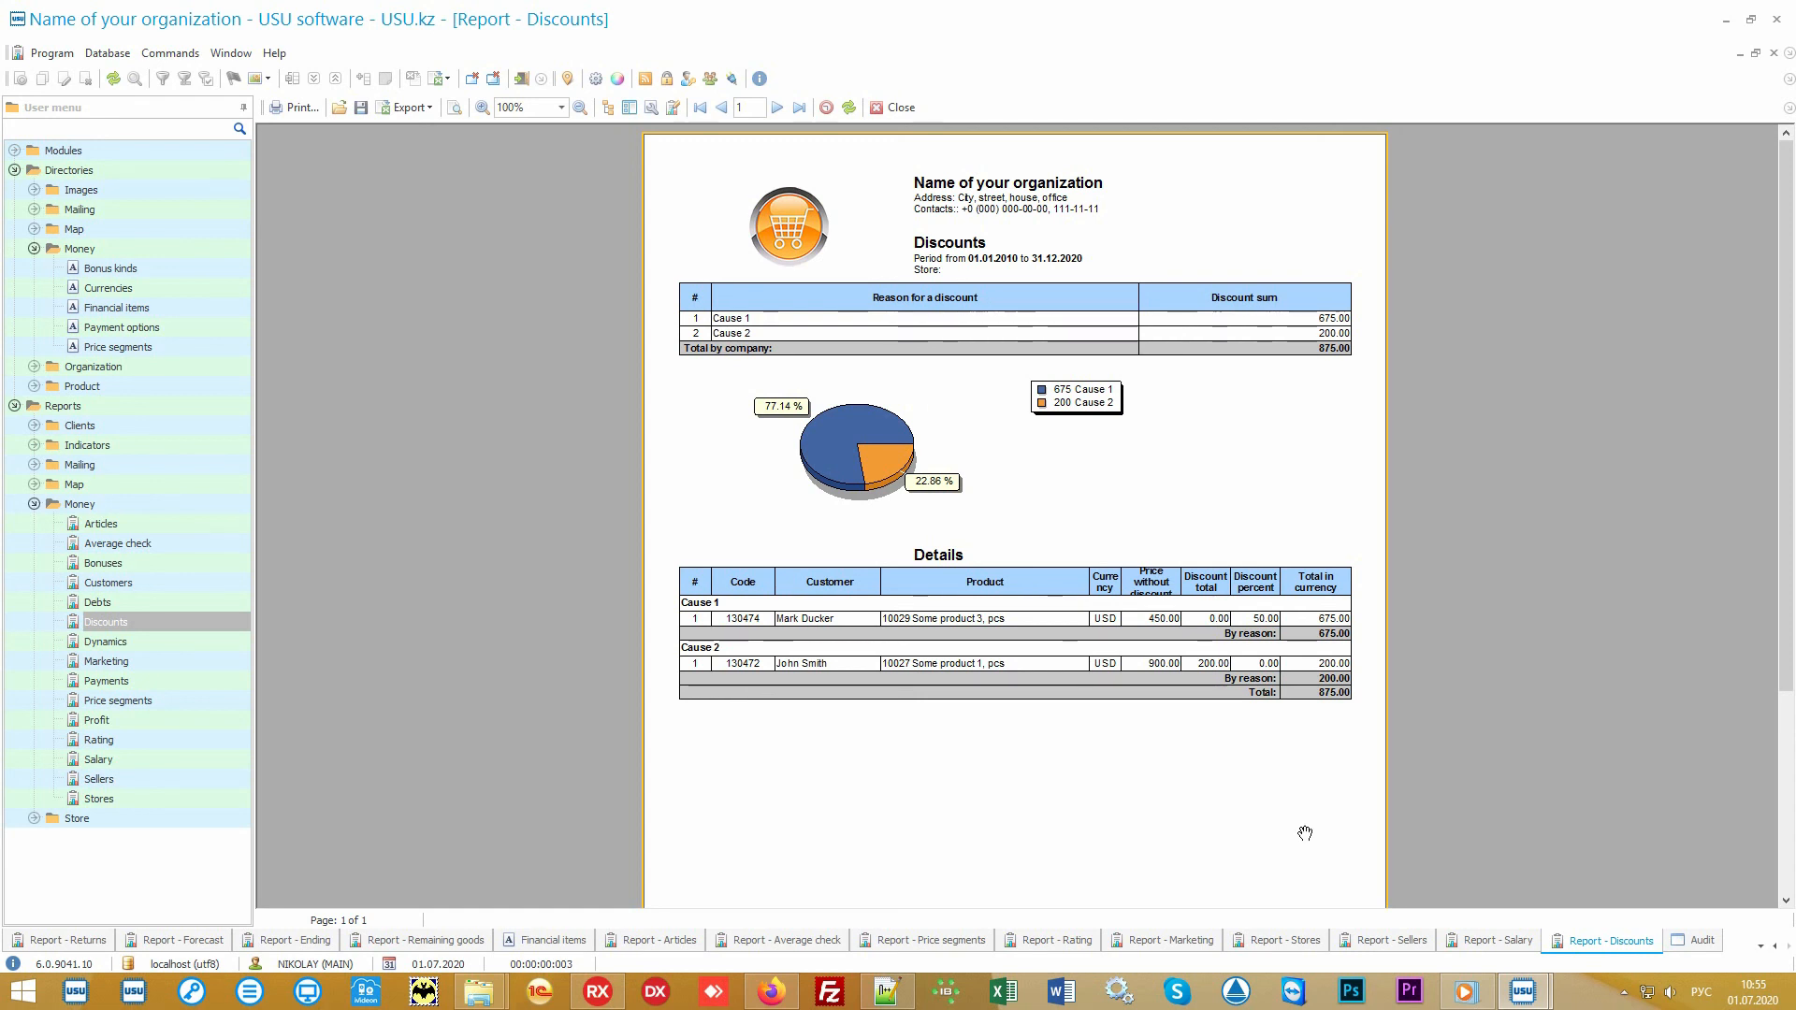
pyautogui.click(1700, 942)
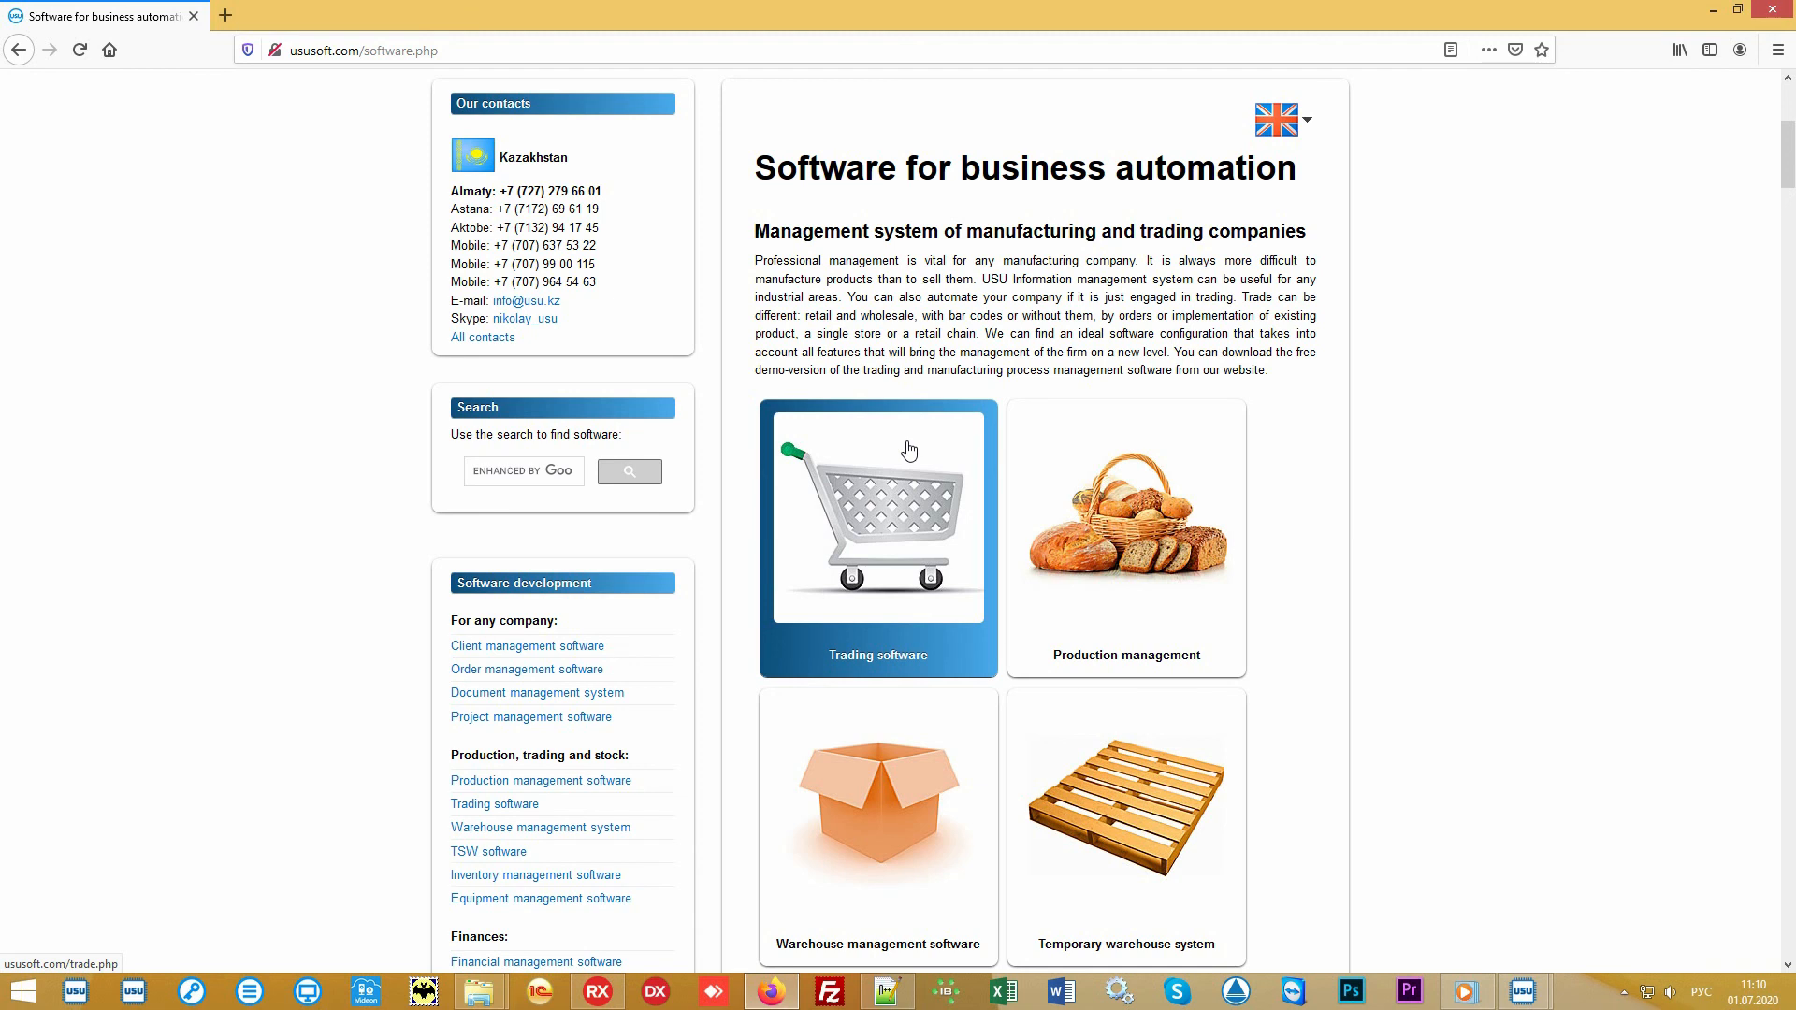
# Step: Open the Price page of the ususoft.com website in the browser and set the currency to US dollar - USD
pyautogui.scroll(5, 908, 450)
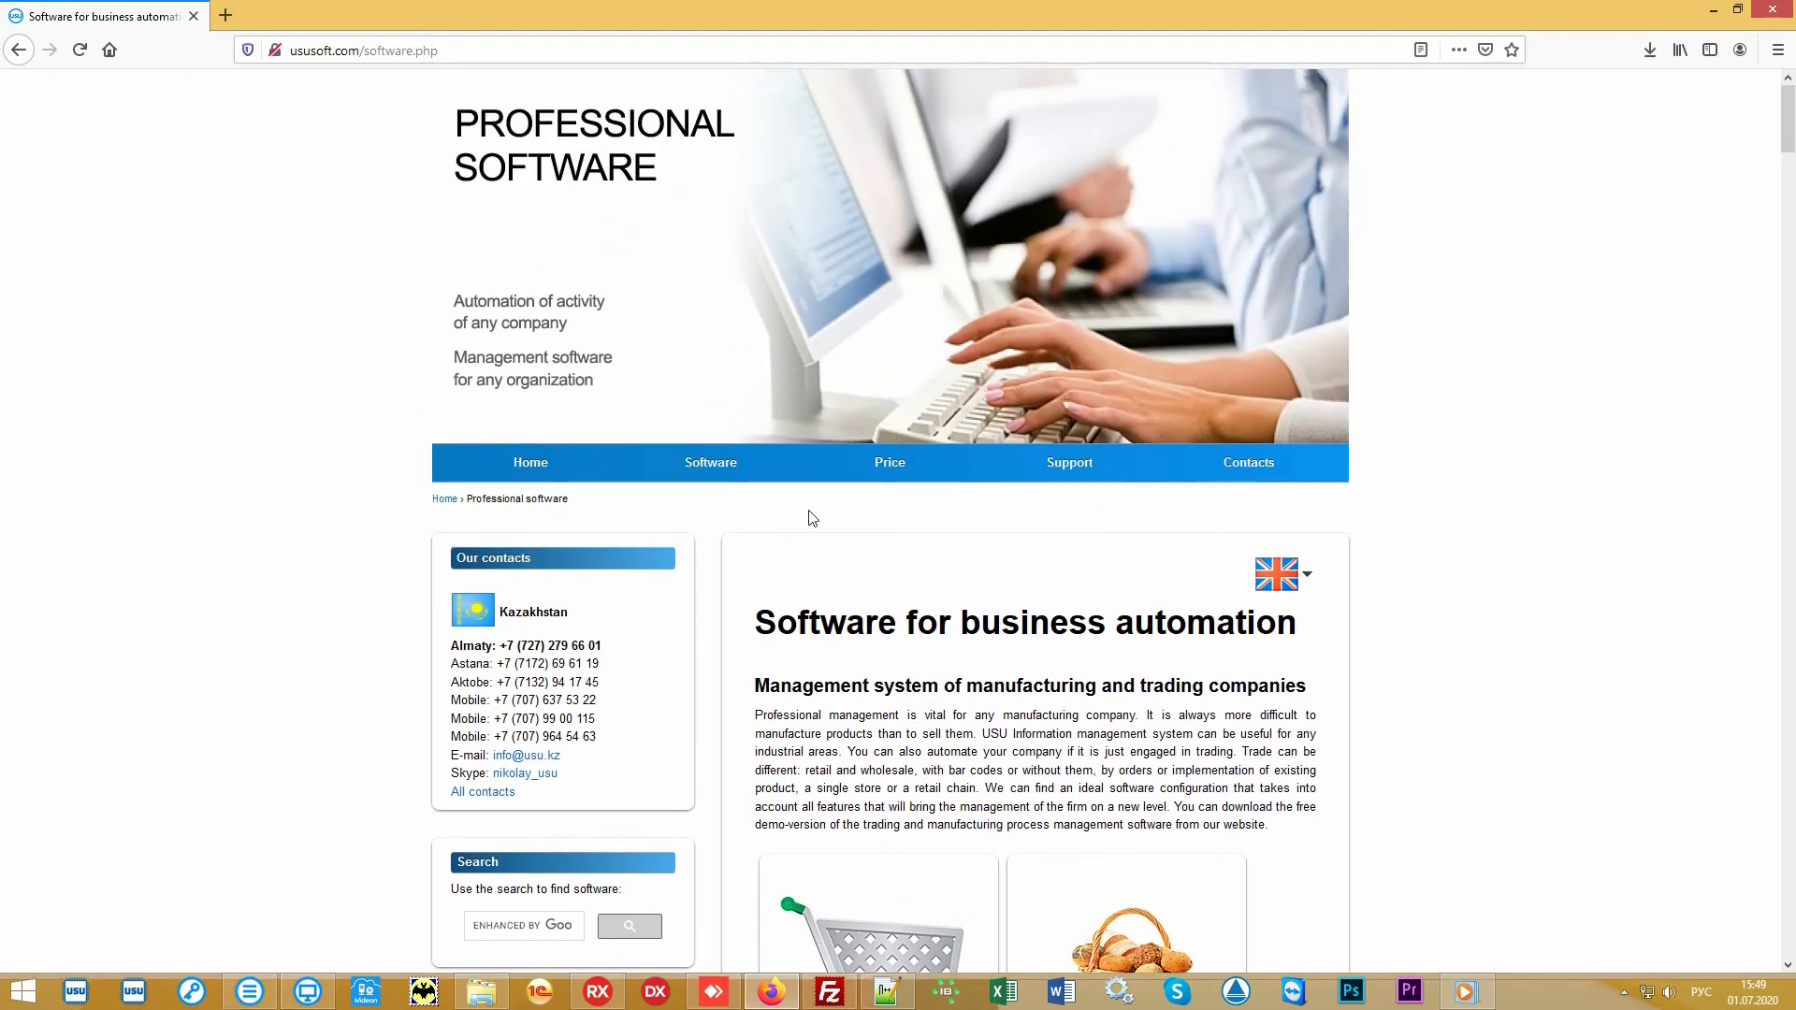
pyautogui.click(878, 472)
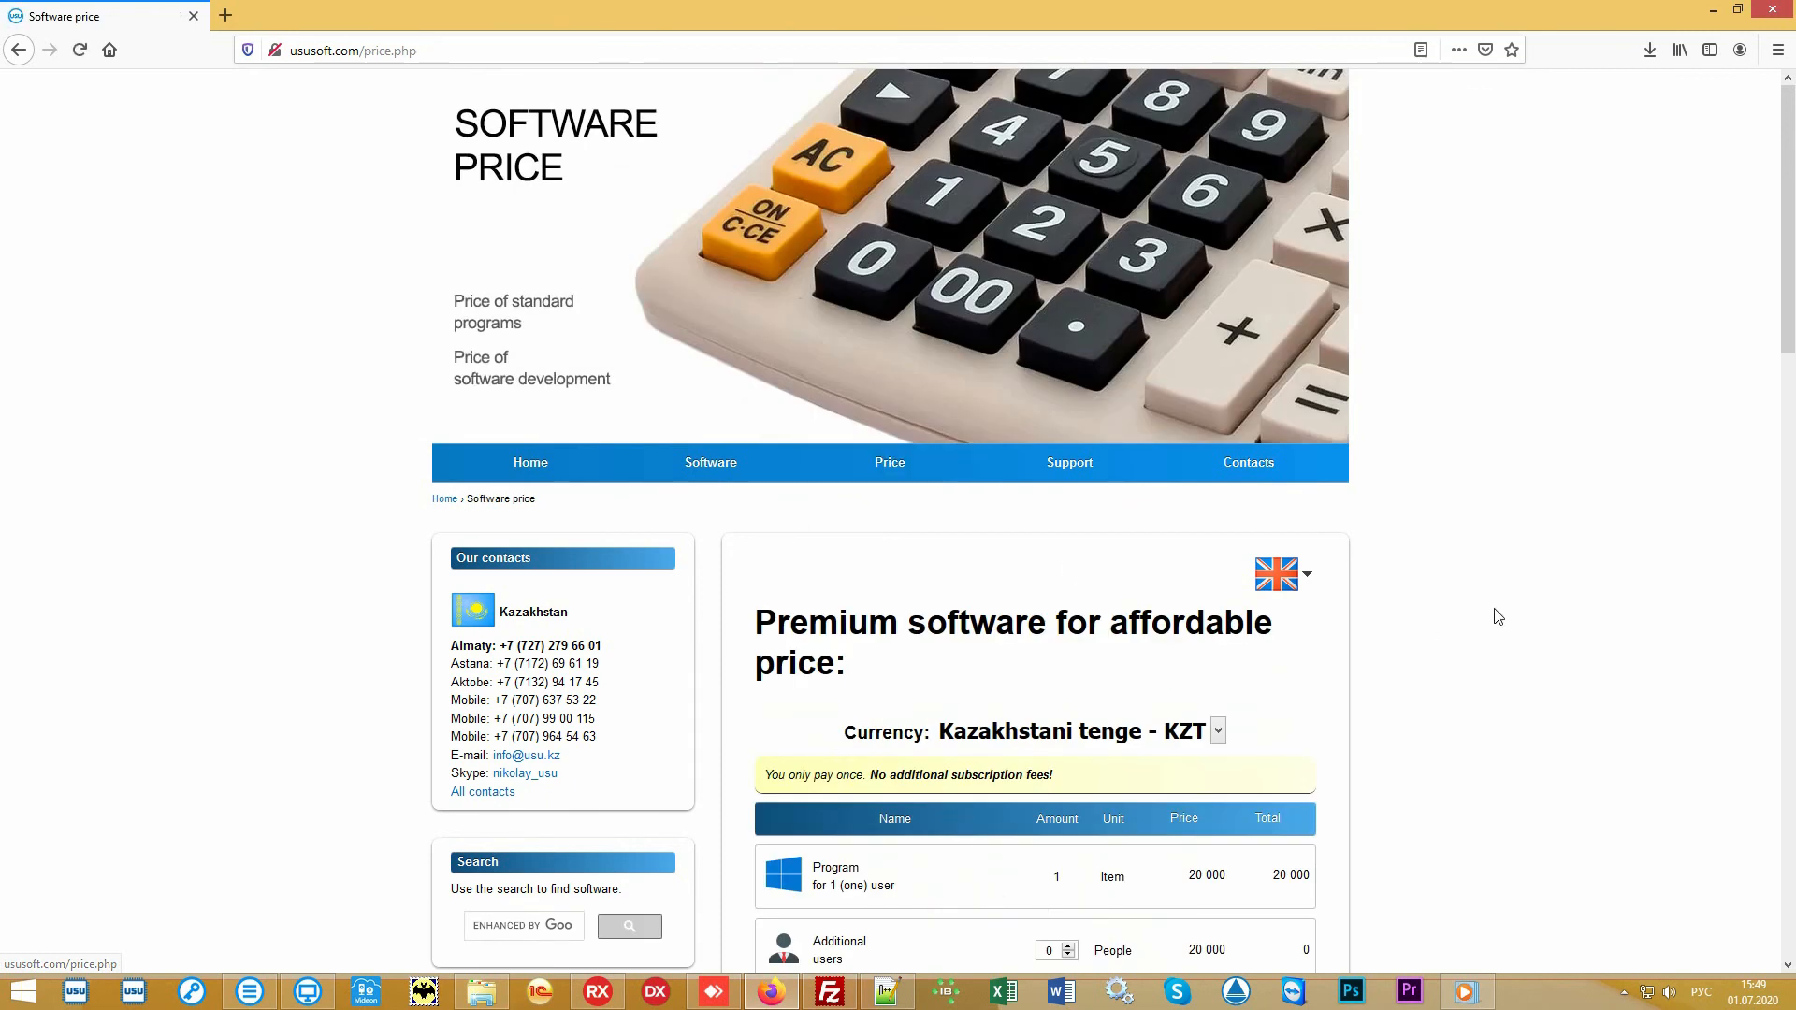
pyautogui.scroll(-5, 1494, 610)
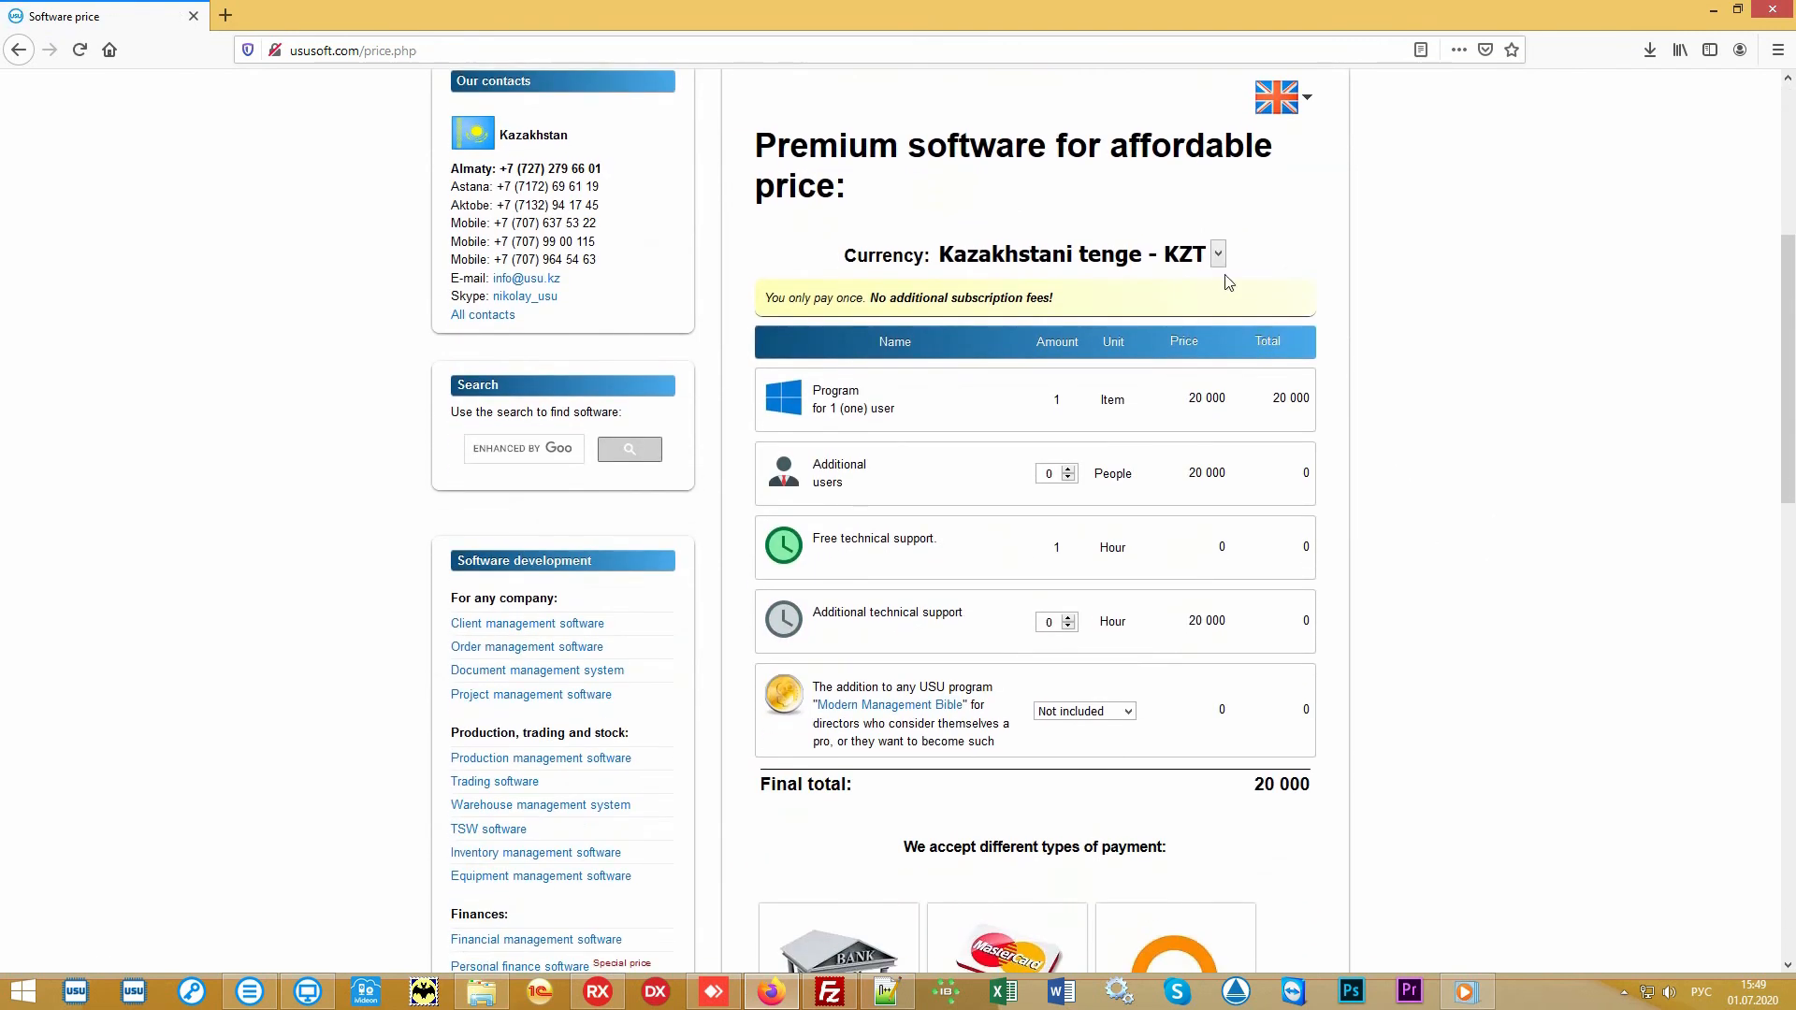
pyautogui.click(1217, 254)
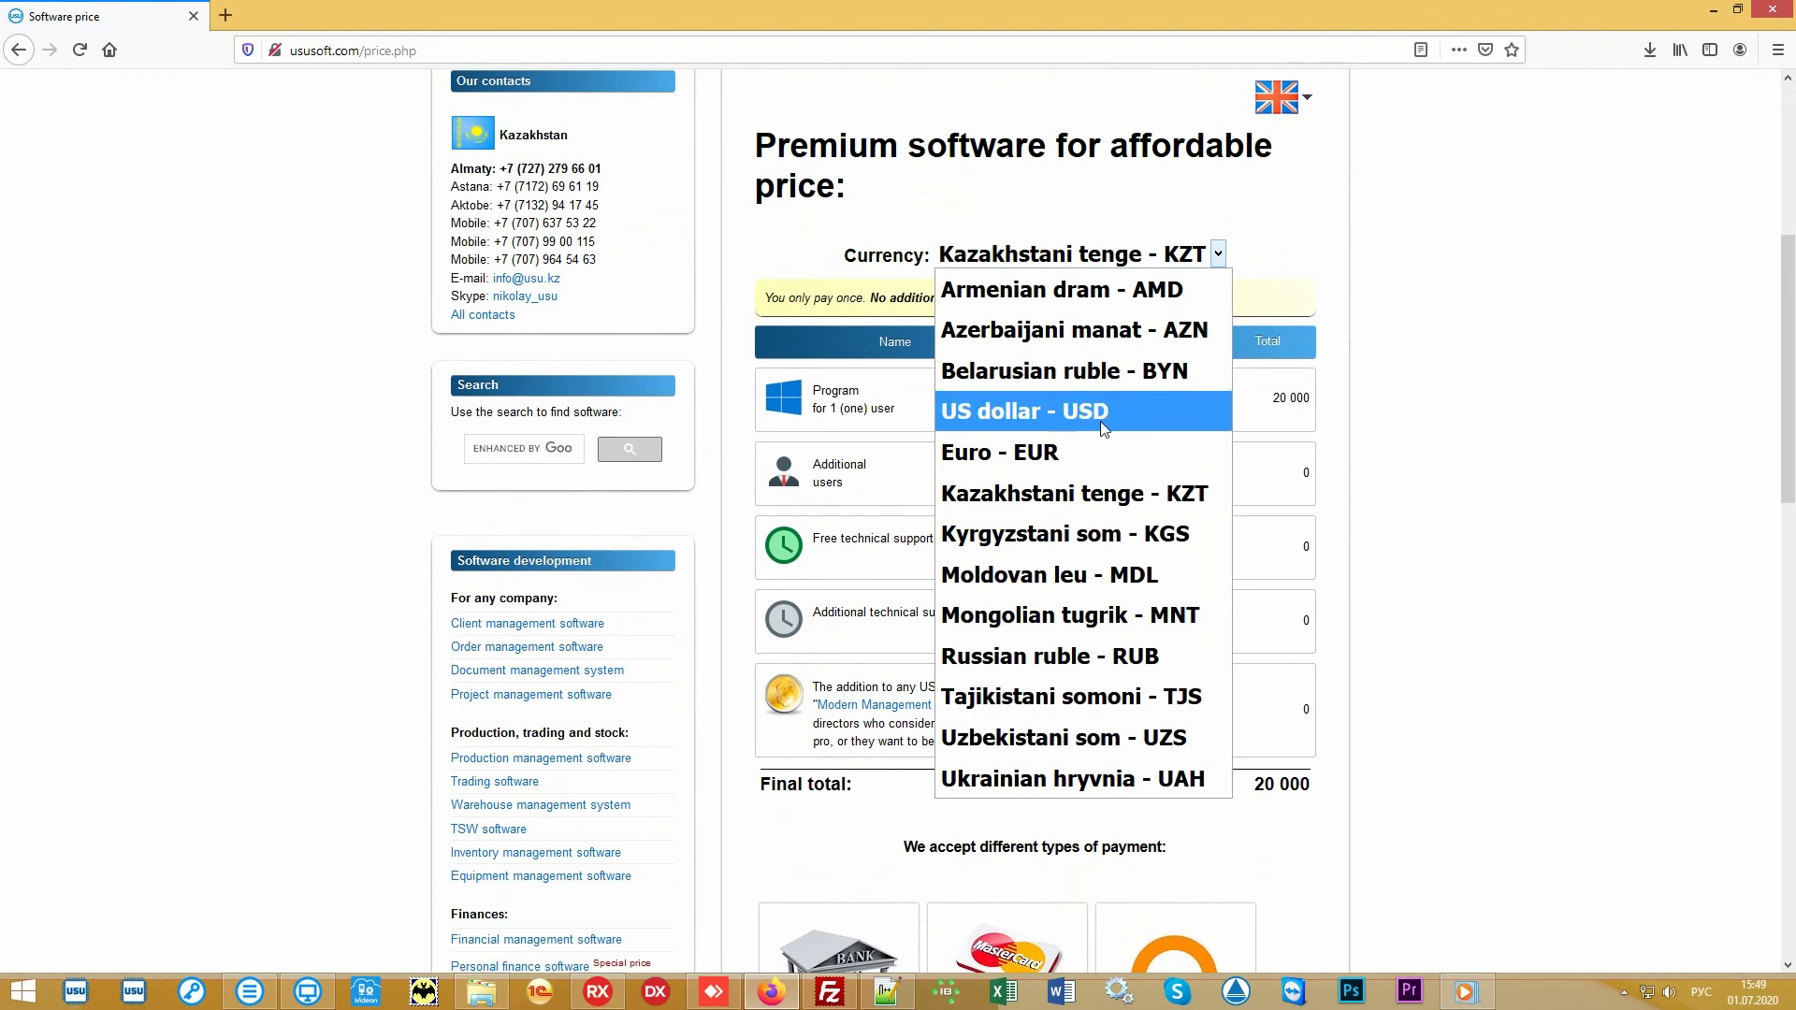
pyautogui.click(1207, 423)
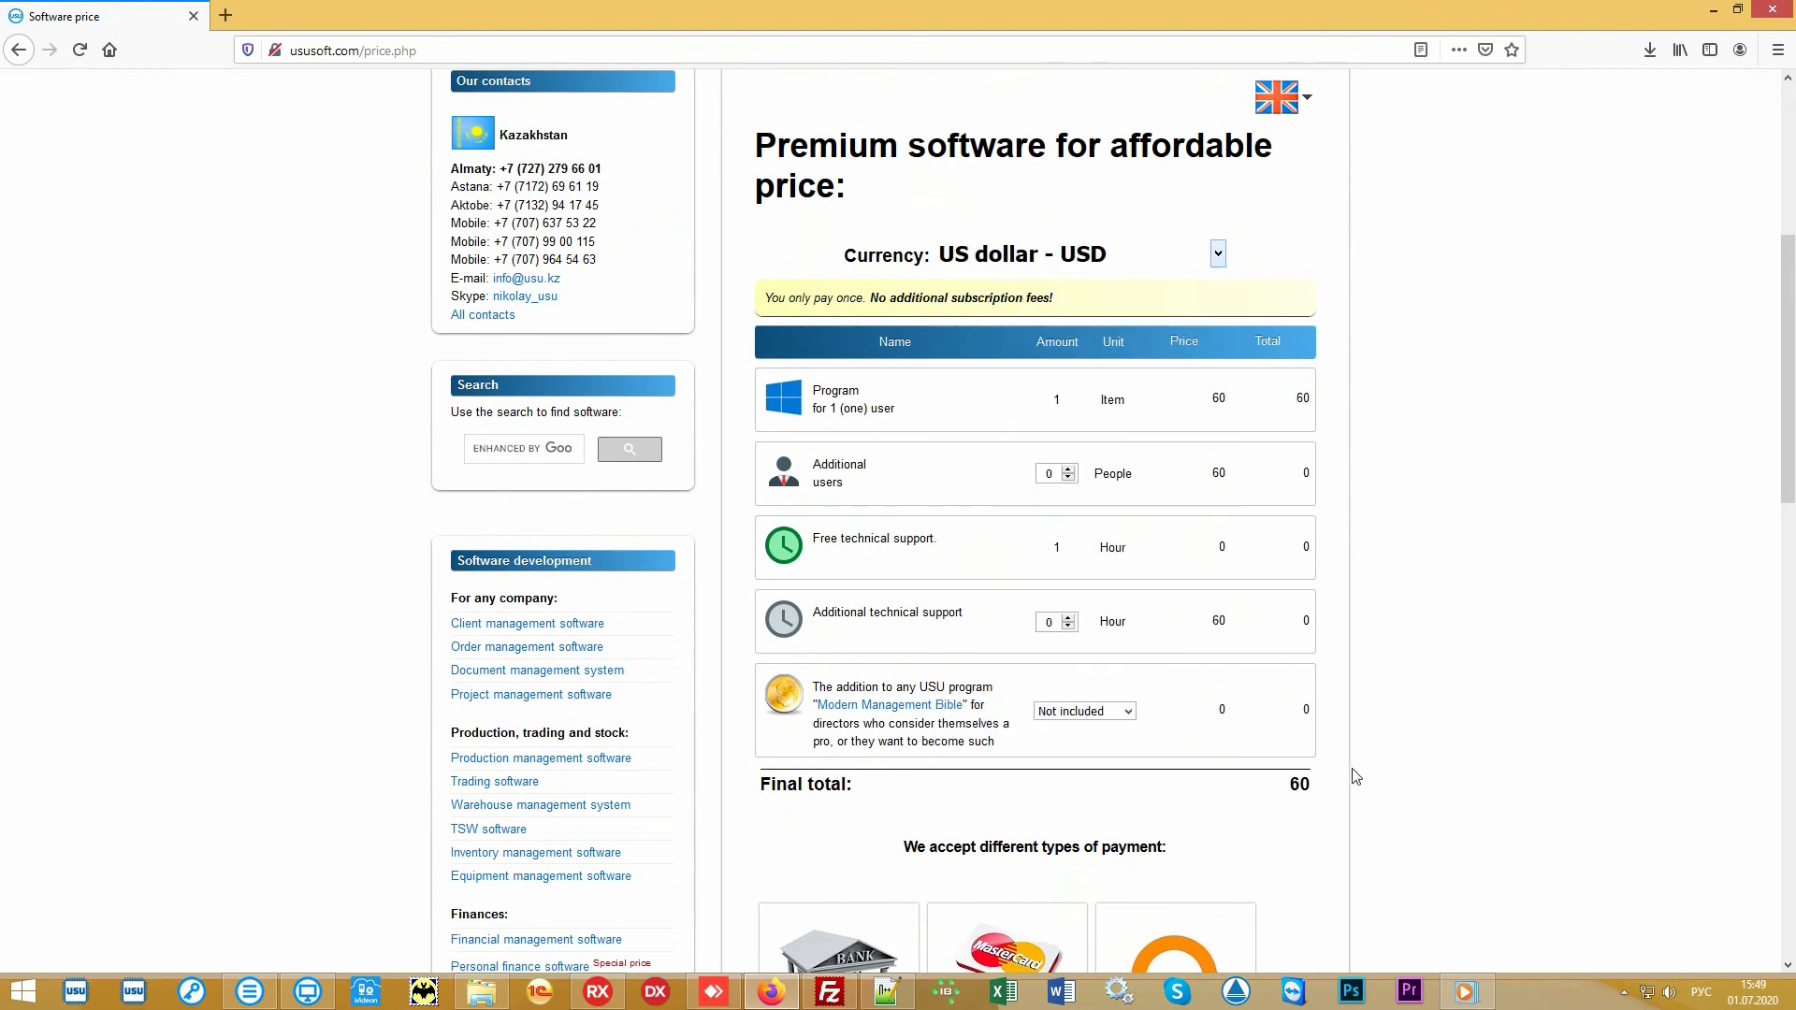
# Step: Examine the final total and the accepted types of payment on the software price page
pyautogui.moveTo(1279, 792); pyautogui.dragTo(1314, 795)
pyautogui.click(1253, 793)
pyautogui.scroll(-2, 1527, 491)
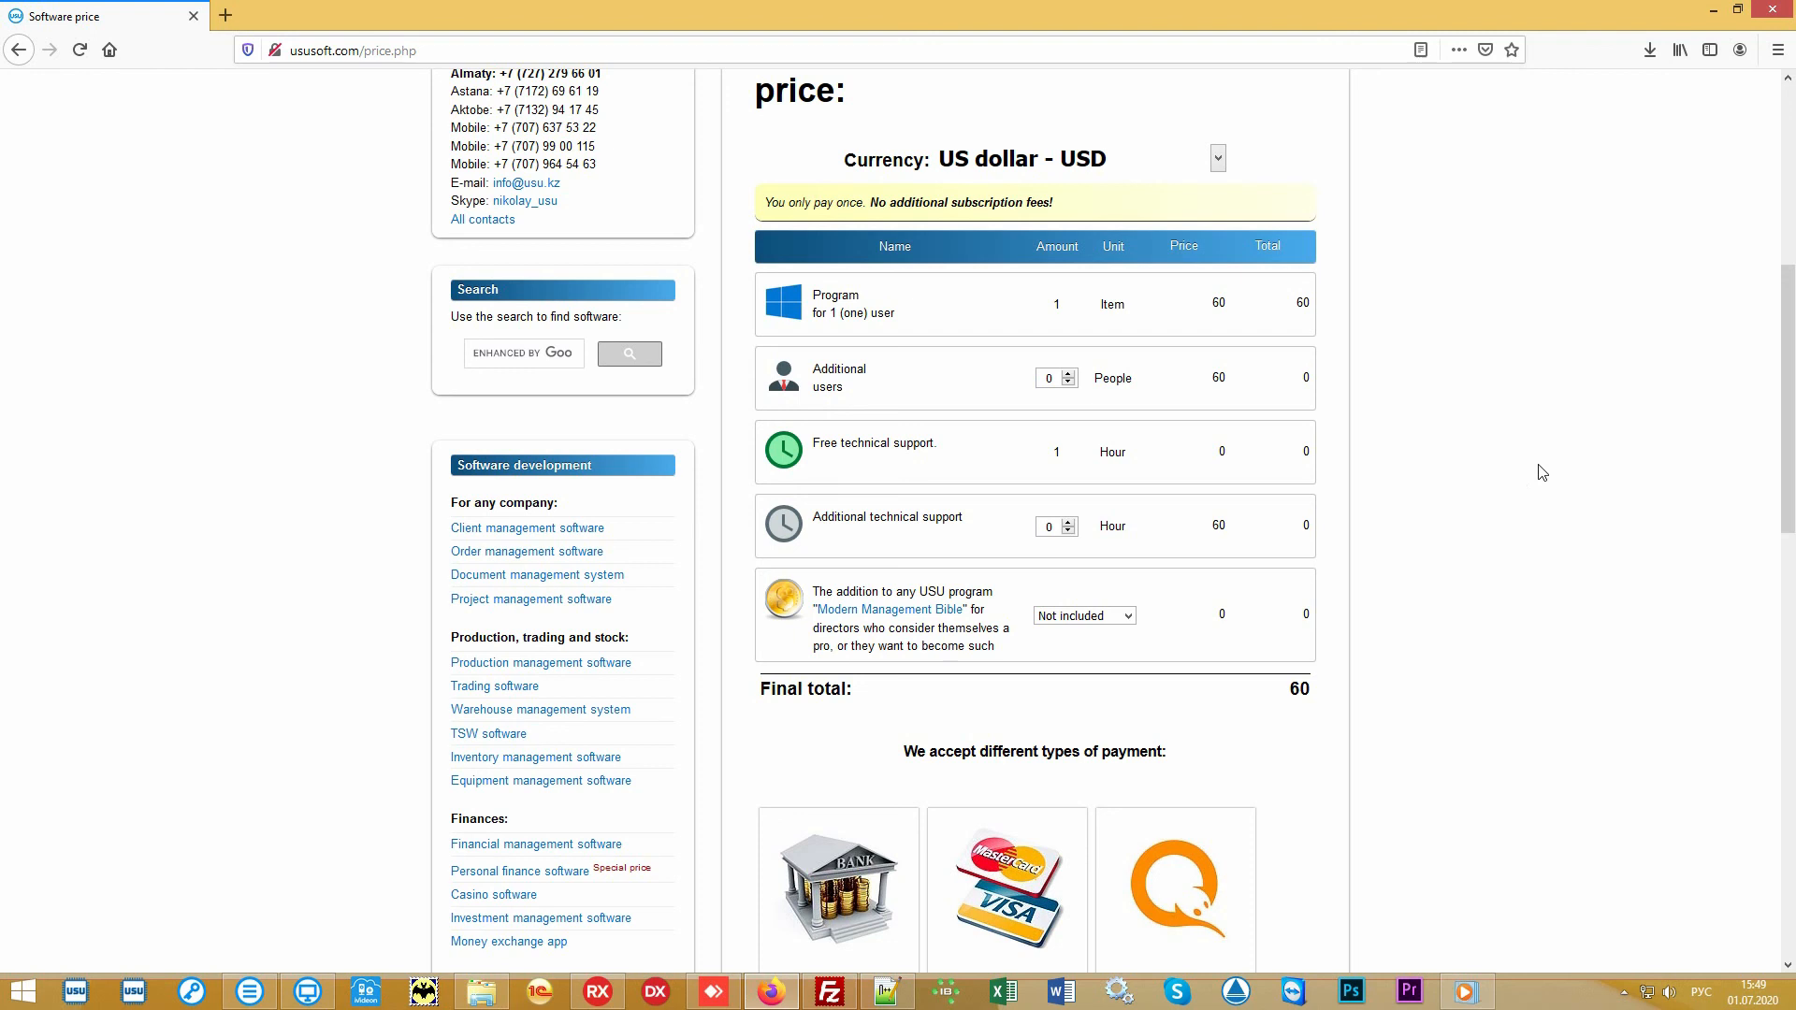
# Step: Open the website's Contacts page and look through the contact details listed for each country
pyautogui.scroll(6, 1541, 473)
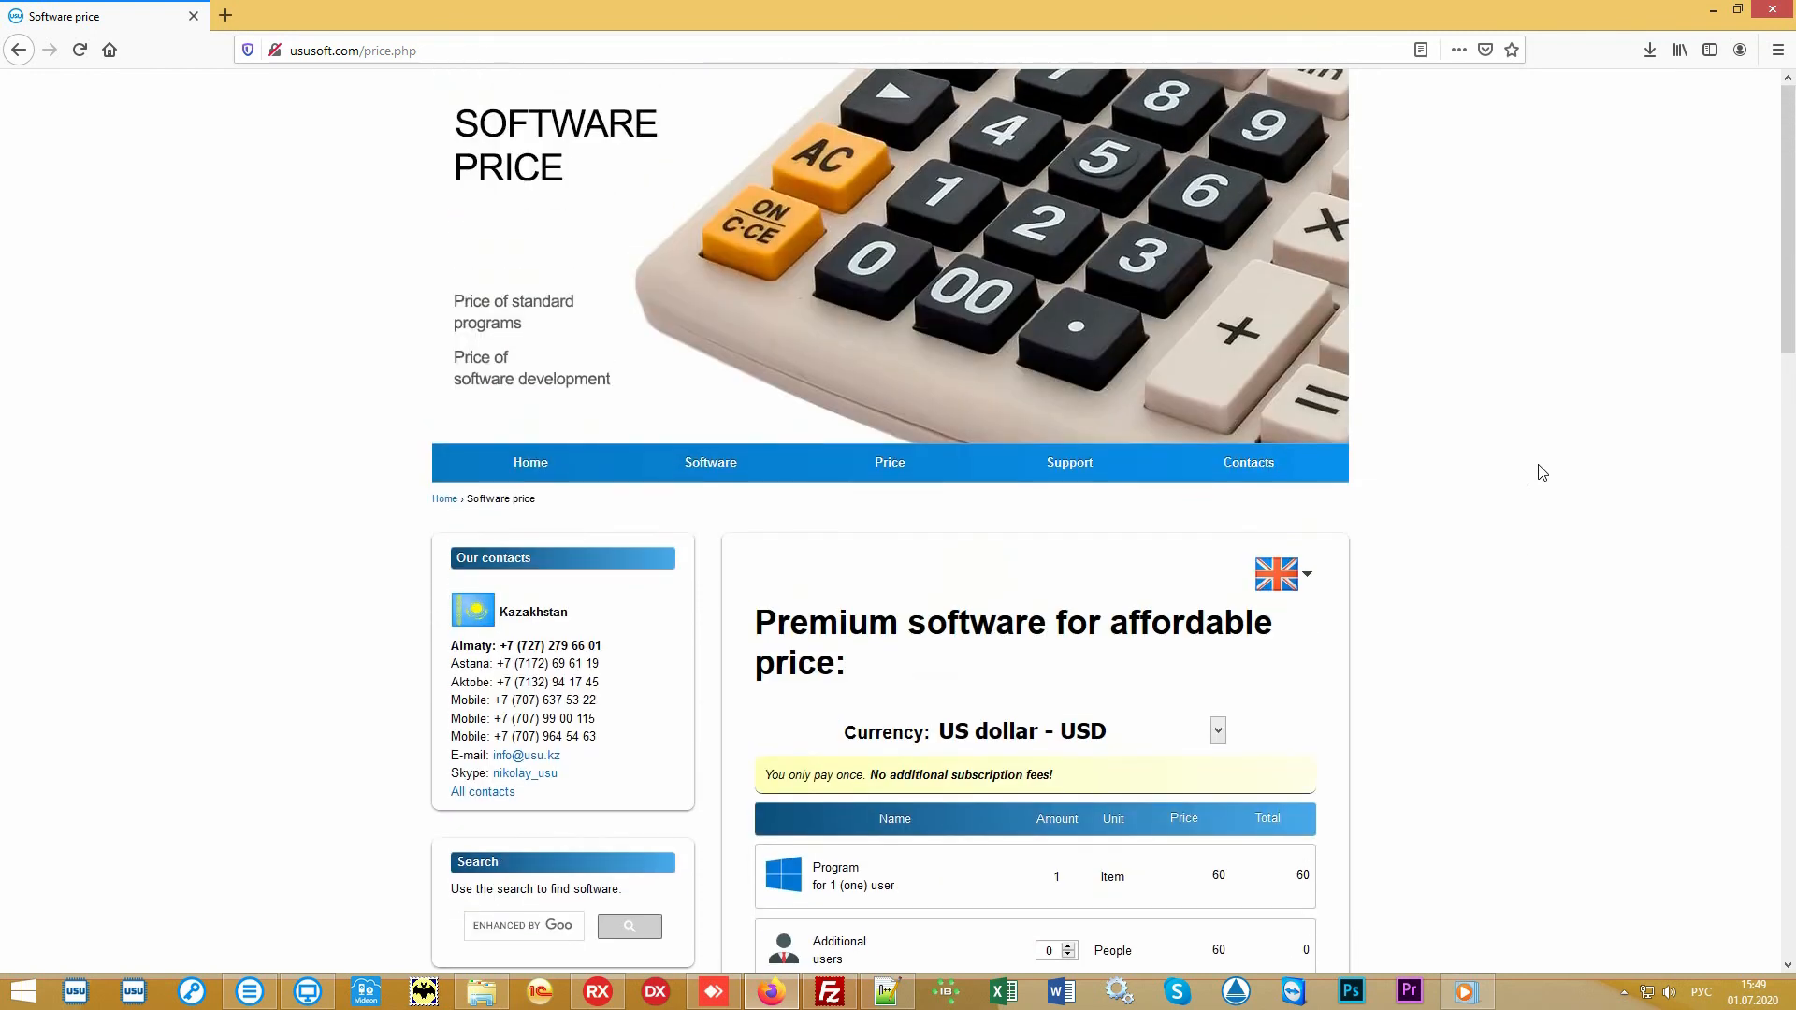
pyautogui.click(1300, 472)
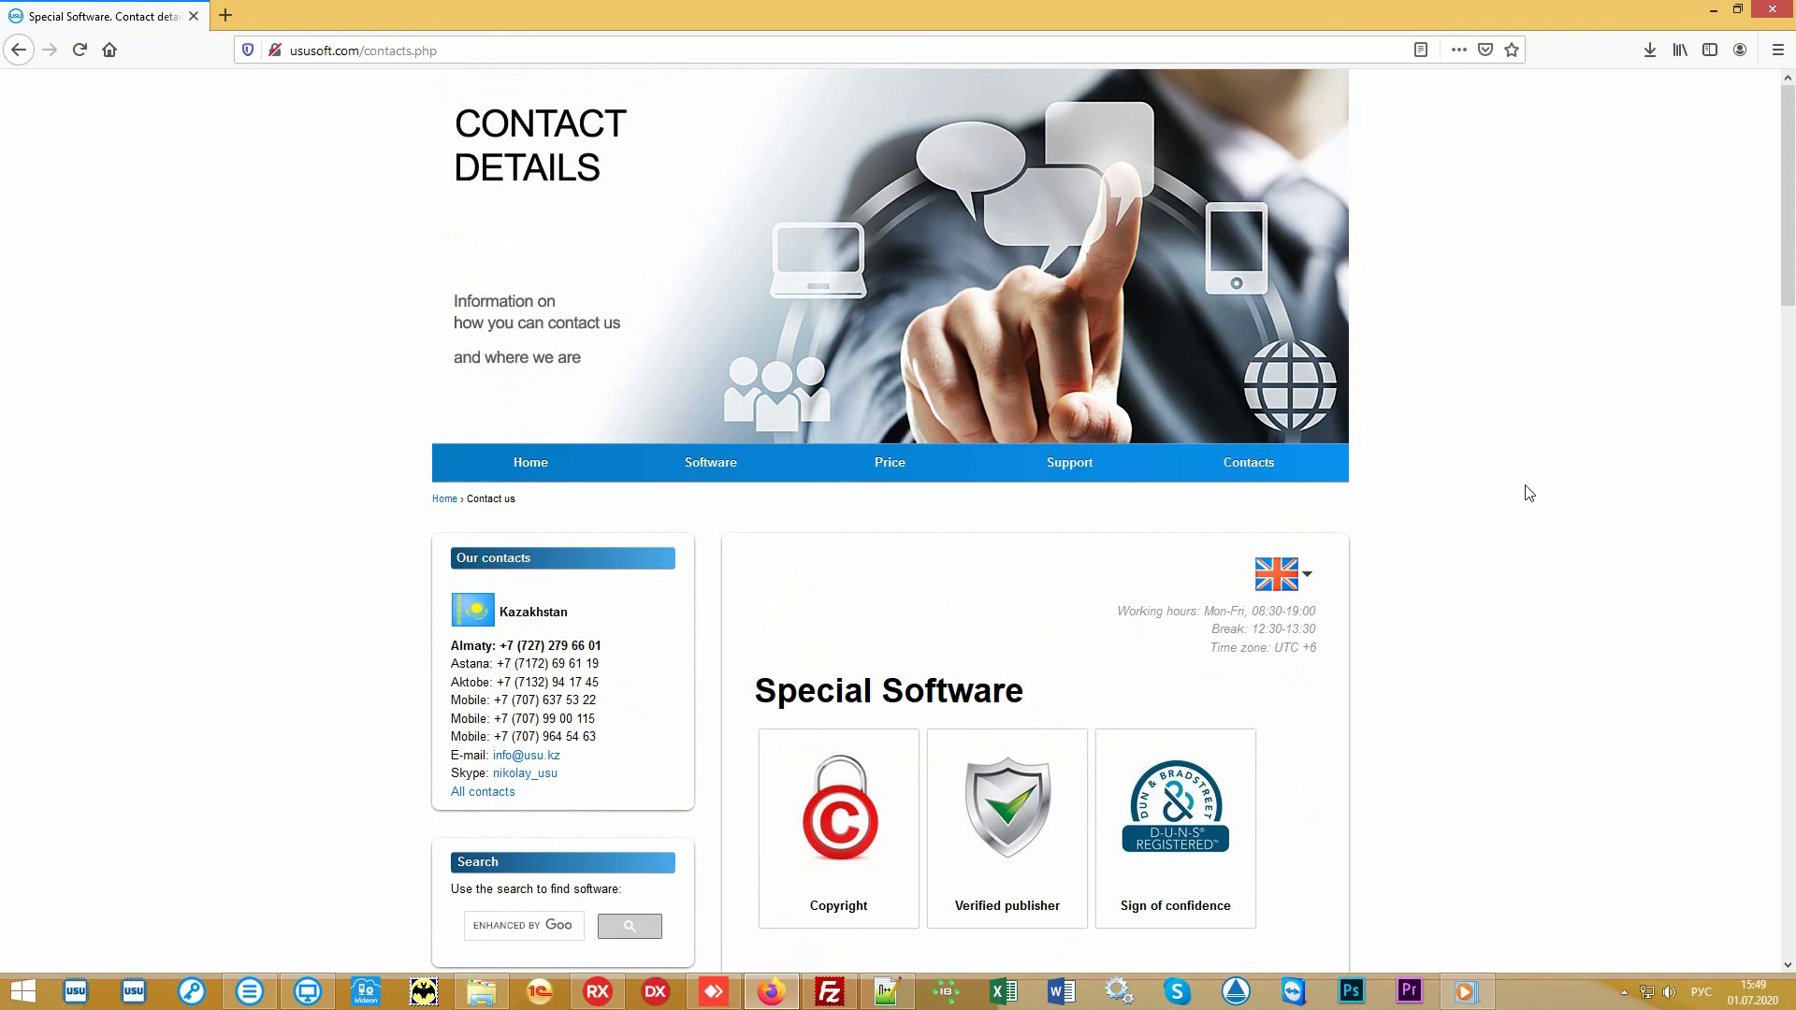
pyautogui.scroll(-6, 1530, 493)
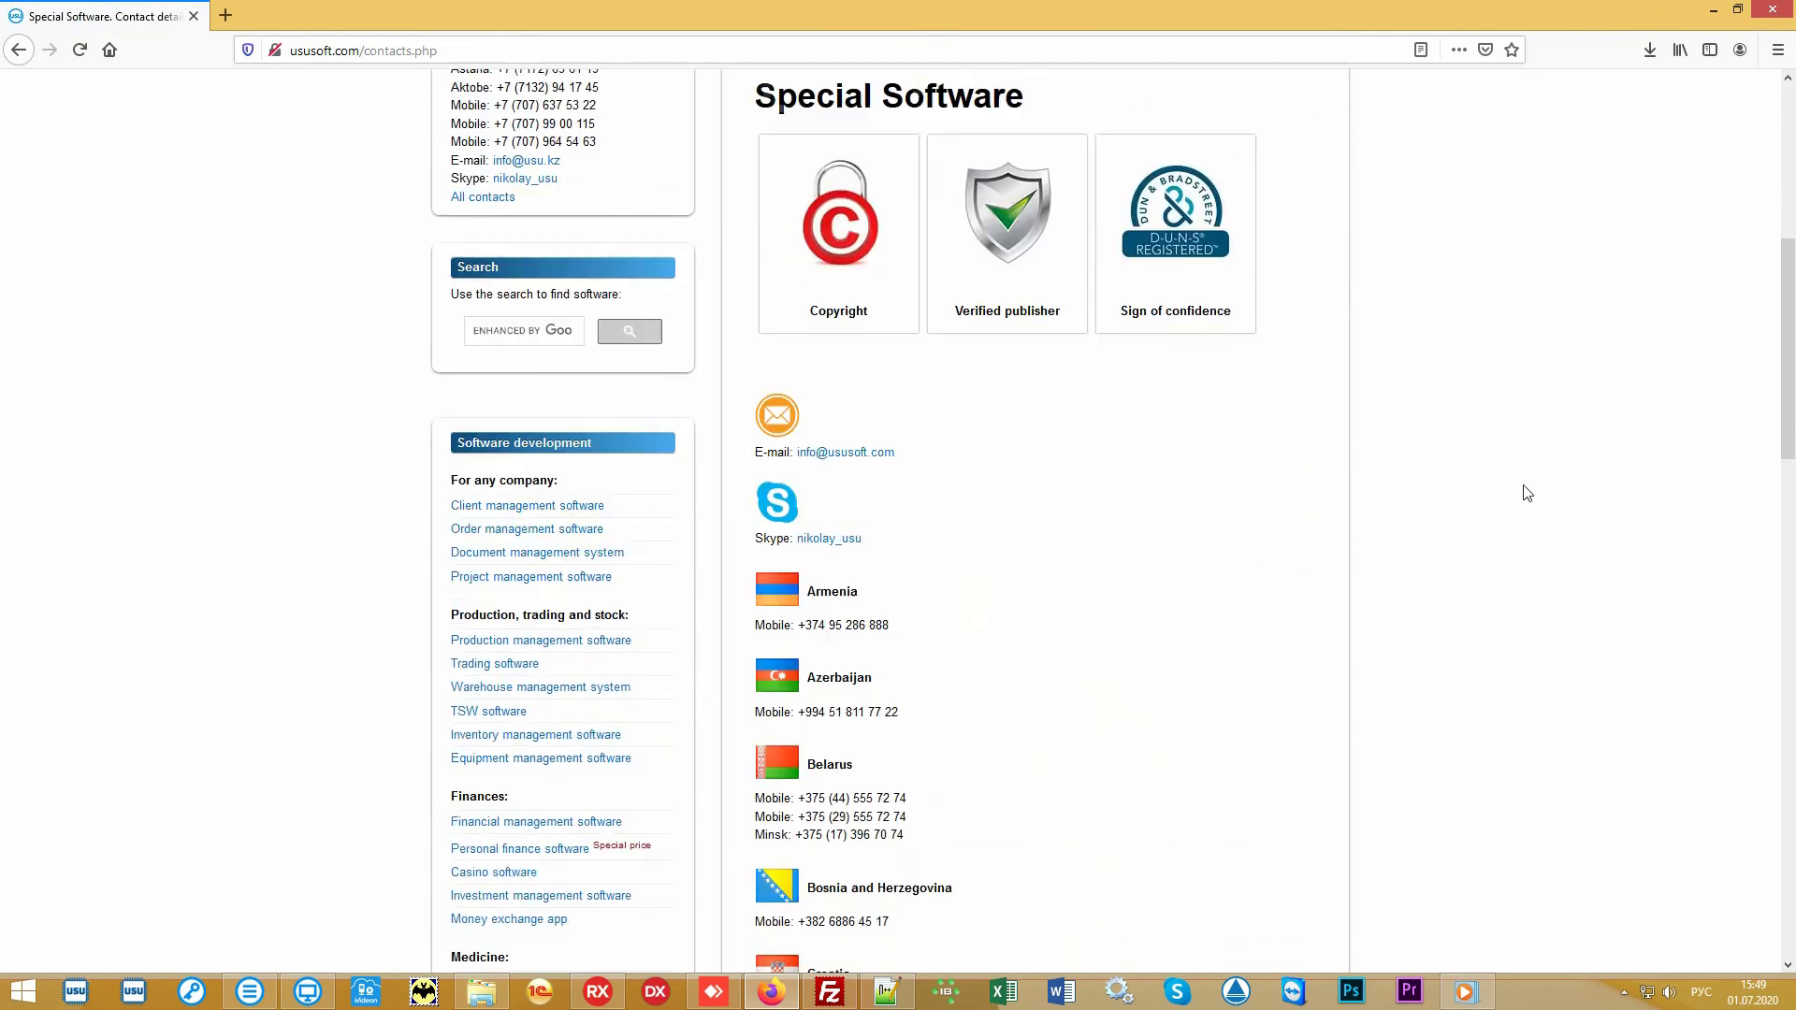
pyautogui.scroll(-7, 1528, 494)
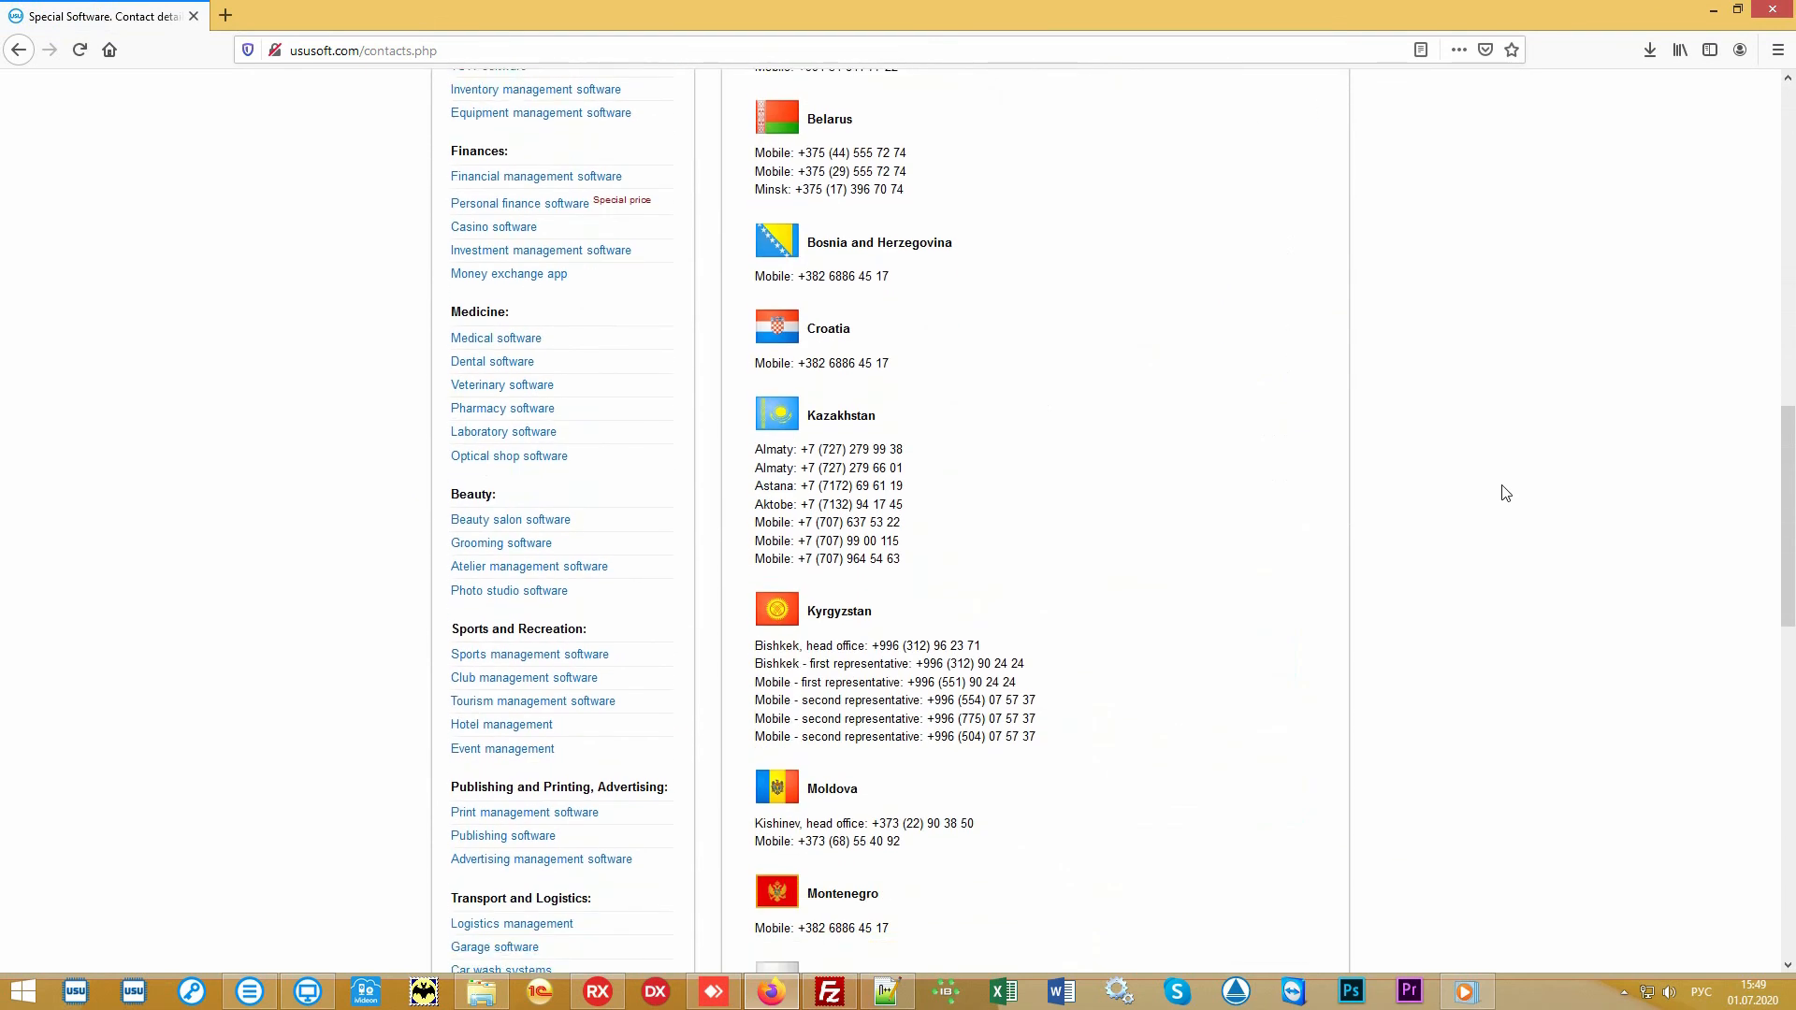
pyautogui.scroll(-5, 1507, 493)
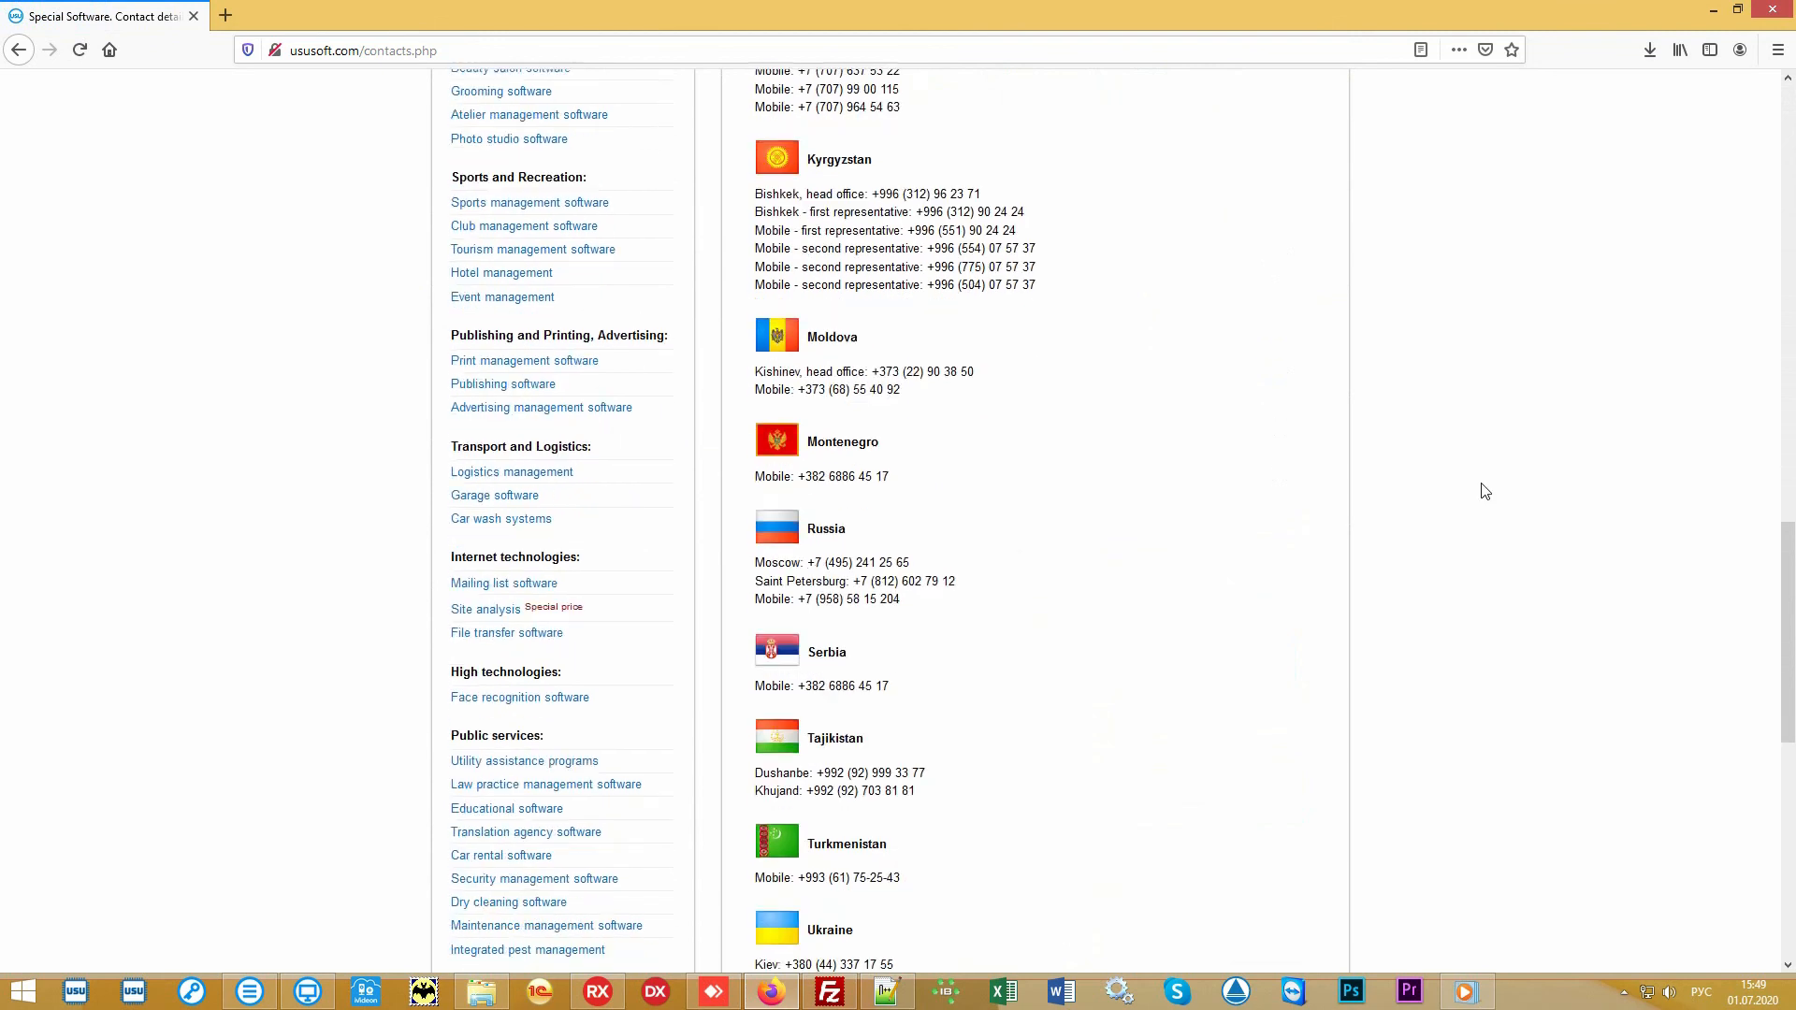
pyautogui.scroll(-4, 1486, 491)
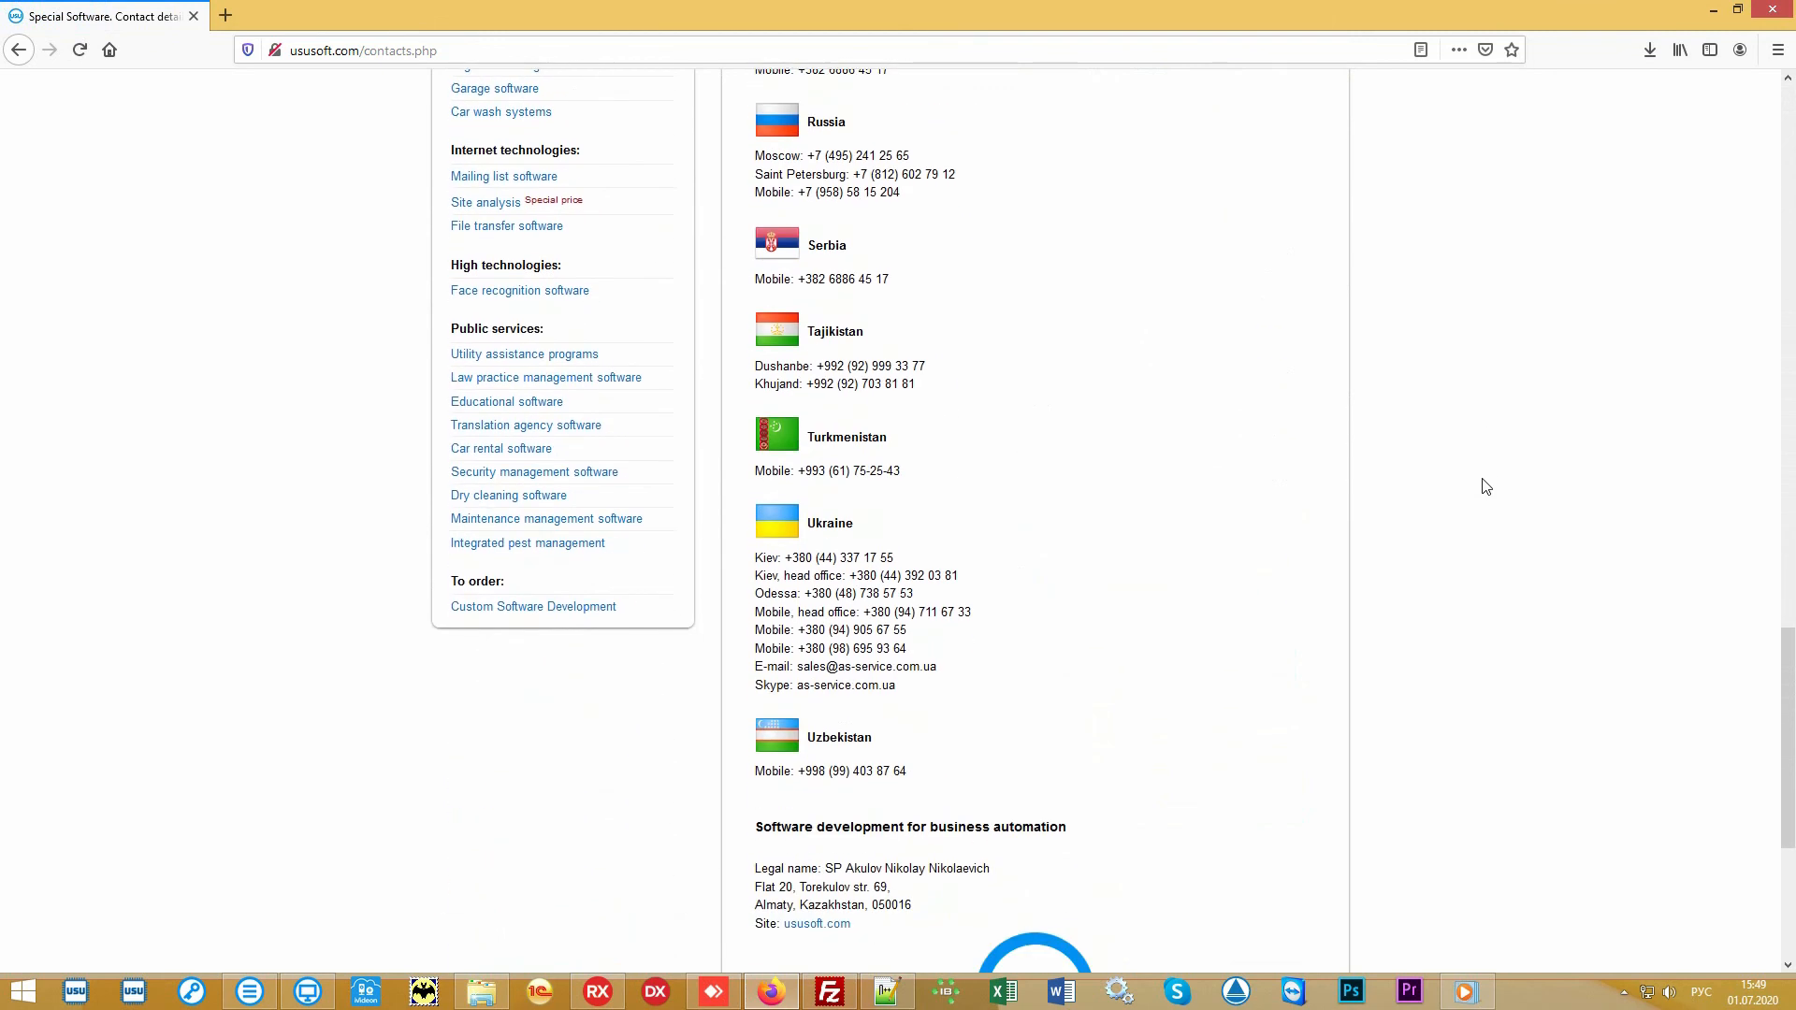
pyautogui.scroll(10, 1486, 486)
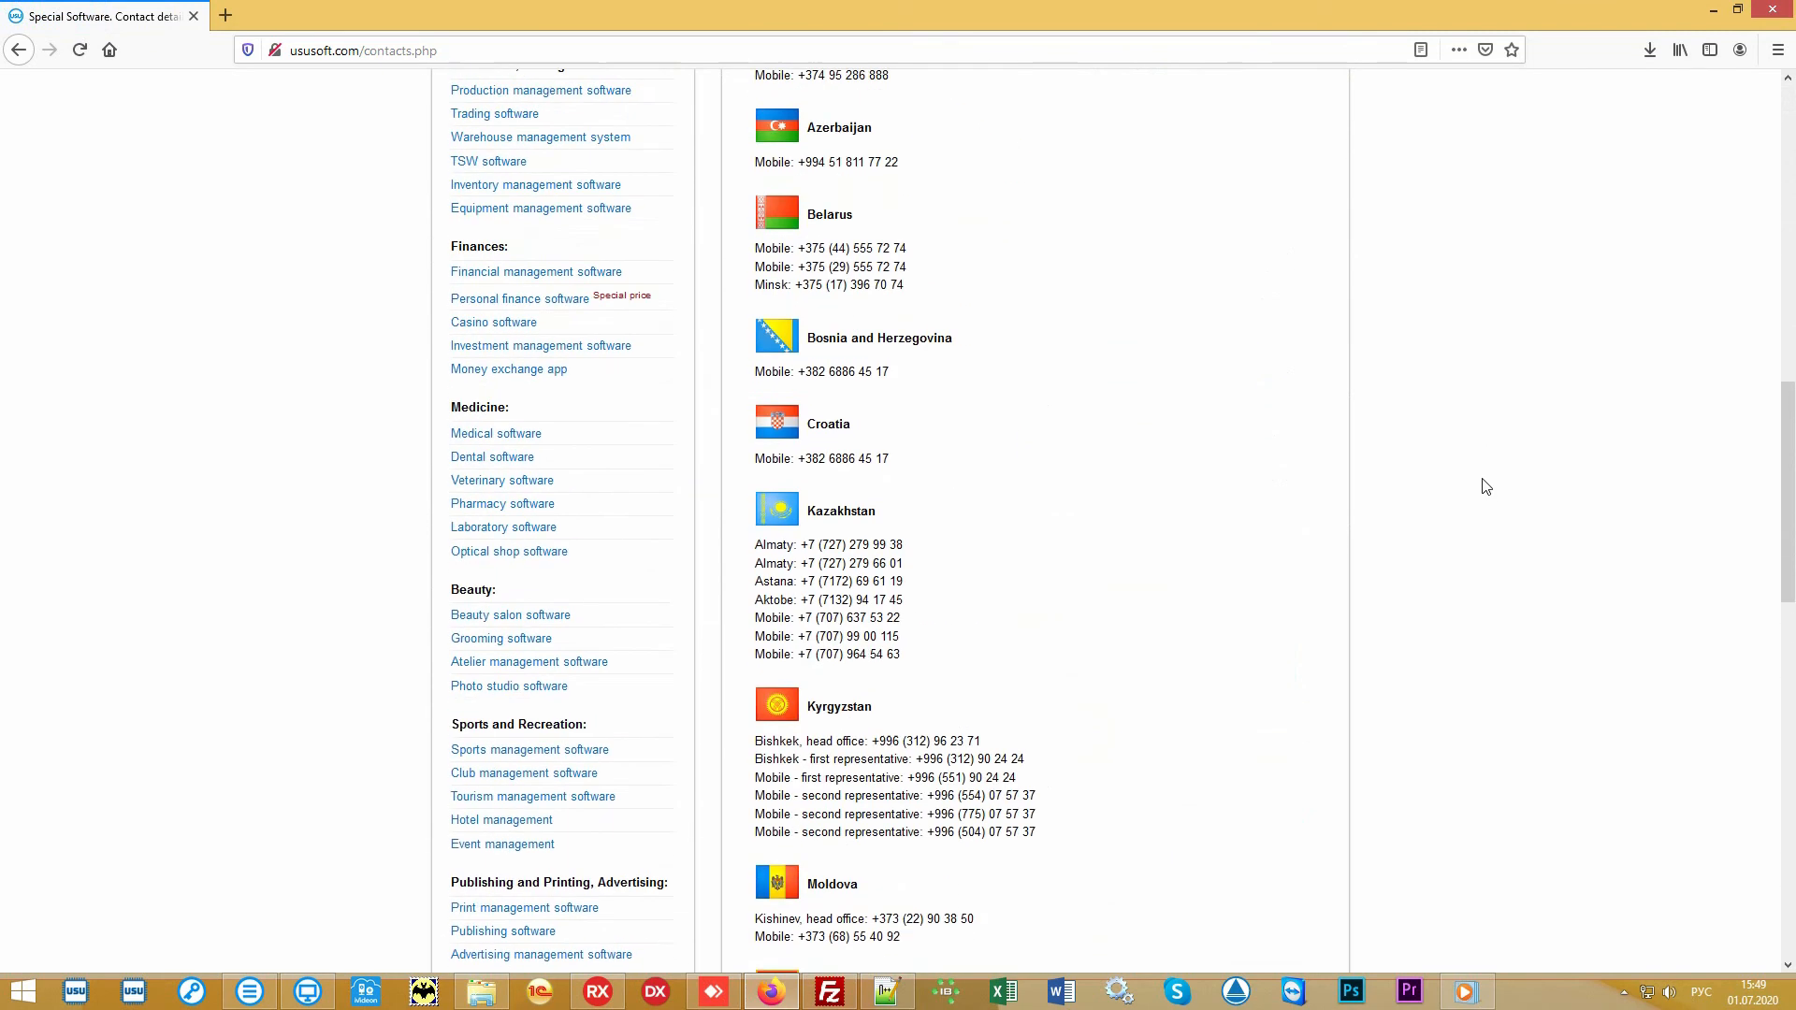
pyautogui.scroll(11, 1485, 486)
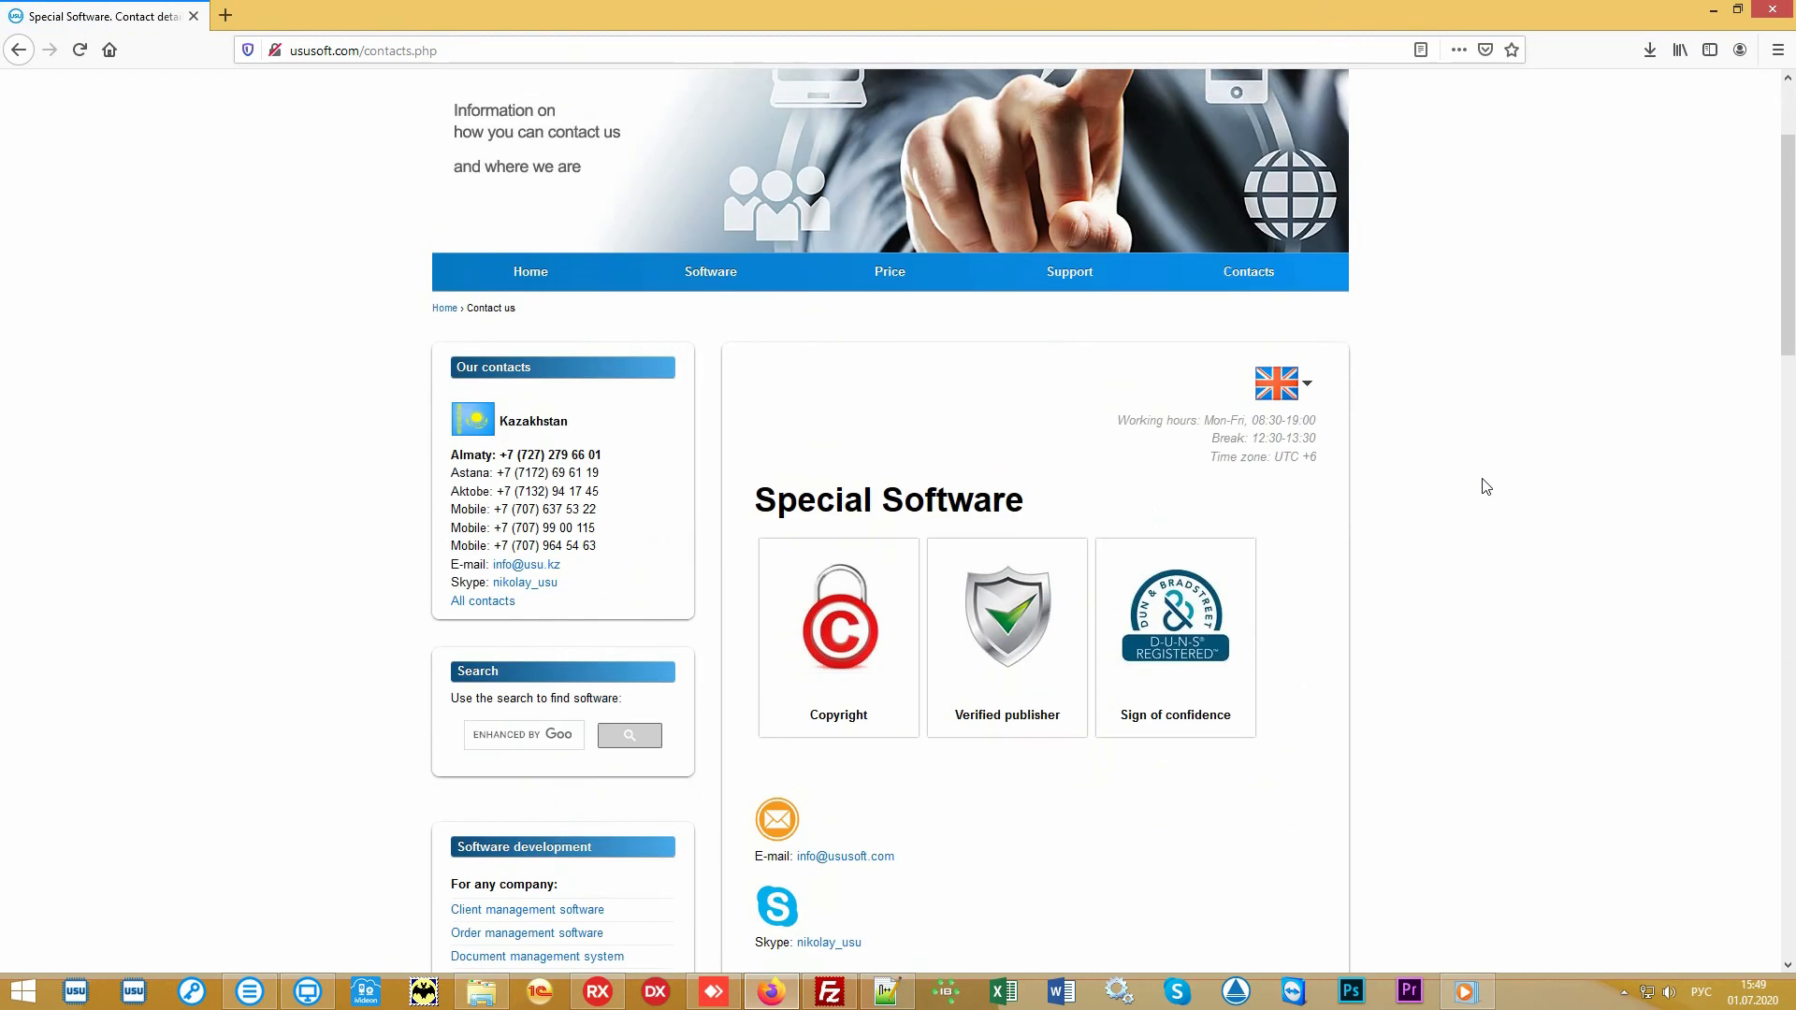
pyautogui.scroll(2, 1486, 487)
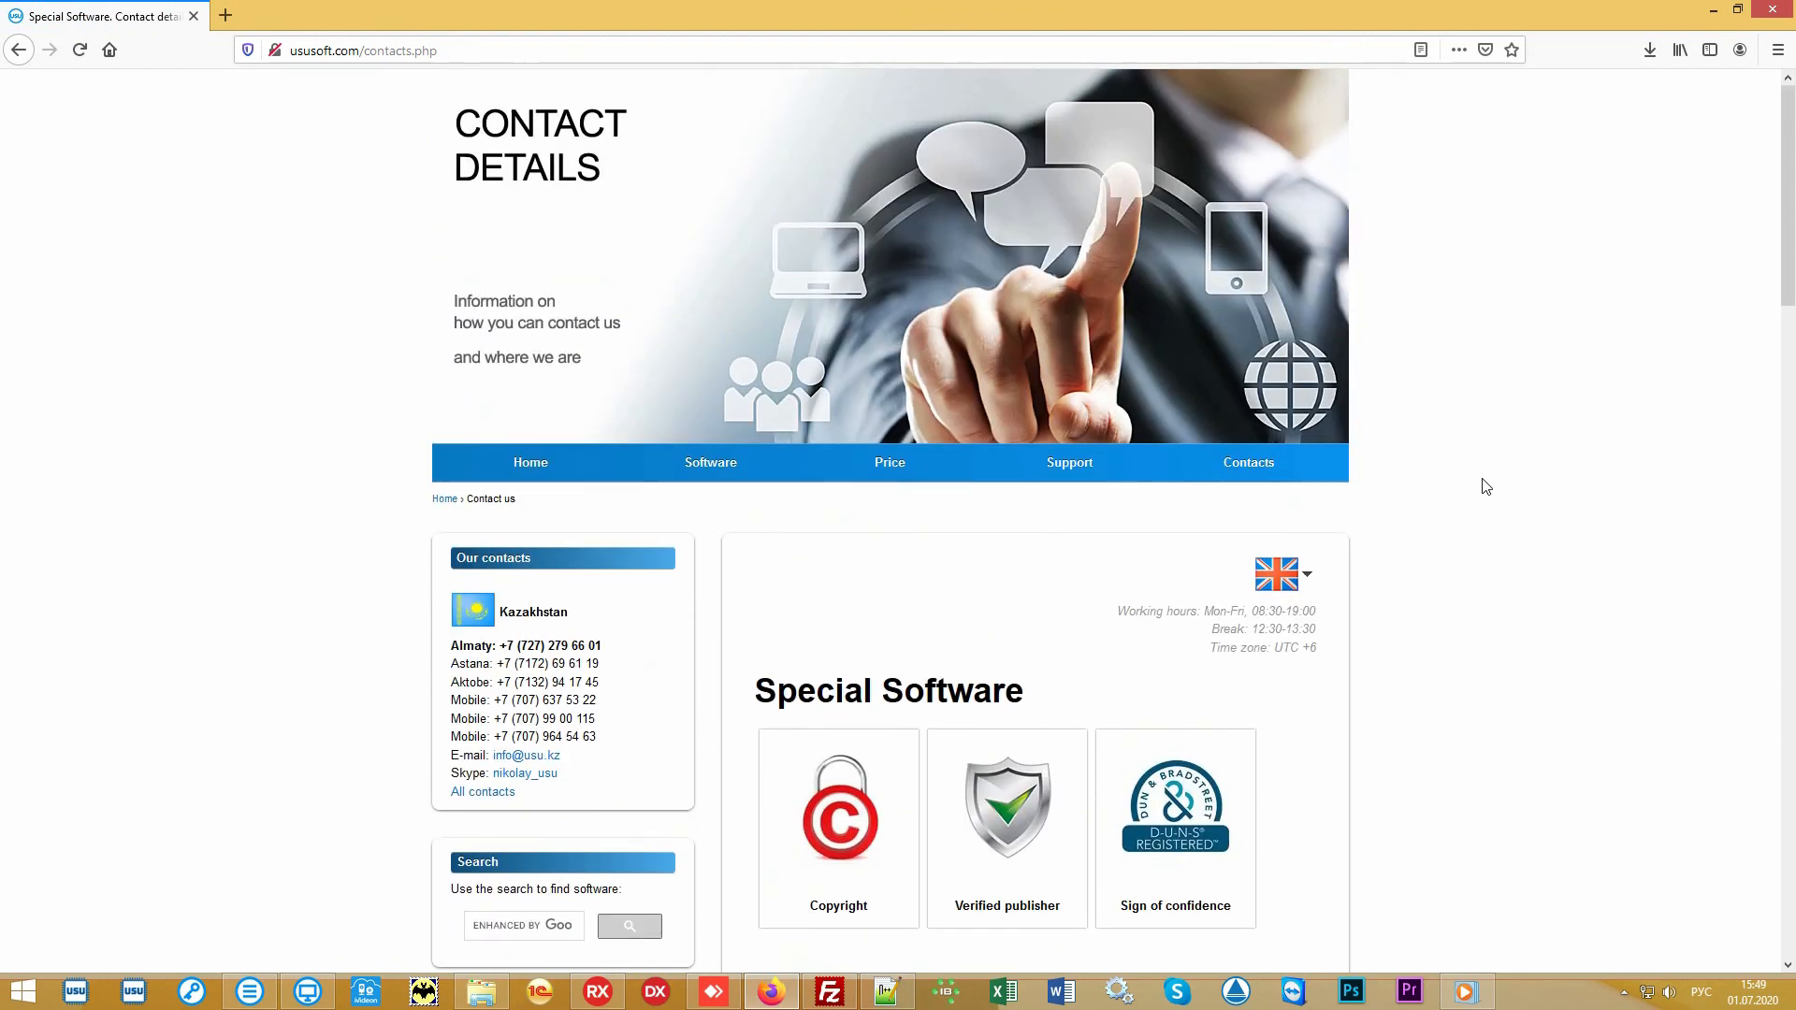